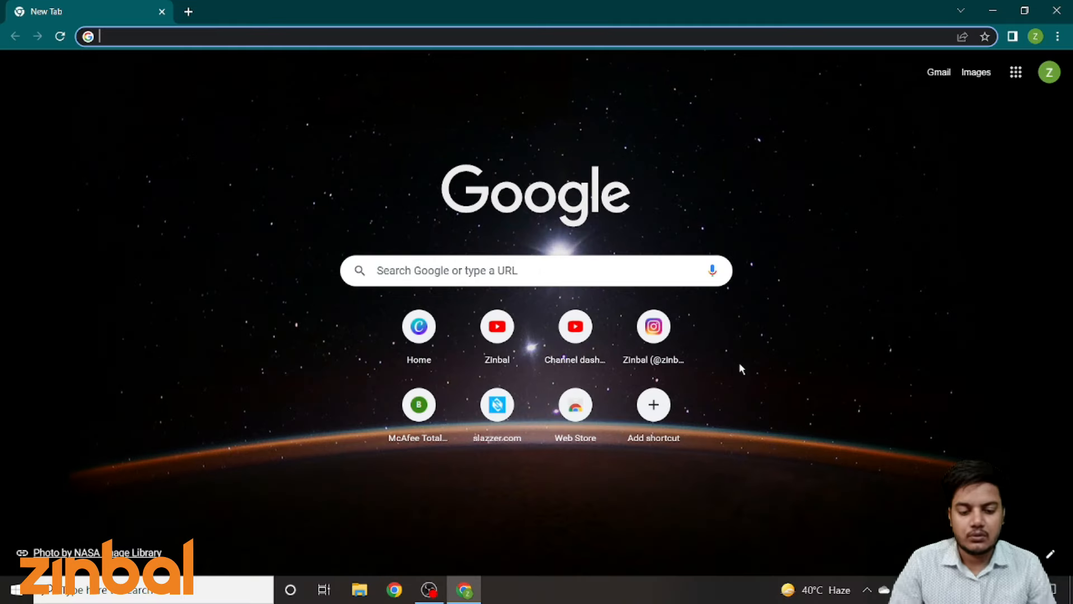
# - Search the web for photopea, open the Photopea online editor and bring up the new project setup
pyautogui.write('photo')
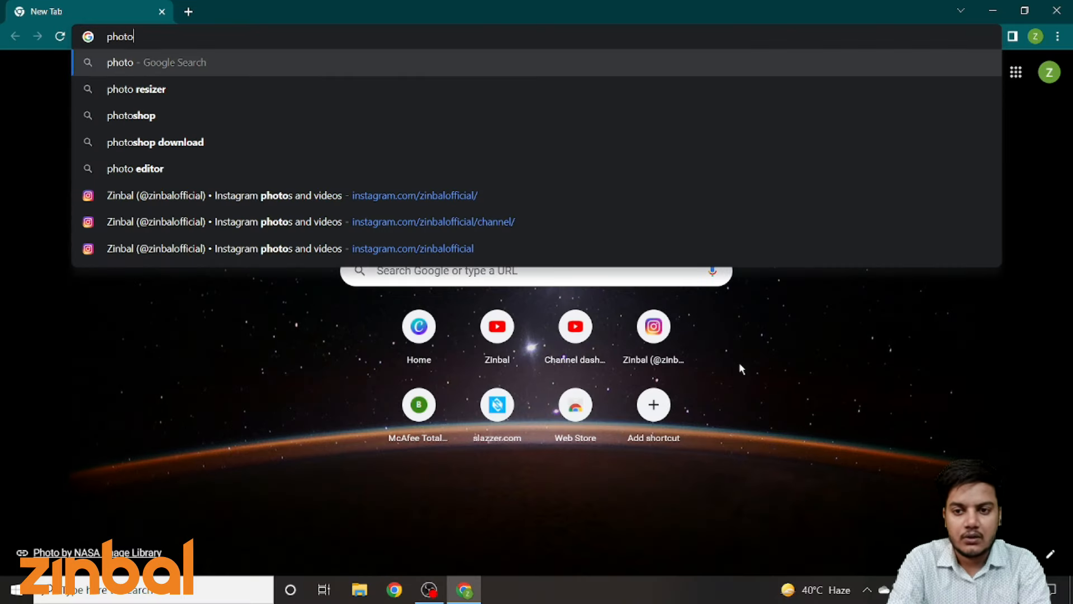
pyautogui.write('pea')
pyautogui.press('Return')
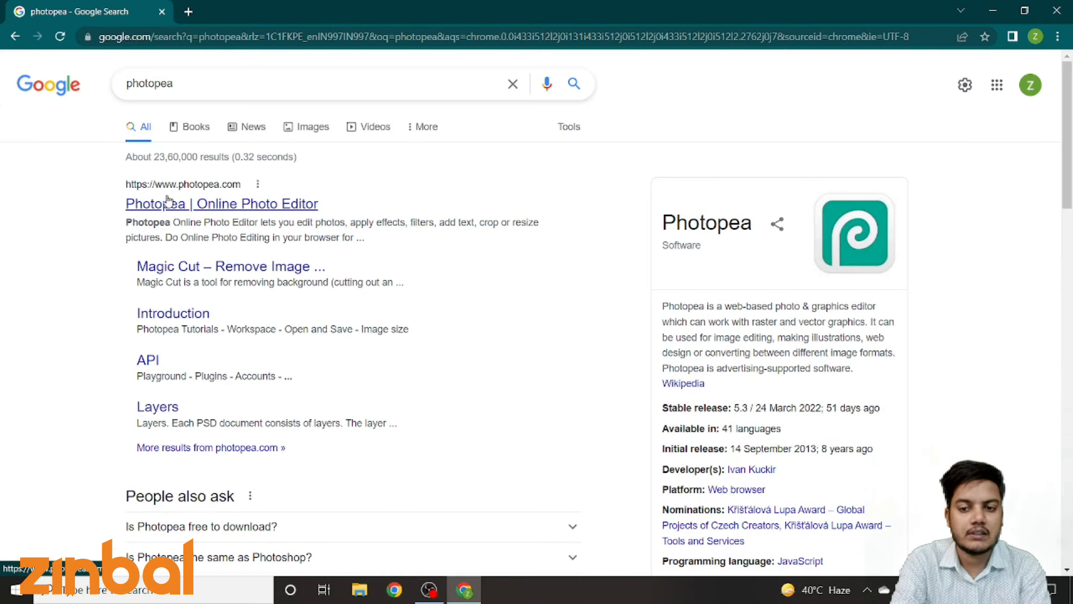
pyautogui.click(194, 206)
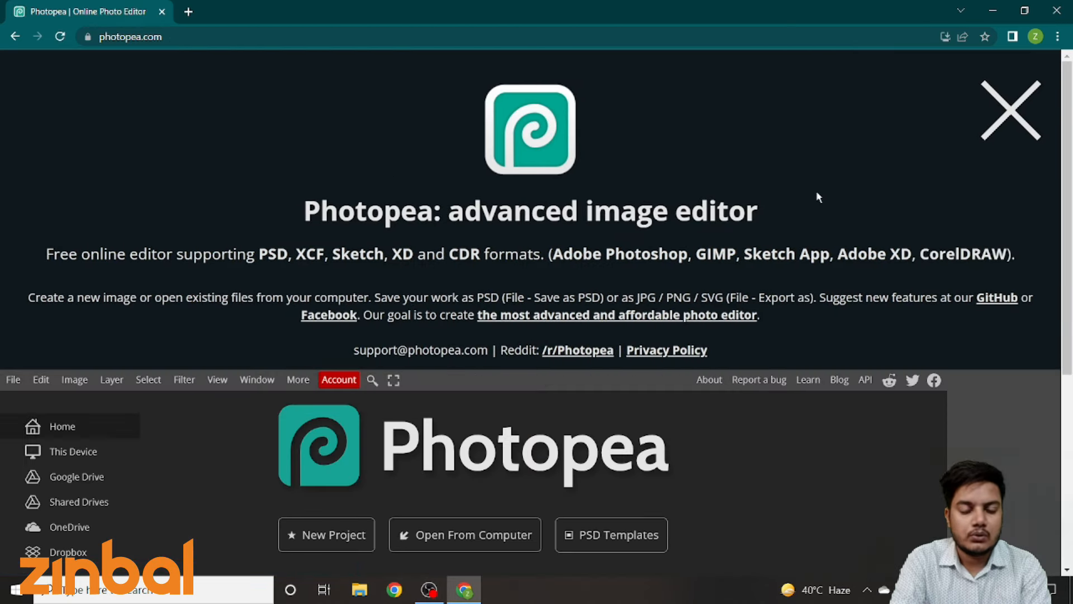
pyautogui.click(1015, 110)
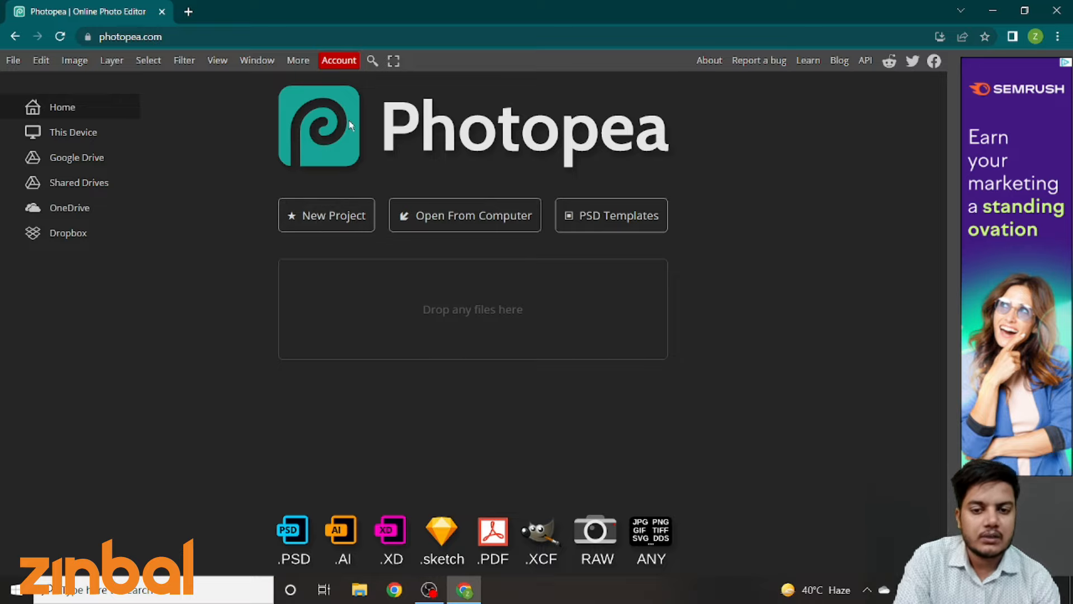
pyautogui.click(326, 217)
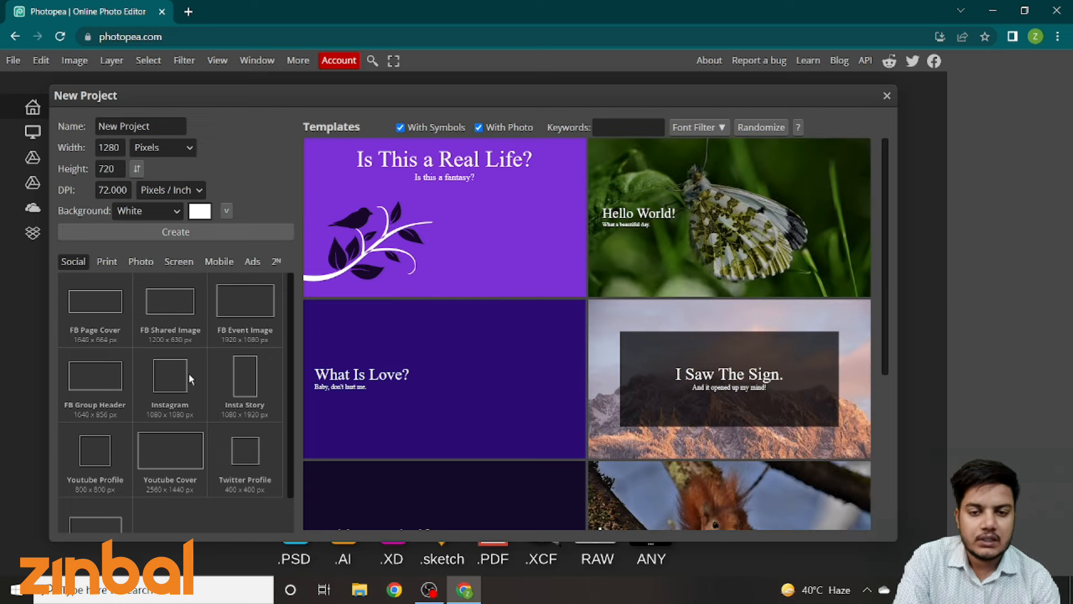
# - Look through the template gallery and the social media size presets for new projects
pyautogui.scroll(-1, 189, 379)
pyautogui.scroll(-2, 399, 284)
pyautogui.scroll(-10, 398, 284)
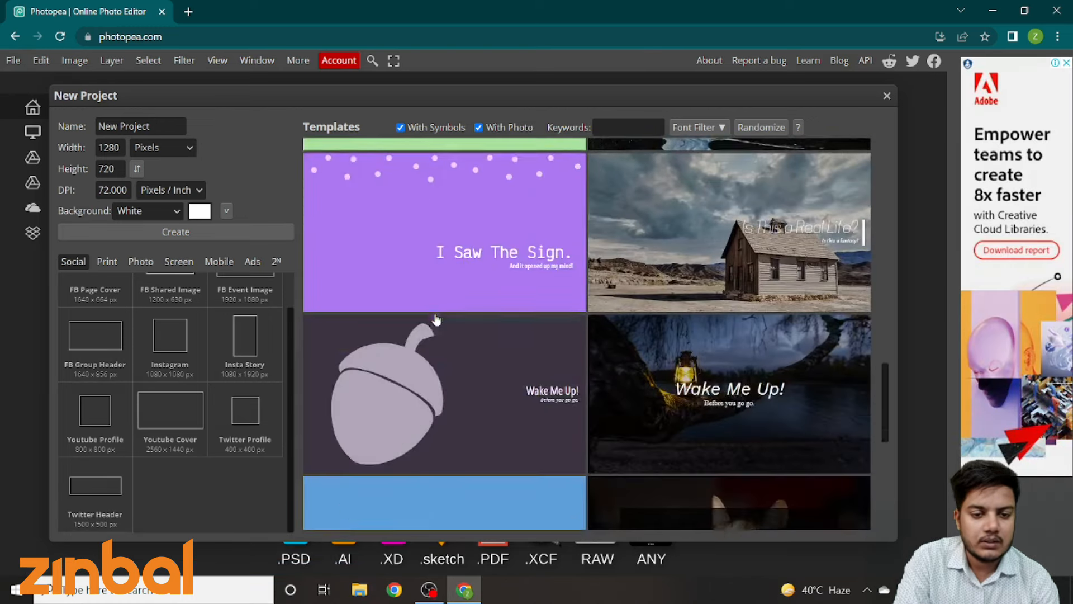
pyautogui.scroll(-10, 437, 319)
pyautogui.scroll(-13, 483, 352)
pyautogui.scroll(15, 483, 353)
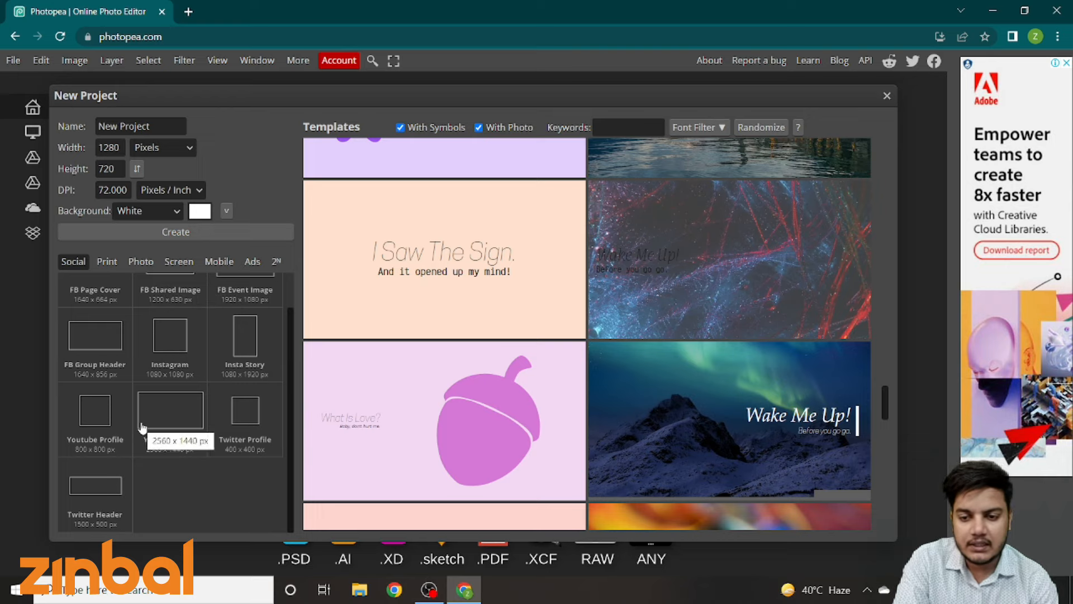
pyautogui.scroll(1, 141, 428)
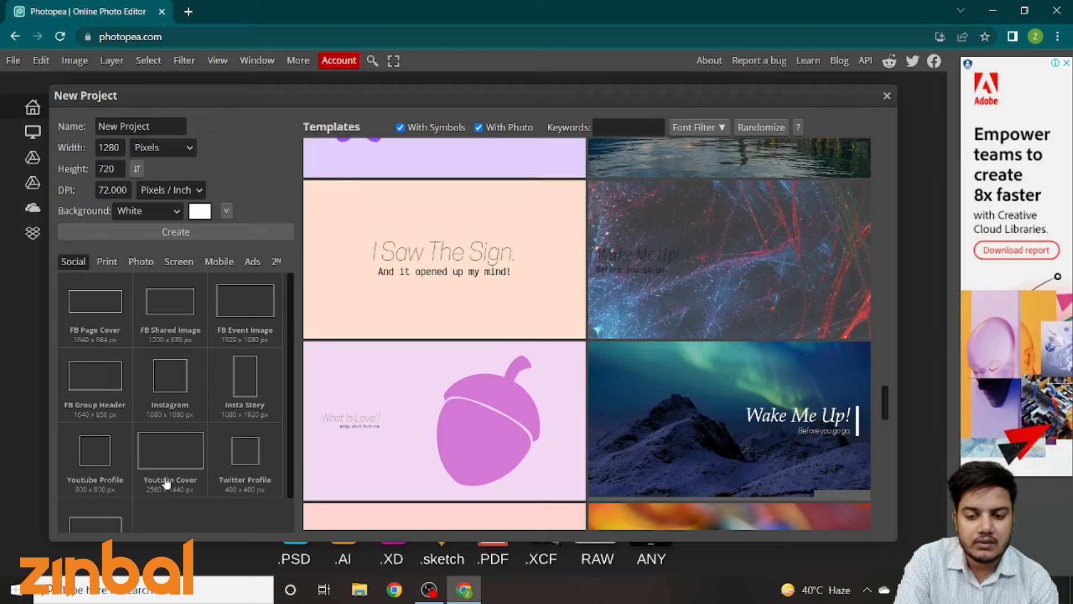
pyautogui.scroll(-2, 235, 485)
pyautogui.scroll(2, 235, 484)
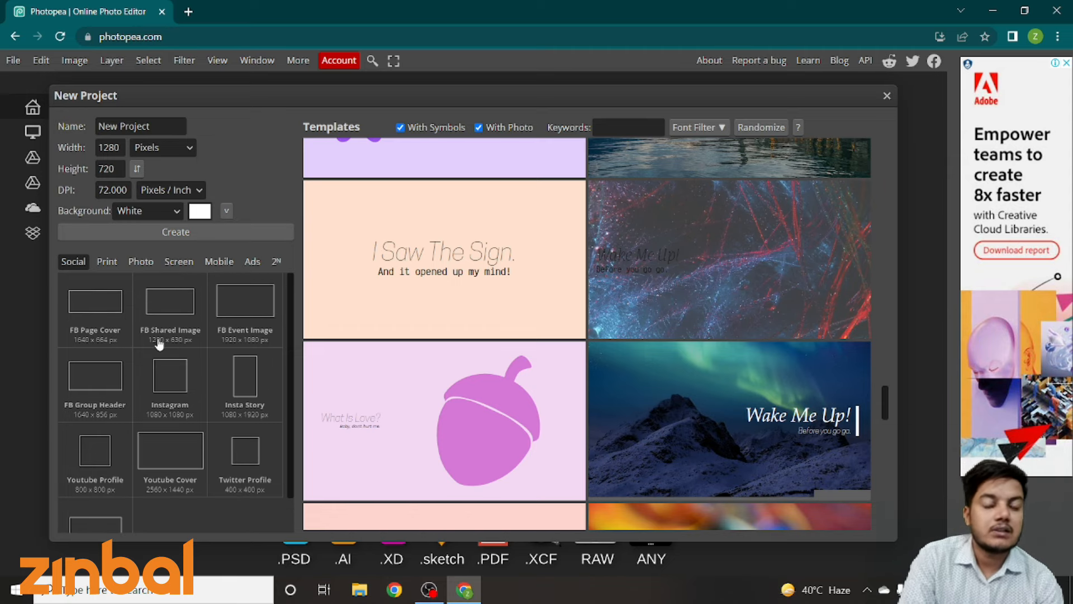
# - Apply the FB Shared Image preset (1200 x 630 px) and browse its matching templates
pyautogui.click(160, 303)
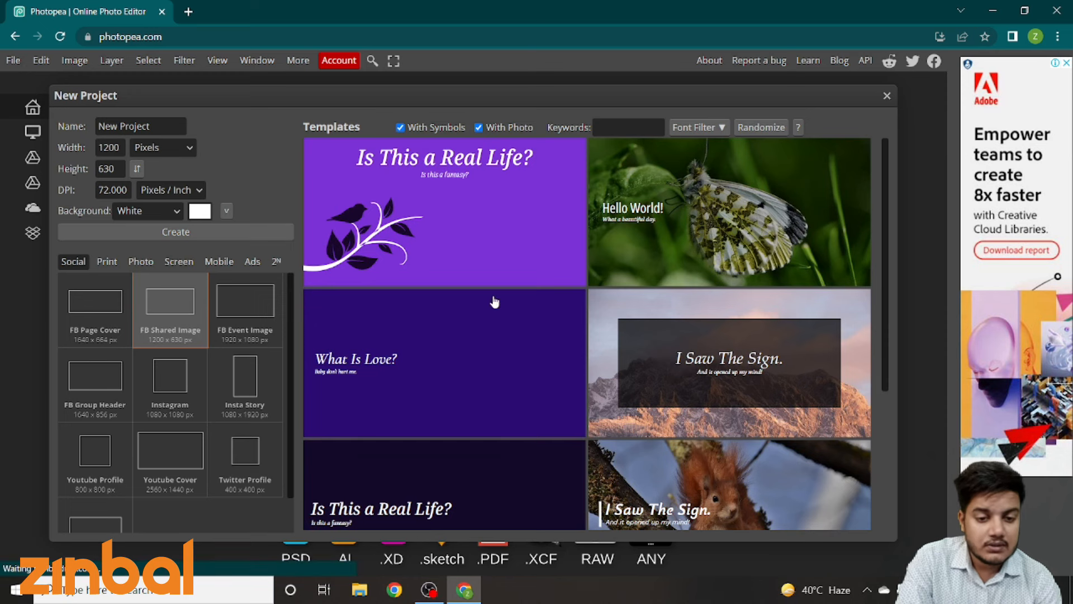
pyautogui.scroll(-5, 547, 341)
pyautogui.scroll(5, 547, 341)
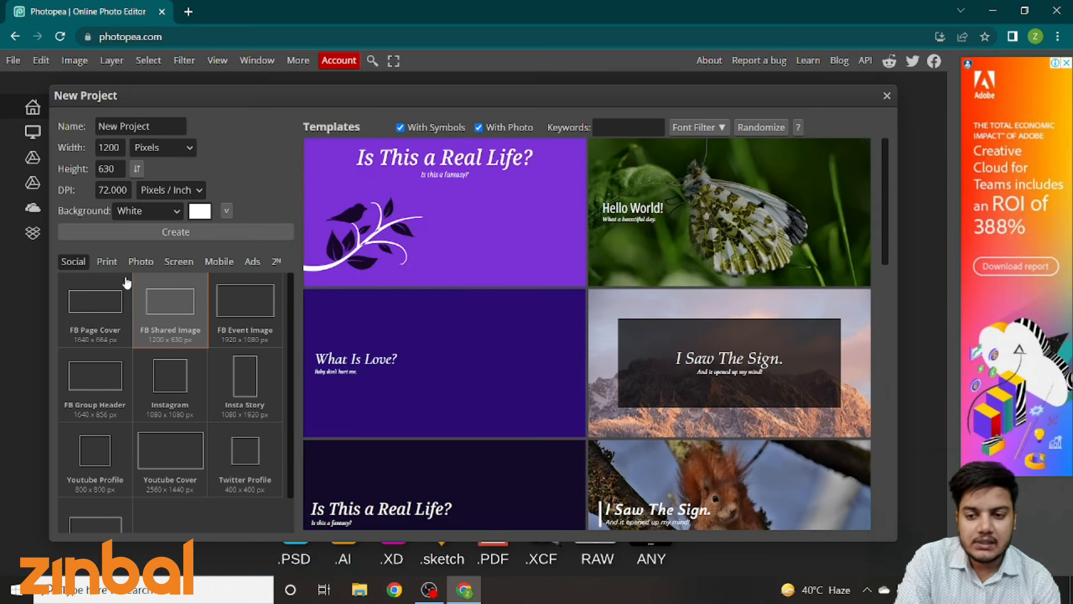
# - Examine the canvas size presets for print, photo, screen and mobile, and return to the social media presets
pyautogui.click(105, 261)
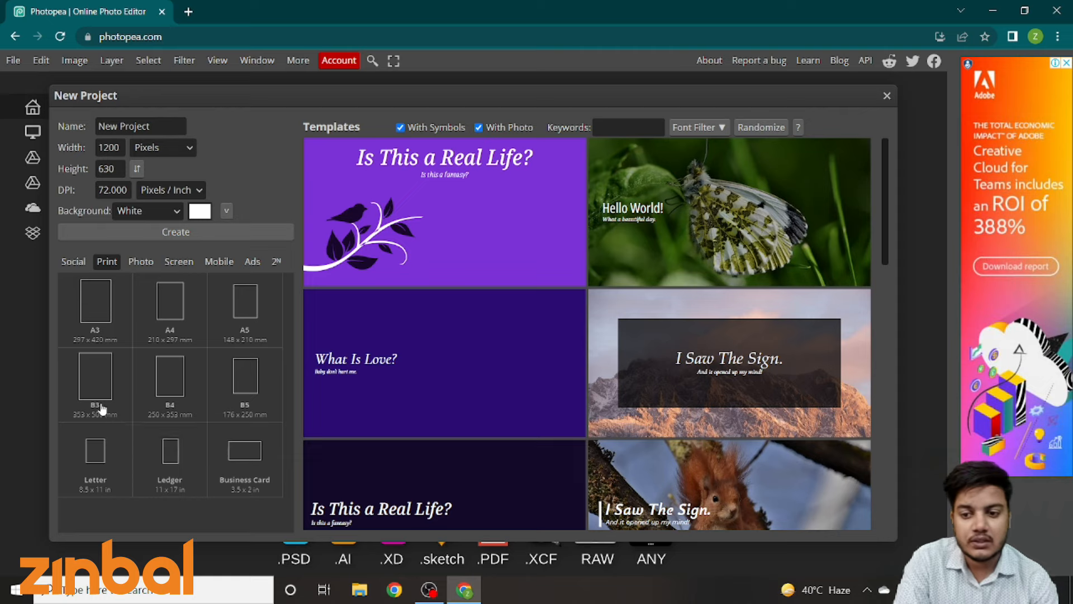
pyautogui.click(144, 263)
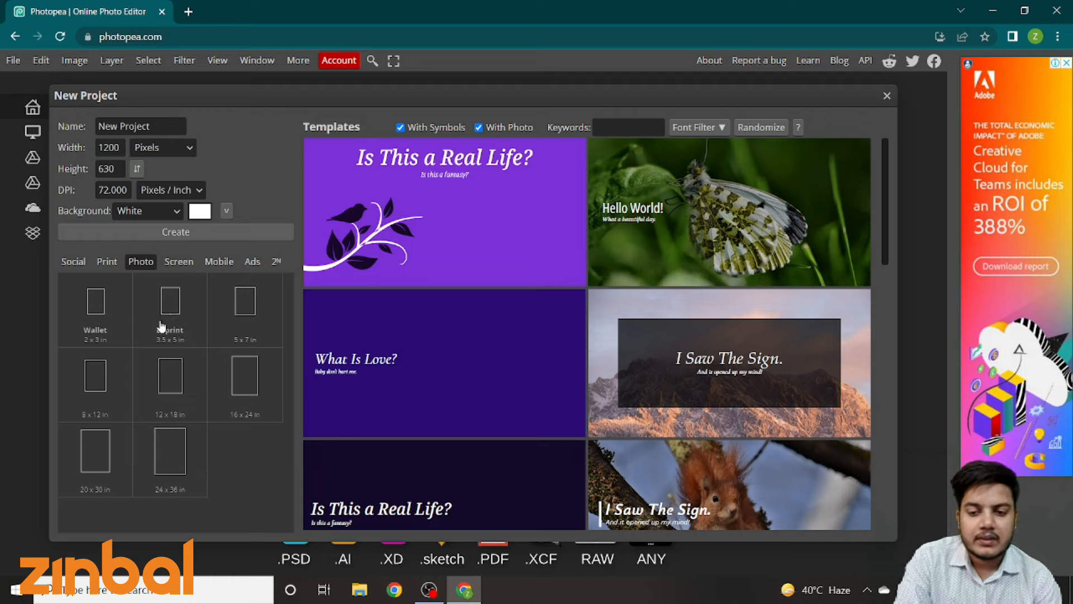
pyautogui.click(171, 267)
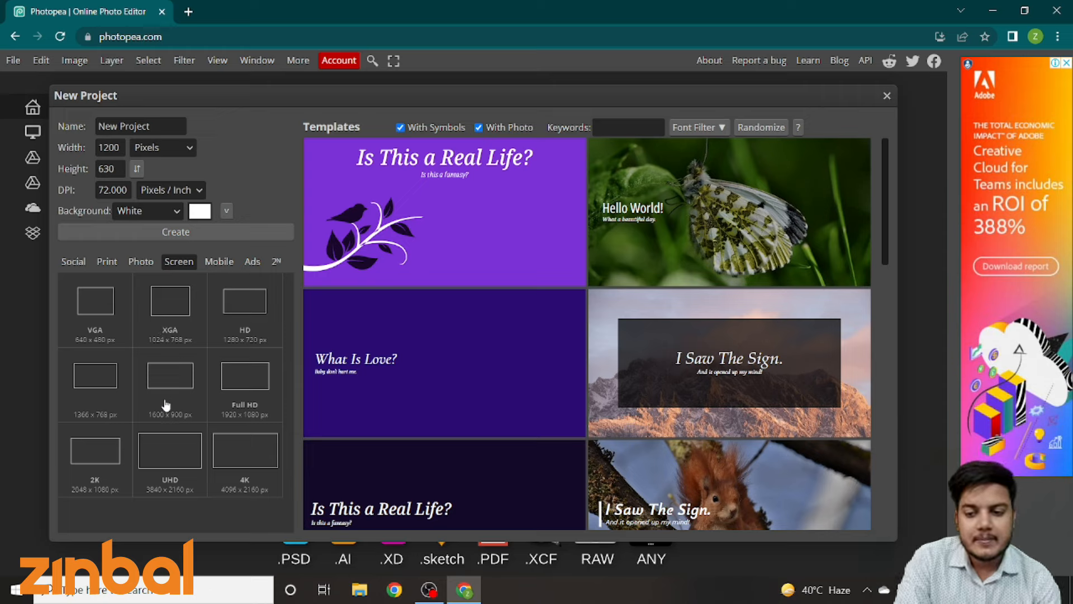
pyautogui.click(217, 266)
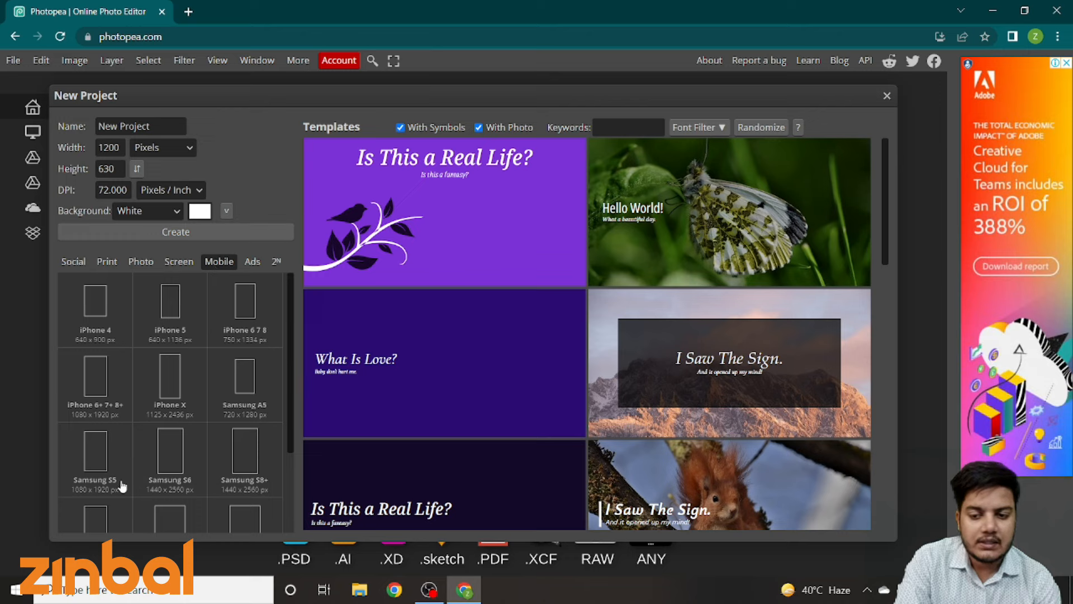
pyautogui.scroll(-2, 122, 486)
pyautogui.scroll(2, 136, 408)
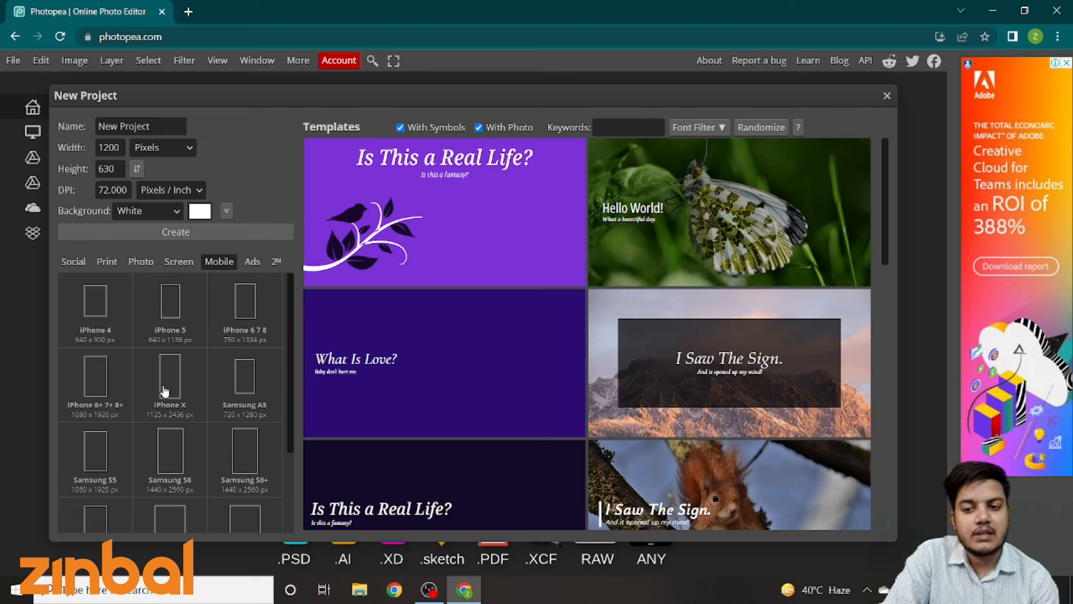
pyautogui.scroll(-2, 163, 390)
pyautogui.scroll(2, 137, 314)
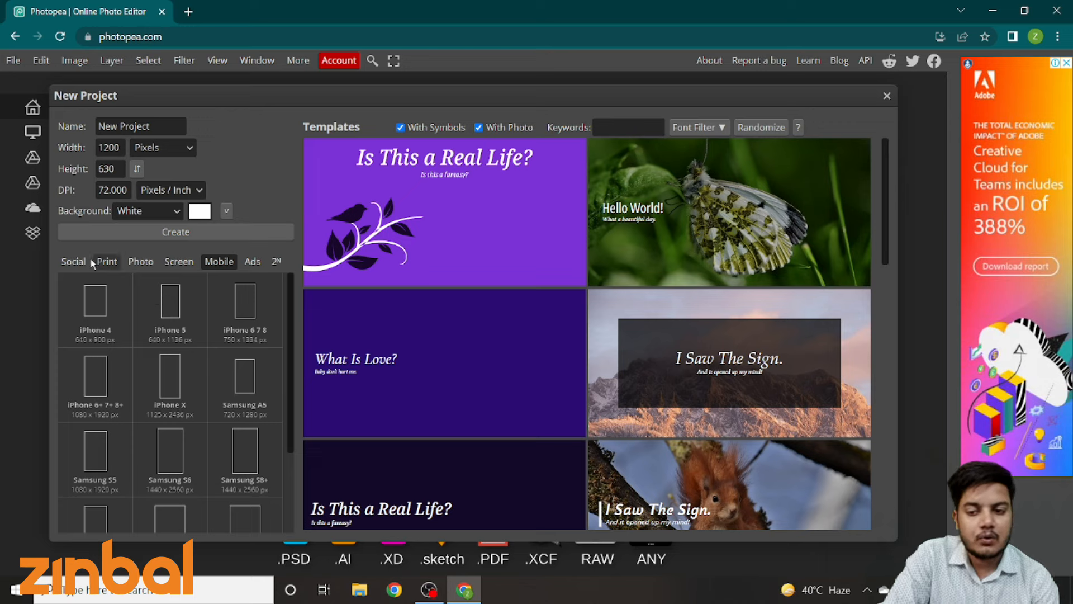
pyautogui.click(72, 260)
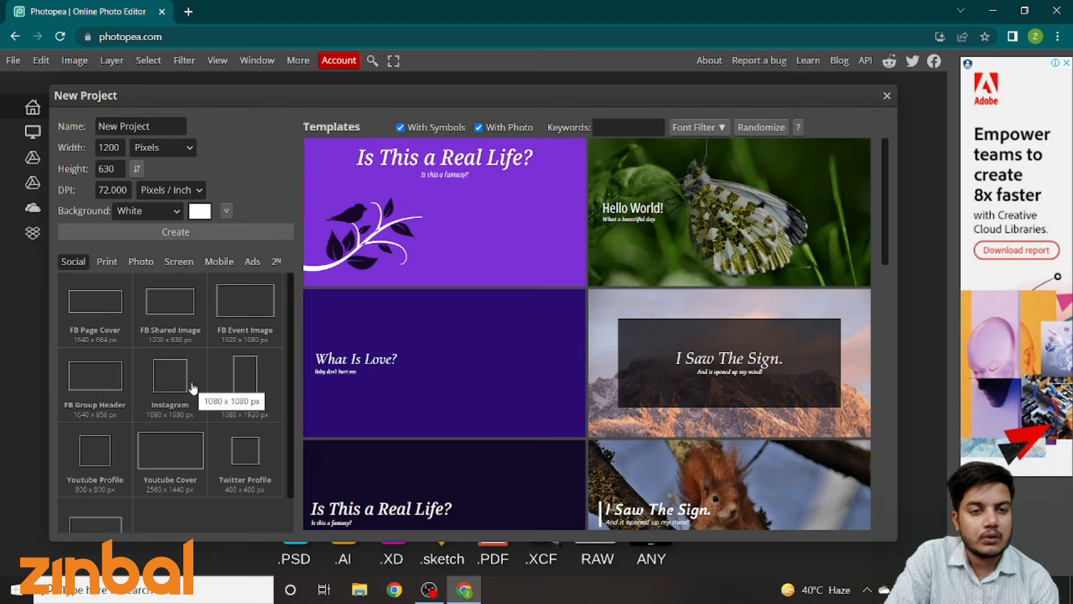
# - Check the new project's width and height settings and available measurement units, keeping Pixels
pyautogui.click(121, 150)
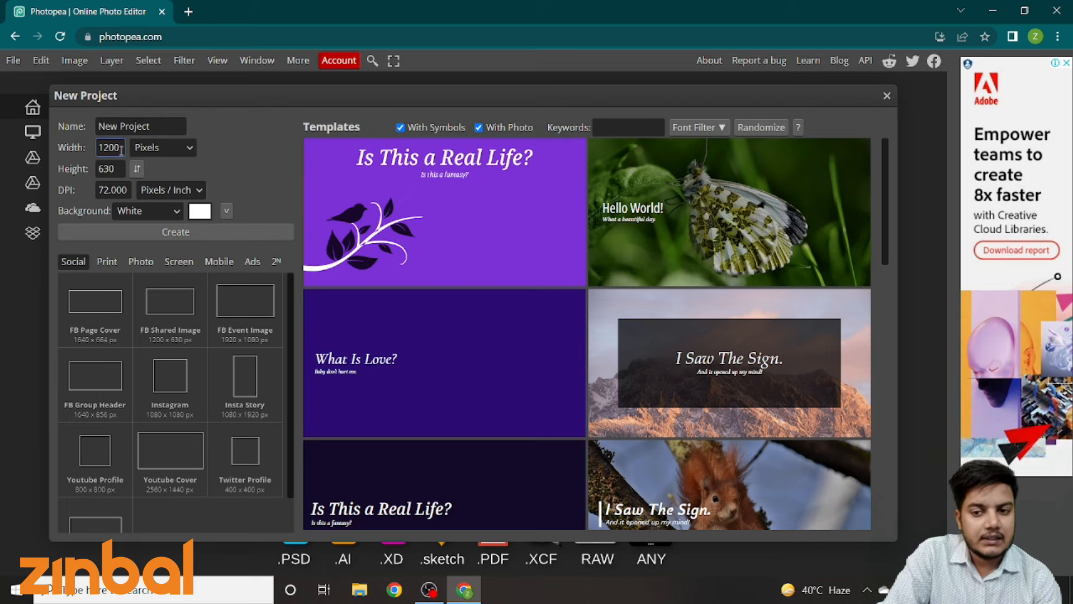
pyautogui.moveTo(121, 150); pyautogui.dragTo(85, 149)
pyautogui.click(114, 167)
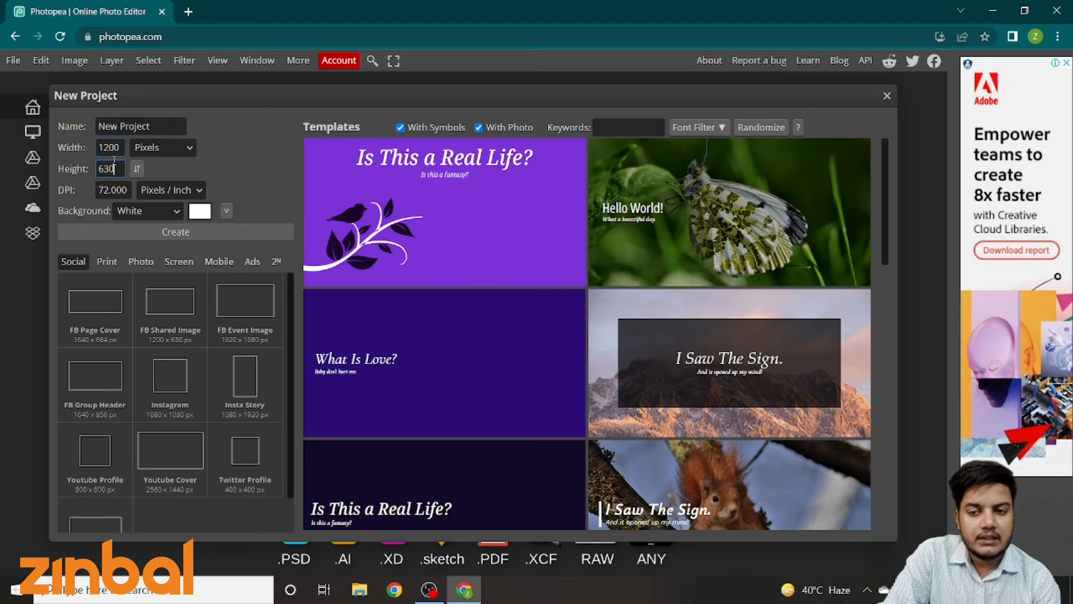
pyautogui.click(171, 147)
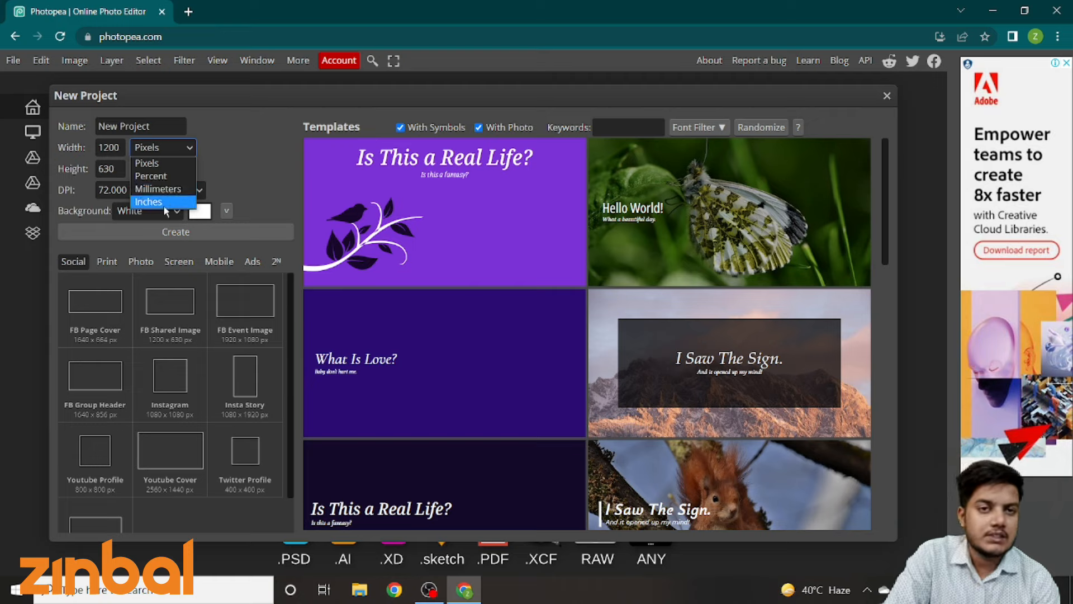
pyautogui.click(180, 161)
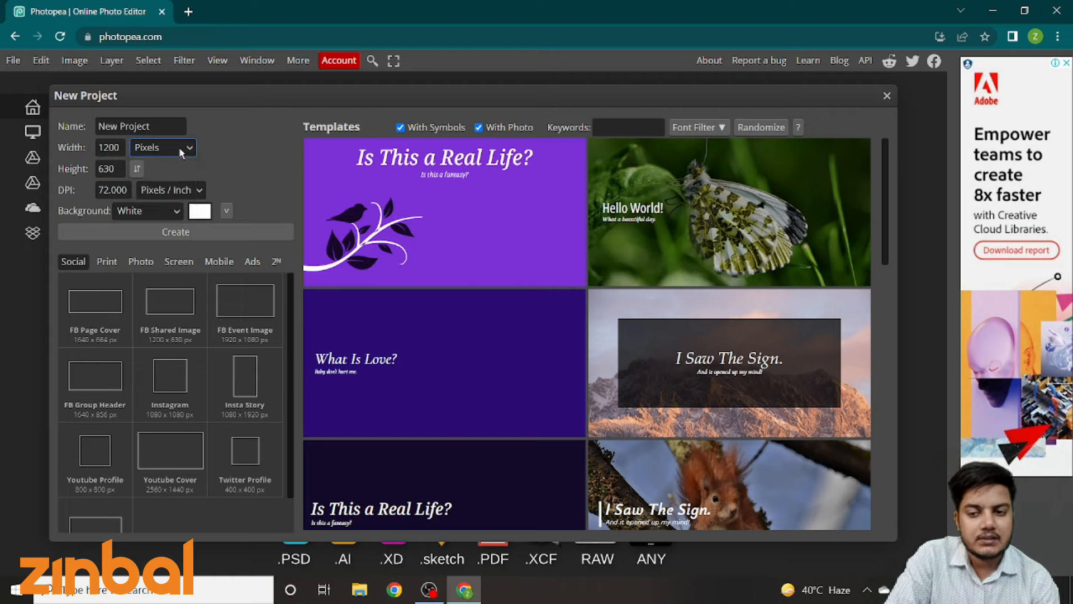
# - Create a new project from the Instagram preset (1080 x 1080 px) with a white background
pyautogui.click(161, 211)
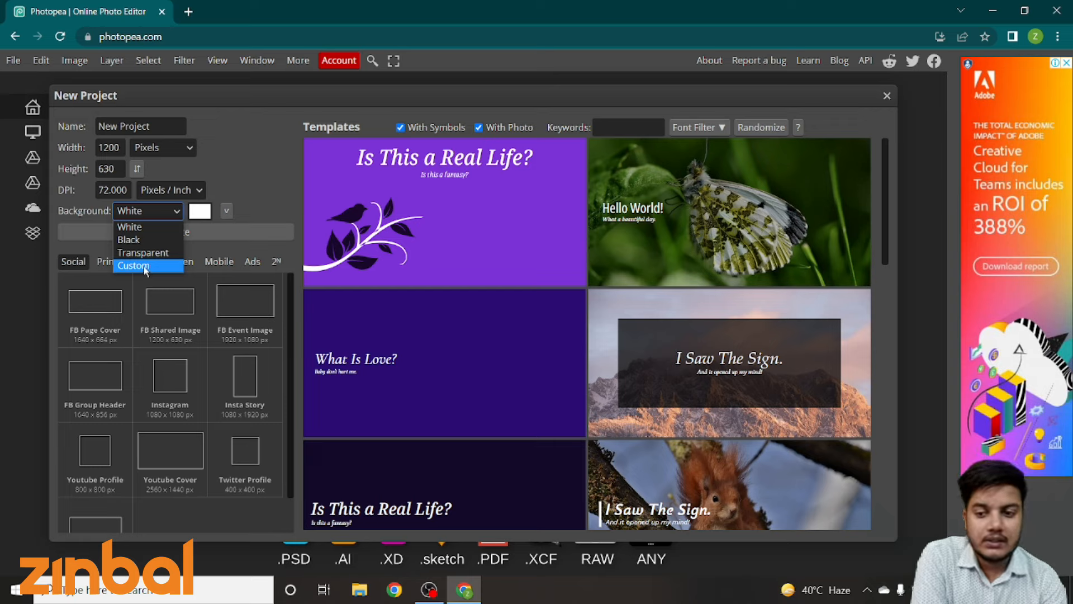
pyautogui.click(142, 229)
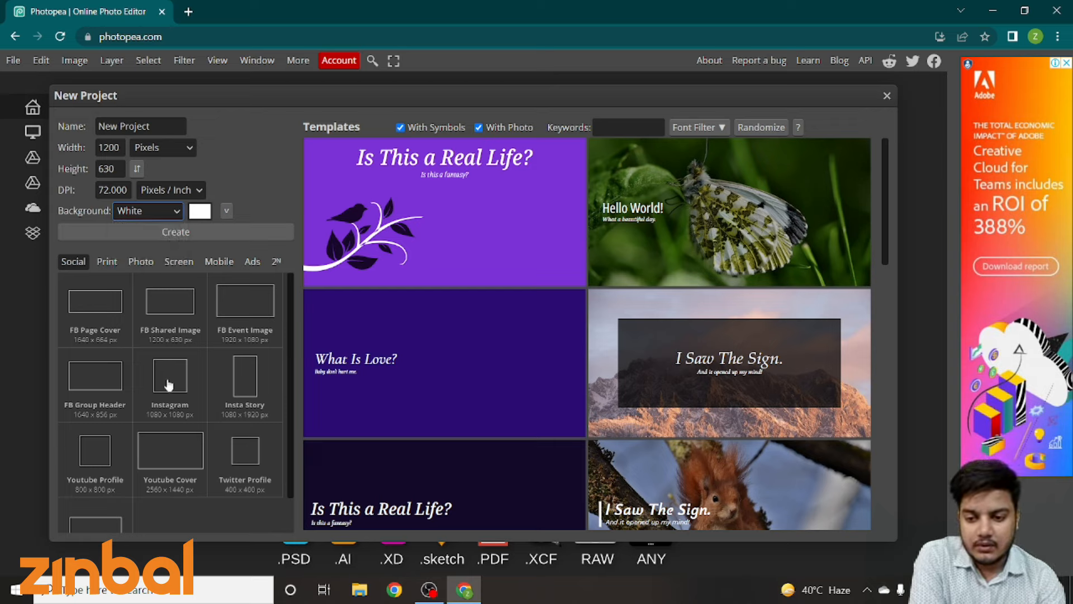
pyautogui.click(171, 376)
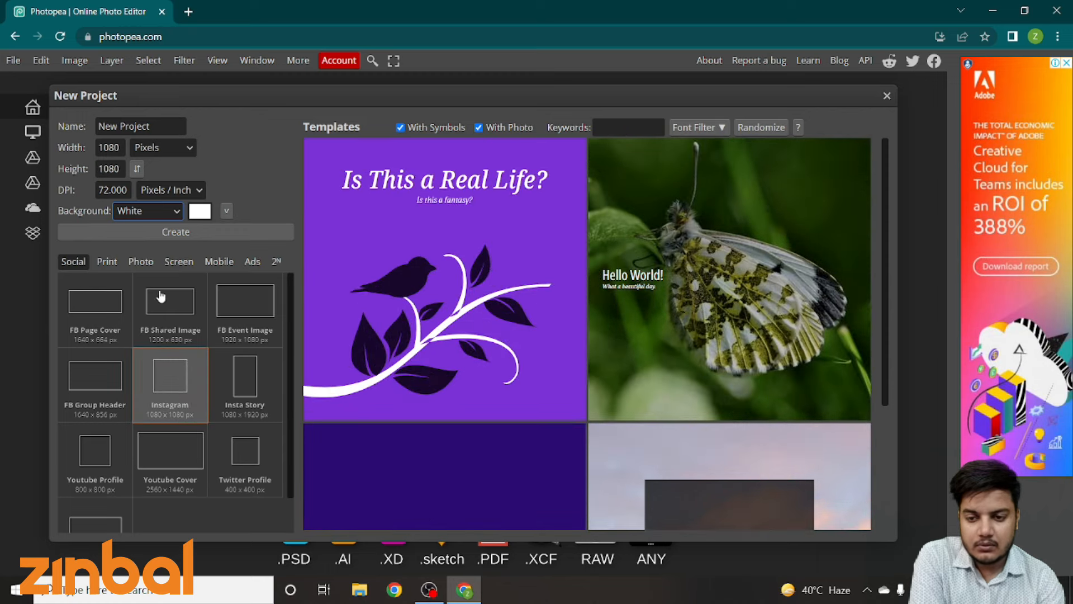
pyautogui.click(168, 231)
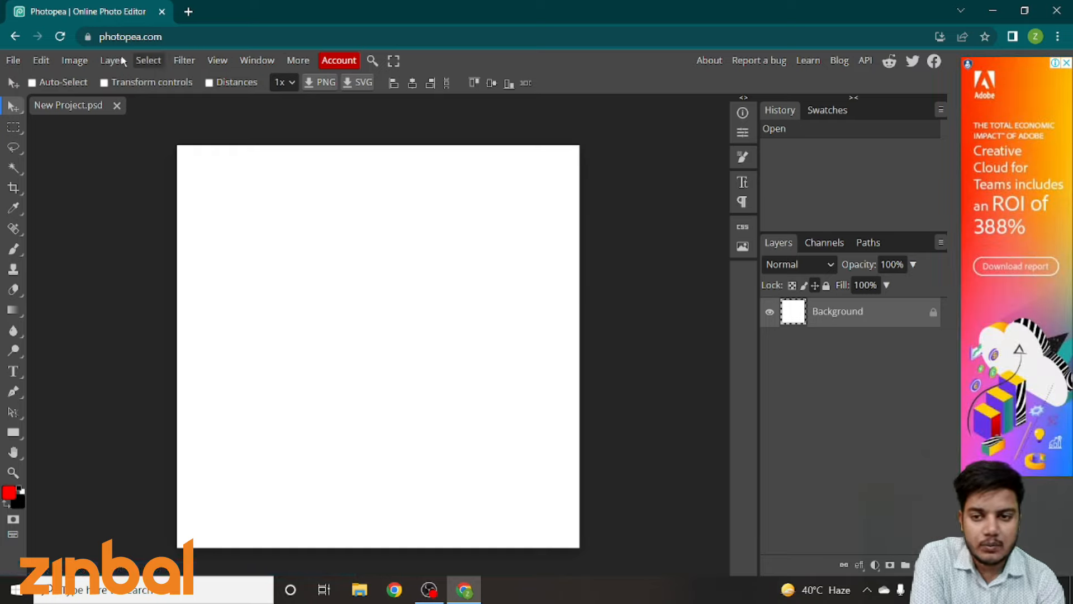
# - Examine the available file, image, layer, selection, view and additional program commands for the blank project
pyautogui.click(16, 60)
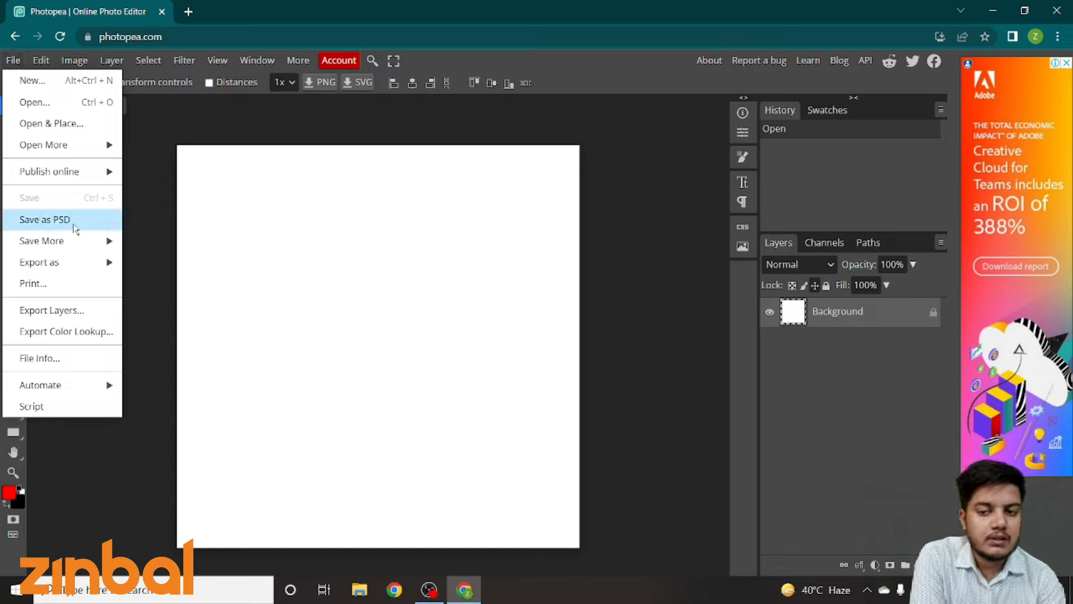
pyautogui.moveTo(78, 250)
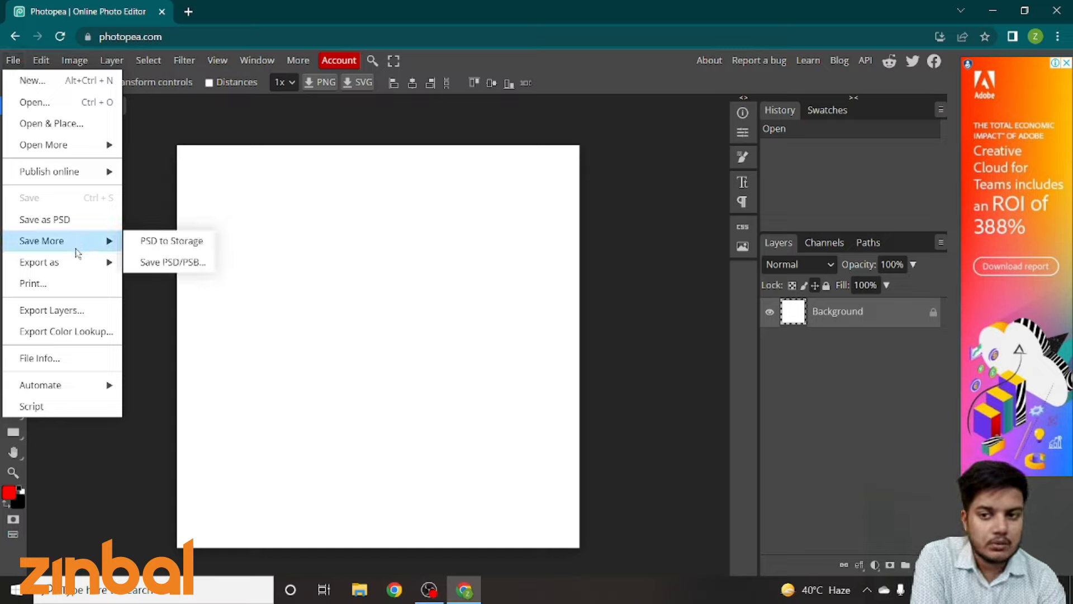
pyautogui.click(41, 60)
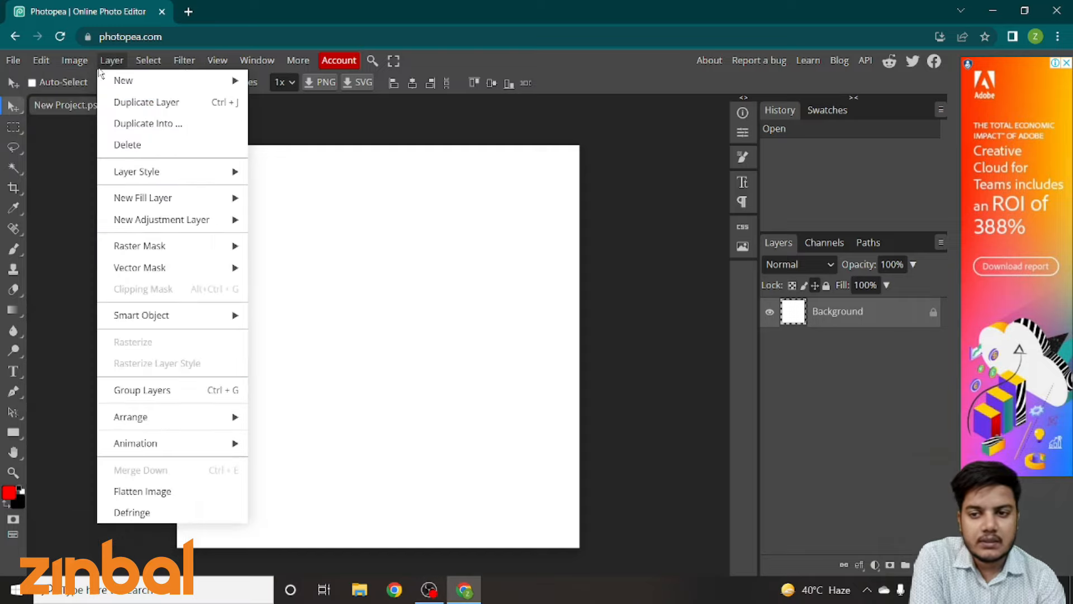
pyautogui.moveTo(83, 66)
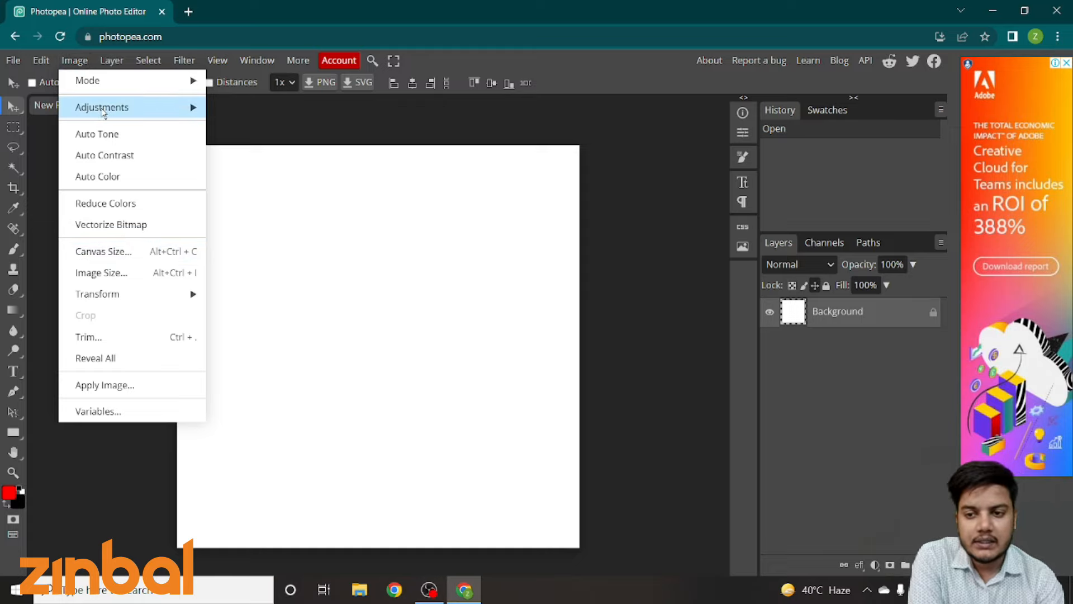
pyautogui.moveTo(125, 66)
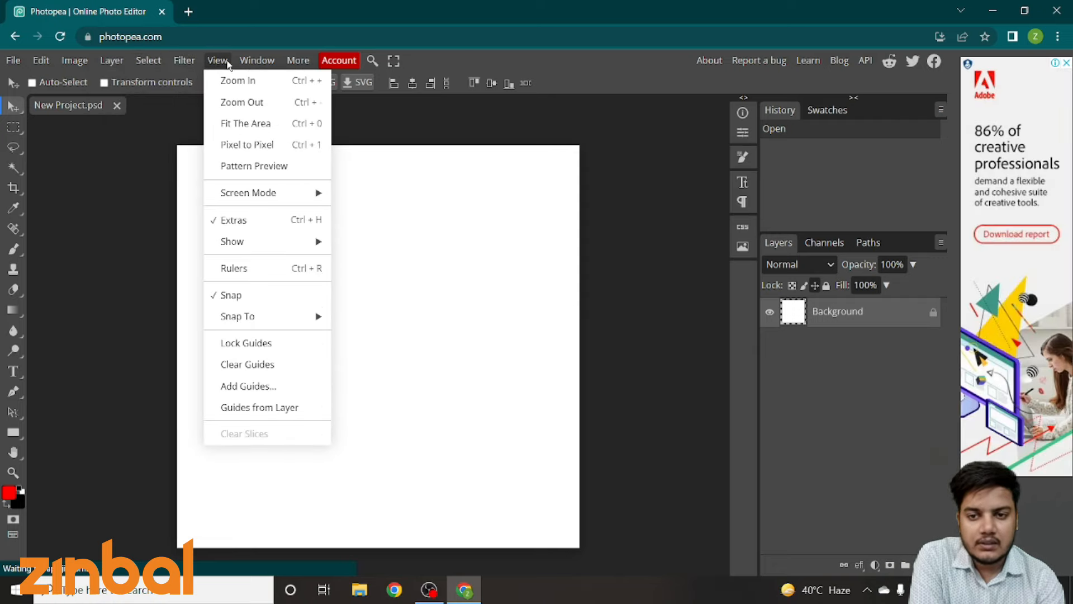
pyautogui.moveTo(252, 67)
pyautogui.moveTo(291, 65)
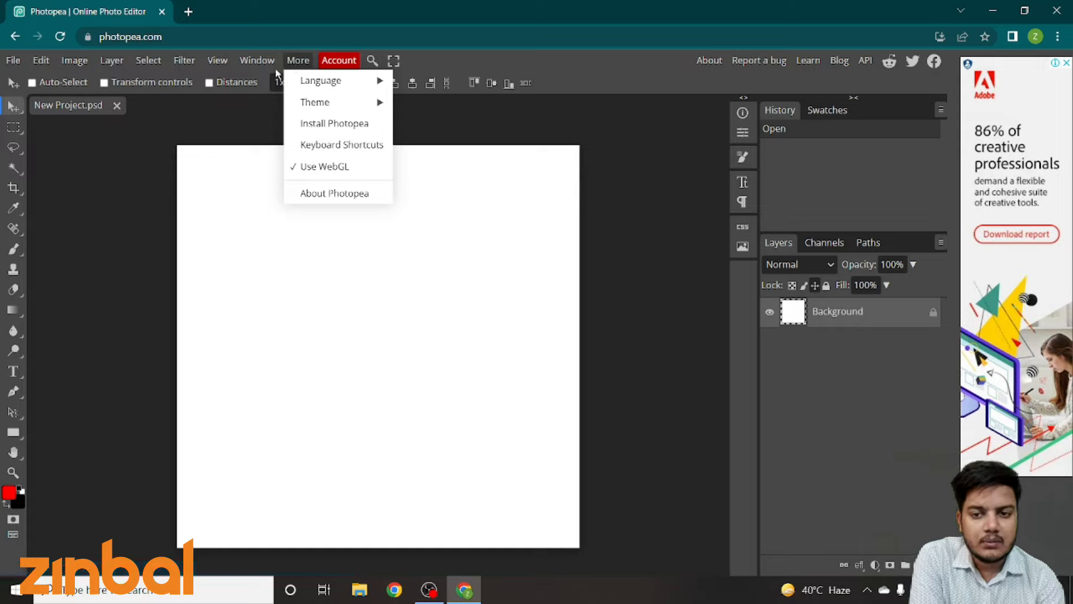
pyautogui.click(274, 274)
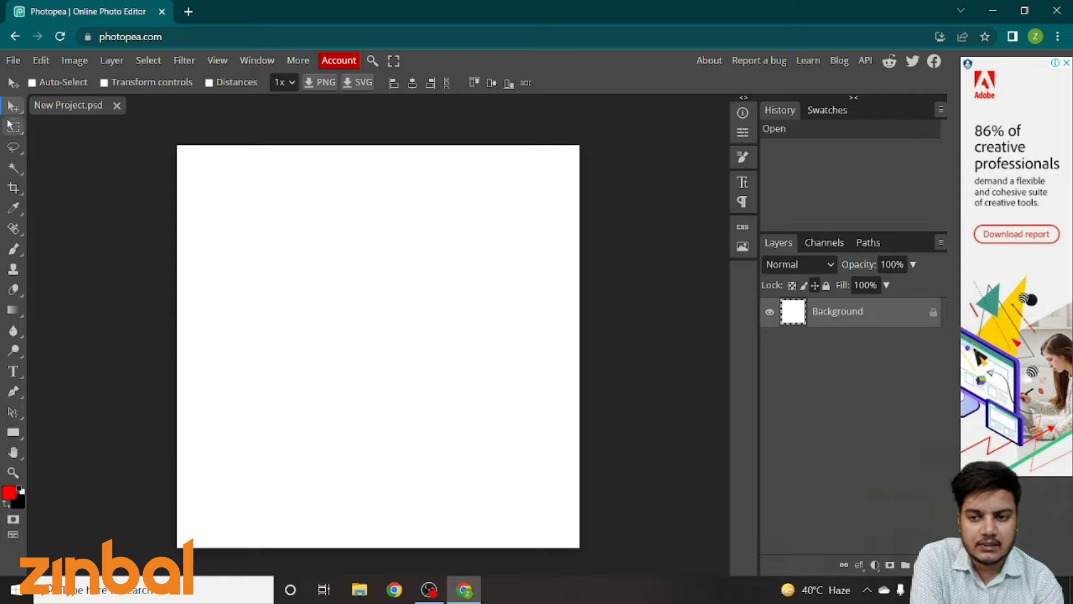
pyautogui.click(17, 61)
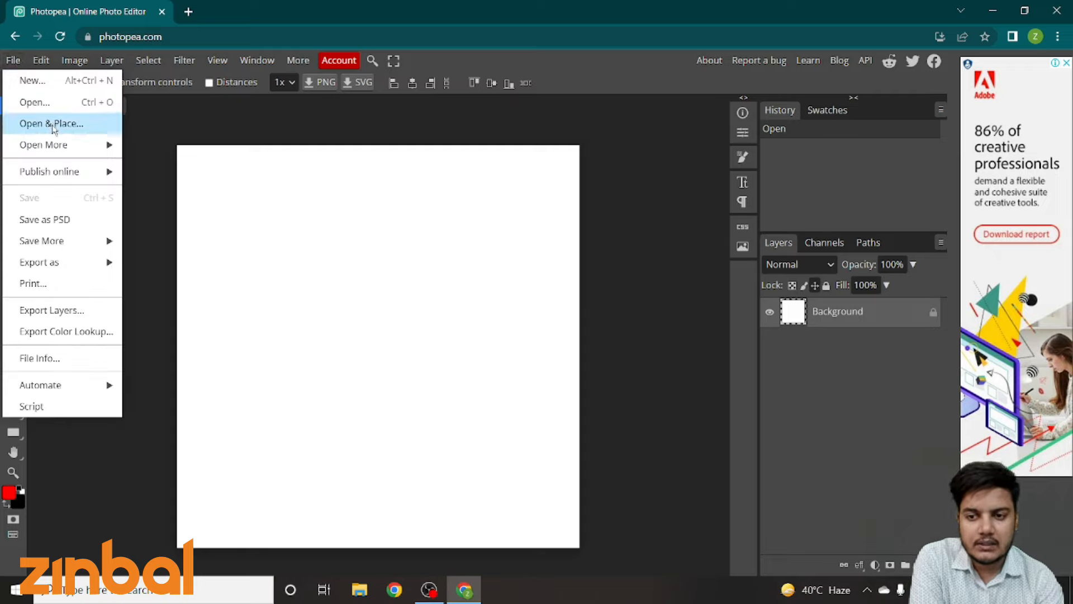
pyautogui.click(149, 54)
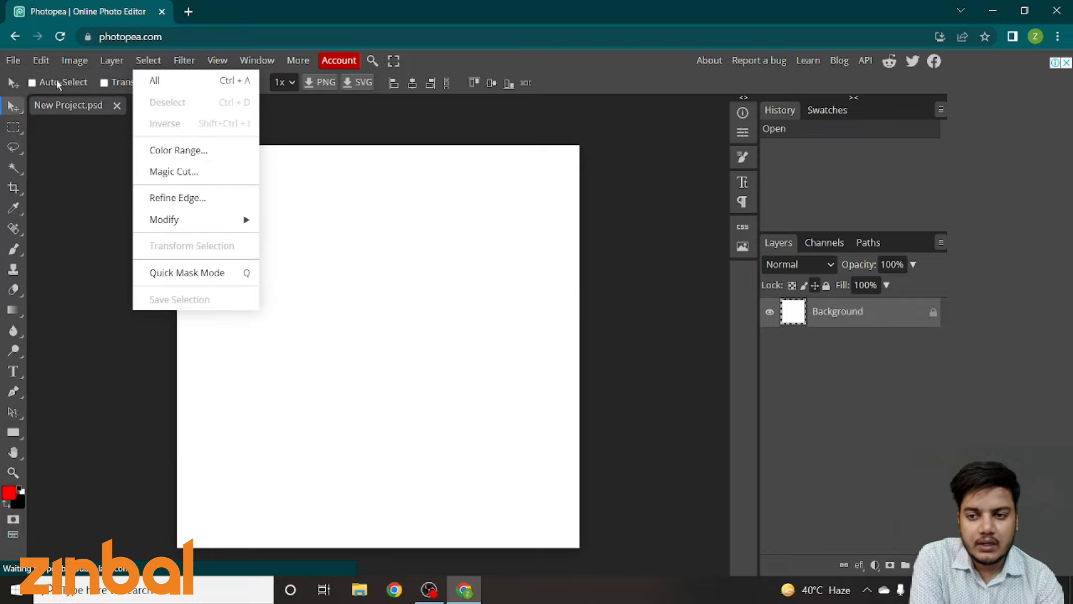
# - Search the web for "freepik" in a new browser tab and open the Freepik website
pyautogui.click(188, 11)
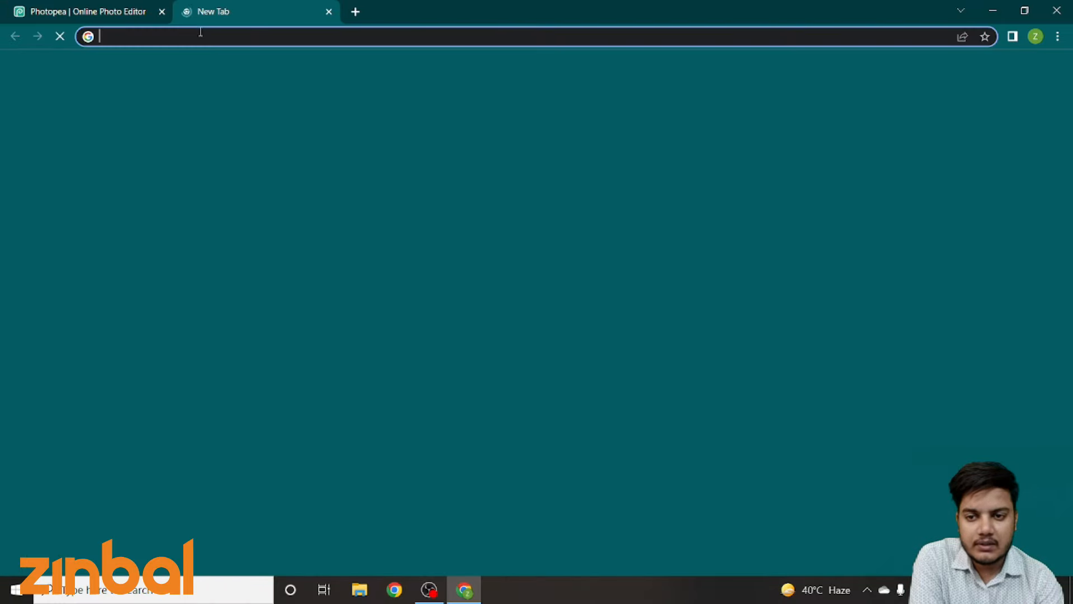
pyautogui.write('freep')
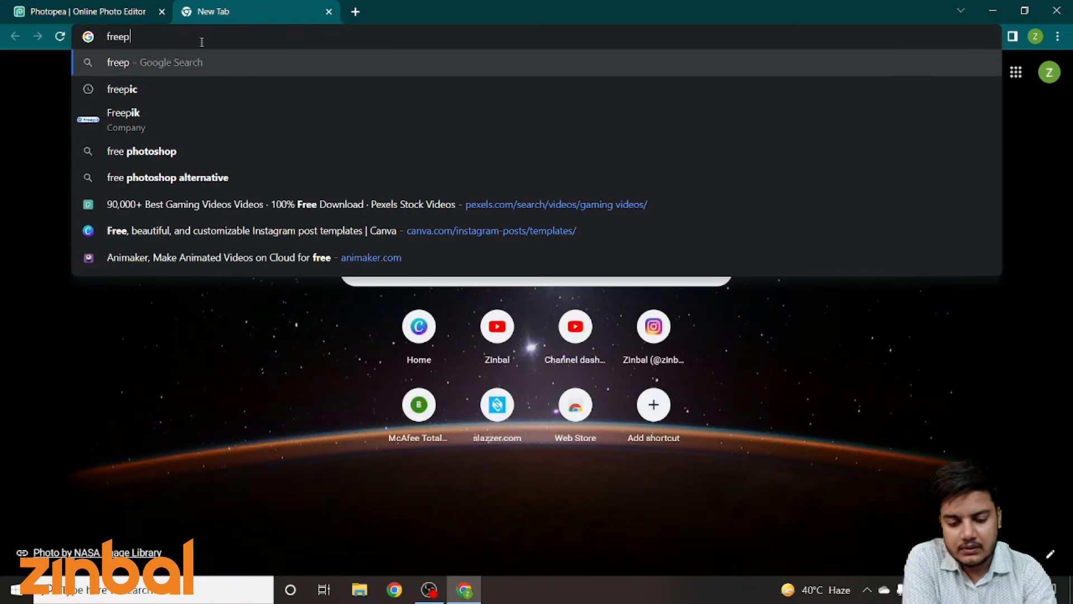
pyautogui.write('i')
pyautogui.press('Return')
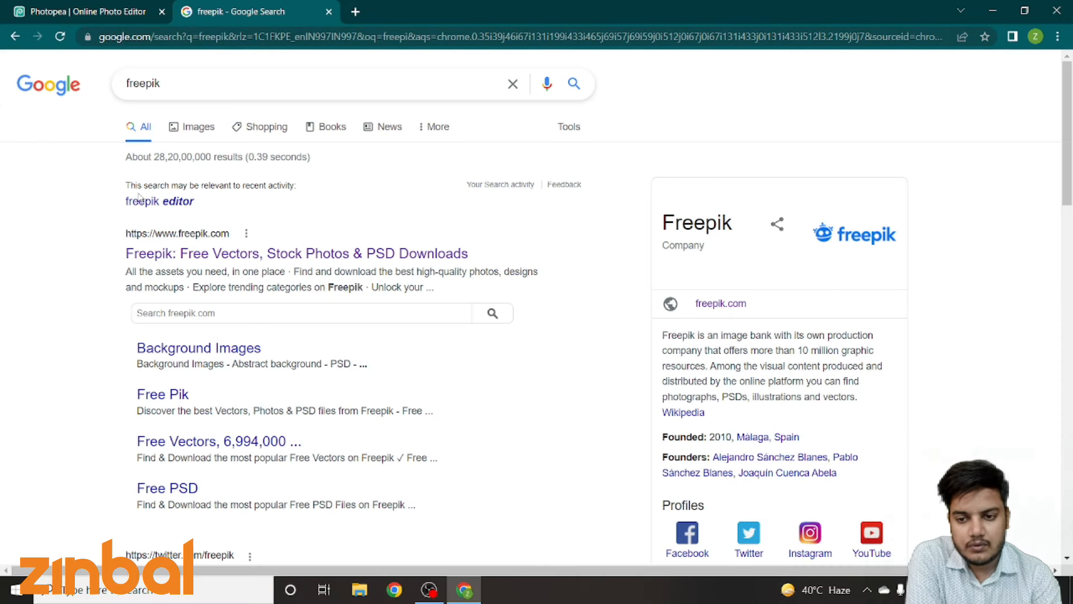
pyautogui.click(199, 256)
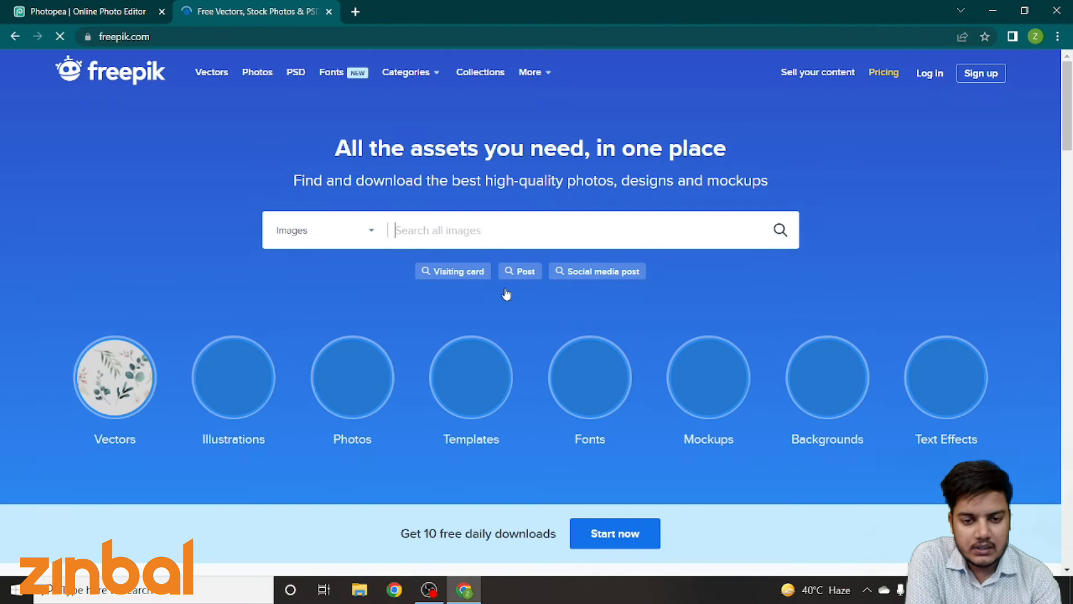
# - Look over Freepik's home page and search its images for "boy"
pyautogui.scroll(-2, 477, 359)
pyautogui.scroll(-15, 477, 358)
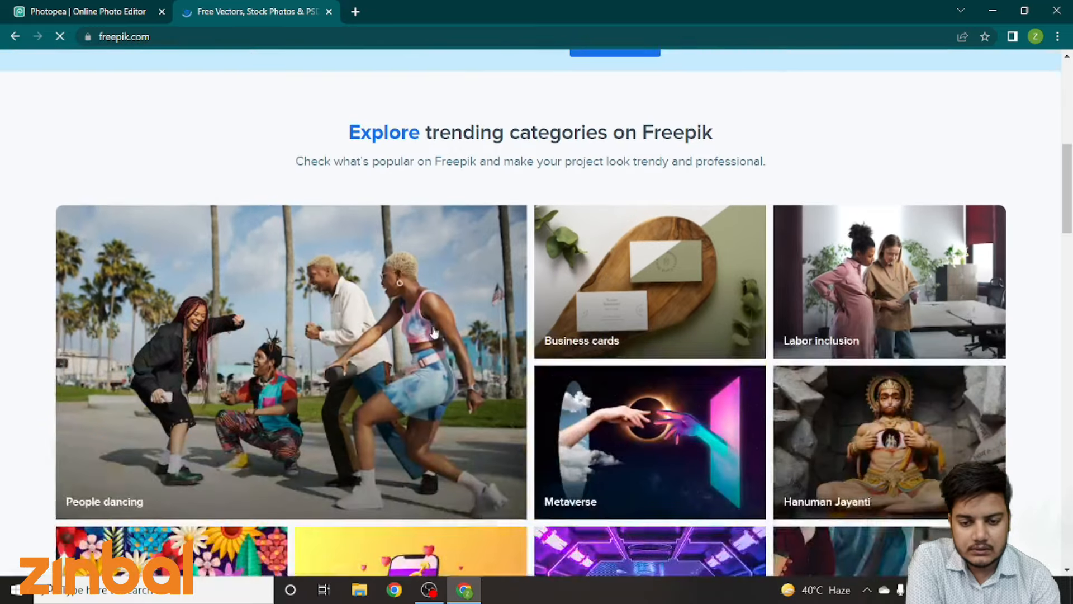
pyautogui.scroll(-5, 435, 331)
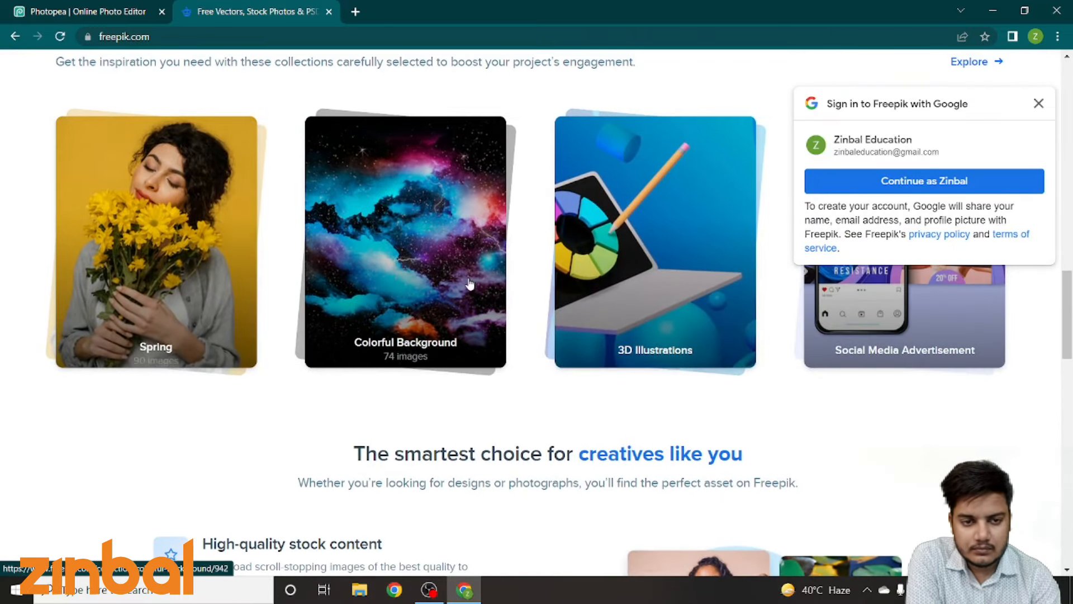
pyautogui.scroll(-6, 467, 282)
pyautogui.scroll(20, 470, 278)
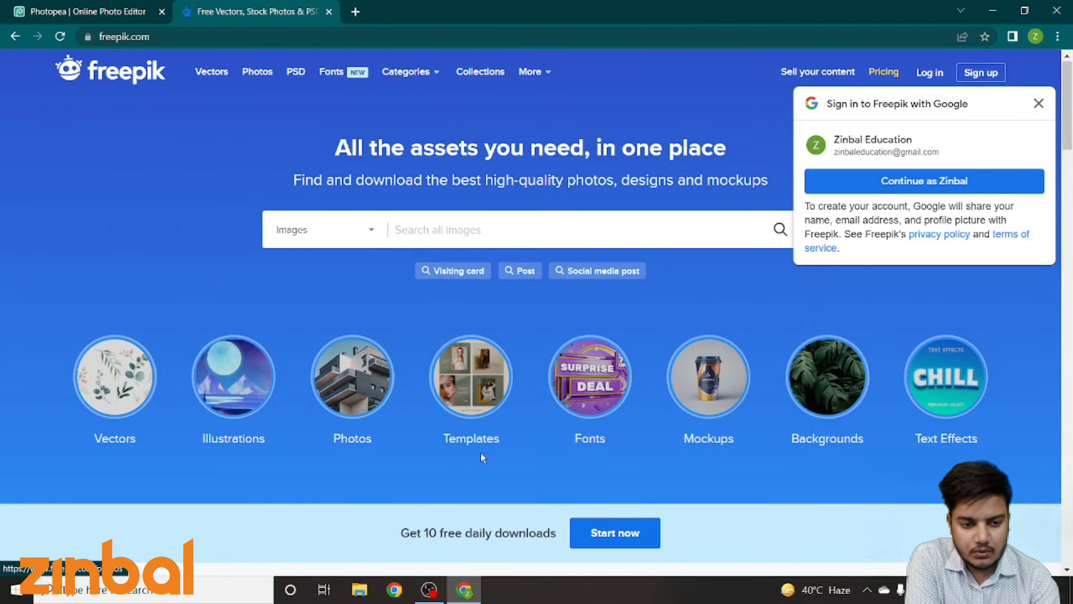
pyautogui.scroll(-1, 604, 446)
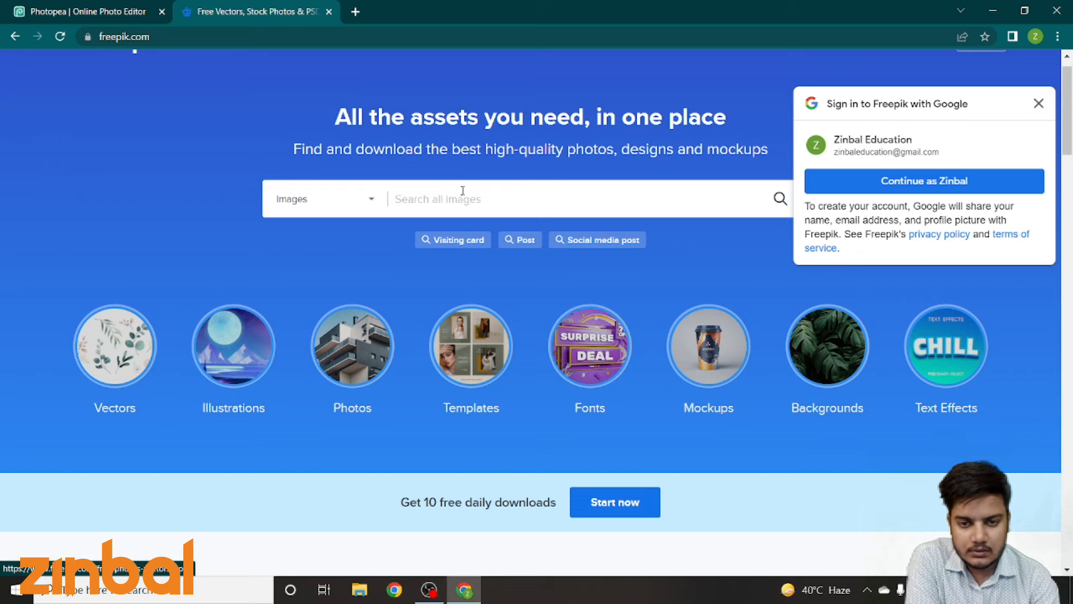
pyautogui.click(396, 199)
pyautogui.write('boy')
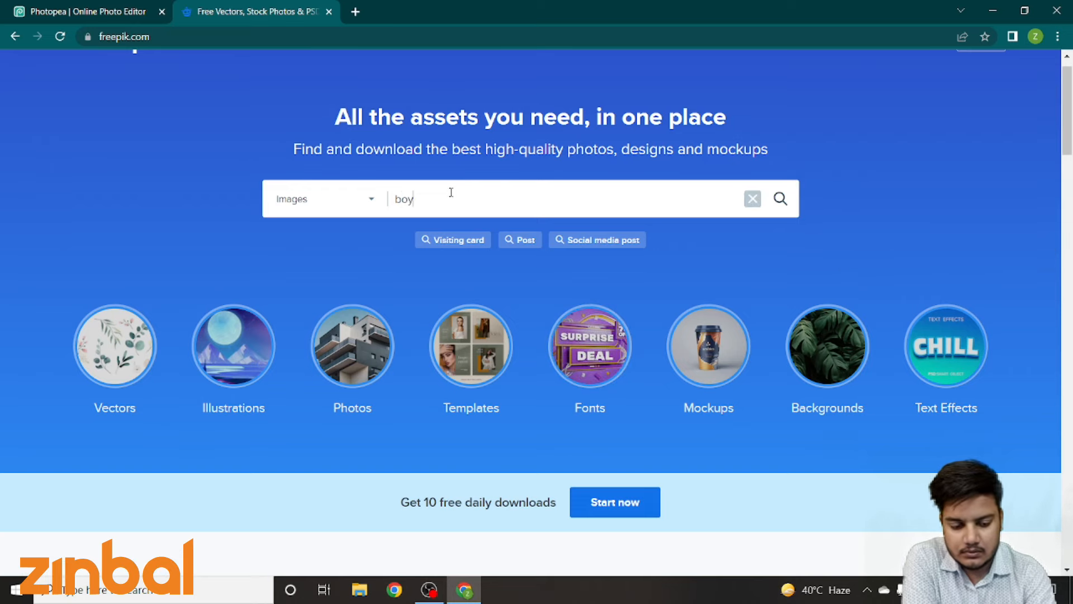
pyautogui.press('Return')
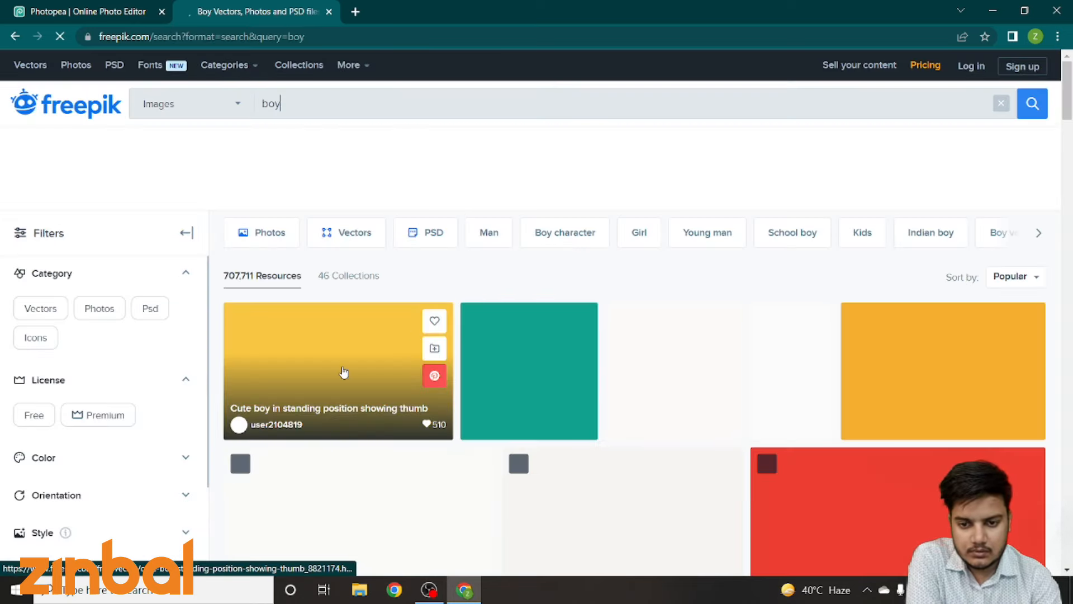
# - Open the waist-up portrait of the man in the dark blue shirt from the results and copy its link
pyautogui.scroll(-1, 345, 375)
pyautogui.scroll(-7, 348, 372)
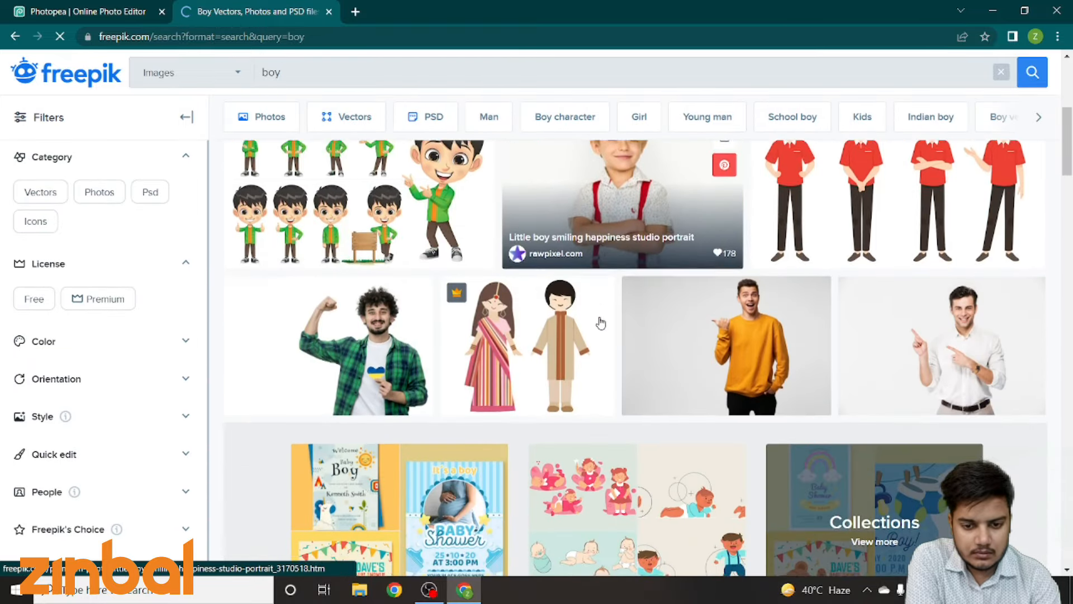
pyautogui.scroll(-5, 600, 323)
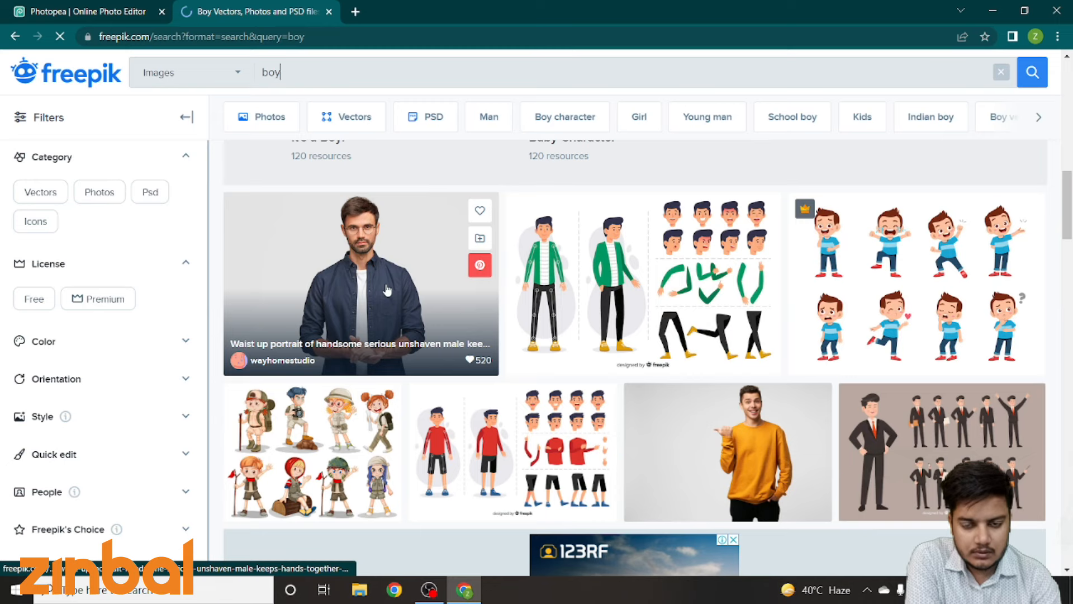
pyautogui.click(385, 284)
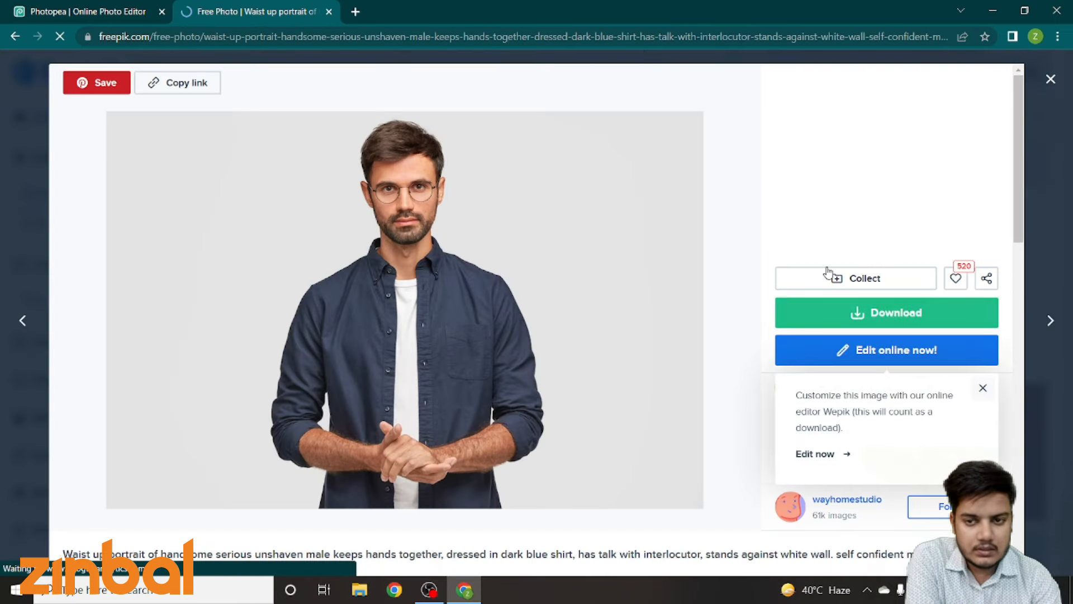
pyautogui.click(179, 87)
# - Return to Photopea and open the copied Freepik photo from its URL, placing it into the Current Project
pyautogui.click(89, 8)
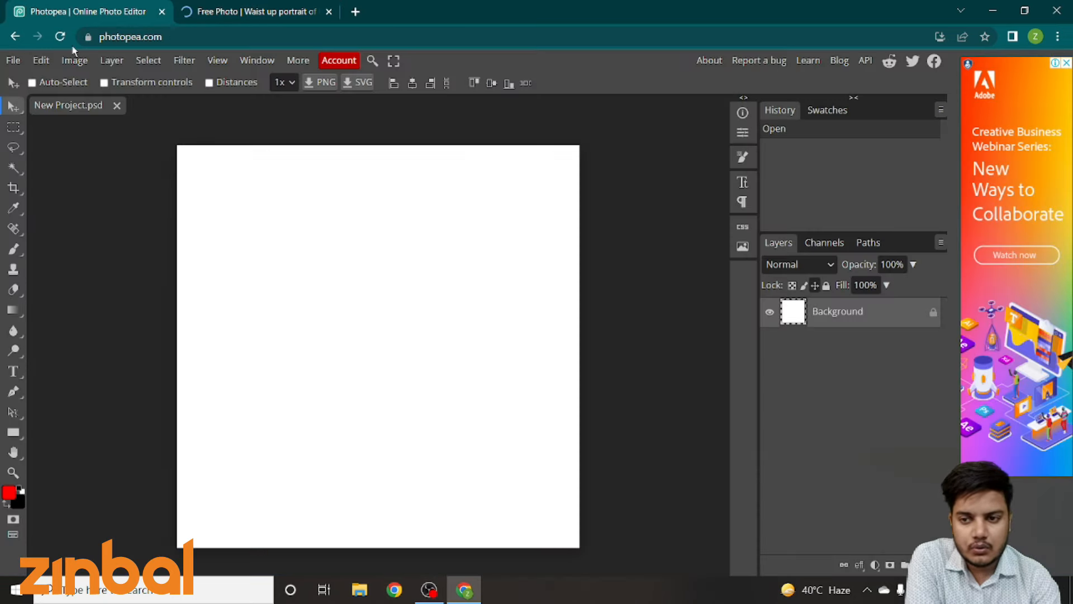
pyautogui.click(16, 60)
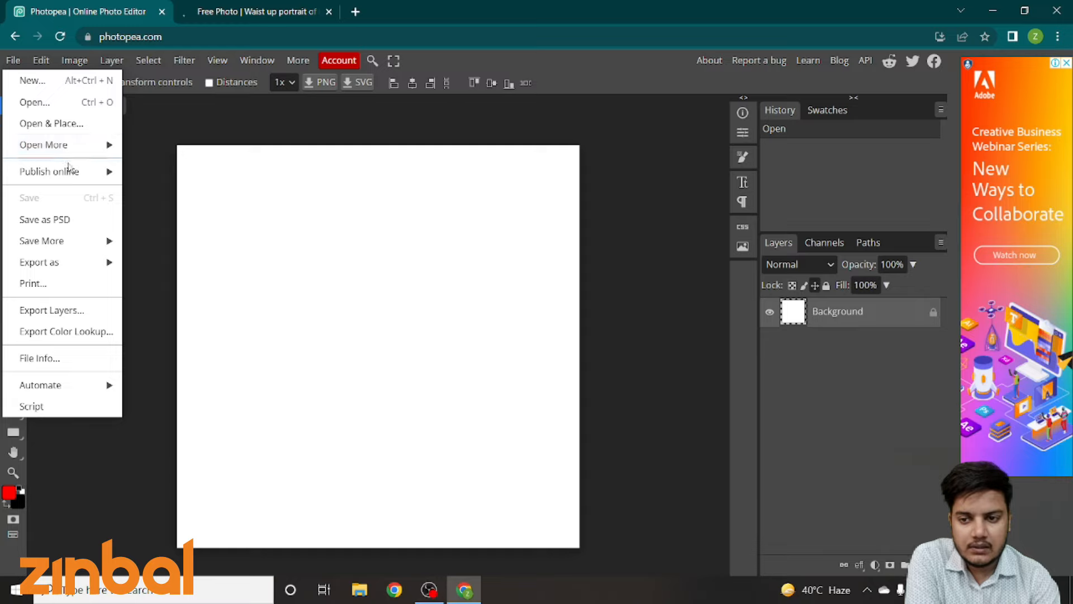
pyautogui.moveTo(54, 146)
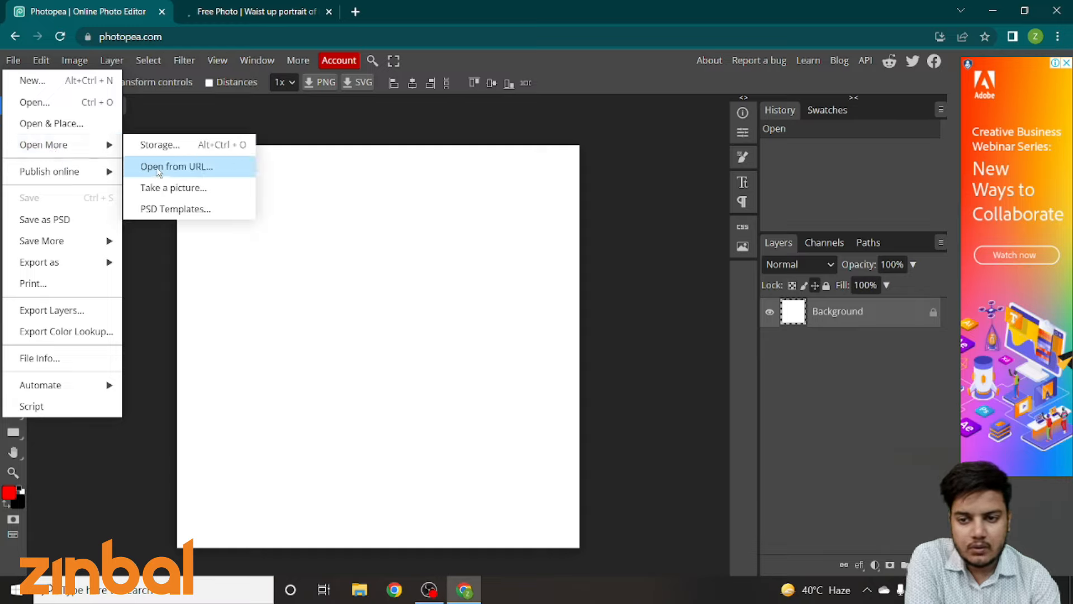
pyautogui.click(176, 167)
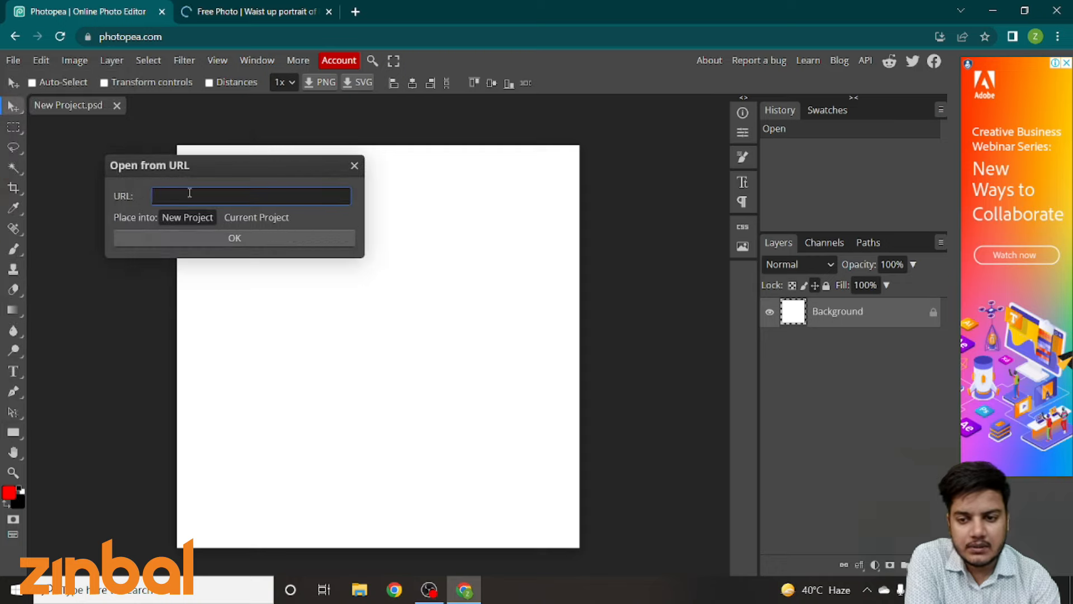
pyautogui.hotkey('ctrl', 'v')
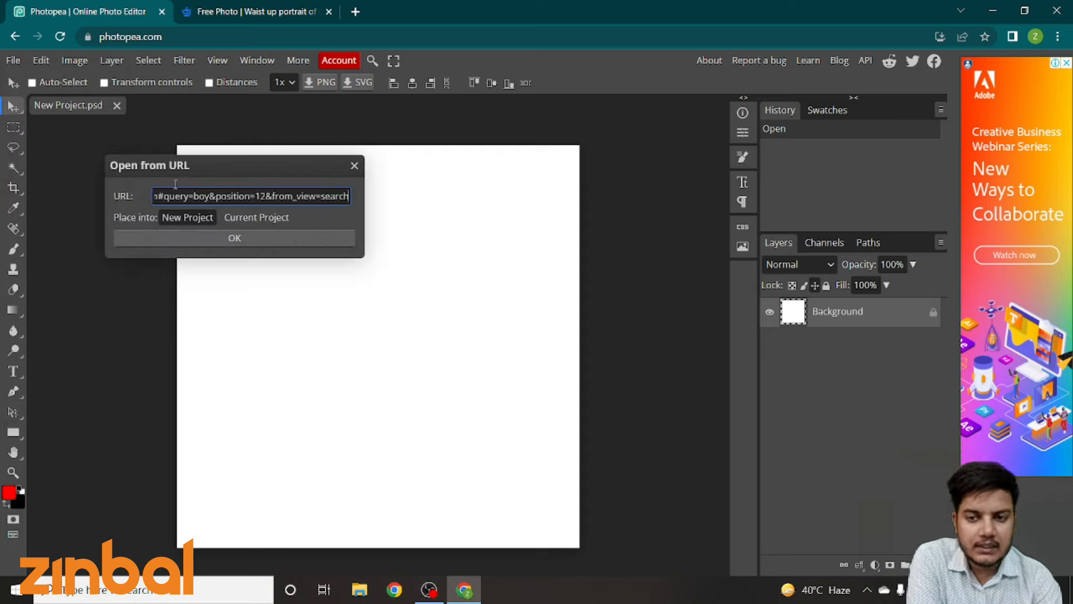
pyautogui.click(249, 218)
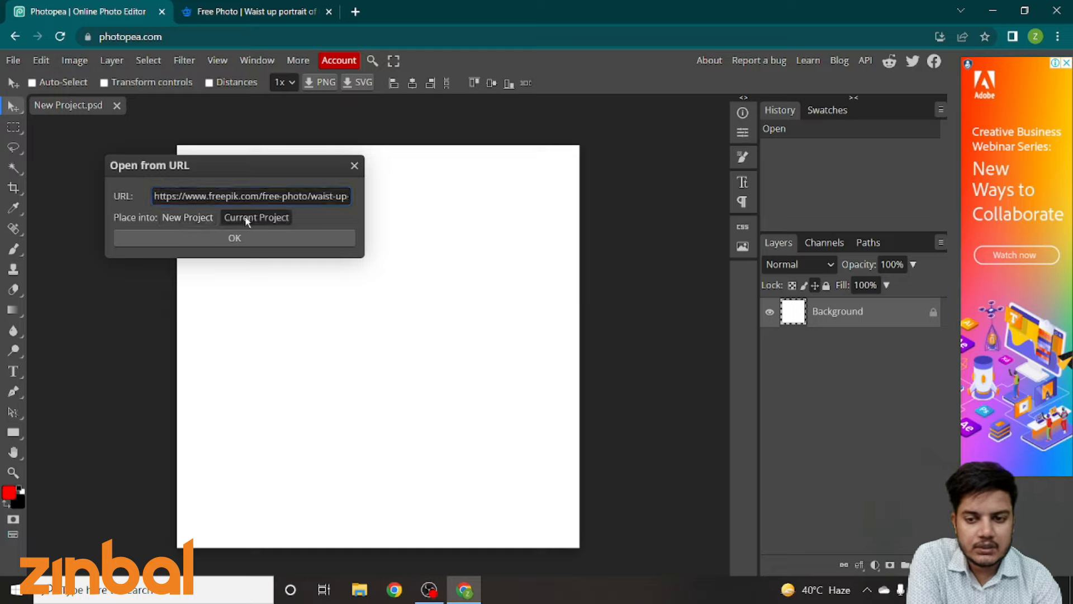
pyautogui.click(234, 239)
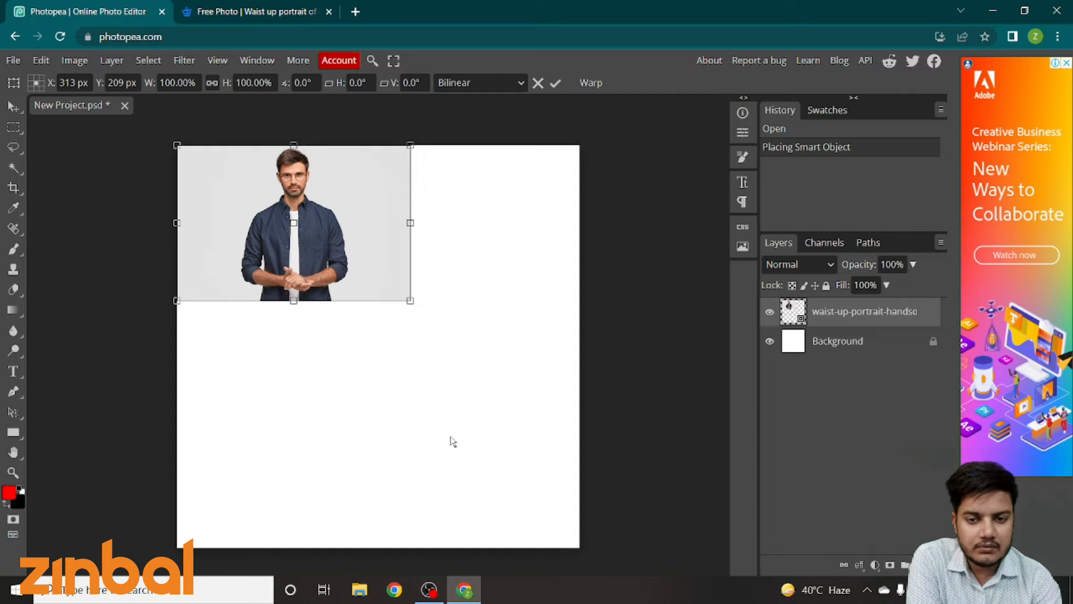
# - Inspect the placed portrait up close, commit its placement on the canvas and activate the Move tool
pyautogui.scroll(6, 310, 248)
pyautogui.scroll(-6, 286, 234)
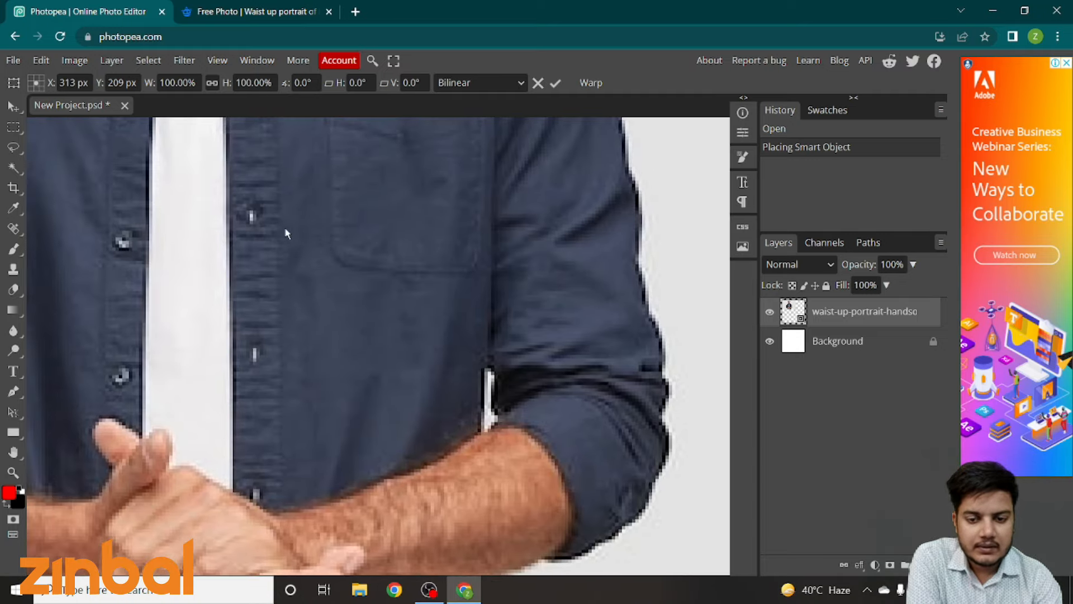
pyautogui.scroll(4, 317, 194)
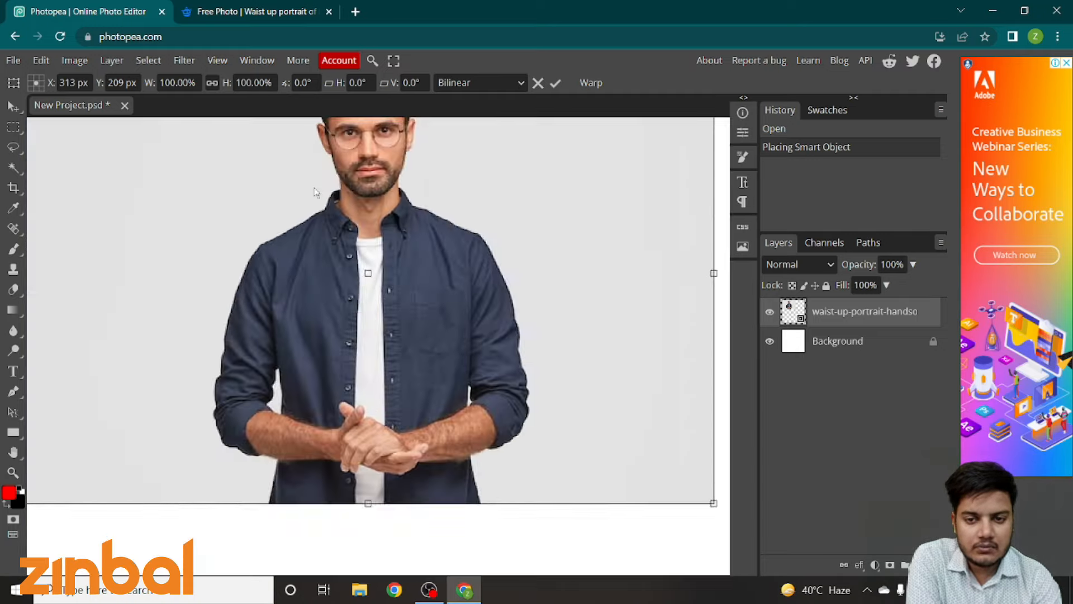
pyautogui.scroll(-3, 314, 220)
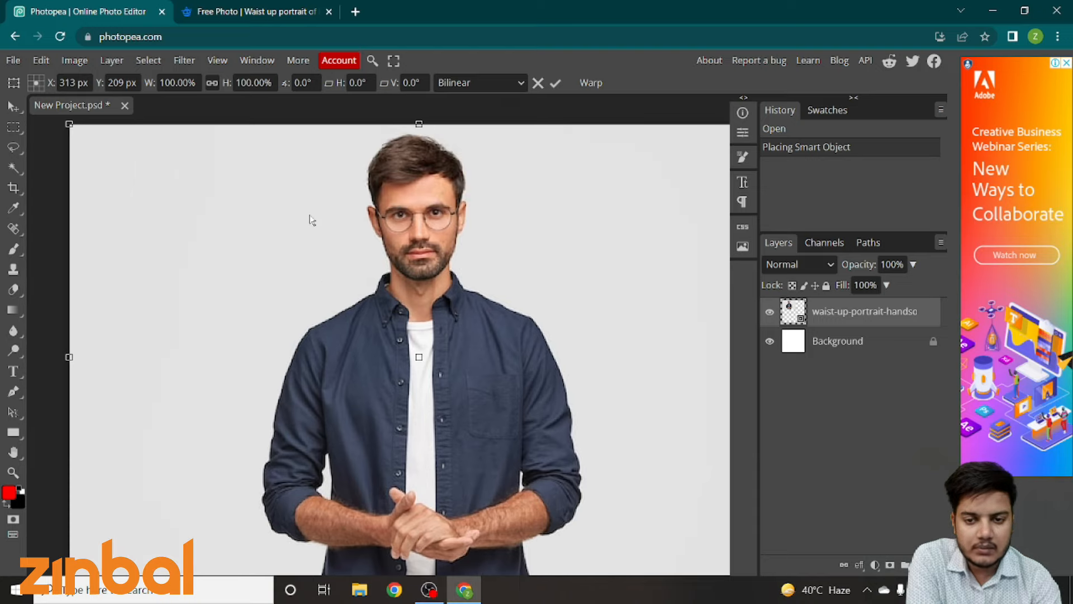
pyautogui.click(12, 107)
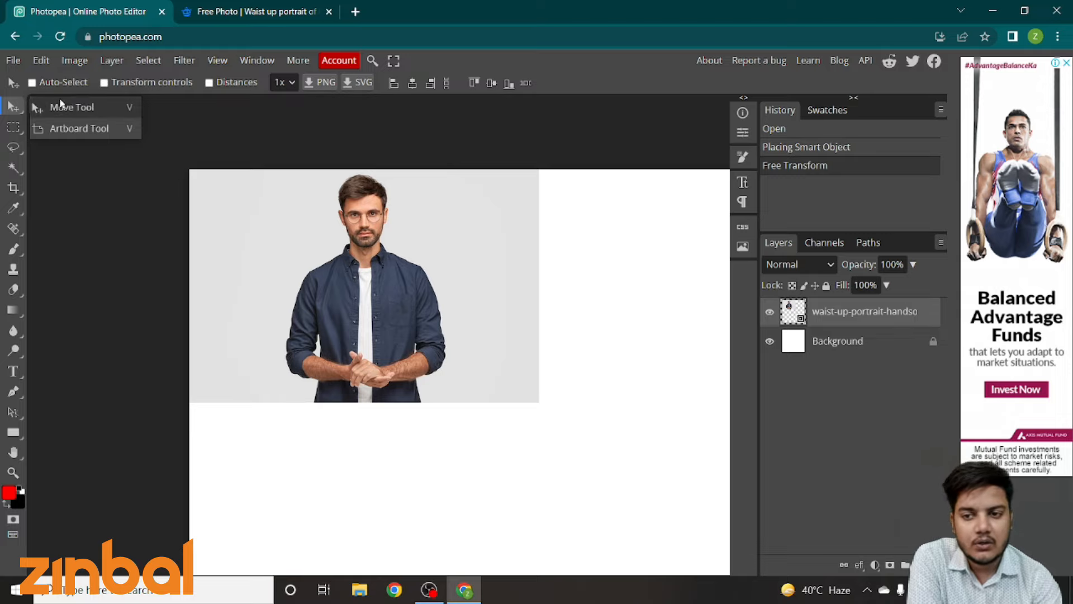
pyautogui.click(71, 112)
pyautogui.moveTo(275, 244)
pyautogui.mouseDown()
pyautogui.moveTo(336, 316)
pyautogui.moveTo(326, 254)
pyautogui.moveTo(371, 257)
pyautogui.moveTo(355, 212)
pyautogui.moveTo(304, 257)
pyautogui.moveTo(276, 243)
pyautogui.mouseUp()
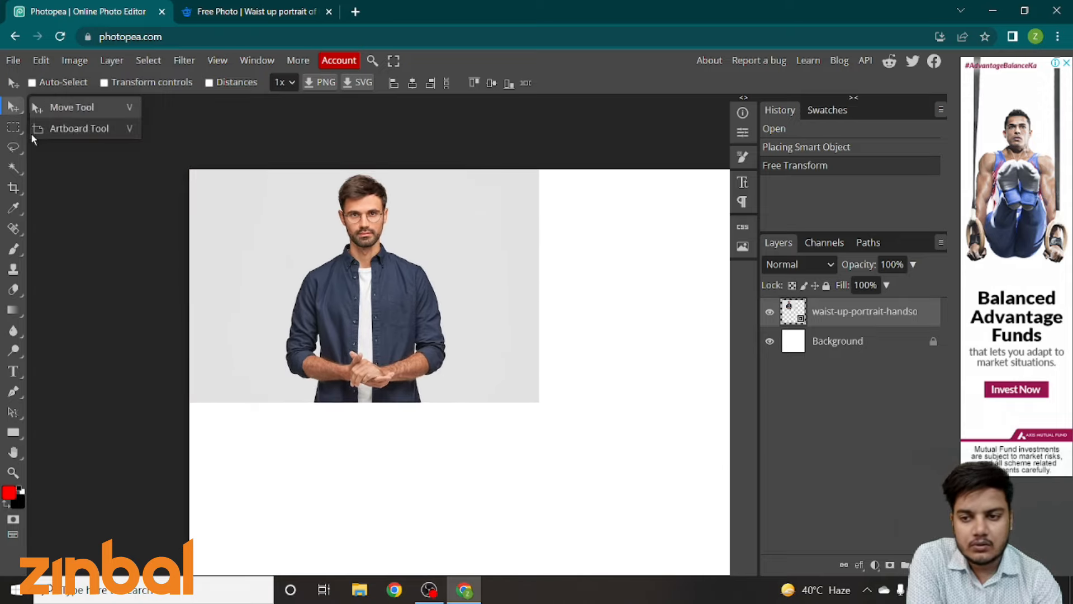
# - Draw a small Rectangle Select selection in the grey area beside the man's head and move the photo layer slightly down
pyautogui.click(20, 135)
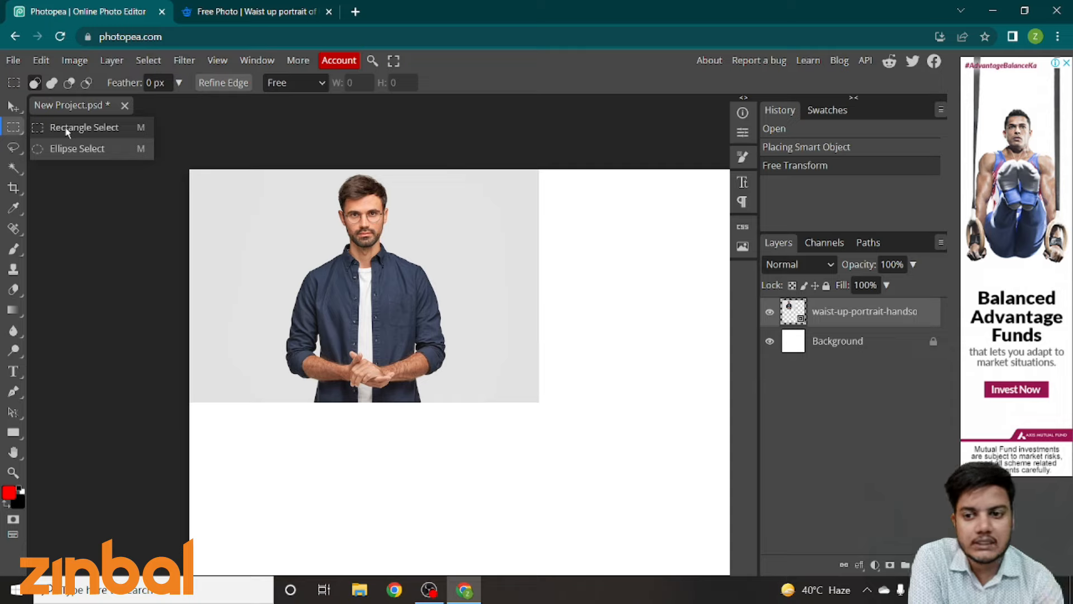
pyautogui.click(79, 127)
pyautogui.moveTo(223, 204); pyautogui.dragTo(291, 252)
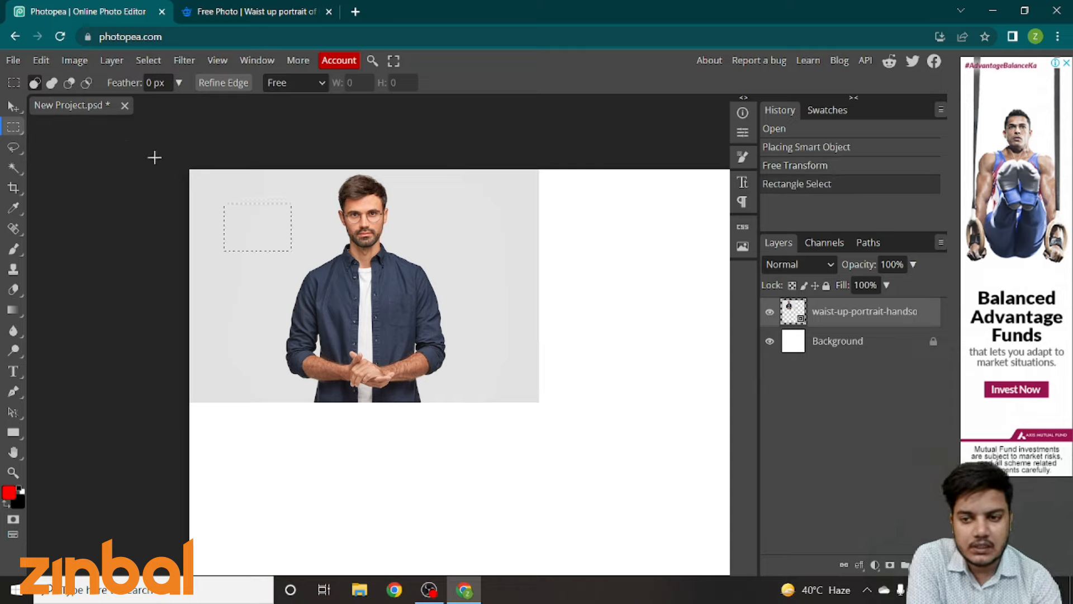
pyautogui.click(13, 106)
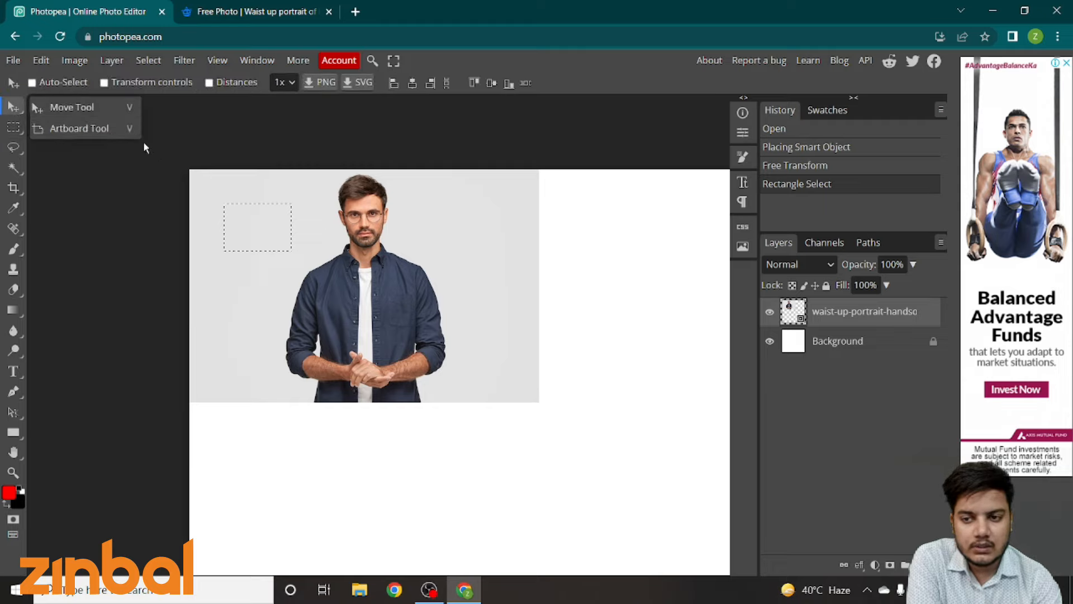
pyautogui.moveTo(256, 223)
pyautogui.mouseDown()
pyautogui.moveTo(263, 282)
pyautogui.moveTo(270, 245)
pyautogui.moveTo(260, 232)
pyautogui.mouseUp()
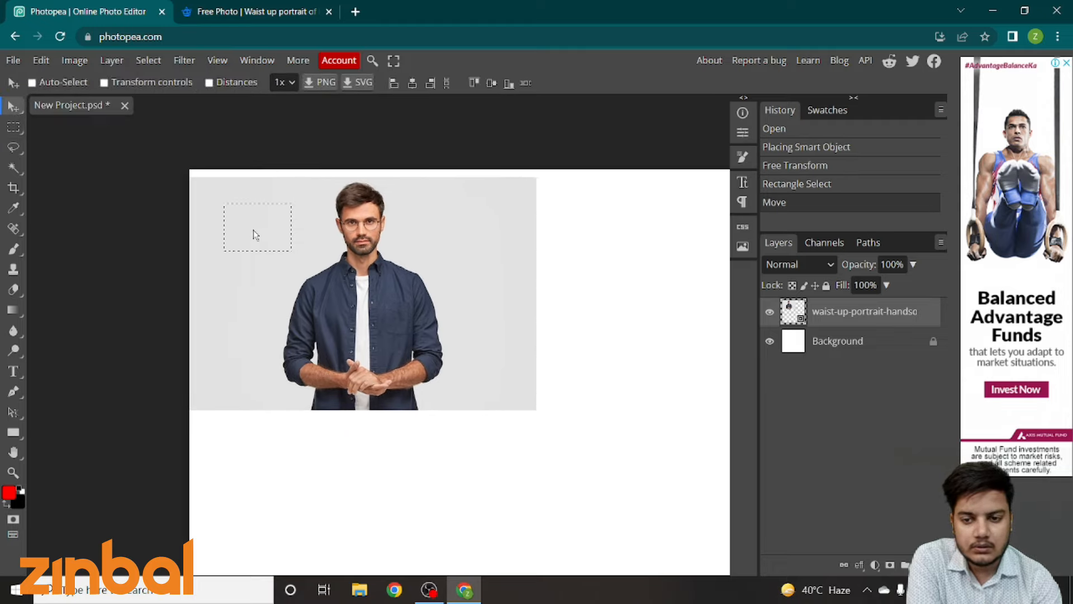
# - Shift the rectangular selection over part of the man's face and try to delete the area inside it
pyautogui.click(14, 127)
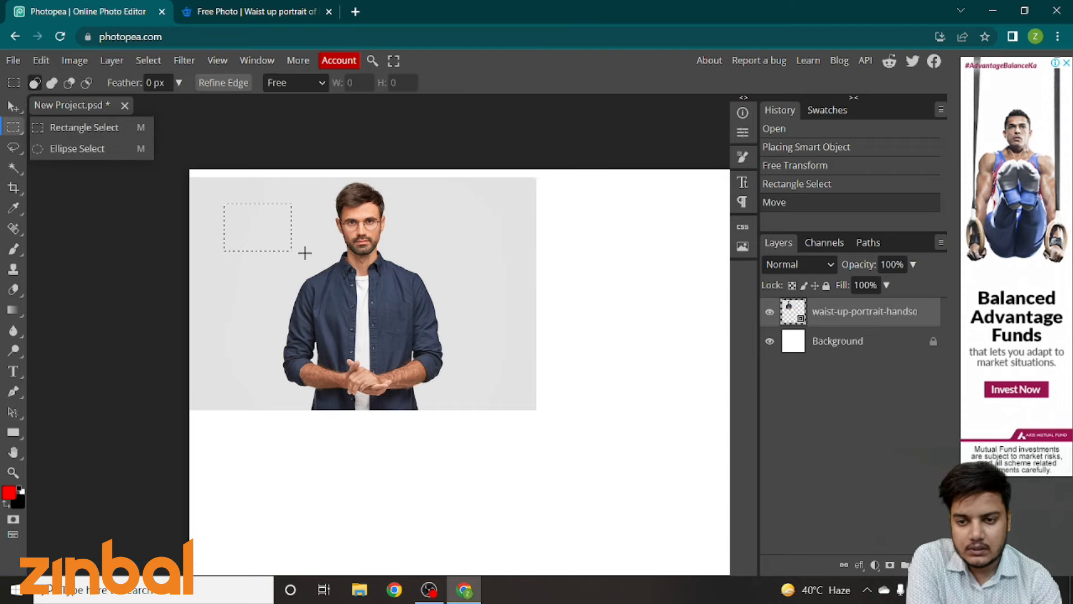
pyautogui.moveTo(252, 223); pyautogui.dragTo(358, 215)
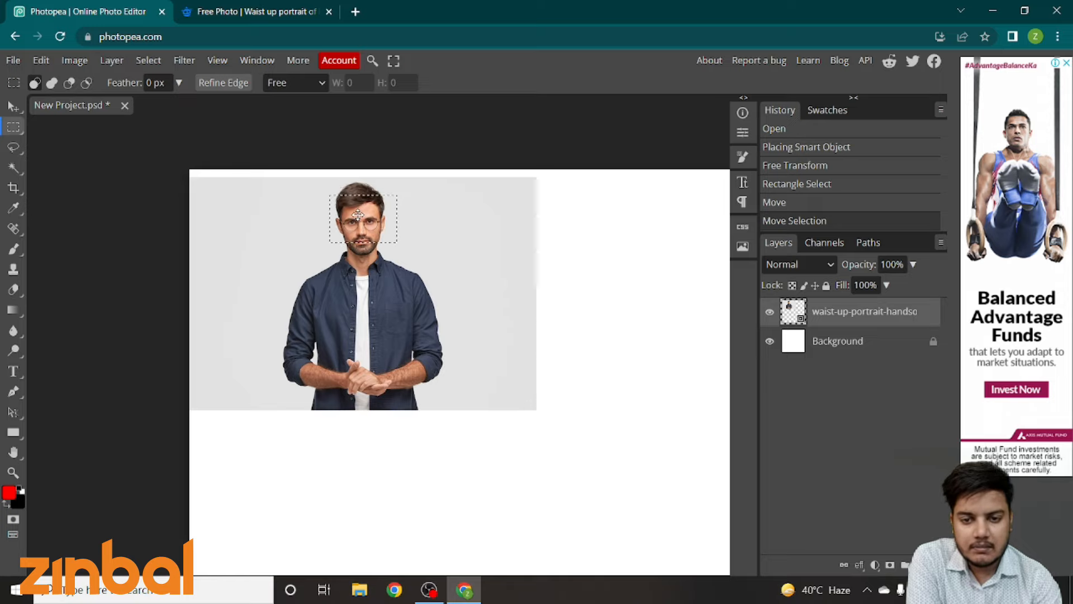
pyautogui.moveTo(367, 219); pyautogui.dragTo(344, 231)
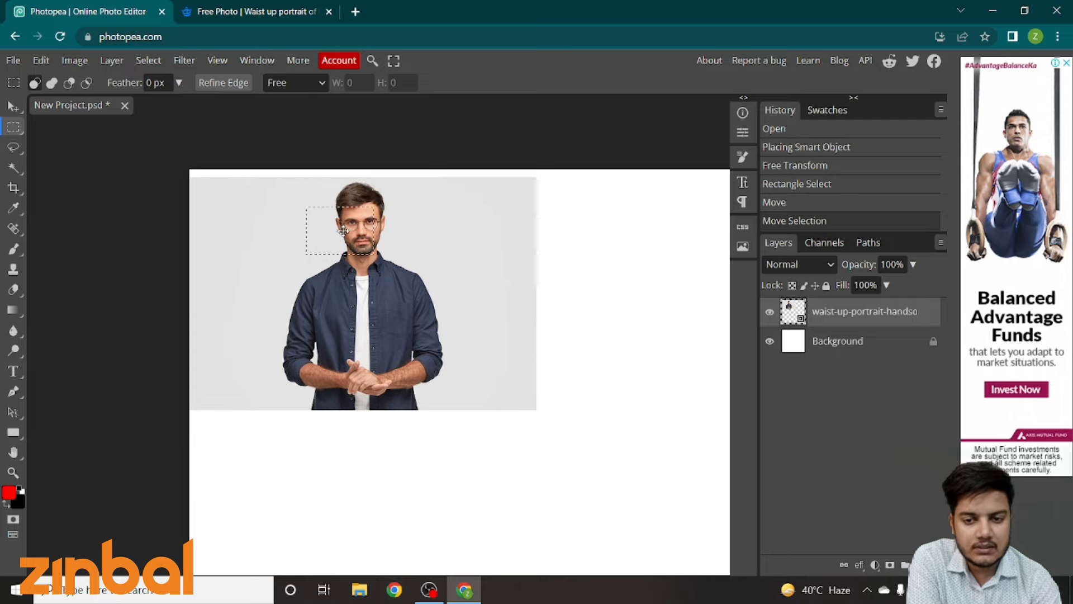
pyautogui.press('Delete')
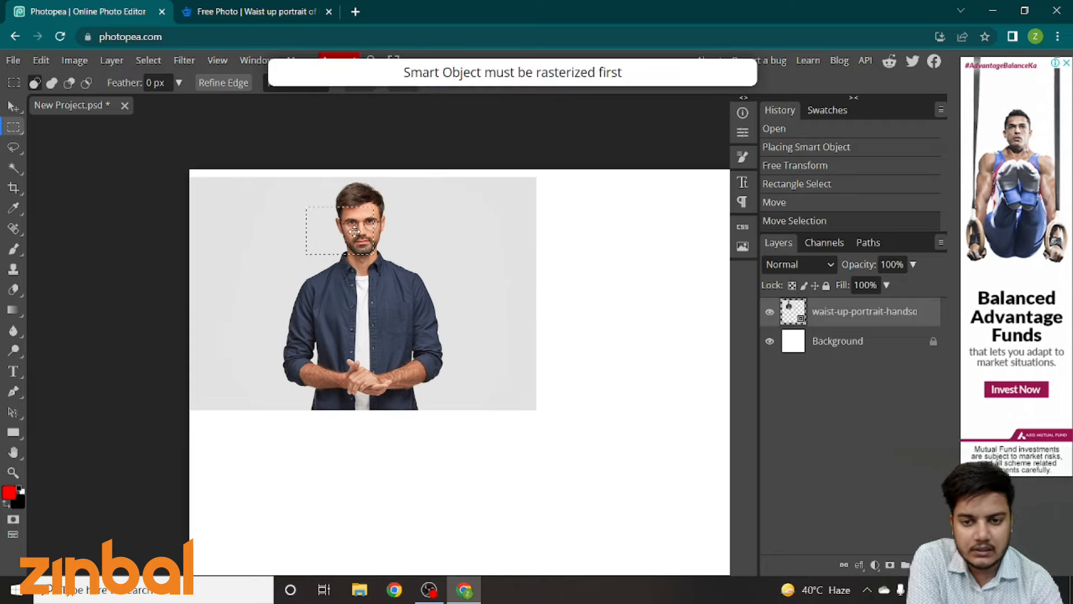
# - Replace the selection with a larger rectangle around the man's head, and clear it after switching to Lasso Select
pyautogui.click(348, 223)
pyautogui.click(349, 224)
pyautogui.moveTo(290, 197); pyautogui.dragTo(393, 285)
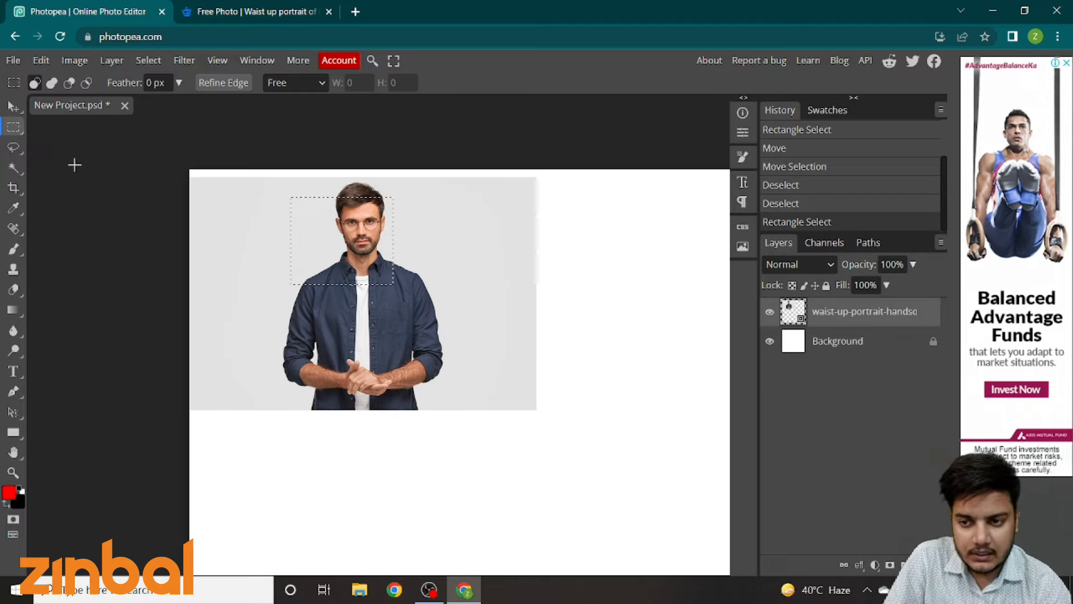
pyautogui.click(19, 149)
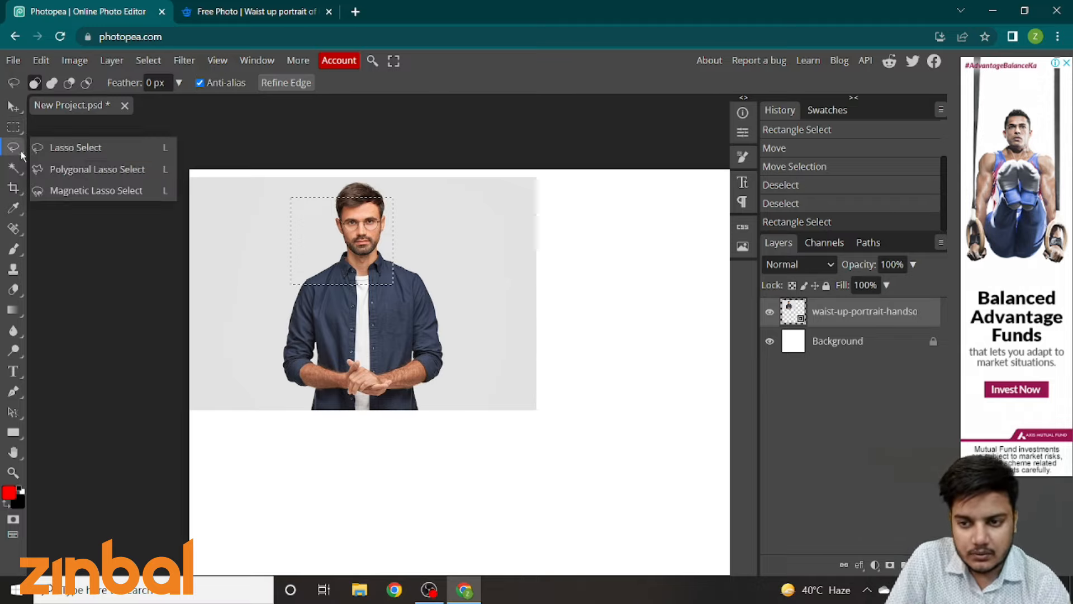
pyautogui.click(109, 234)
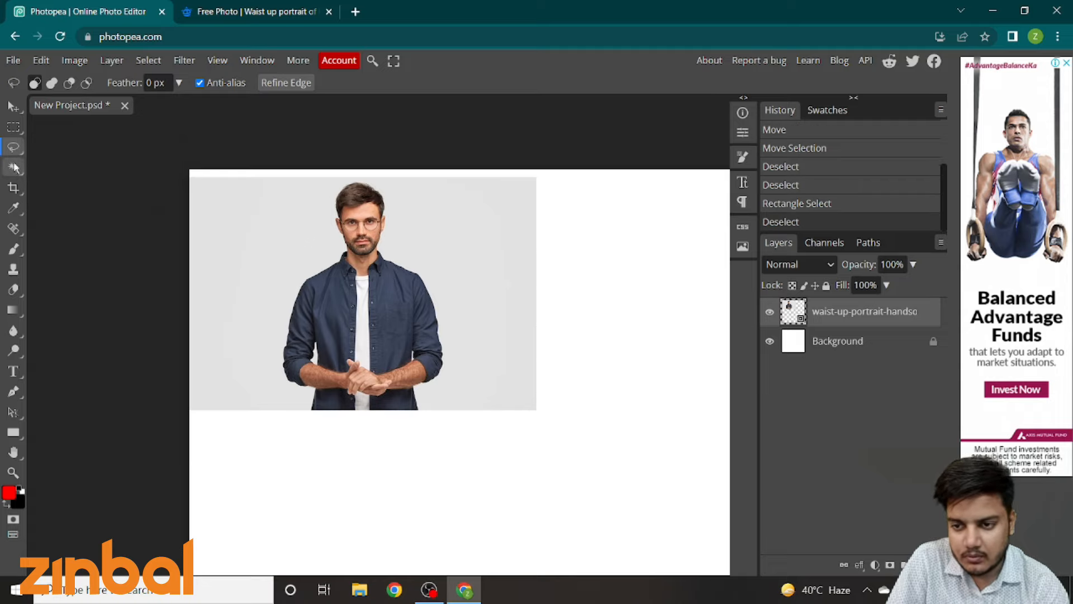
pyautogui.click(64, 186)
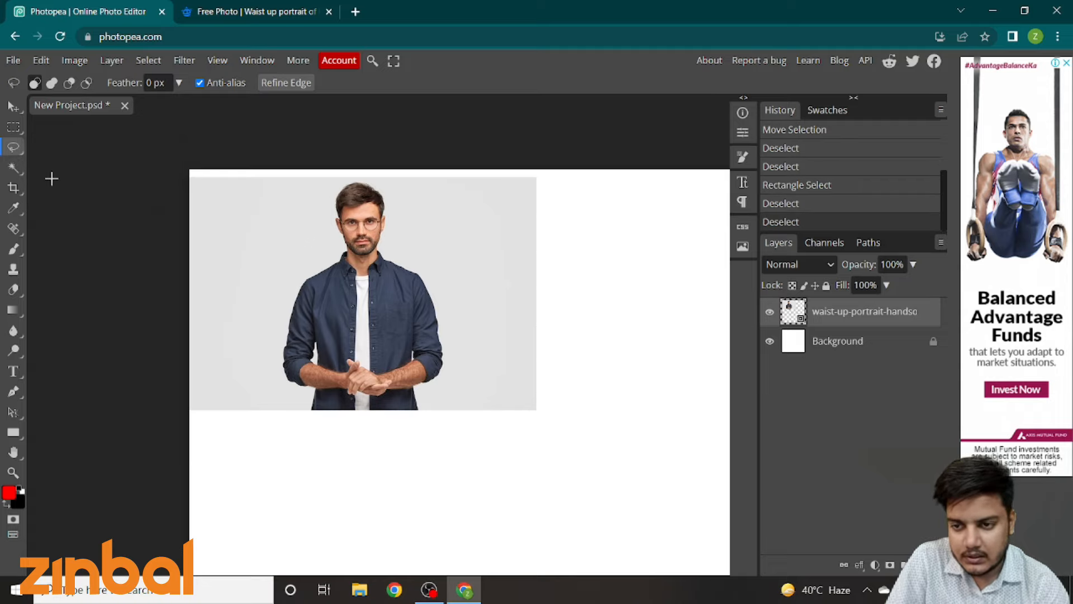
# - Select the grey backdrop around the man in the placed photo with the Magic Wand
pyautogui.click(9, 169)
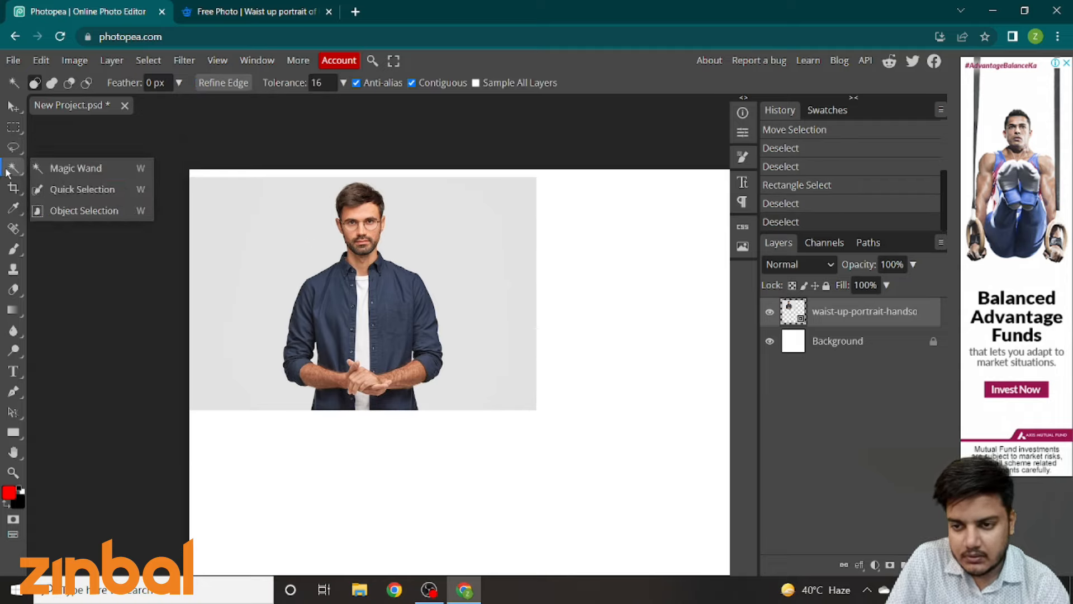
pyautogui.click(65, 173)
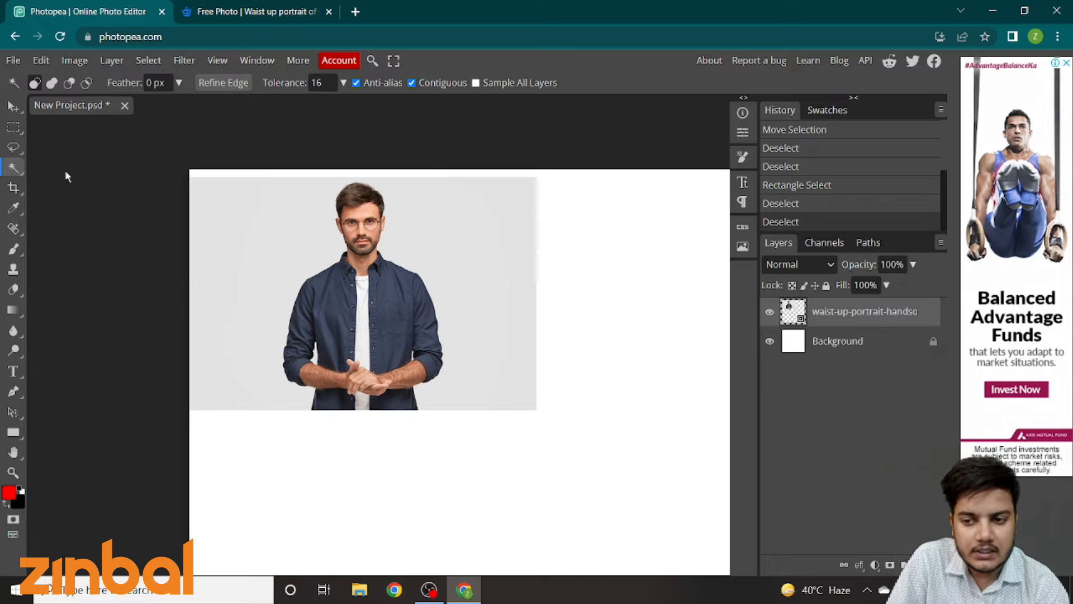
pyautogui.click(14, 173)
pyautogui.click(280, 233)
pyautogui.click(279, 233)
pyautogui.click(279, 233)
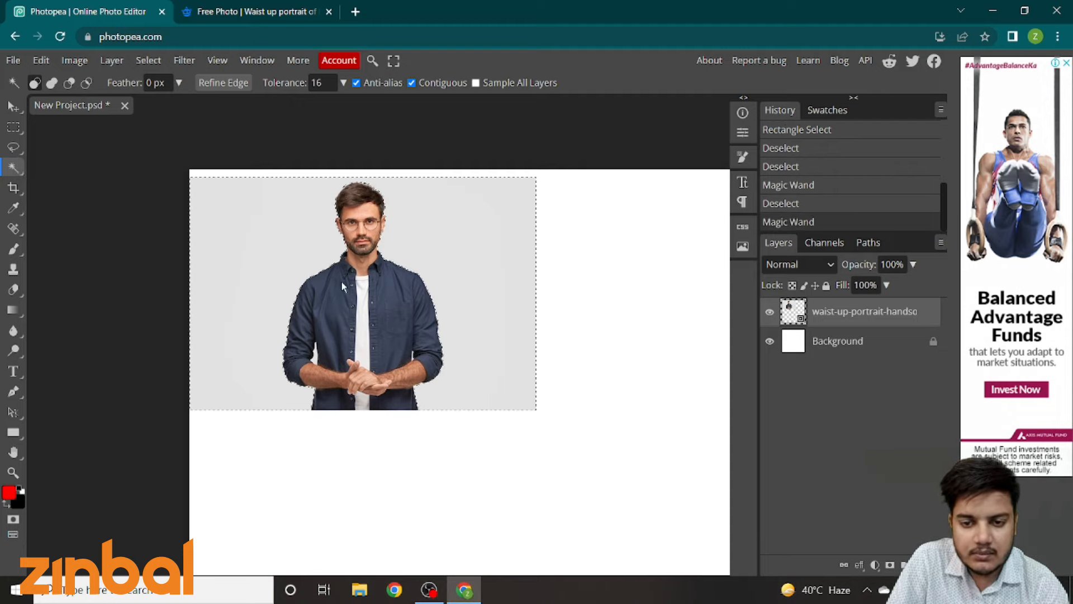
# - Inspect the selection edge along the man's sleeve and try to delete the selected backdrop from the placed photo
pyautogui.scroll(5, 290, 398)
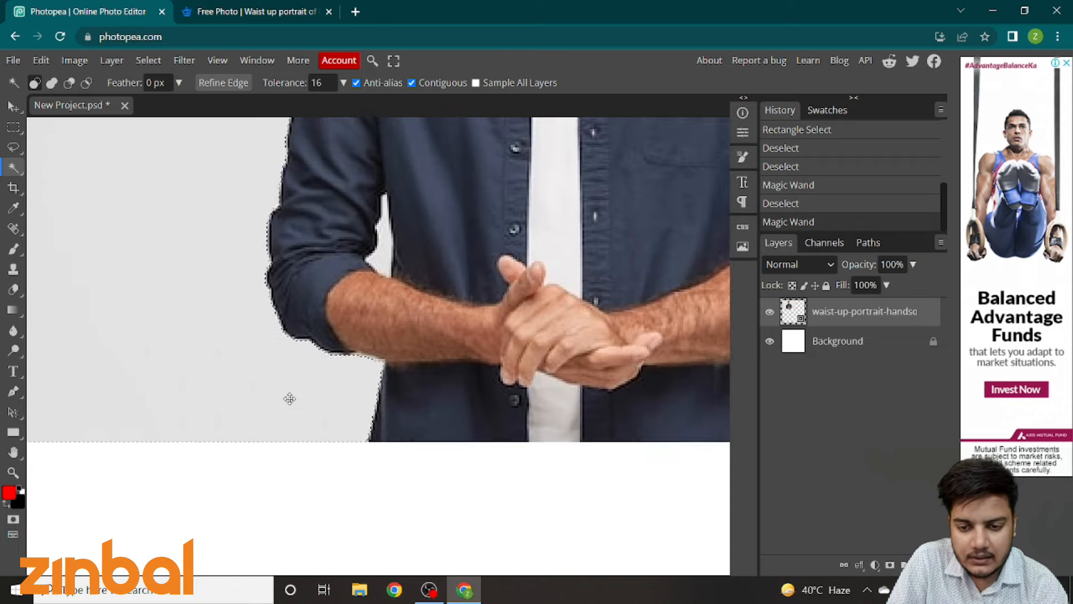
pyautogui.scroll(1, 299, 392)
pyautogui.scroll(-6, 348, 345)
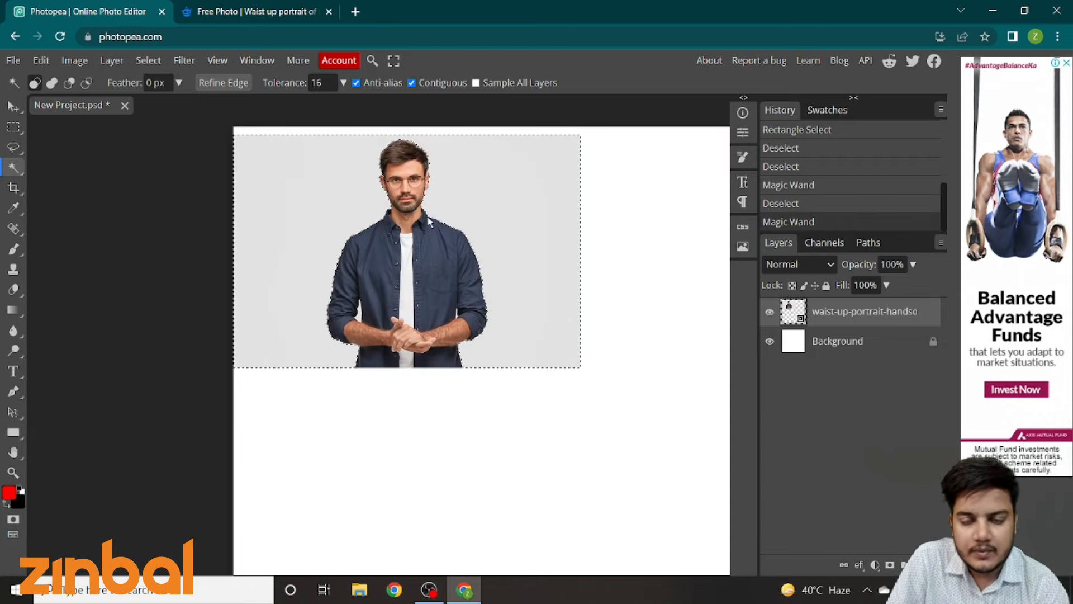
pyautogui.click(306, 212)
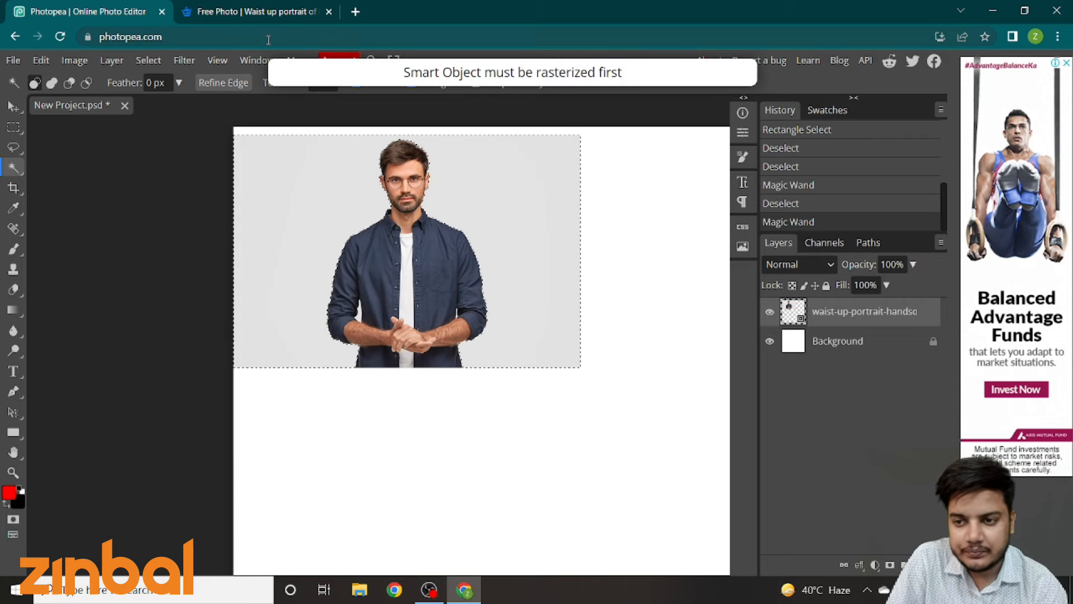
# - Nudge the backdrop selection upward, undo that move, and switch to the Background layer and back to the photo layer
pyautogui.moveTo(290, 192)
pyautogui.mouseDown()
pyautogui.moveTo(289, 307)
pyautogui.moveTo(290, 187)
pyautogui.mouseUp()
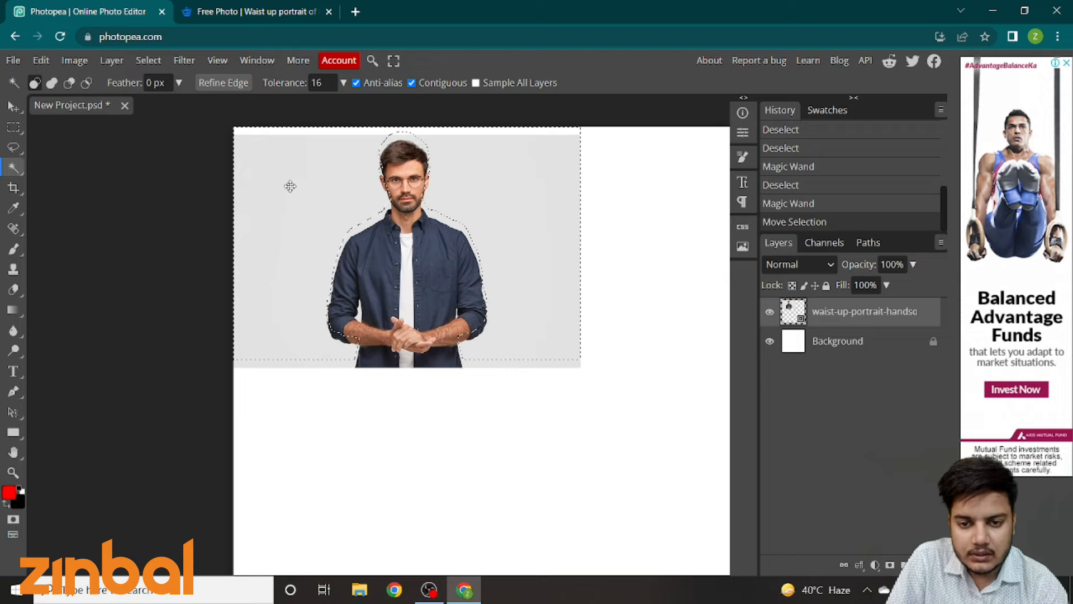
pyautogui.hotkey('ctrl', 'z')
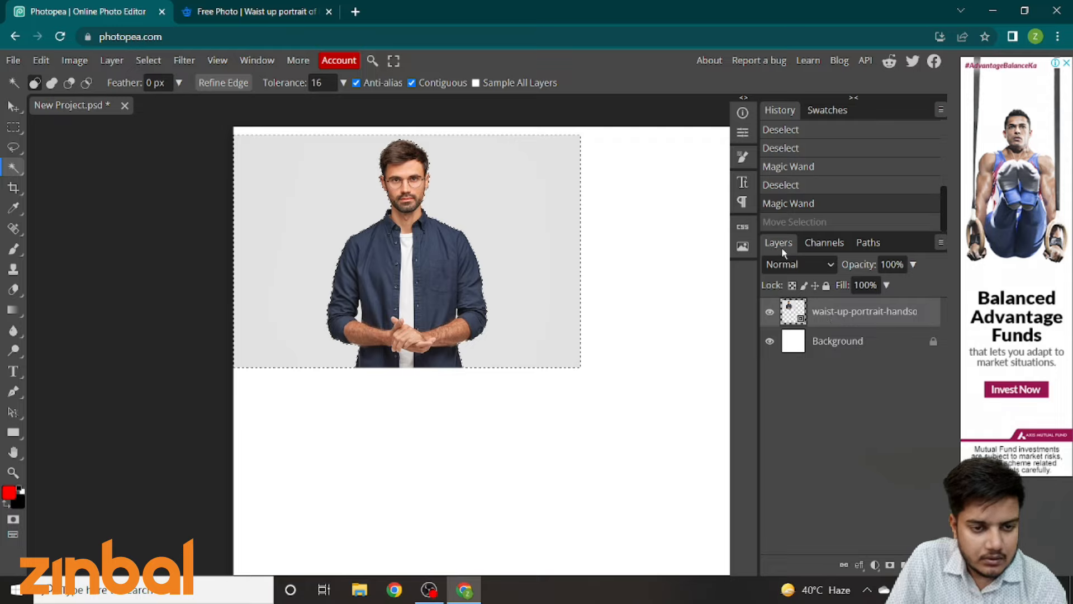
pyautogui.click(817, 346)
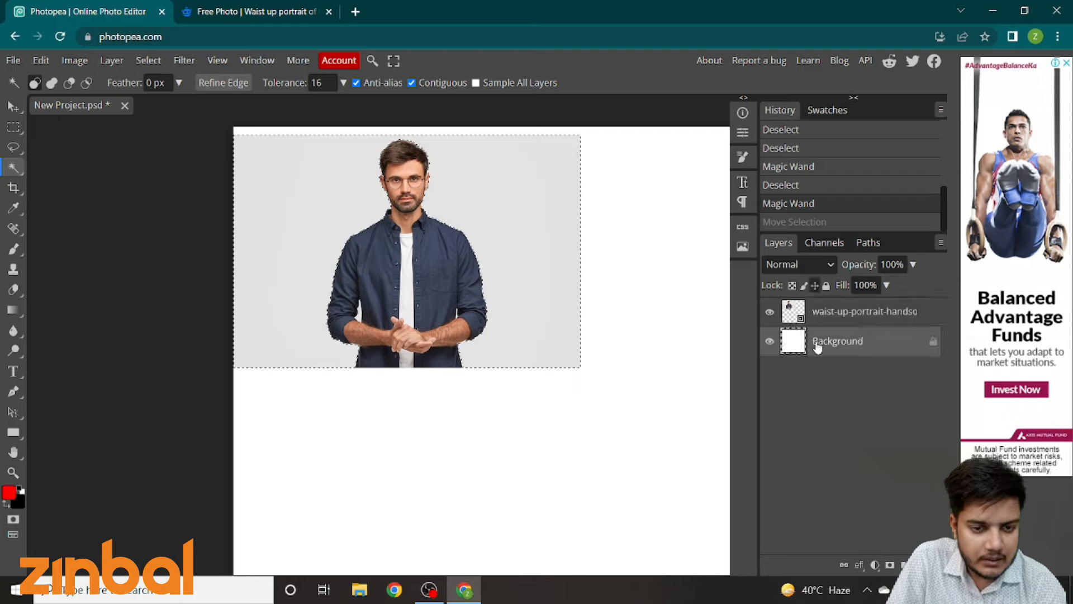
pyautogui.click(828, 318)
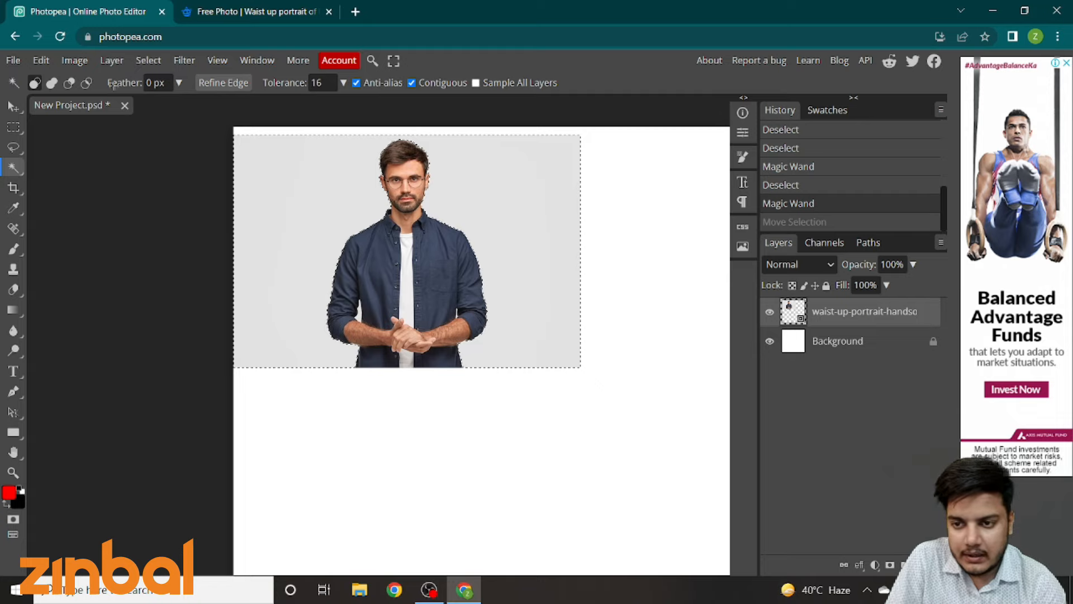
# - Open the same Freepik portrait from its URL again, placing it into a New Project
pyautogui.click(12, 60)
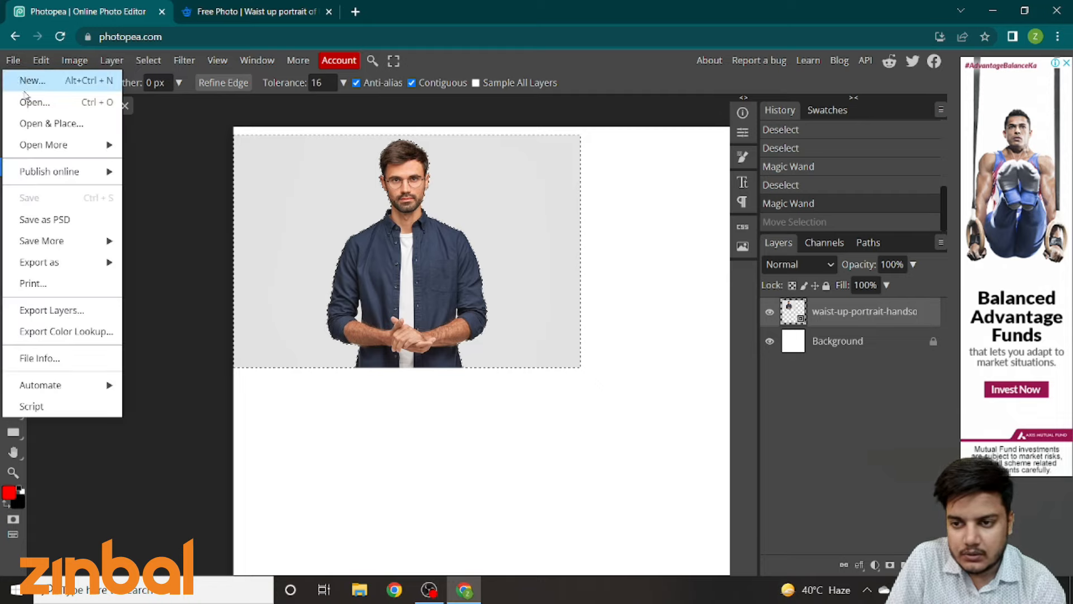
pyautogui.moveTo(90, 150)
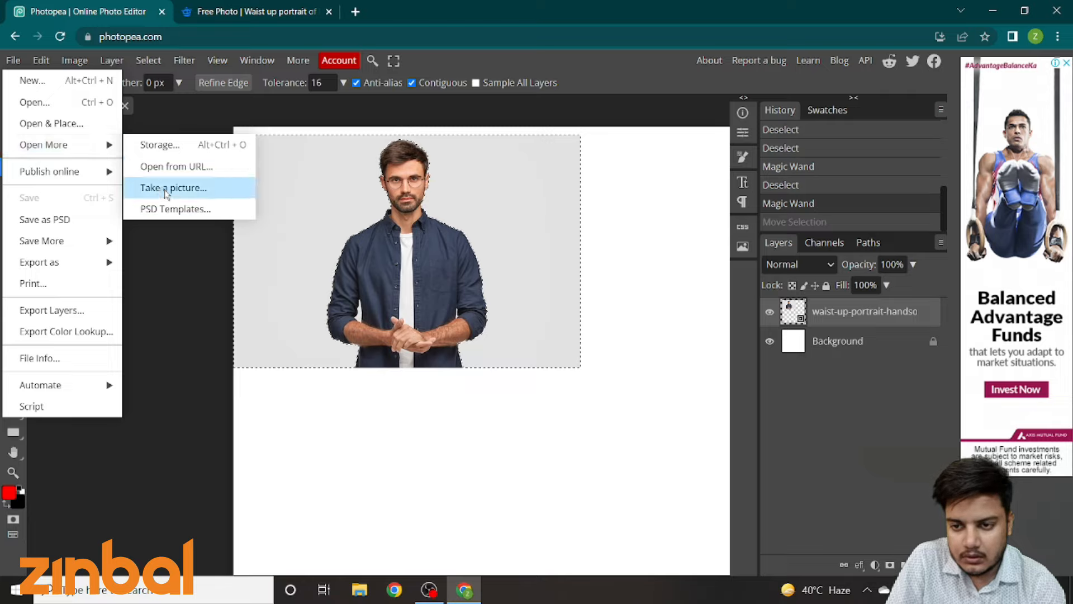
pyautogui.click(174, 166)
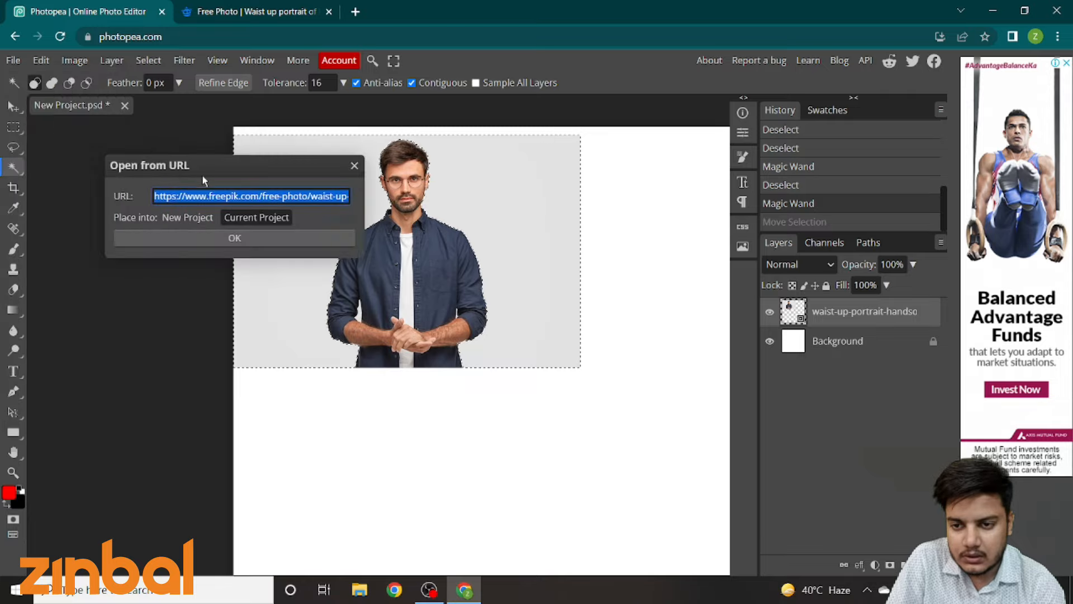
pyautogui.click(197, 221)
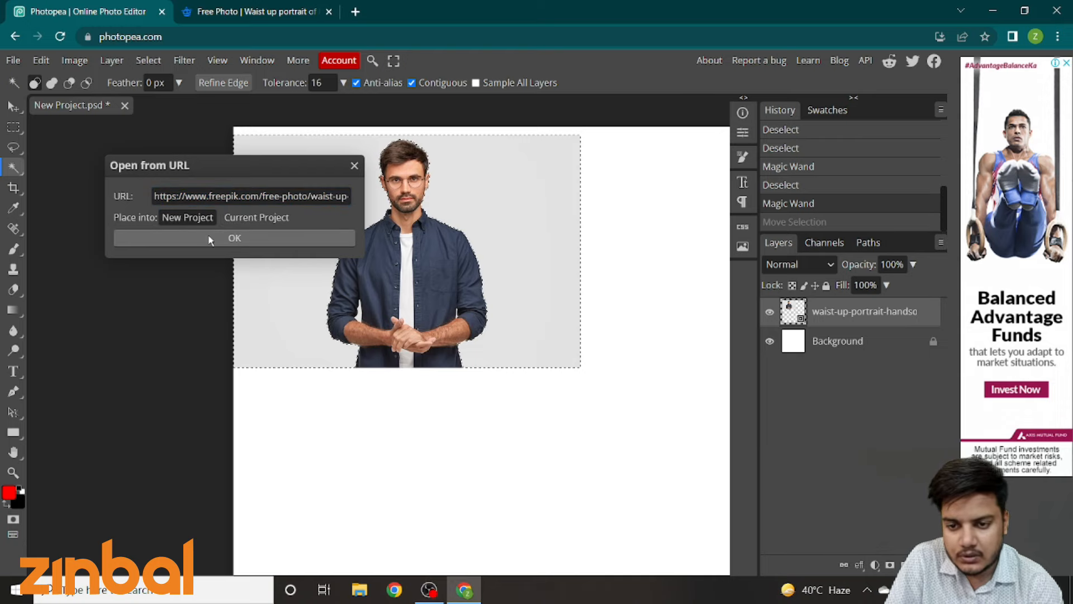
pyautogui.click(209, 236)
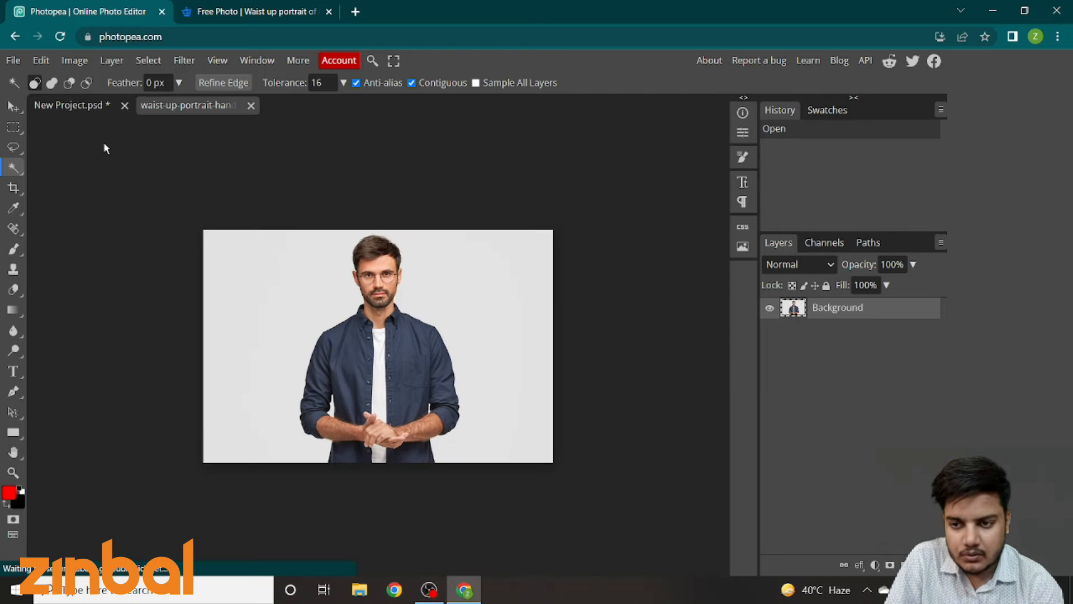
# - Select the grey backdrop of the newly opened portrait with the Magic Wand and delete it
pyautogui.click(14, 147)
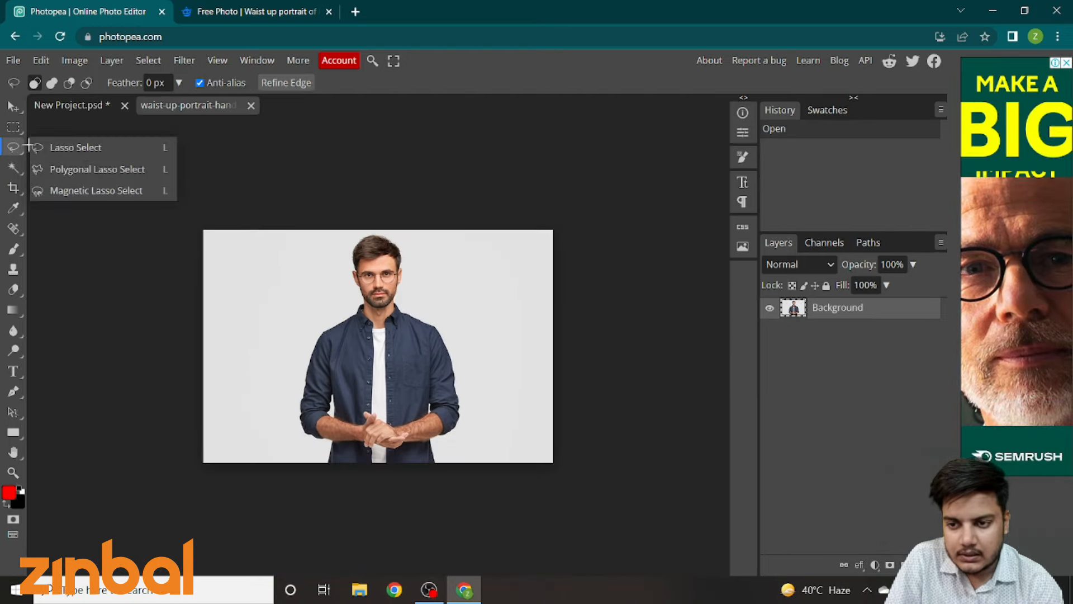
pyautogui.click(13, 168)
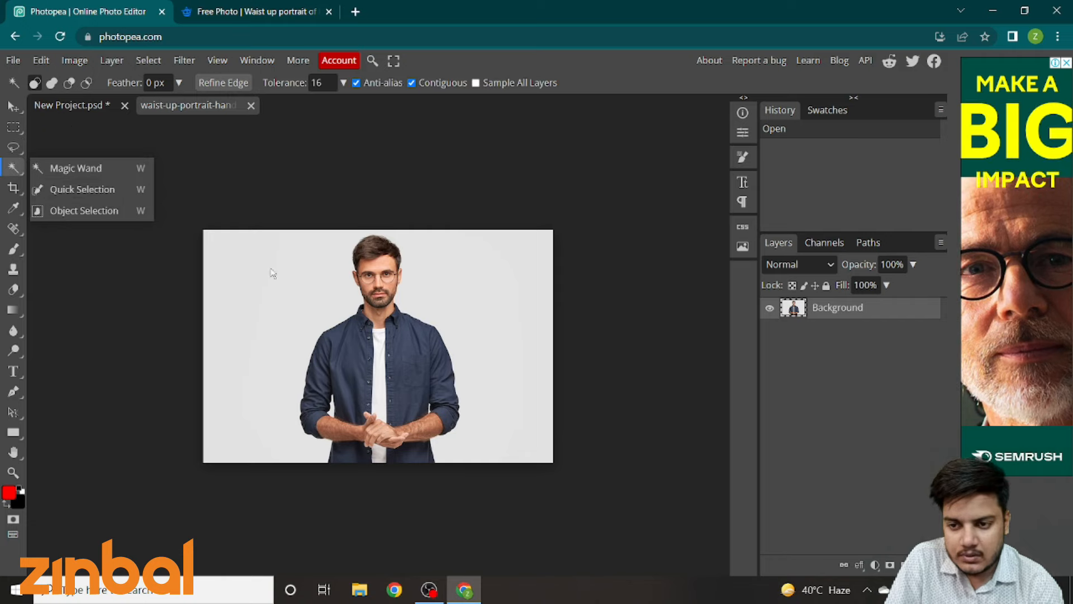
pyautogui.click(288, 268)
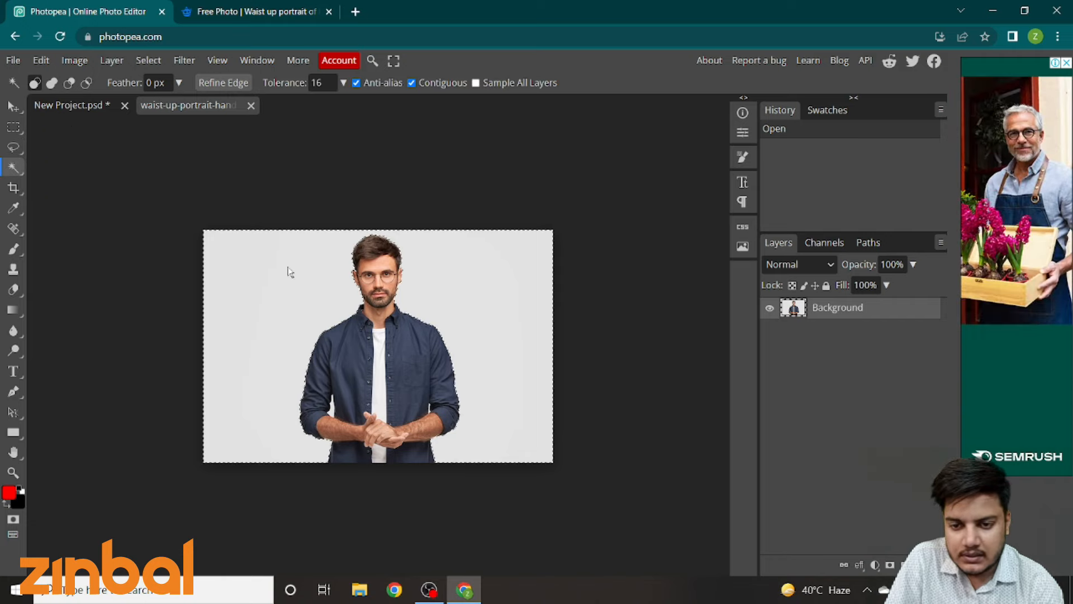
pyautogui.click(288, 269)
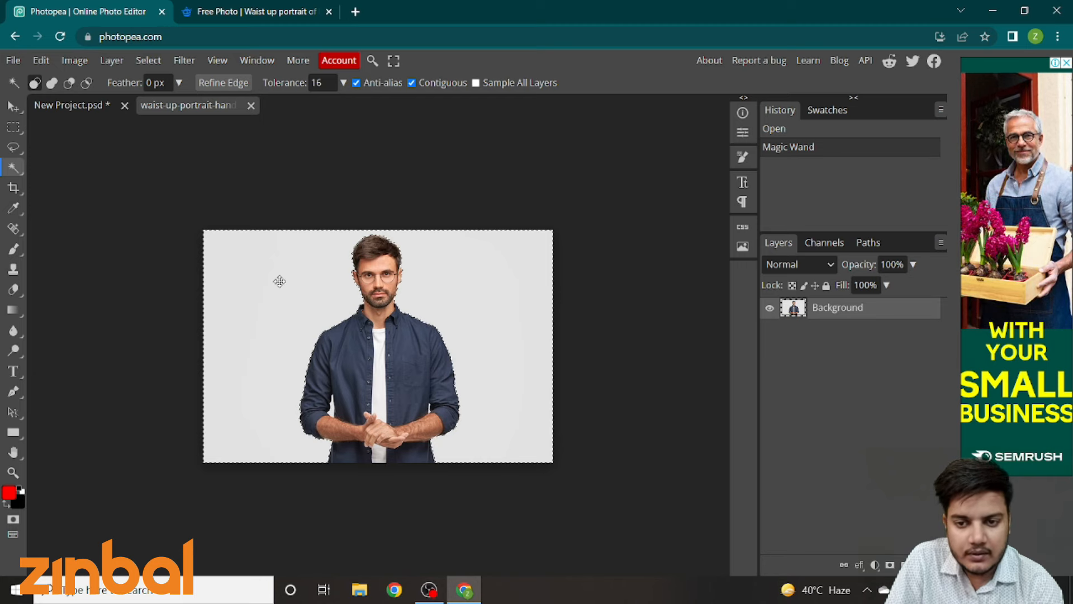
pyautogui.press('Delete')
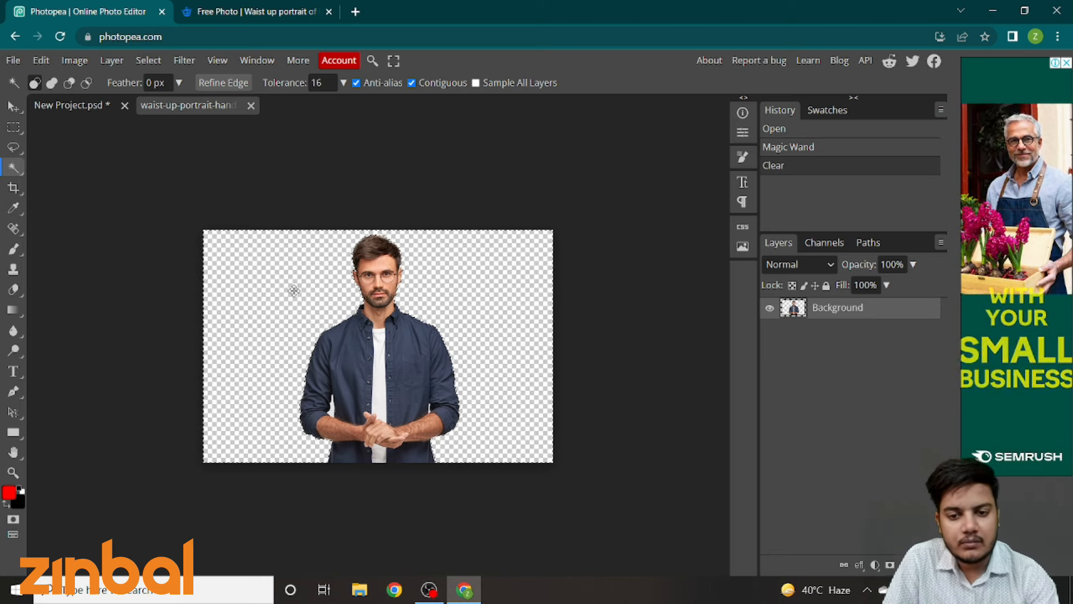
# - Inspect the cut-out man at different magnifications and clear the selection around him
pyautogui.scroll(5, 402, 280)
pyautogui.scroll(-3, 479, 314)
pyautogui.scroll(-3, 480, 314)
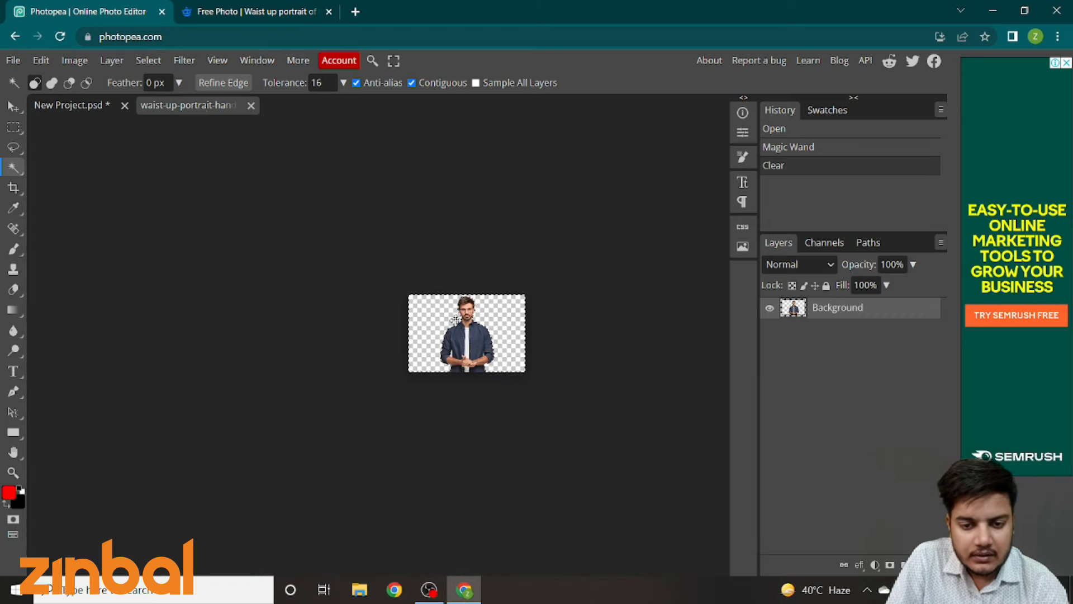
pyautogui.scroll(2, 456, 320)
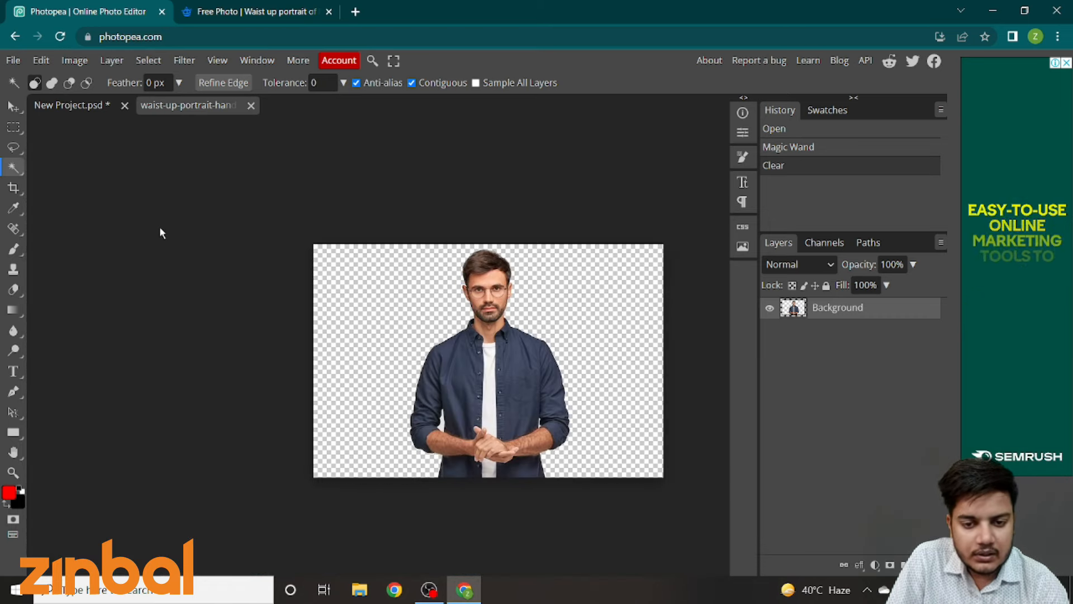
pyautogui.click(247, 234)
pyautogui.click(233, 184)
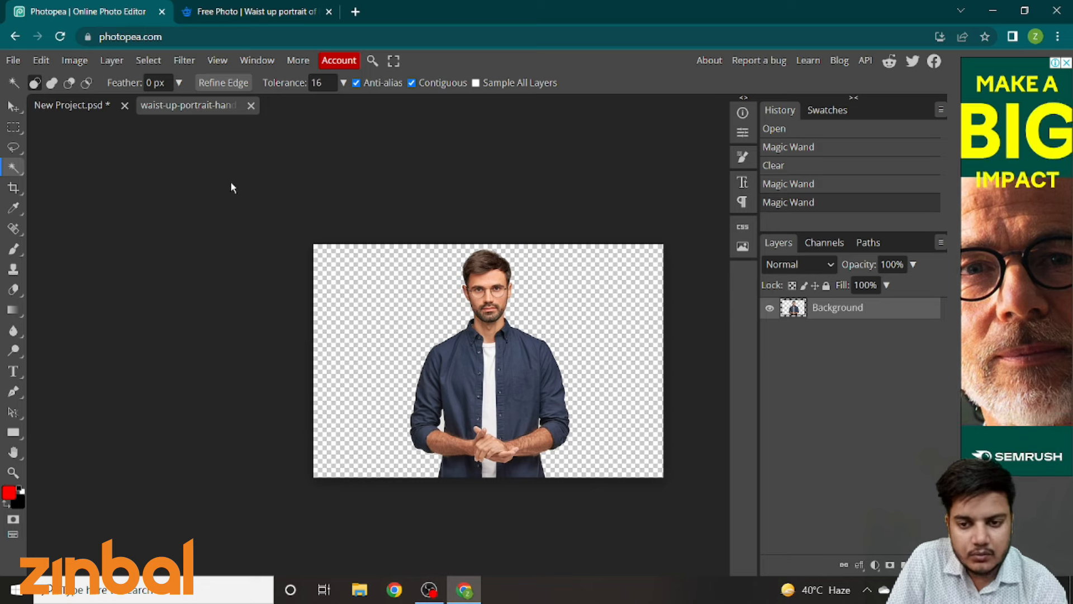
# - Clear a rectangular area on the man's chest, undo the clearing, and remove the selection
pyautogui.click(243, 290)
pyautogui.click(193, 249)
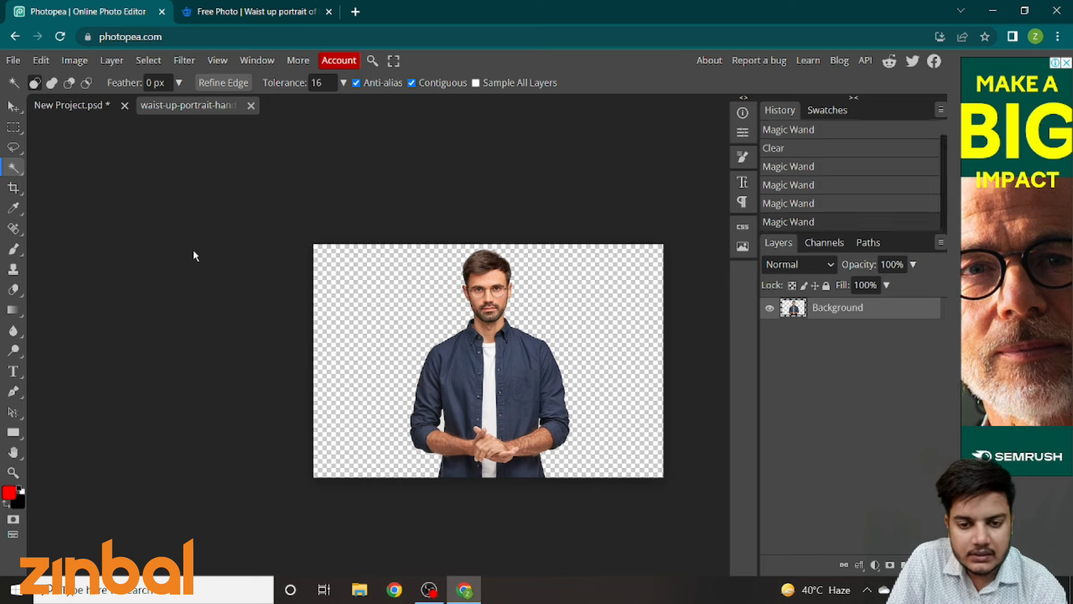
pyautogui.rightClick(11, 130)
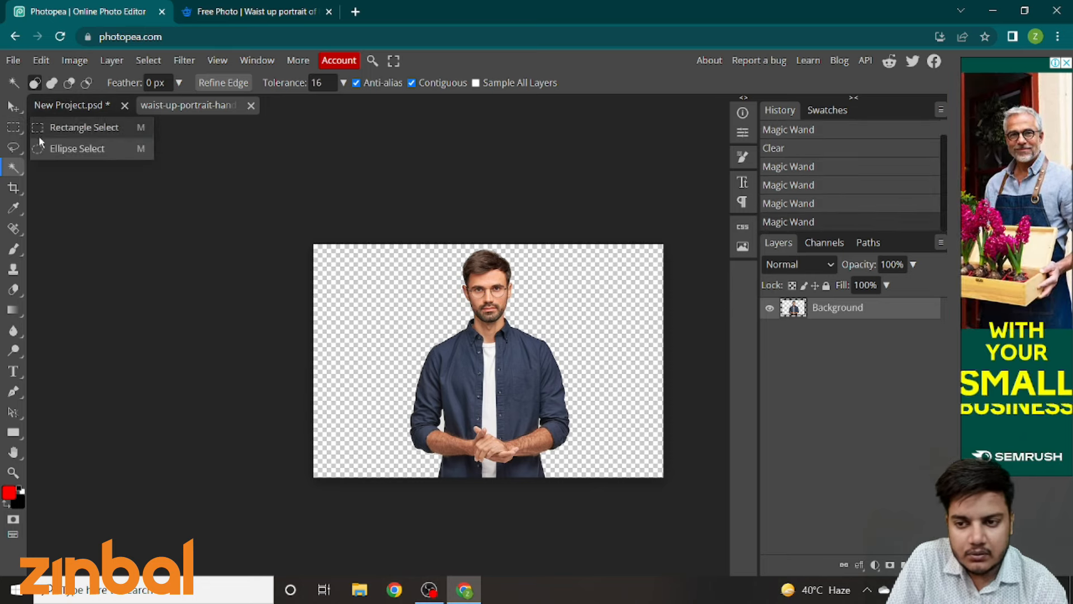
pyautogui.click(56, 128)
pyautogui.moveTo(466, 343); pyautogui.dragTo(534, 390)
pyautogui.press('Delete')
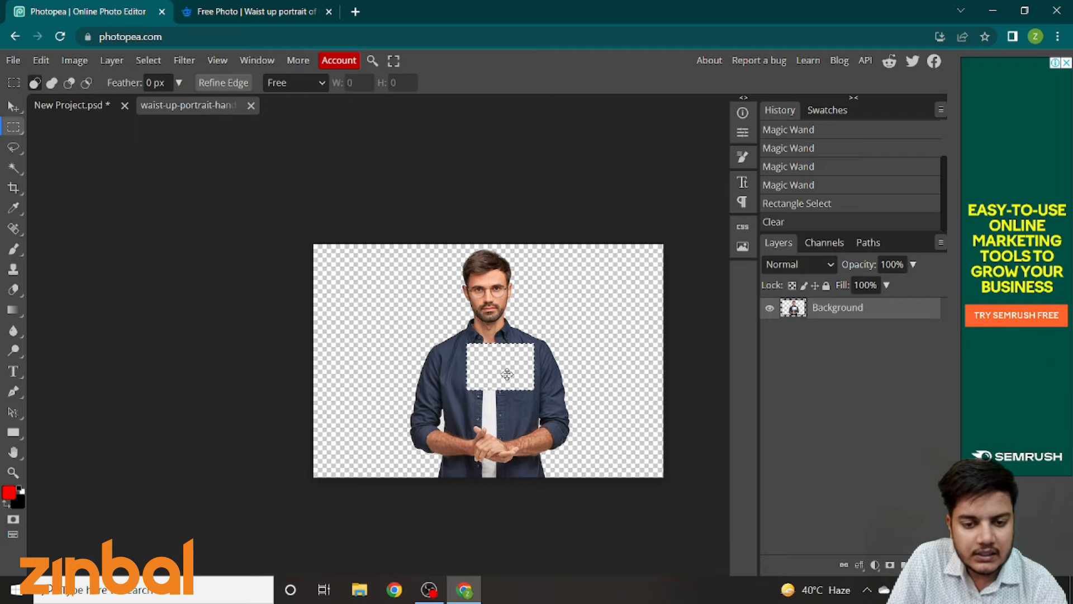
pyautogui.hotkey('ctrl', 'z')
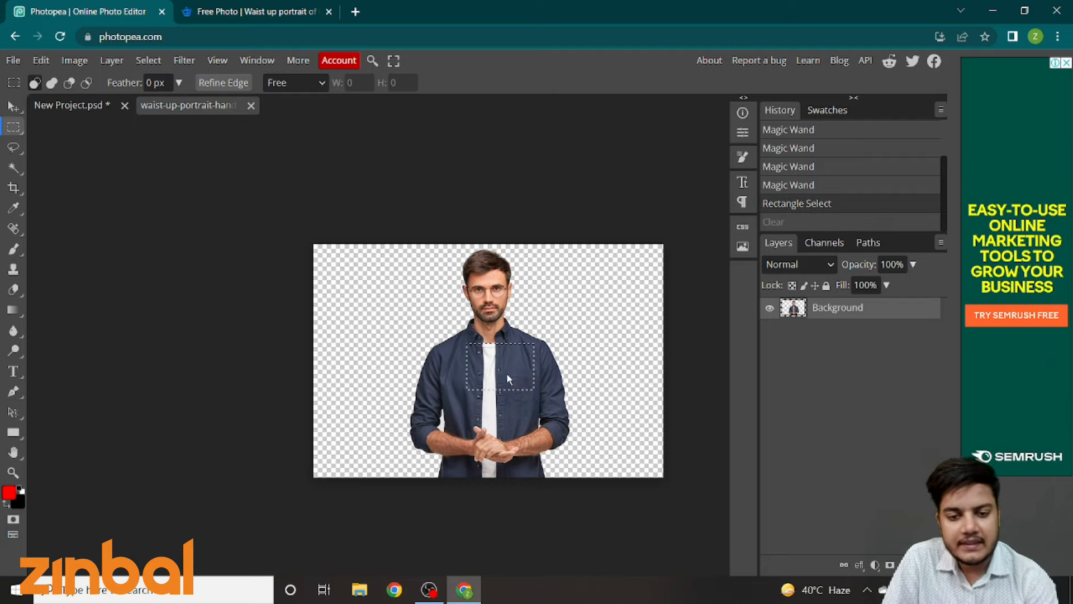
pyautogui.click(367, 277)
pyautogui.click(381, 249)
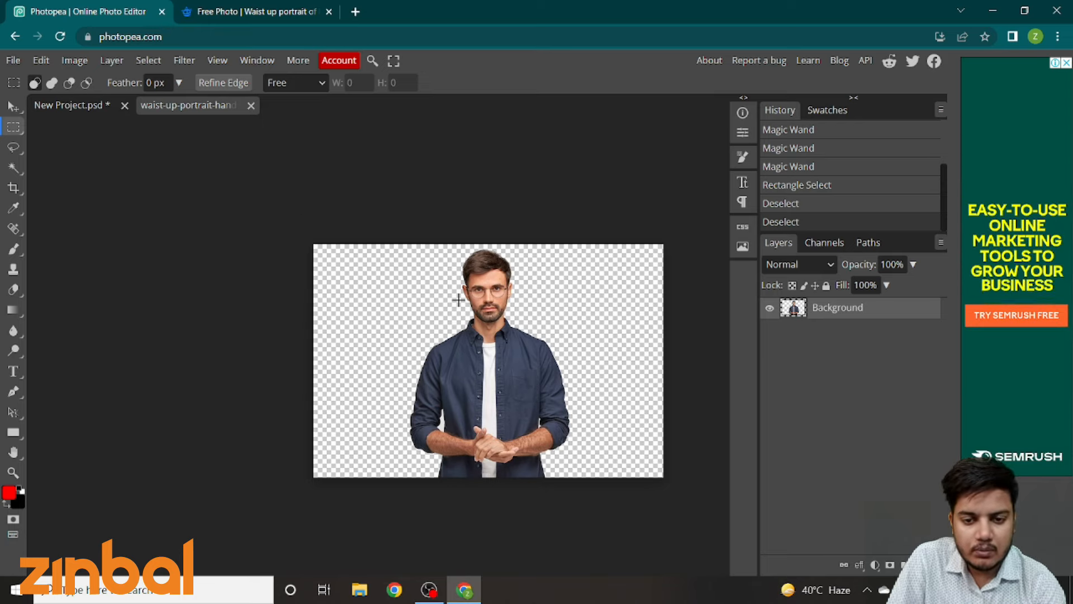
# - Copy the cut-out man with a rectangular selection into New Project.psd, allowing clipboard access, and move the copy to the portrait's lower-right corner
pyautogui.moveTo(393, 248); pyautogui.dragTo(582, 511)
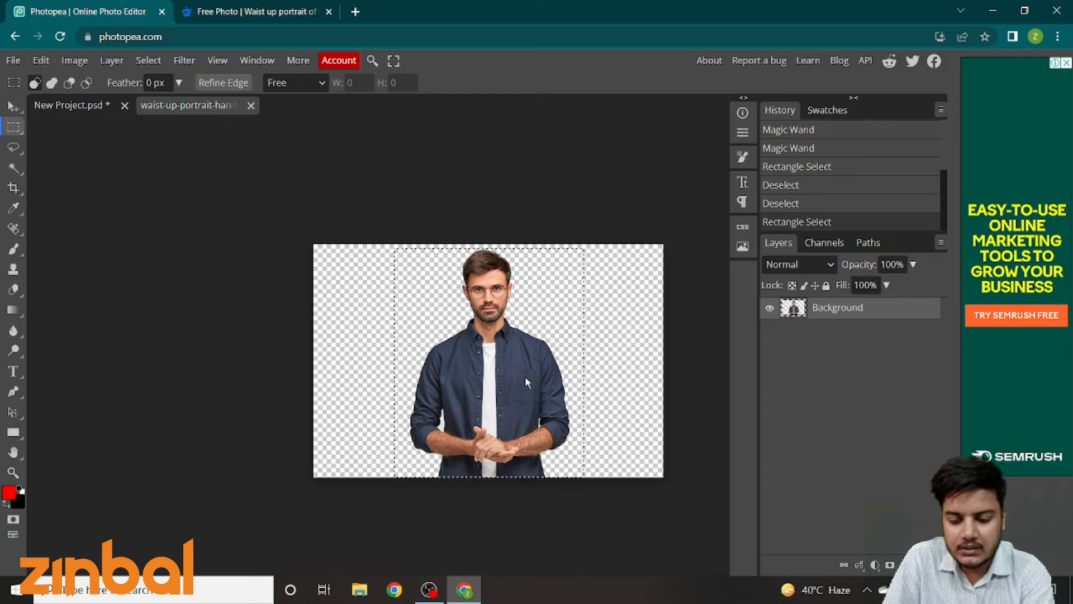
pyautogui.click(72, 106)
pyautogui.hotkey('ctrl', 'v')
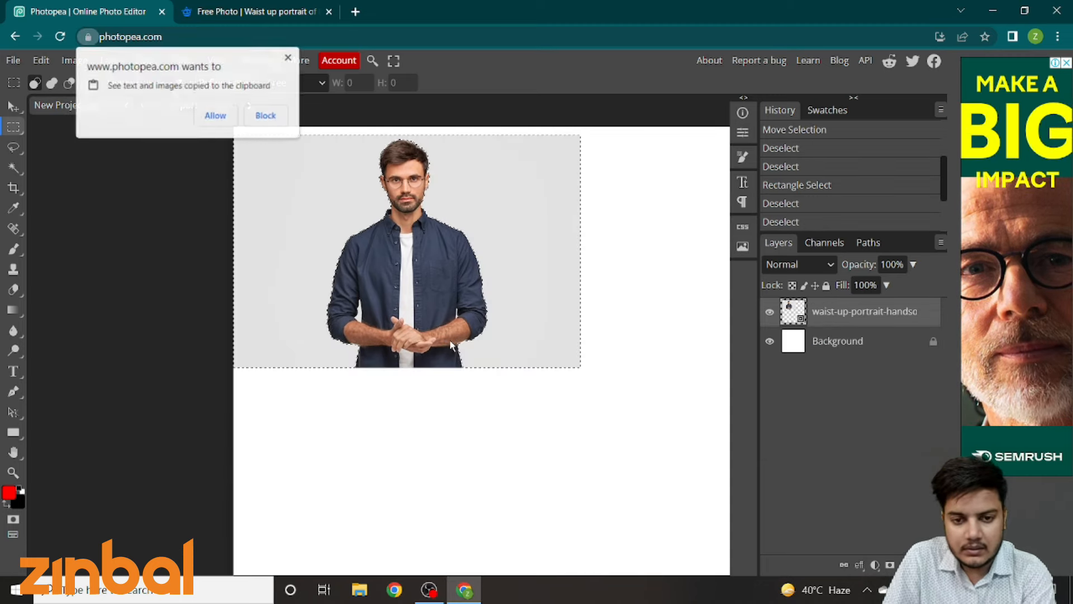
pyautogui.click(215, 115)
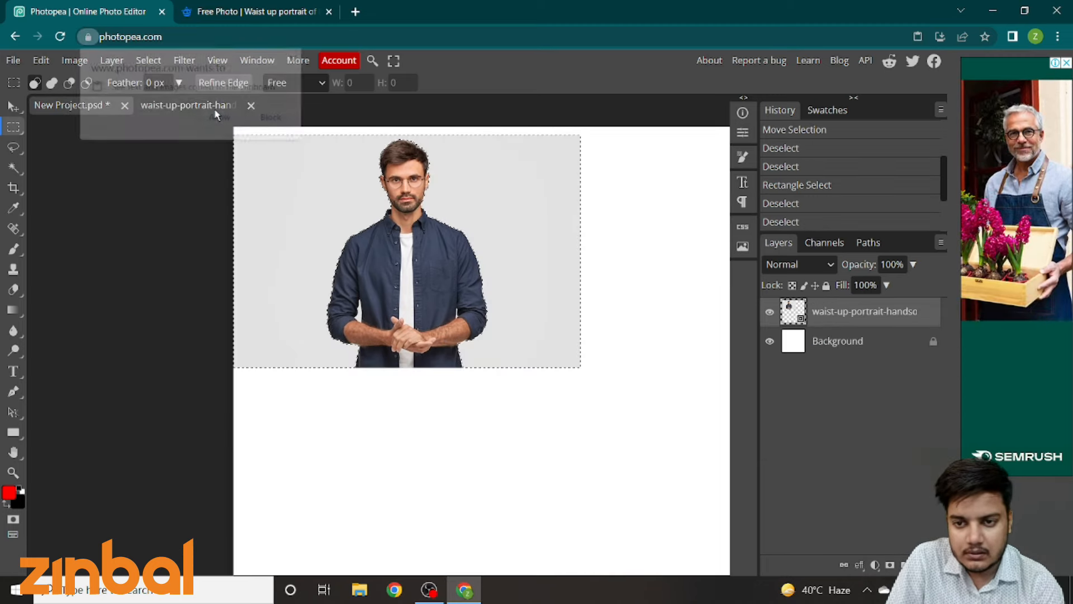
pyautogui.moveTo(554, 422); pyautogui.dragTo(536, 363)
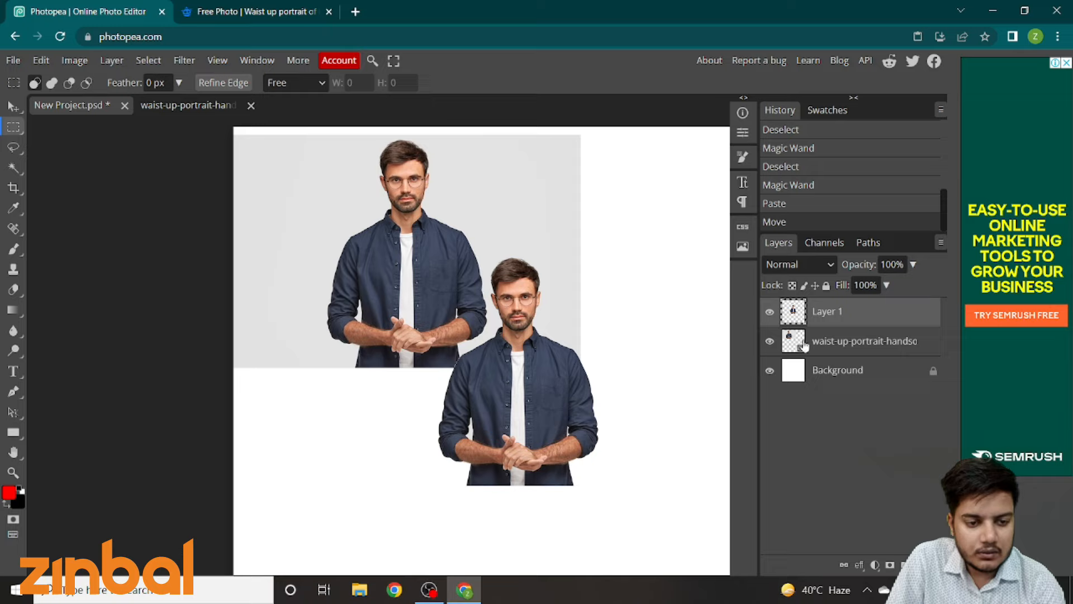
pyautogui.click(544, 422)
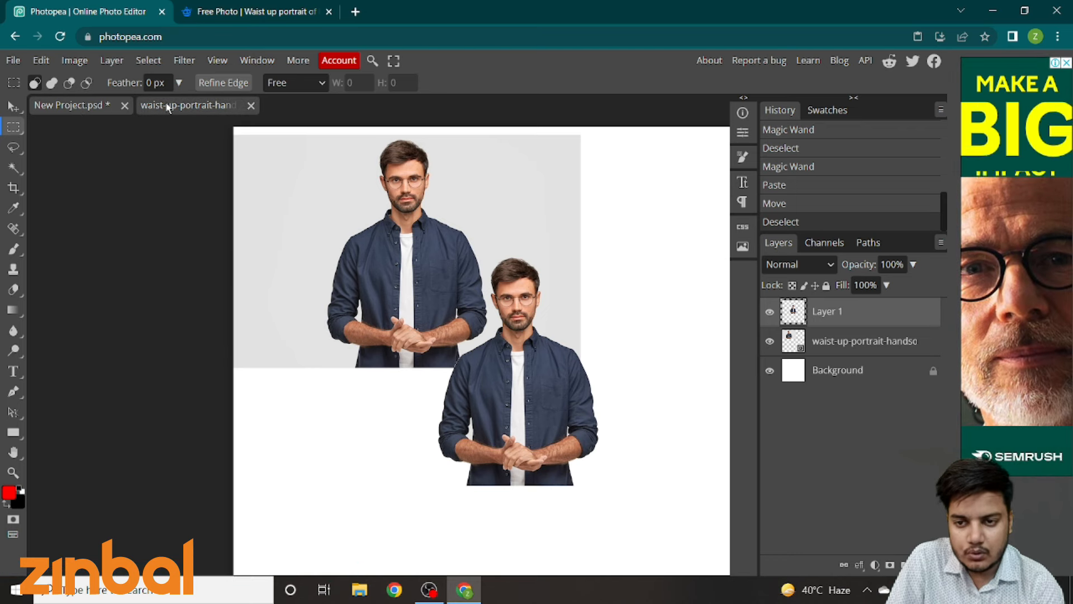
# - Return to the cut-out portrait document and look at the Lasso tool variants and the Crop frame around the man
pyautogui.click(185, 105)
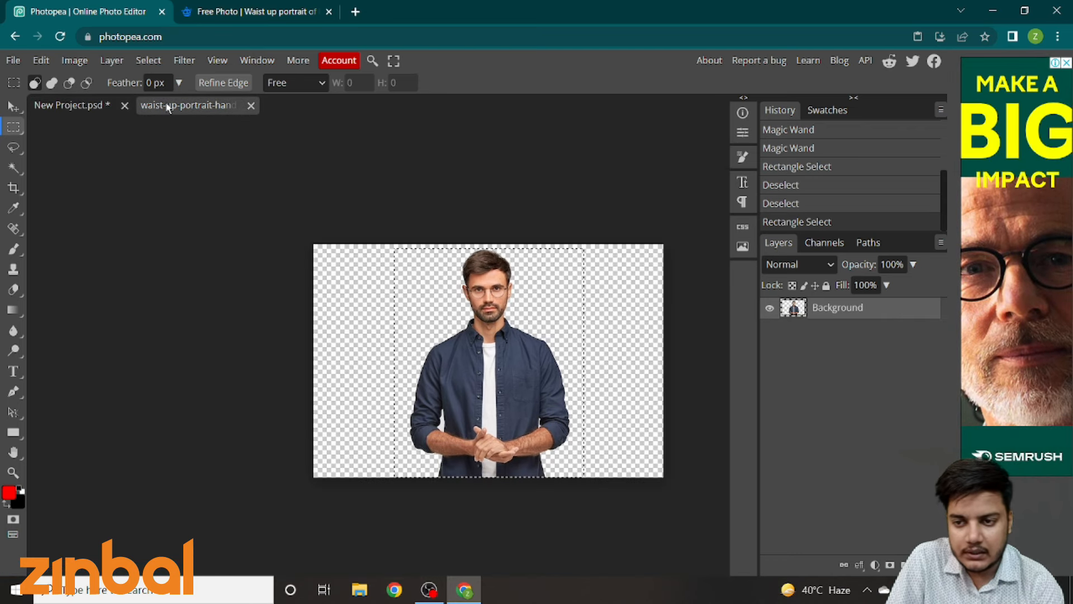
pyautogui.click(16, 147)
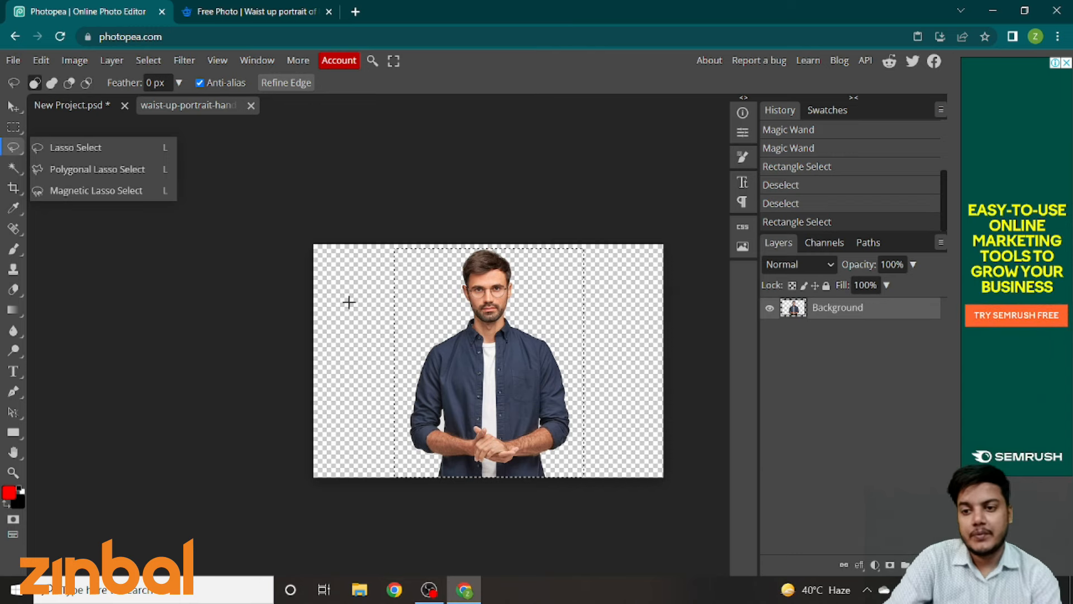
pyautogui.click(23, 190)
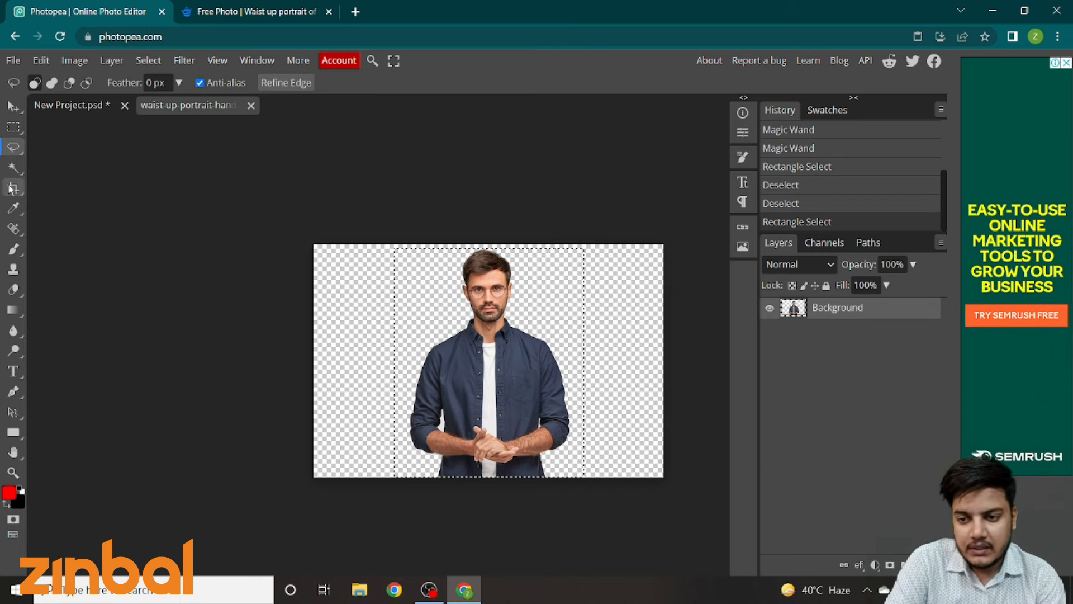
pyautogui.click(54, 191)
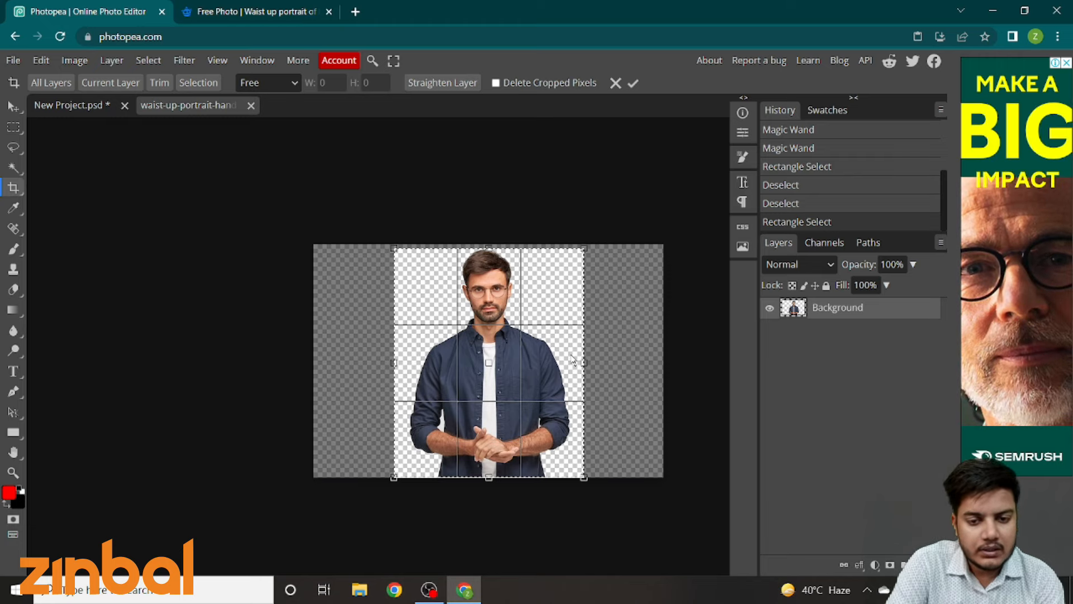
# - Sample the skin colour of the man's forehead as the foreground colour with the Eyedropper
pyautogui.click(14, 210)
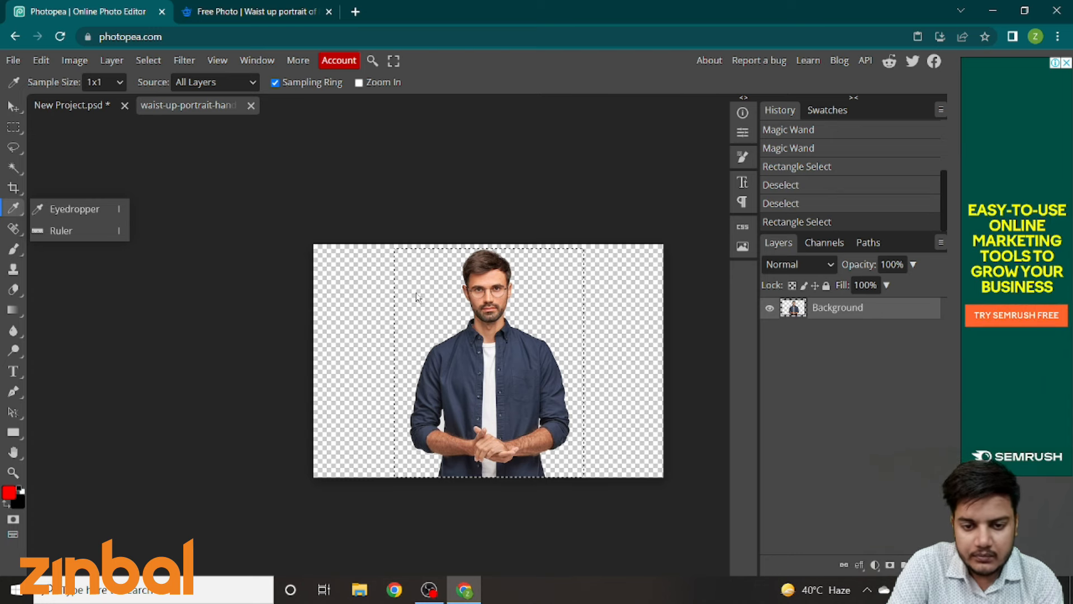
pyautogui.scroll(5, 489, 297)
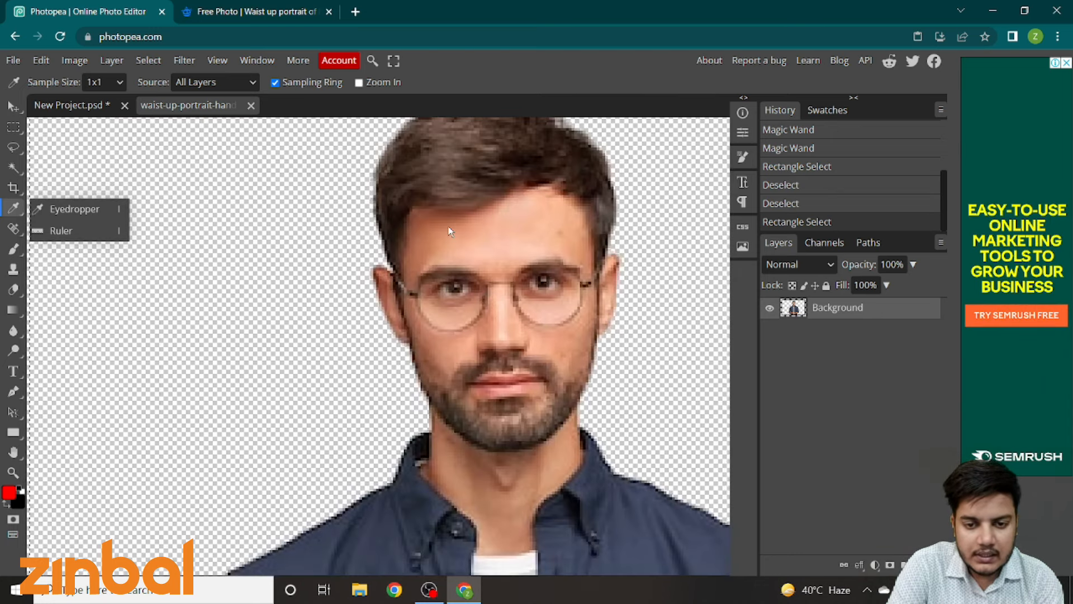
pyautogui.scroll(-5, 454, 227)
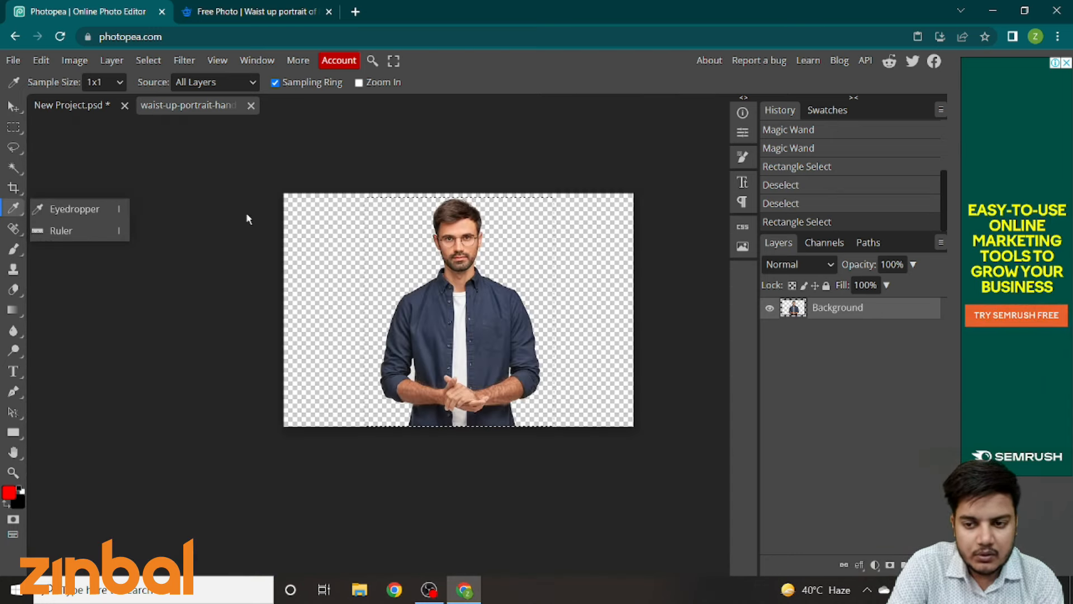
pyautogui.click(78, 214)
pyautogui.click(449, 230)
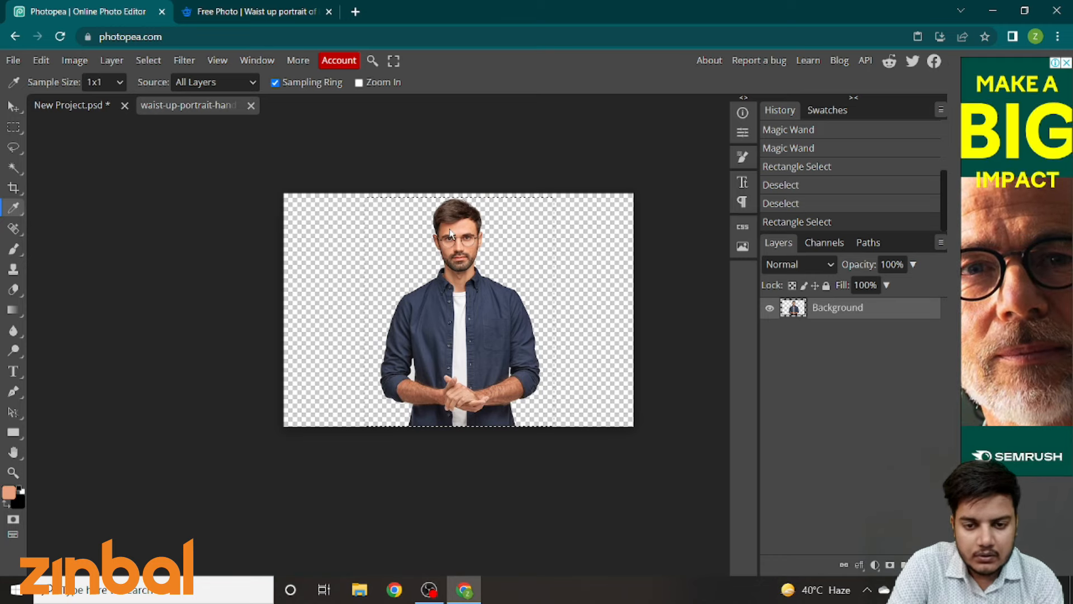
pyautogui.click(450, 227)
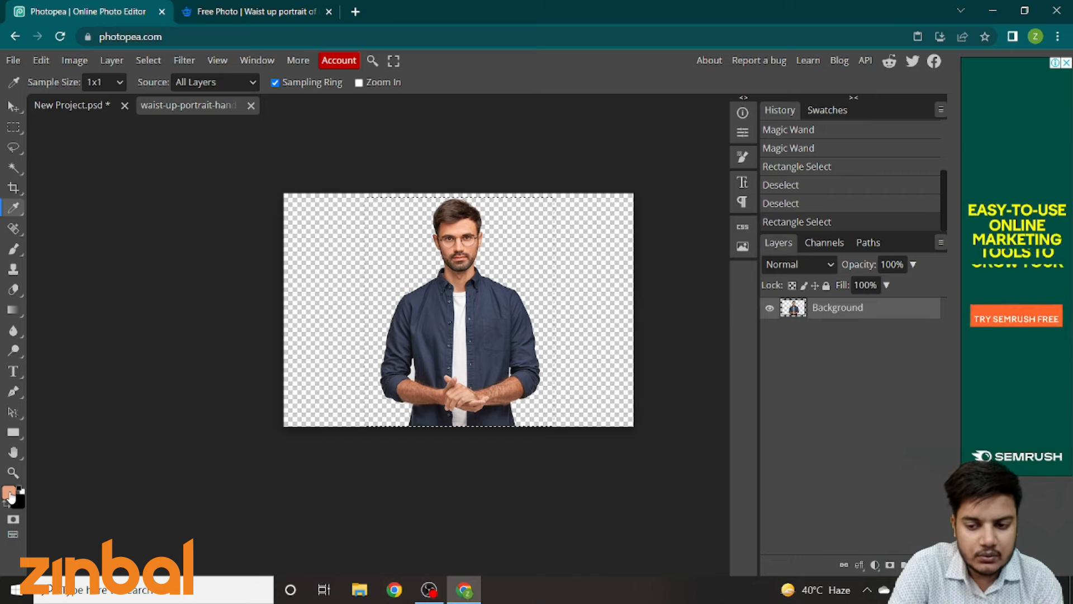
pyautogui.click(17, 372)
pyautogui.click(67, 372)
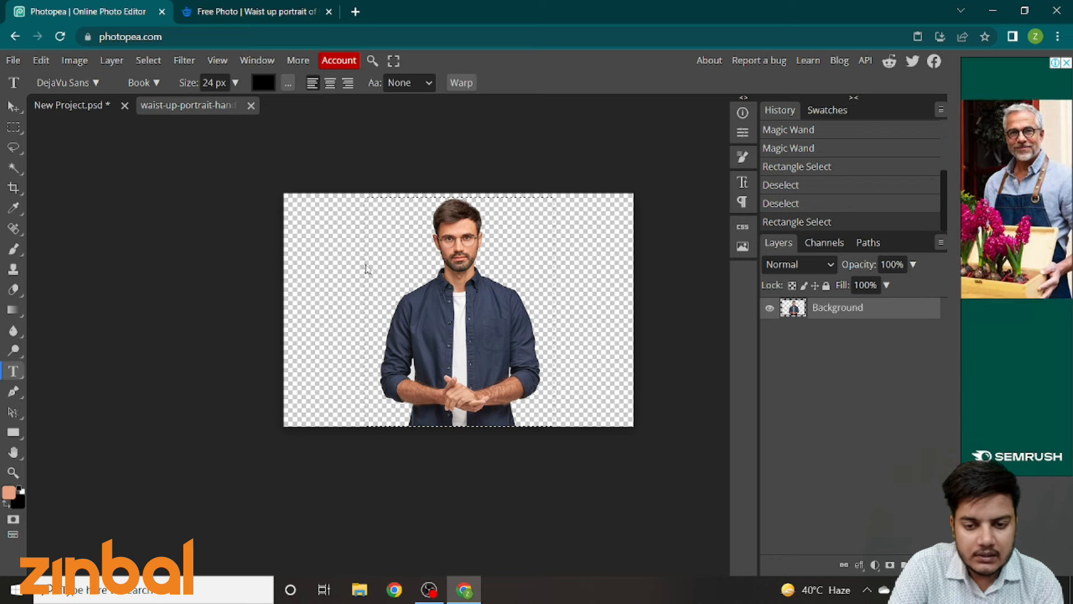
pyautogui.press('Tab')
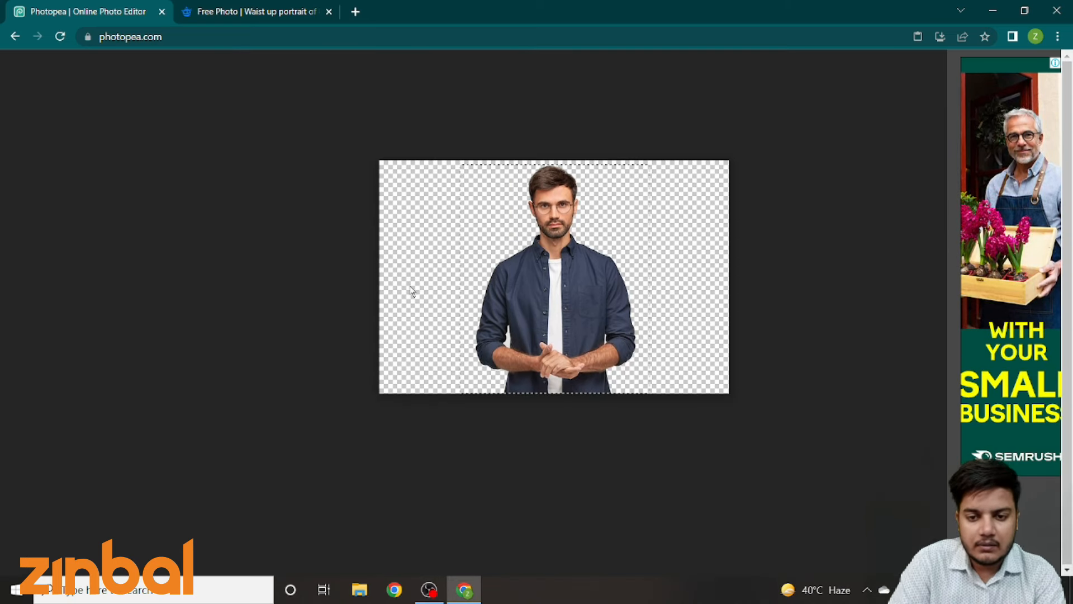
pyautogui.press('Tab')
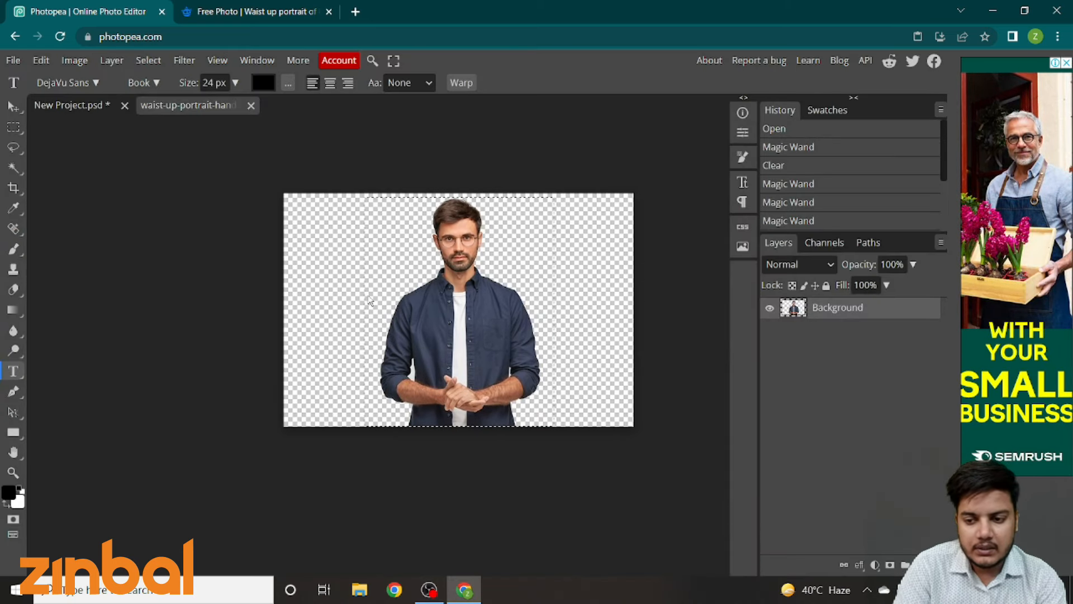
# - Add a text box reading "fdnfnfnmf" in the empty area beside the man's shoulder and widen it to fit the text
pyautogui.click(13, 371)
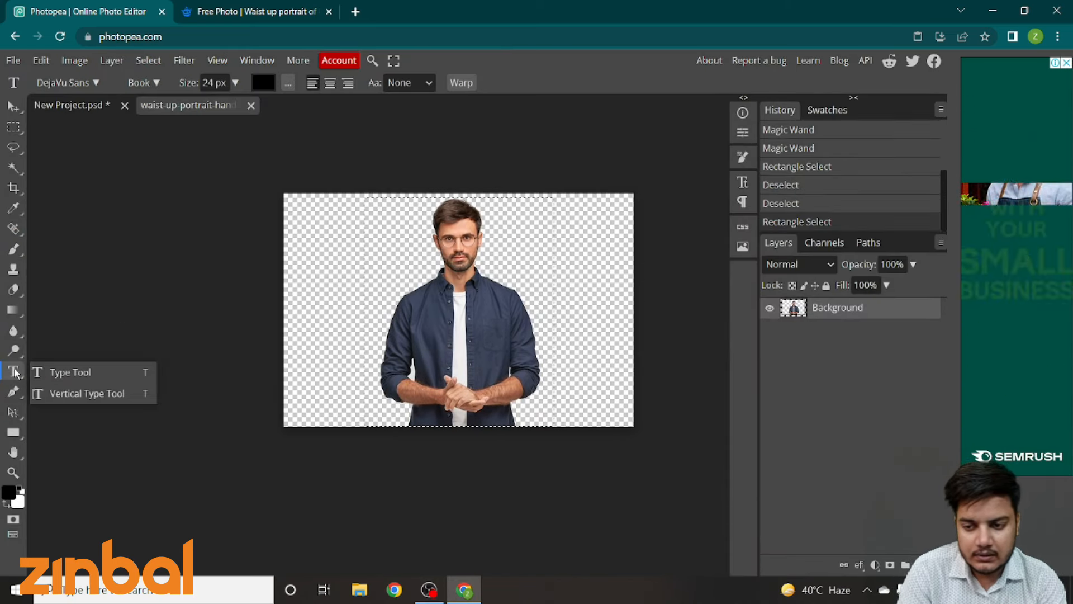
pyautogui.click(94, 375)
pyautogui.moveTo(313, 275); pyautogui.dragTo(374, 322)
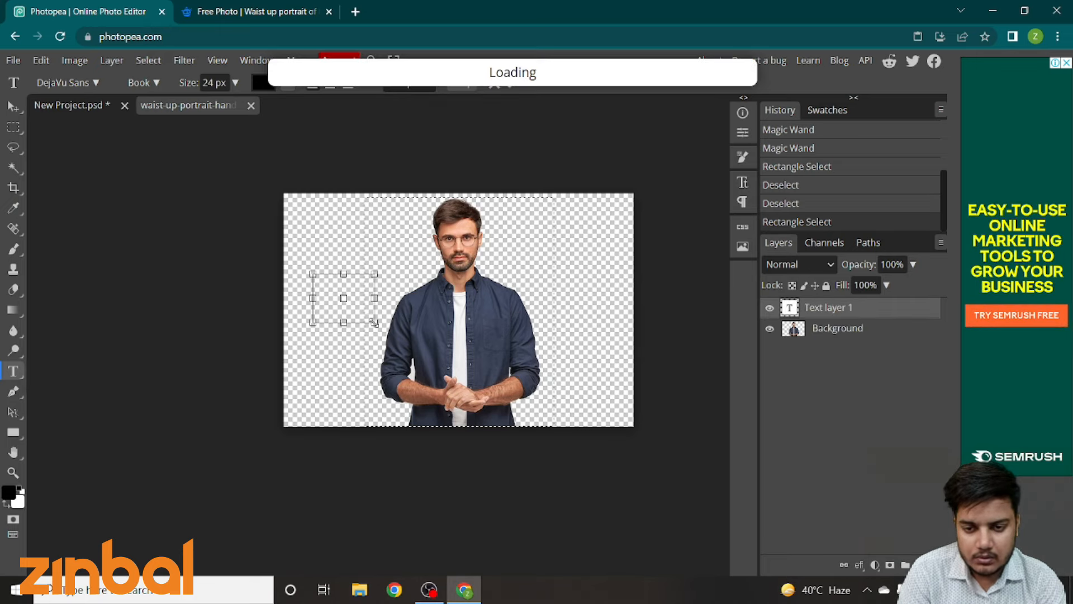
pyautogui.write('rdnfrifnmi')
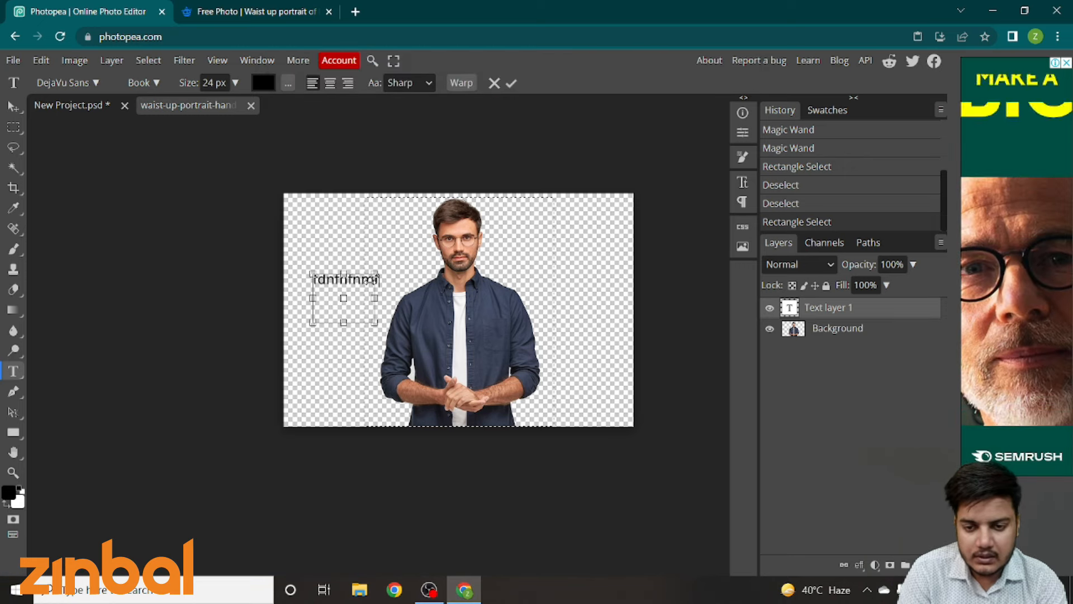
pyautogui.moveTo(374, 278); pyautogui.dragTo(395, 299)
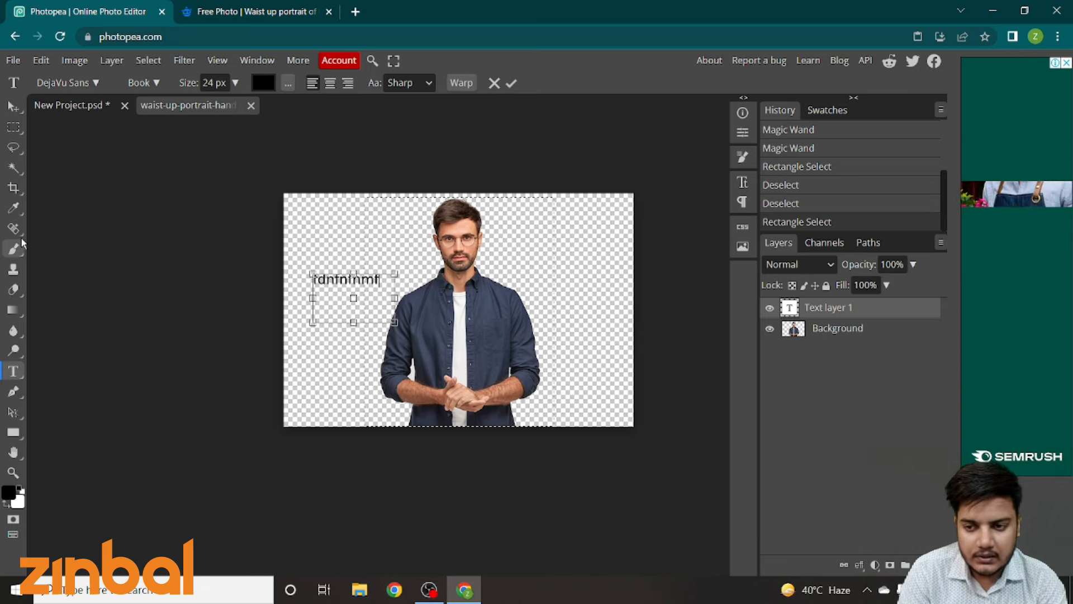
# - Sample the man's skin colour and the black of the text as the foreground colour with the Eyedropper
pyautogui.click(14, 208)
pyautogui.click(42, 210)
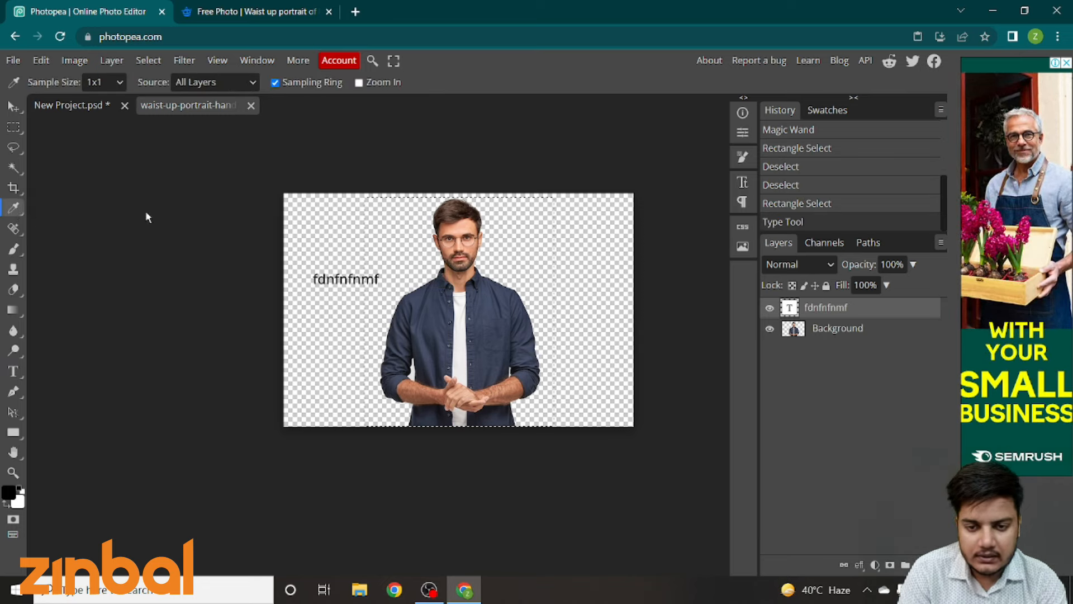
pyautogui.click(449, 258)
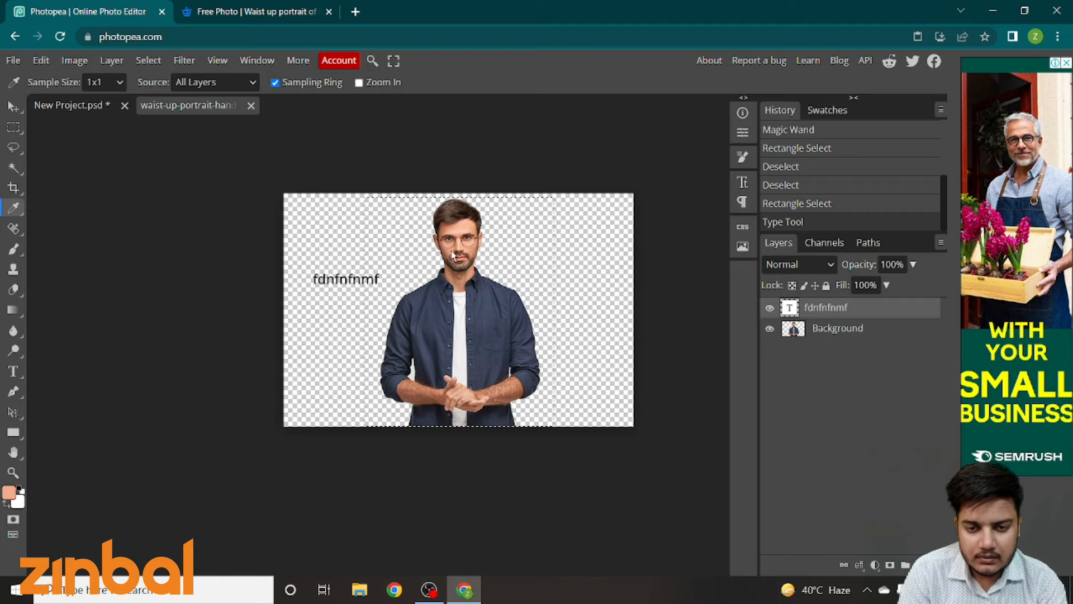
pyautogui.click(326, 281)
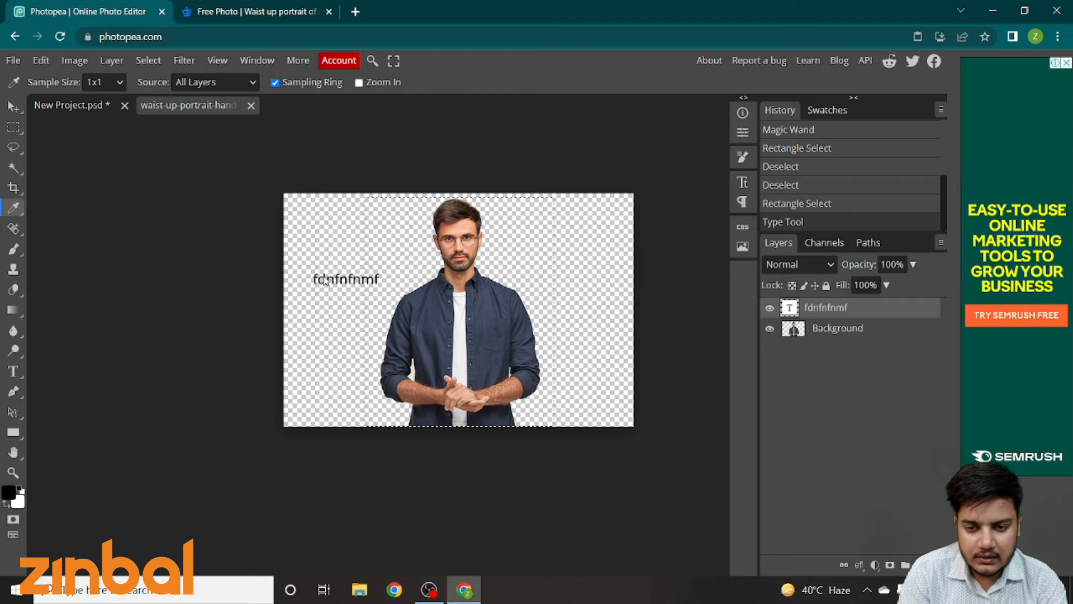
pyautogui.click(326, 282)
pyautogui.click(333, 283)
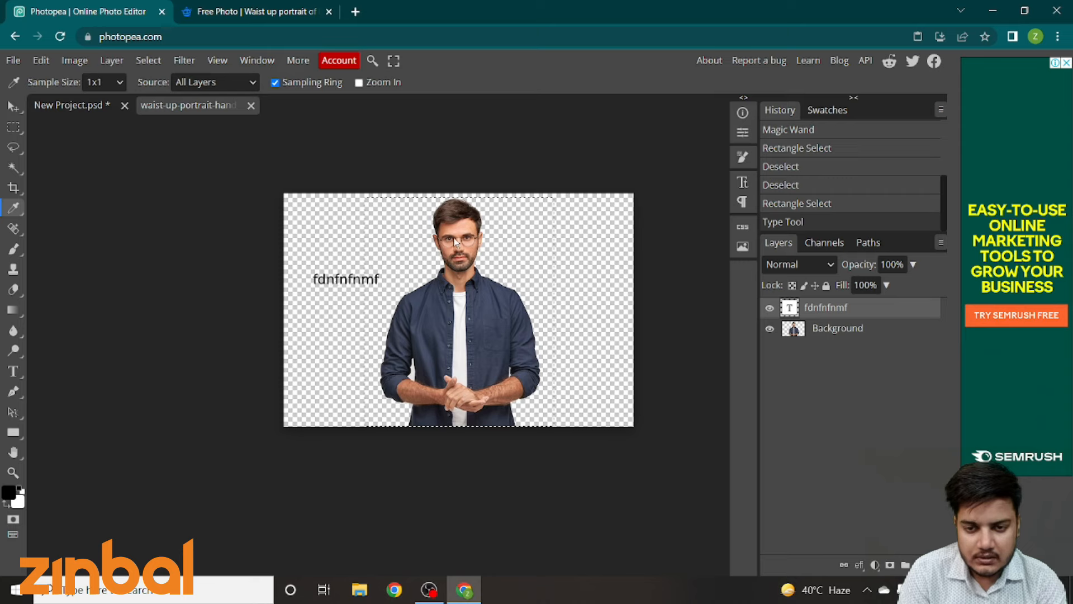
# - Rasterize the fdnfnfnmf text layer for the Brush tool and paint a short black stroke over the text
pyautogui.rightClick(13, 250)
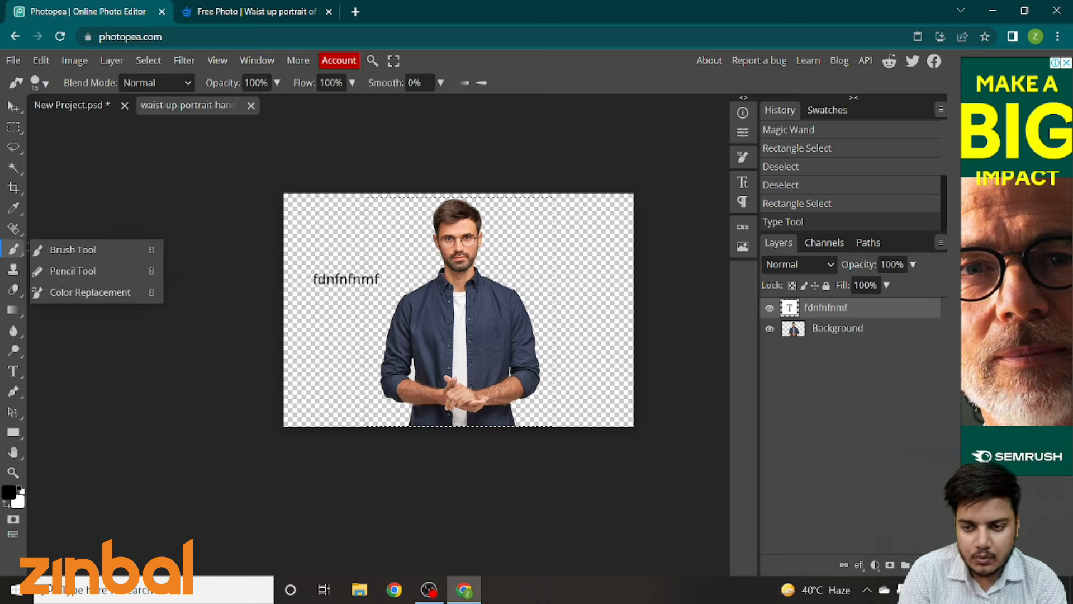
pyautogui.click(271, 287)
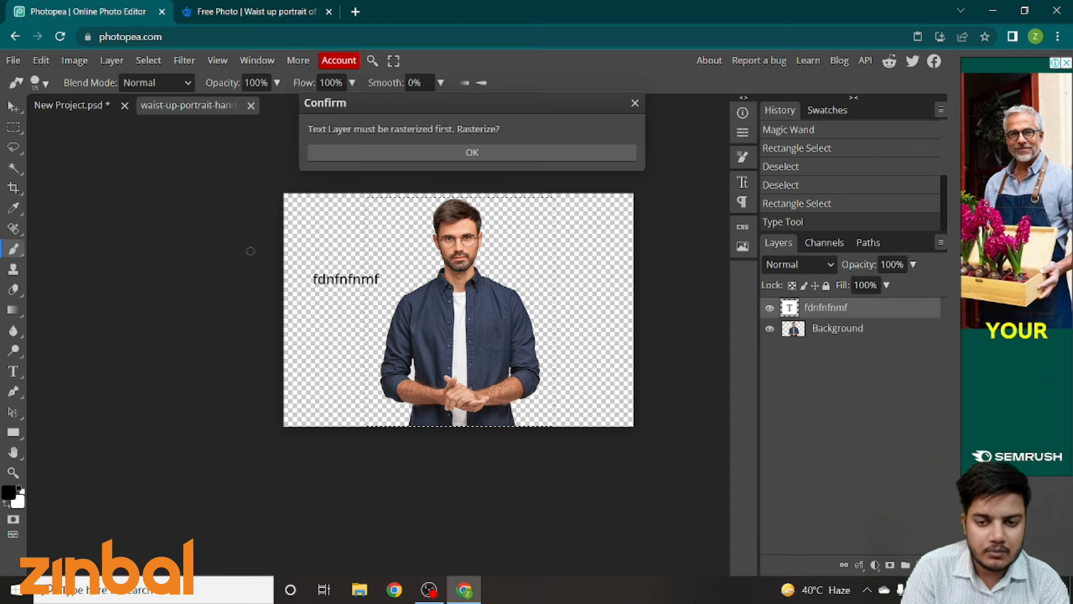
pyautogui.click(445, 149)
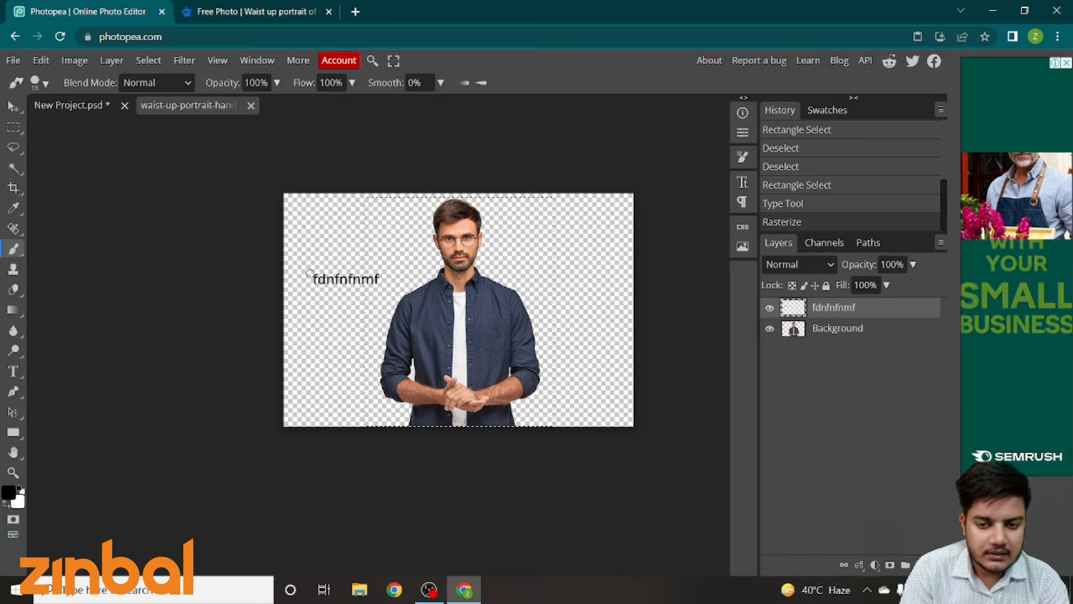
pyautogui.moveTo(345, 280); pyautogui.dragTo(356, 285)
# - Undo the brush stroke, the rasterizing, the added text and the rectangular selection around the man
pyautogui.hotkey('ctrl', 'z')
pyautogui.hotkey('ctrl', 'z')
pyautogui.hotkey('ctrl', 'z')
pyautogui.hotkey('ctrl', 'z')
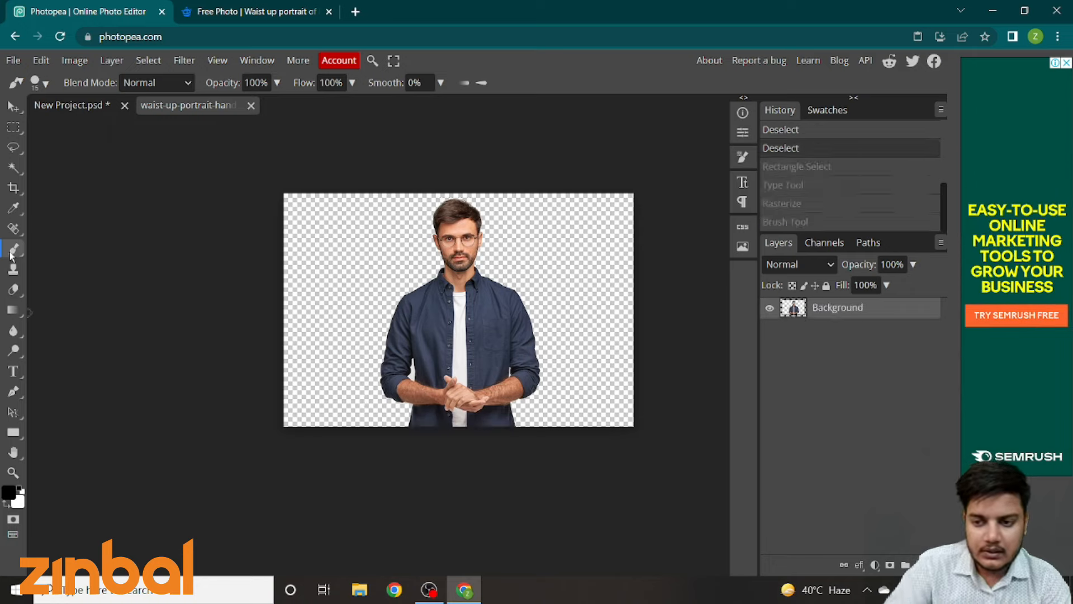
pyautogui.click(13, 212)
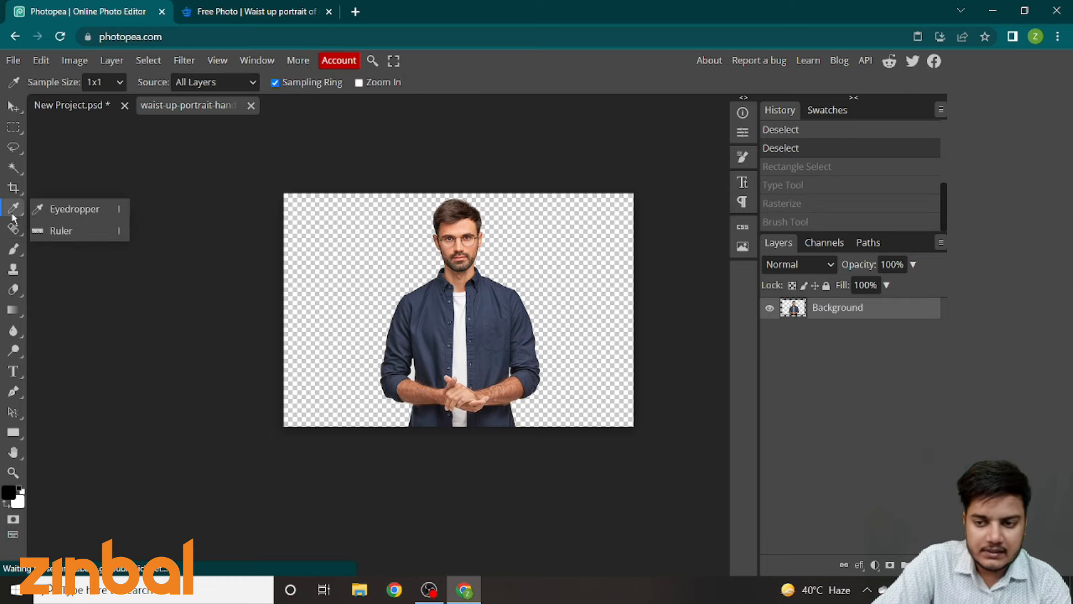
pyautogui.click(12, 228)
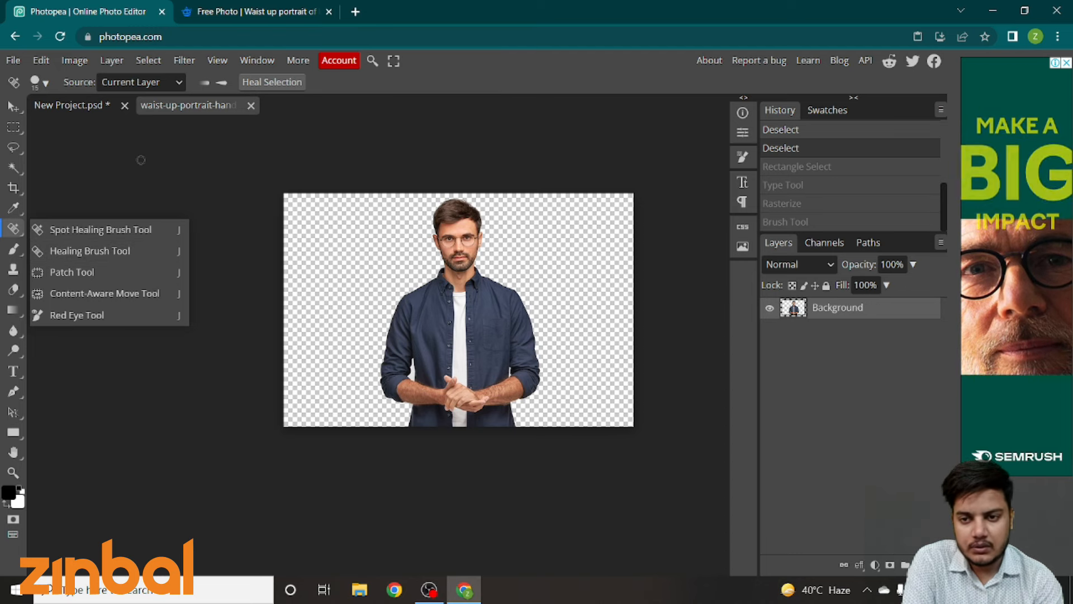
pyautogui.click(123, 151)
pyautogui.click(240, 10)
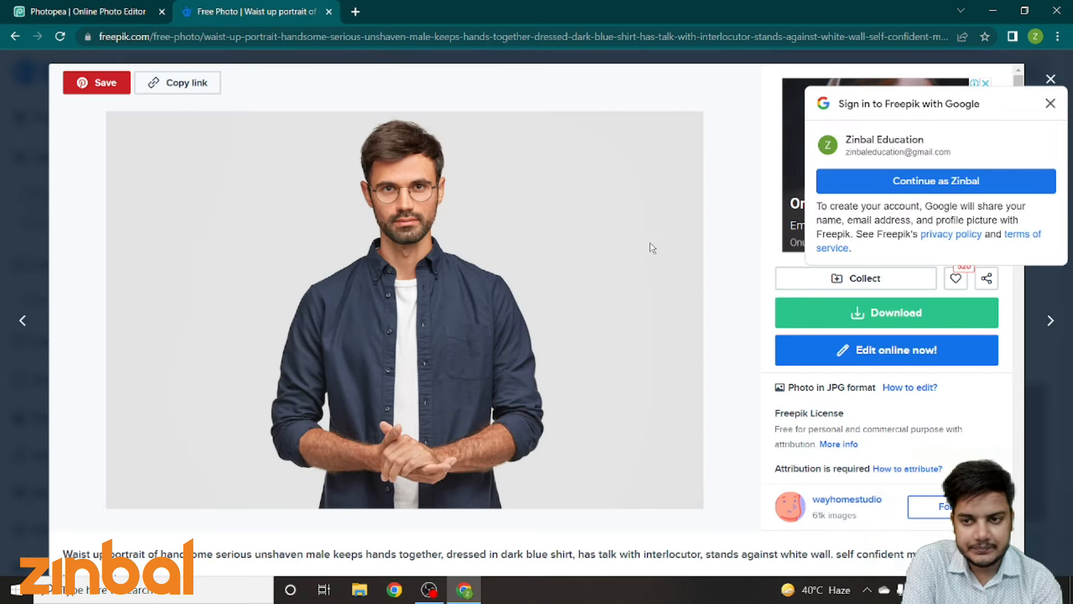
pyautogui.click(26, 7)
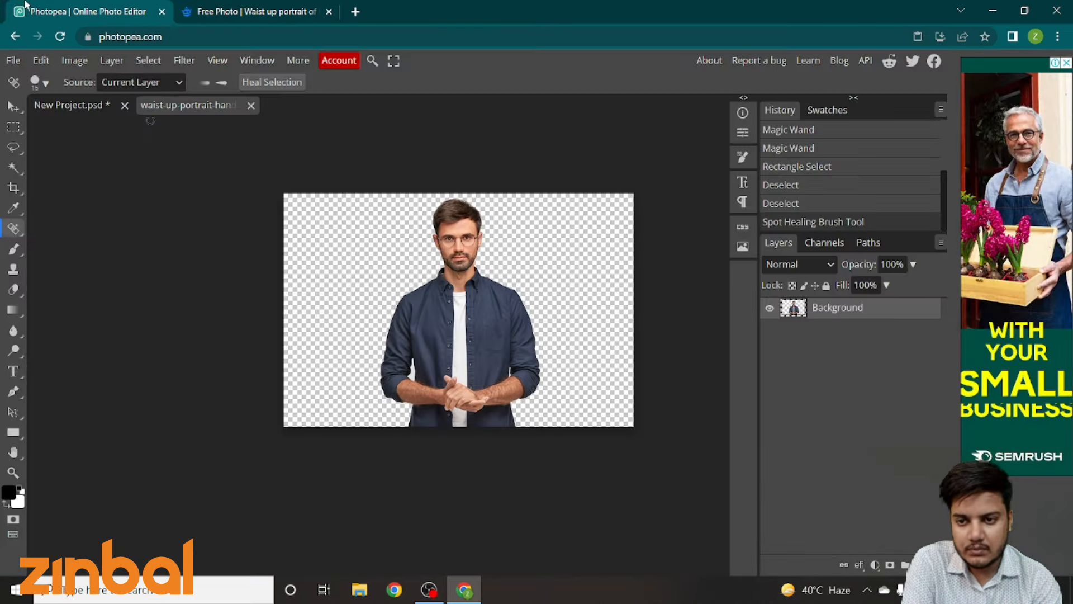
# - Open the image concept-skin-care-with-problem-skin-close-up from the New folder inside Canva Training on the Desktop
pyautogui.click(14, 61)
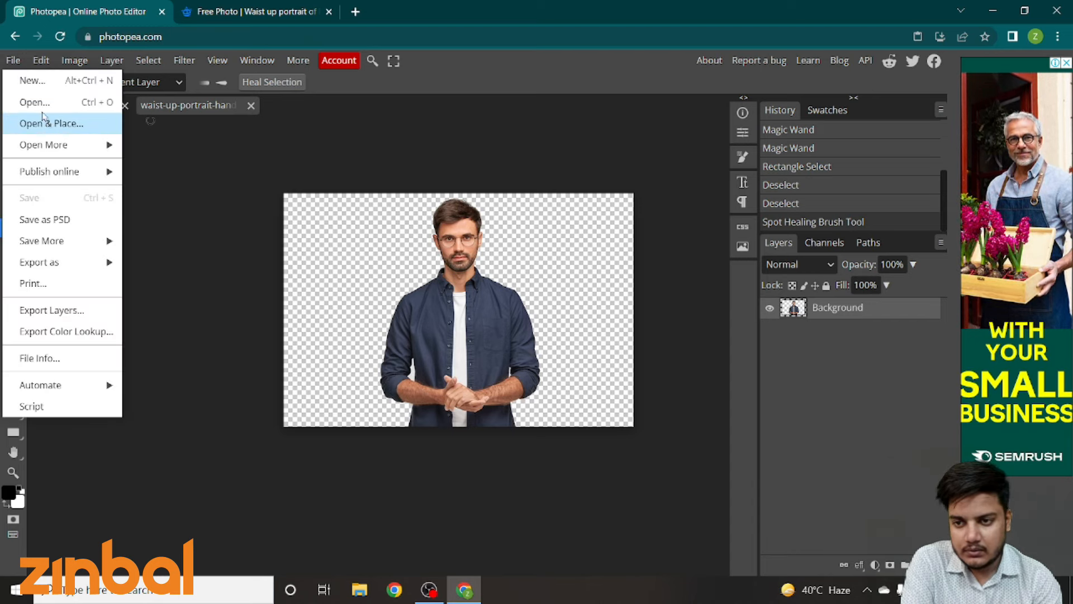
pyautogui.click(35, 102)
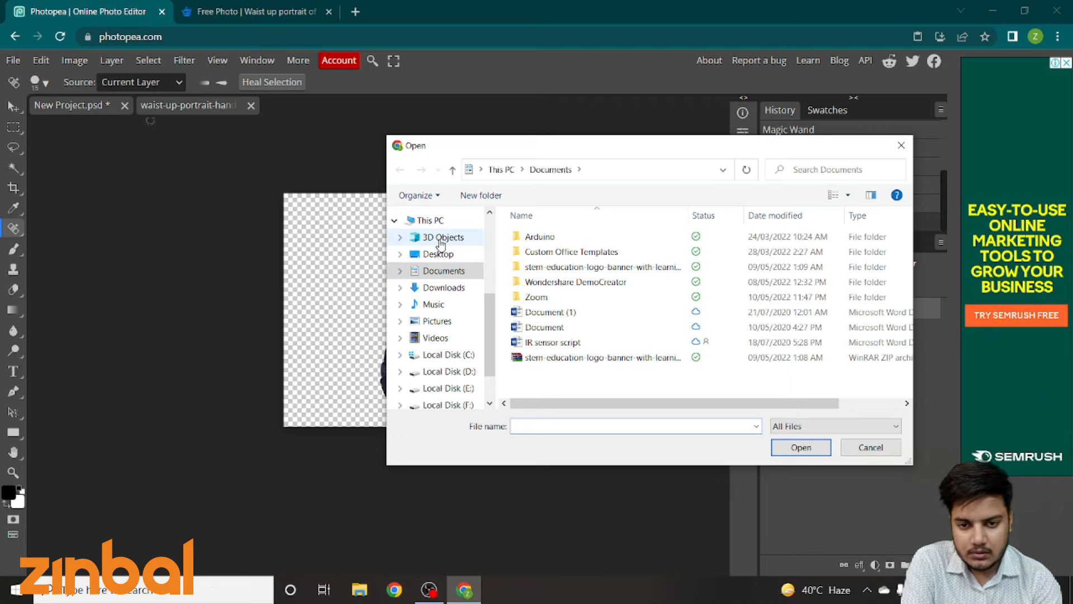
pyautogui.click(439, 254)
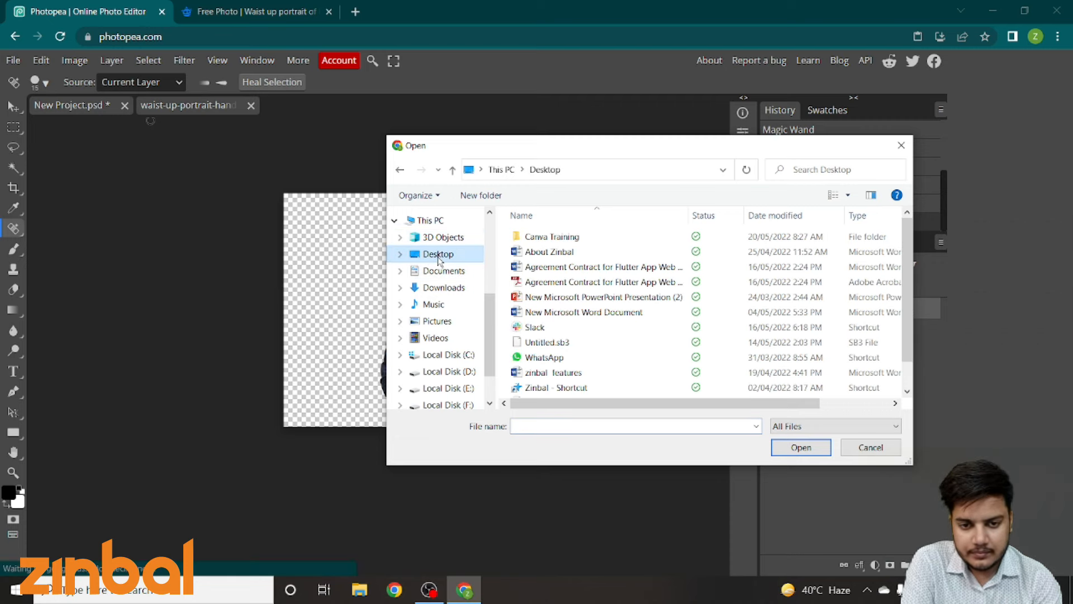
pyautogui.doubleClick(545, 237)
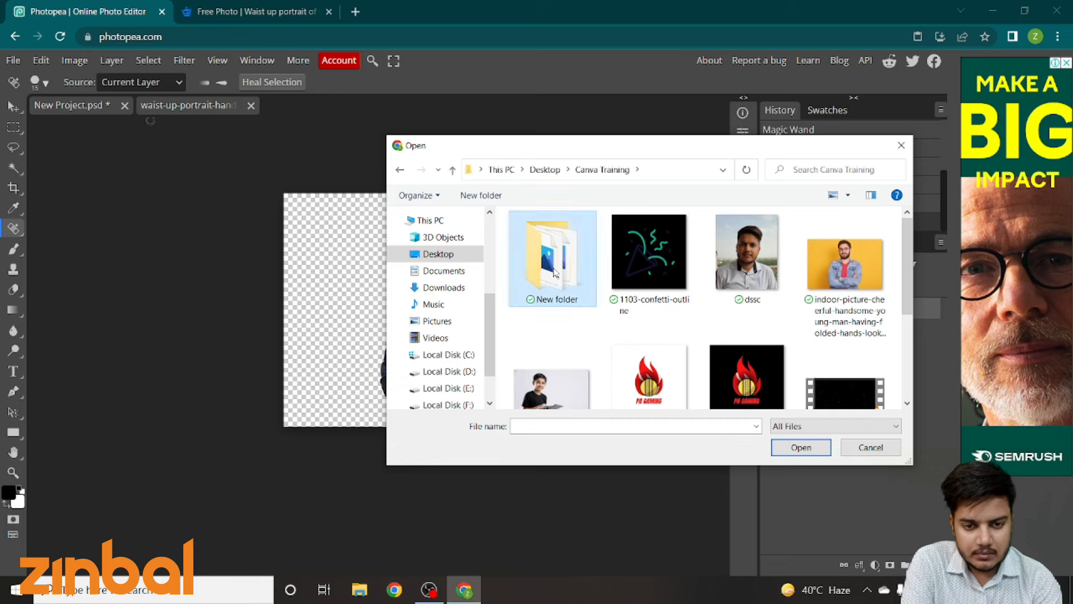
pyautogui.doubleClick(555, 273)
pyautogui.click(555, 254)
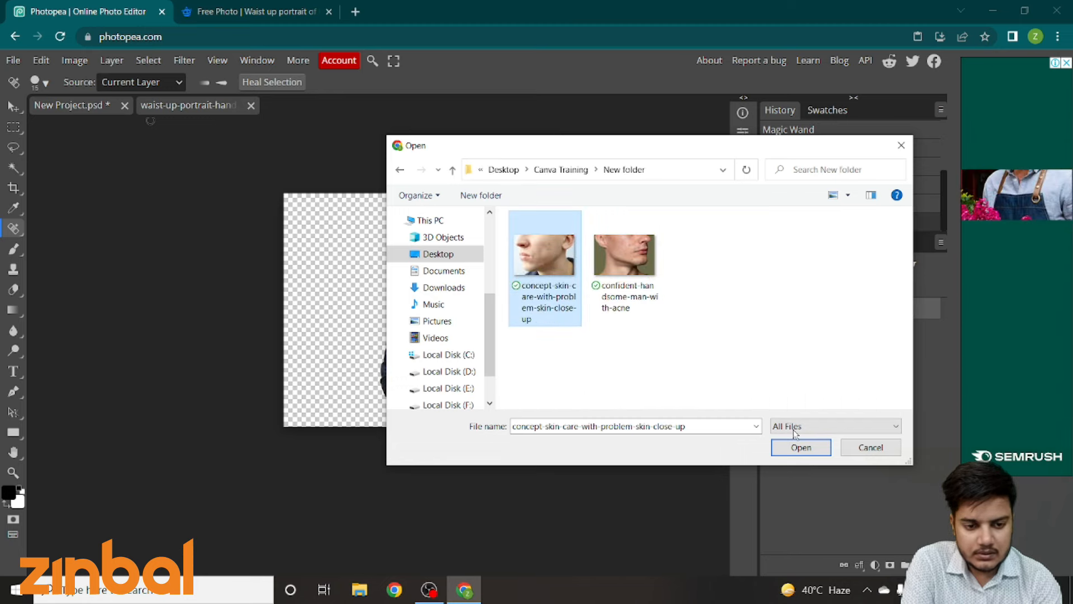
pyautogui.click(800, 448)
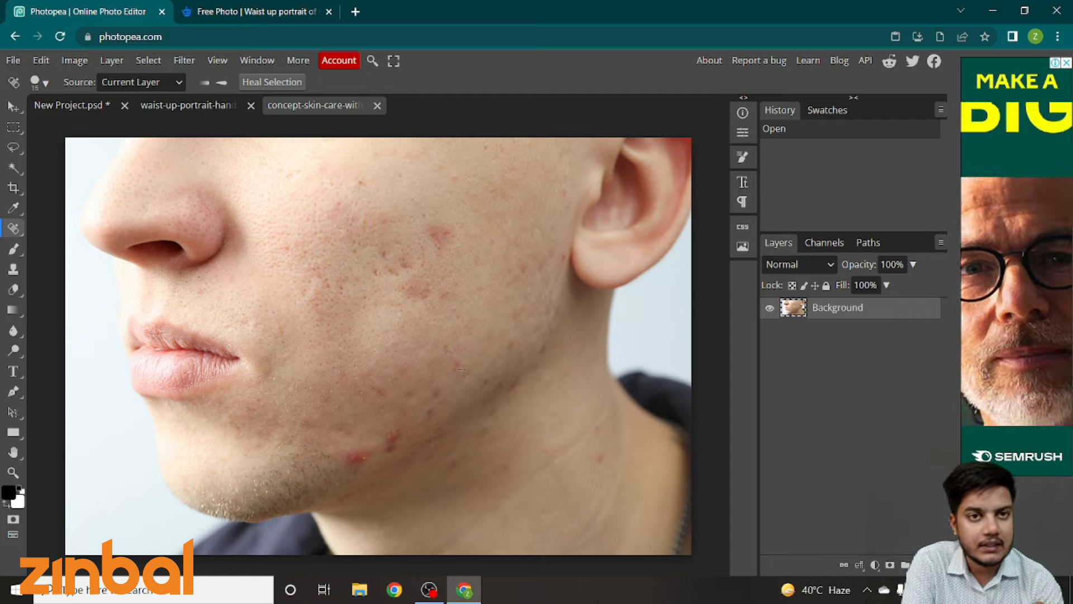
# - Heal a small red blemish in the middle of the cheek with the Spot Healing Brush
pyautogui.rightClick(12, 232)
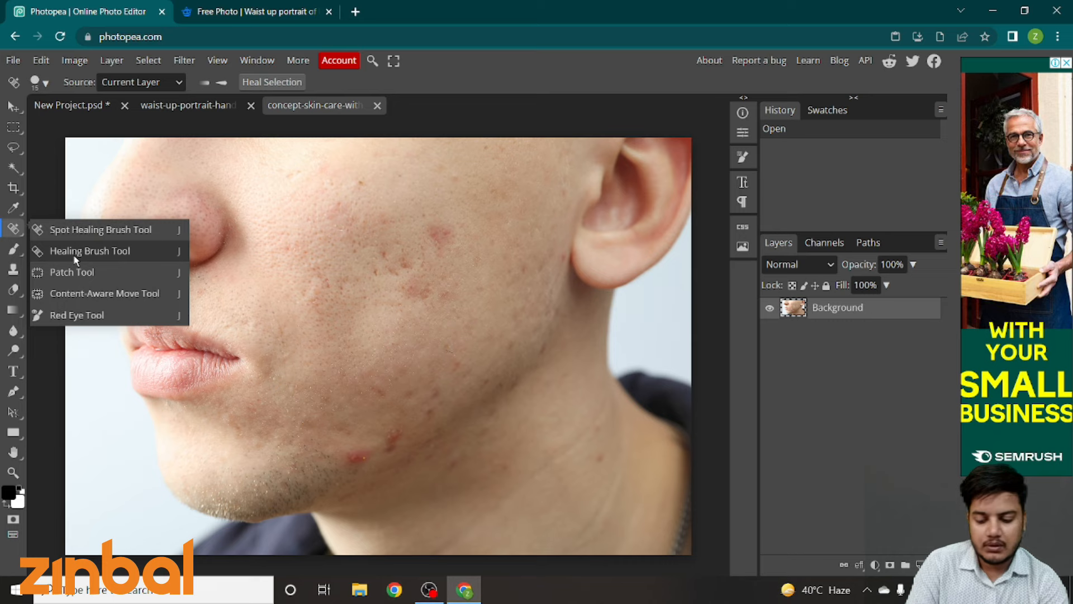
pyautogui.click(100, 230)
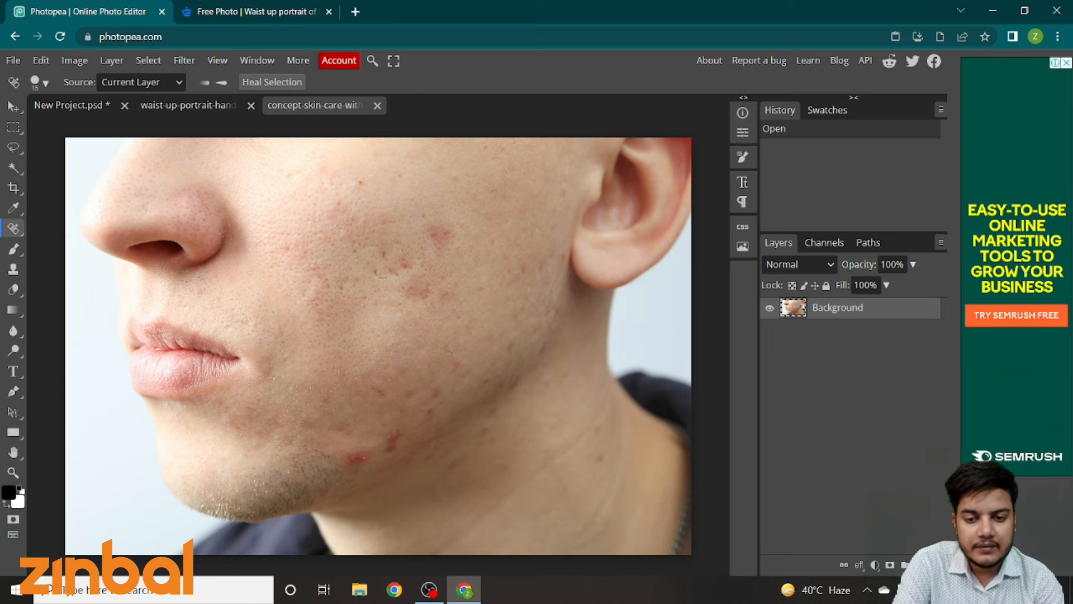
pyautogui.scroll(10, 383, 278)
pyautogui.scroll(-6, 394, 277)
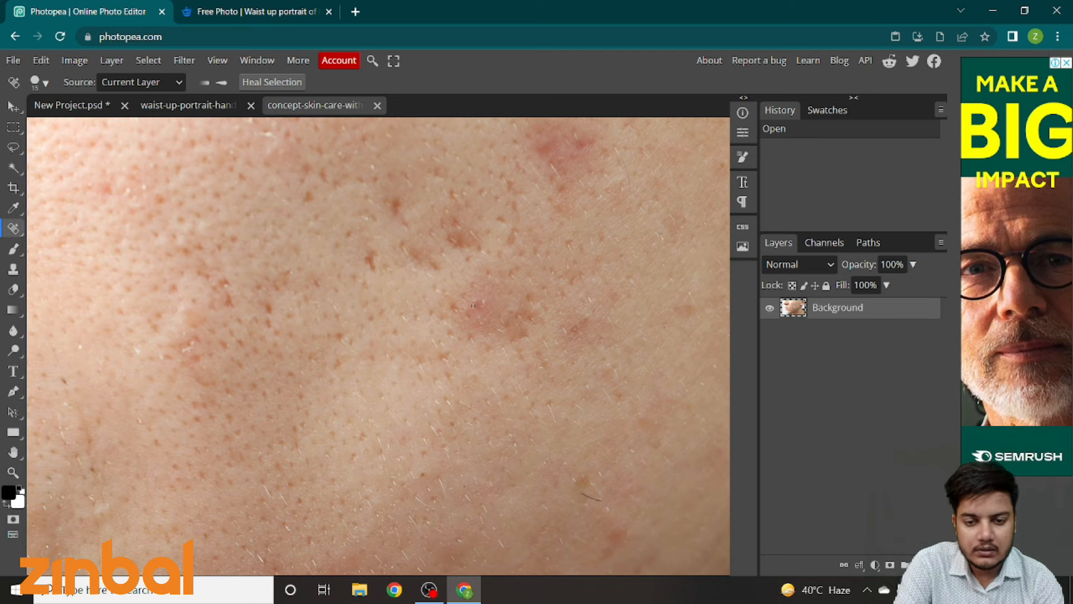
pyautogui.click(473, 306)
pyautogui.moveTo(487, 315); pyautogui.dragTo(479, 300)
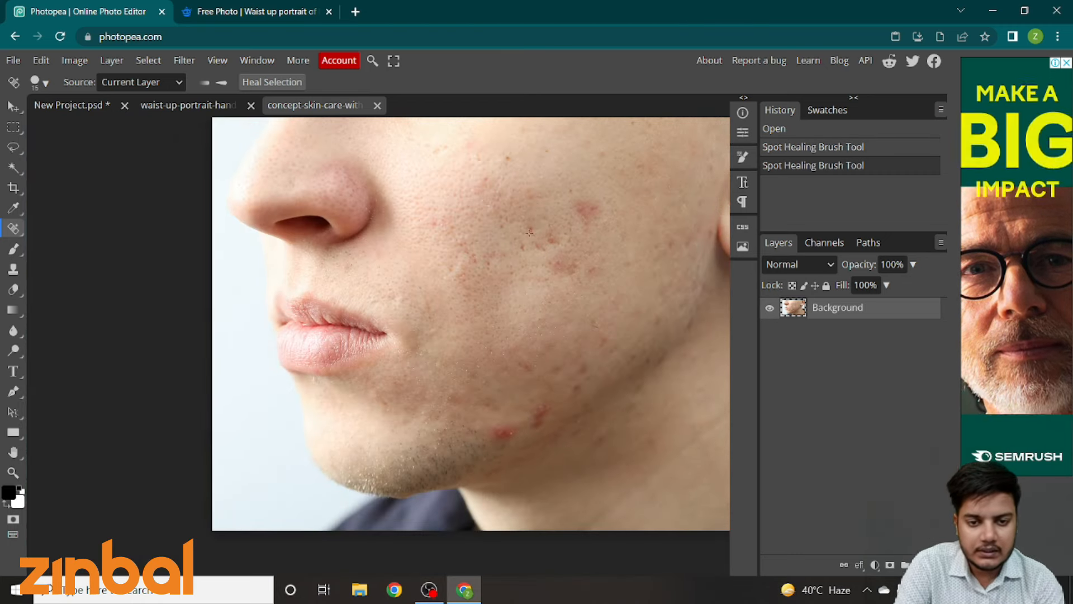
# - Remove a reddish pore mark on the cheek at close range with a short Spot Healing Brush stroke
pyautogui.scroll(2, 500, 246)
pyautogui.scroll(4, 501, 244)
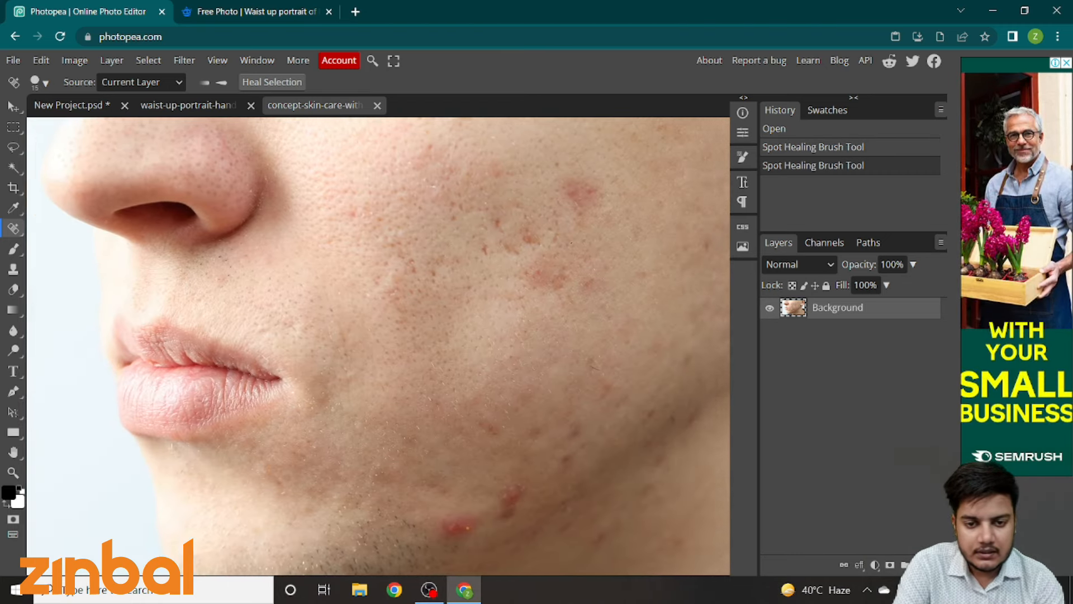
pyautogui.scroll(3, 501, 245)
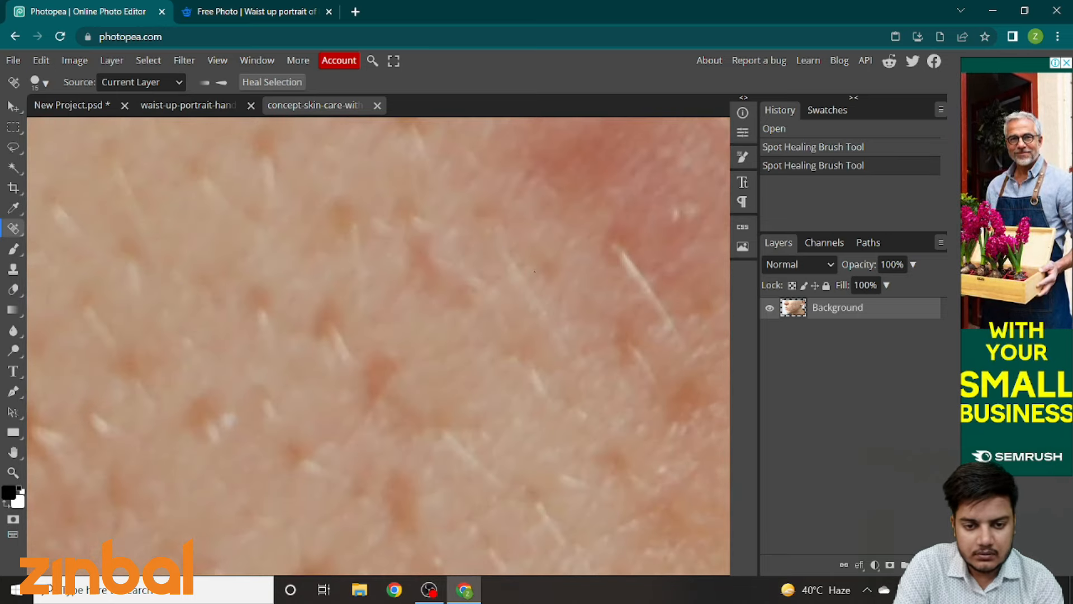
pyautogui.rightClick(9, 230)
pyautogui.click(43, 226)
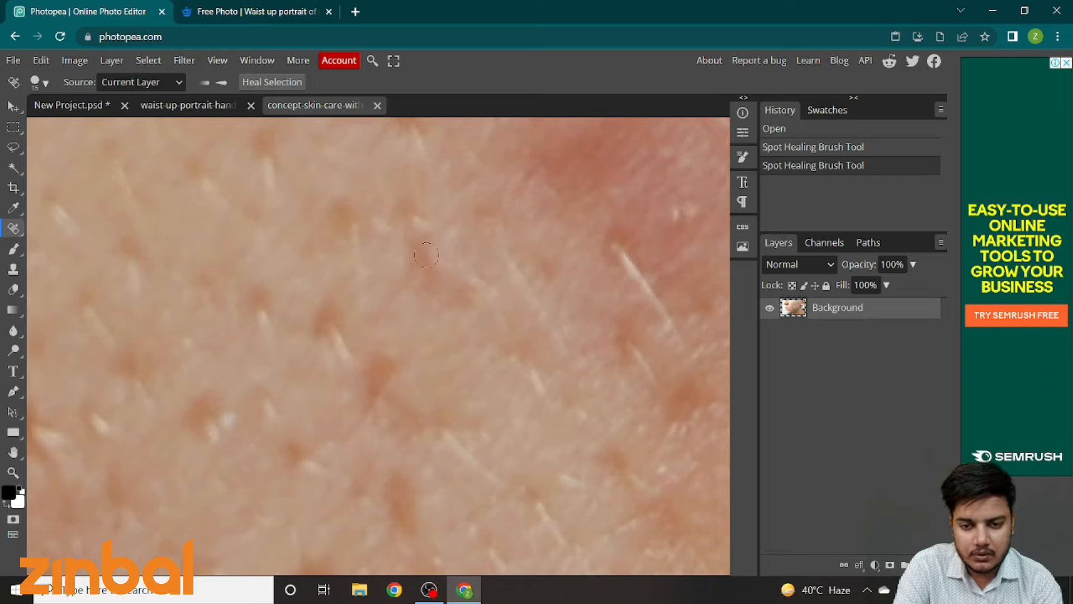
pyautogui.moveTo(427, 255); pyautogui.dragTo(457, 297)
# - Paint over the large red acne patch on the upper cheek with the Spot Healing Brush to heal it
pyautogui.scroll(-3, 457, 297)
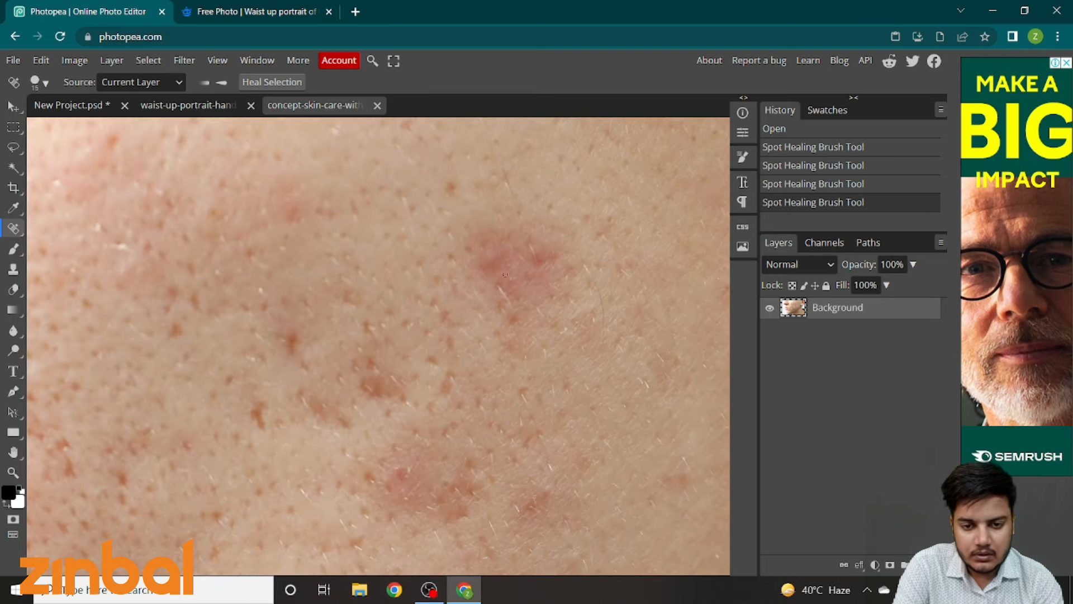
pyautogui.moveTo(495, 254)
pyautogui.mouseDown()
pyautogui.moveTo(514, 284)
pyautogui.moveTo(542, 271)
pyautogui.moveTo(509, 254)
pyautogui.moveTo(517, 271)
pyautogui.moveTo(494, 234)
pyautogui.moveTo(483, 280)
pyautogui.moveTo(528, 262)
pyautogui.mouseUp()
pyautogui.moveTo(491, 295)
pyautogui.mouseDown()
pyautogui.moveTo(550, 279)
pyautogui.moveTo(533, 284)
pyautogui.moveTo(545, 286)
pyautogui.moveTo(541, 305)
pyautogui.moveTo(505, 273)
pyautogui.mouseUp()
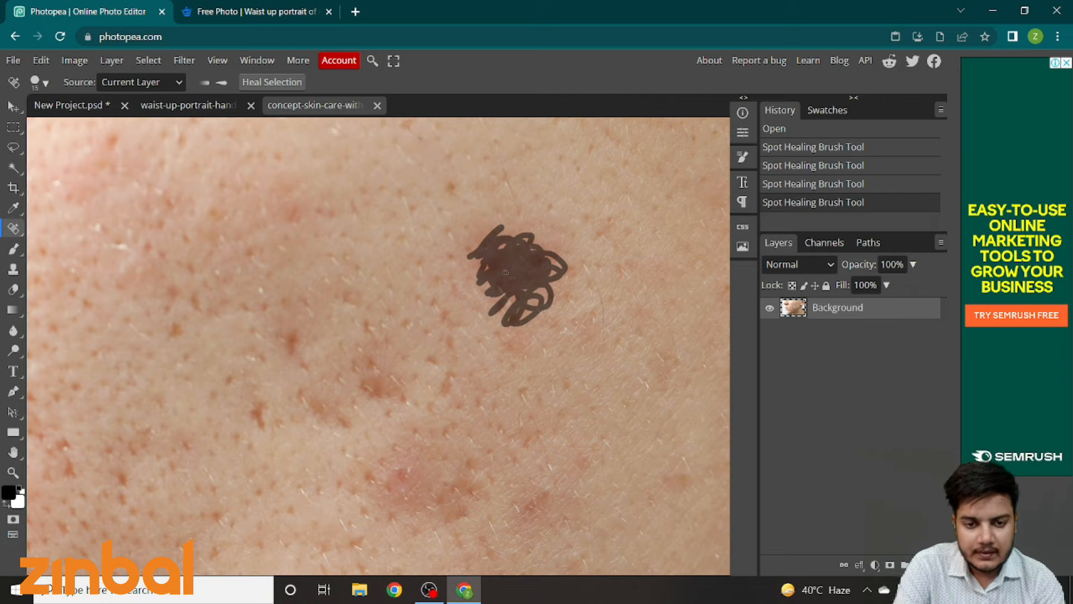
pyautogui.moveTo(505, 273); pyautogui.dragTo(505, 273)
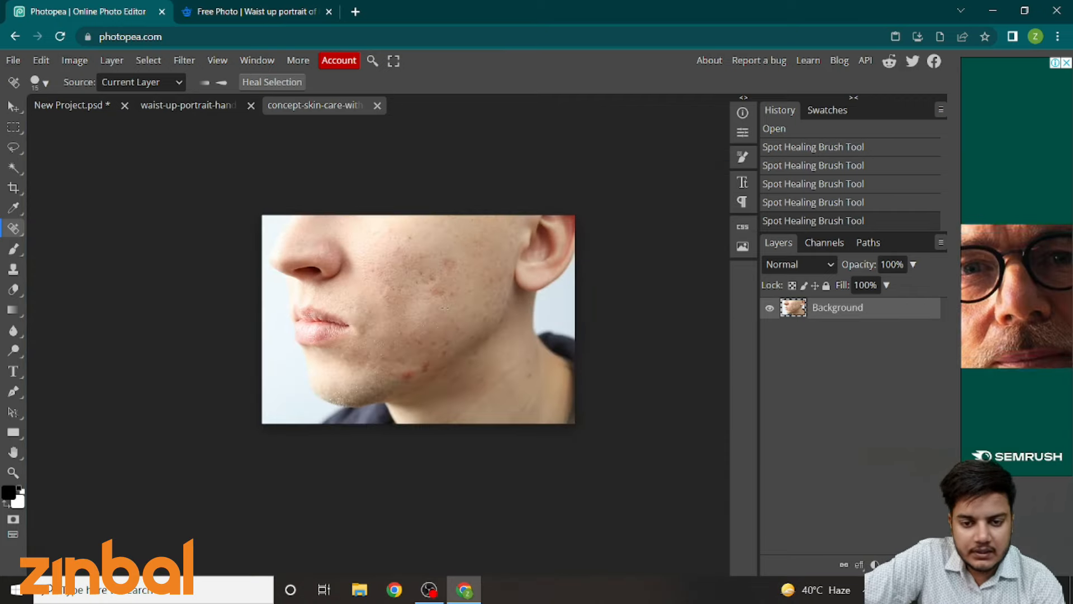
# - Outline the elongated red spot on the jawline with the Patch Tool, replace it with nearby clear skin, and deselect
pyautogui.scroll(5, 420, 362)
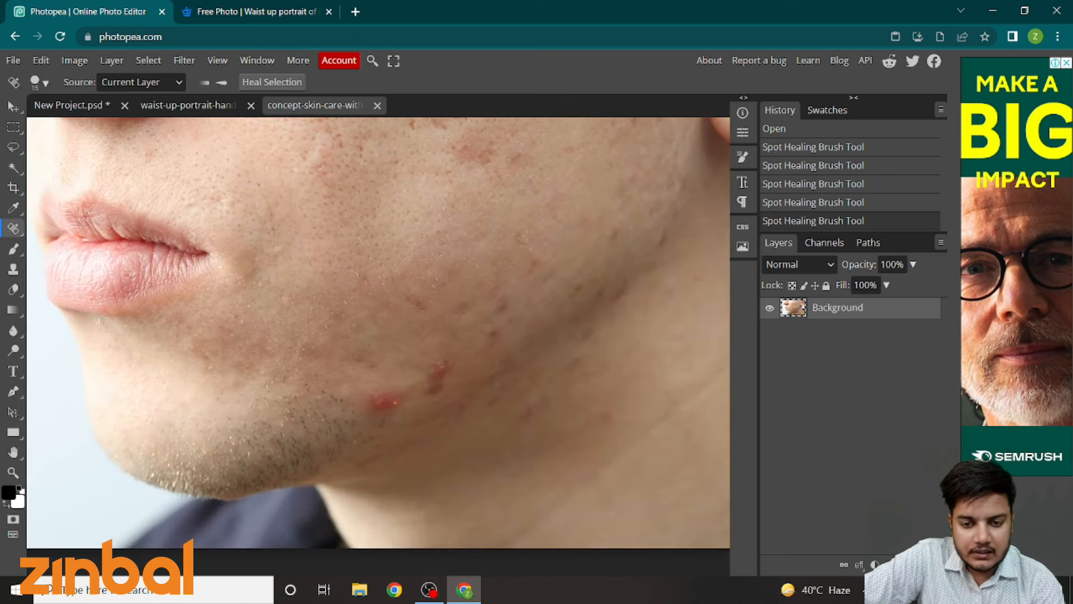
pyautogui.rightClick(14, 229)
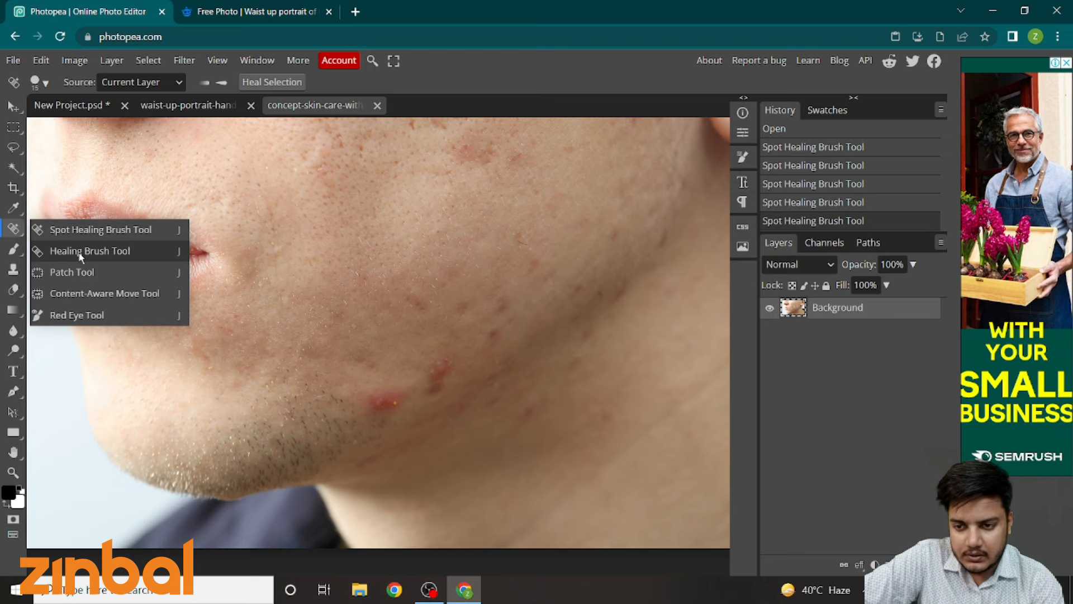
pyautogui.click(74, 272)
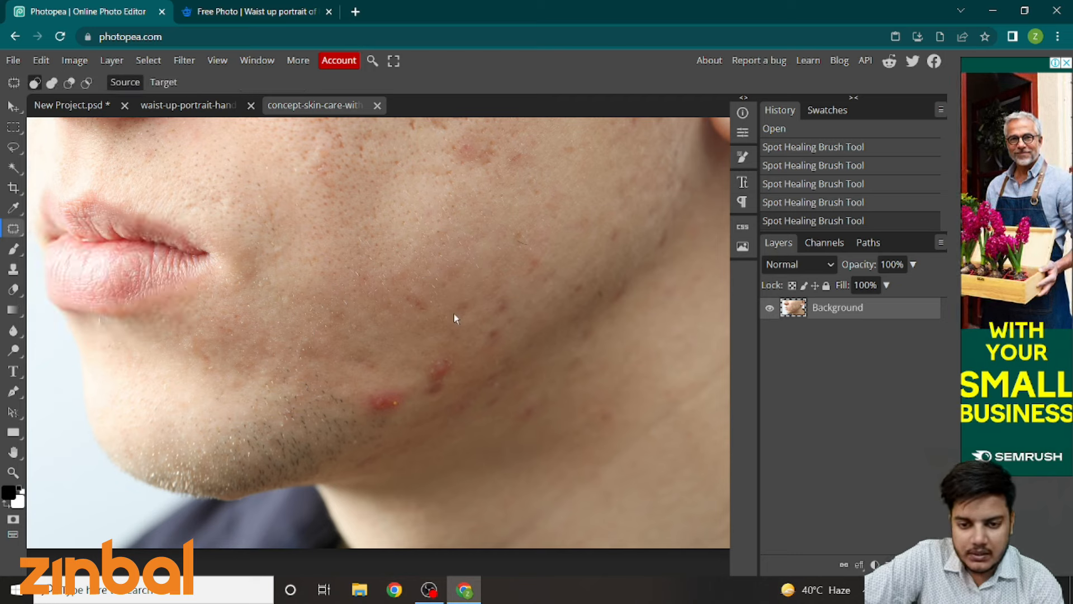
pyautogui.moveTo(444, 357)
pyautogui.mouseDown()
pyautogui.moveTo(418, 367)
pyautogui.moveTo(428, 399)
pyautogui.moveTo(442, 404)
pyautogui.moveTo(442, 352)
pyautogui.mouseUp()
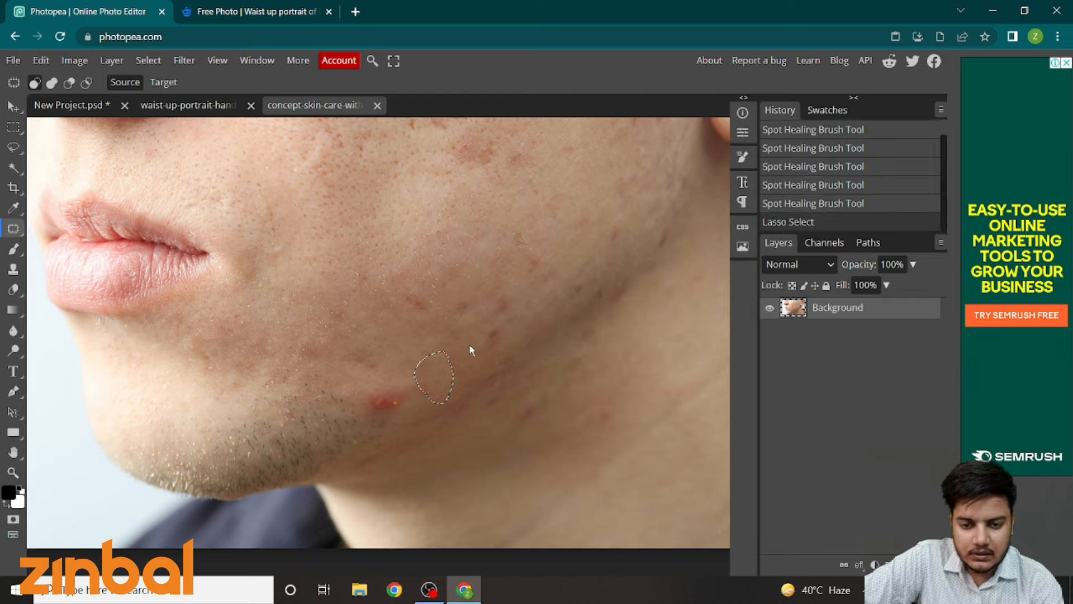
pyautogui.moveTo(470, 346); pyautogui.dragTo(468, 349)
pyautogui.click(474, 369)
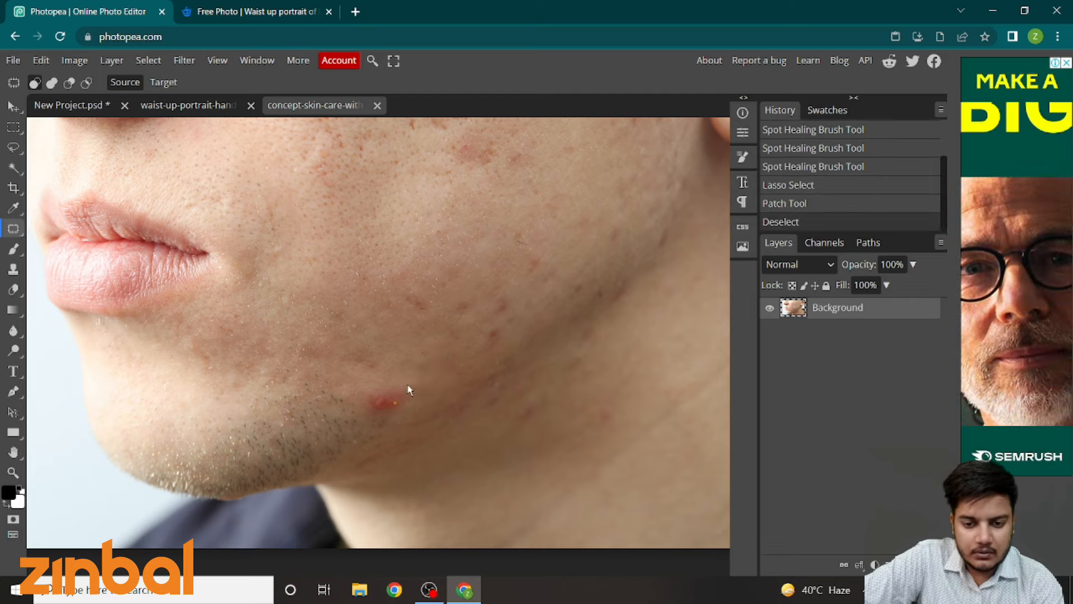
# - Patch the bright red pimple beside the beard stubble with clear skin from just above it and clear the selection
pyautogui.moveTo(390, 386); pyautogui.dragTo(355, 391)
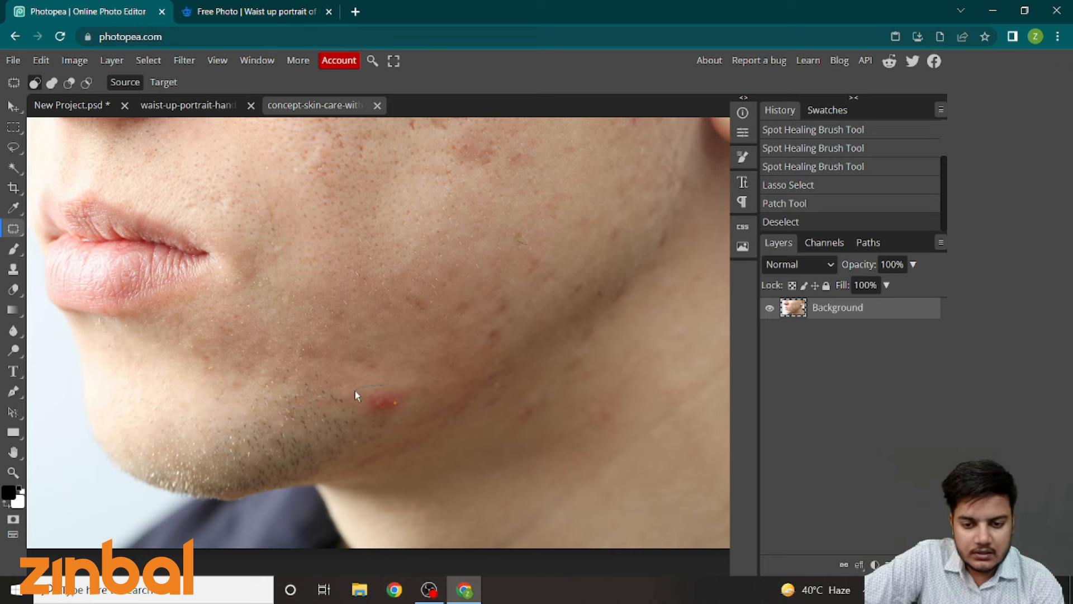
pyautogui.moveTo(373, 440)
pyautogui.mouseDown()
pyautogui.moveTo(396, 434)
pyautogui.moveTo(413, 416)
pyautogui.moveTo(408, 391)
pyautogui.moveTo(379, 387)
pyautogui.moveTo(420, 369)
pyautogui.mouseUp()
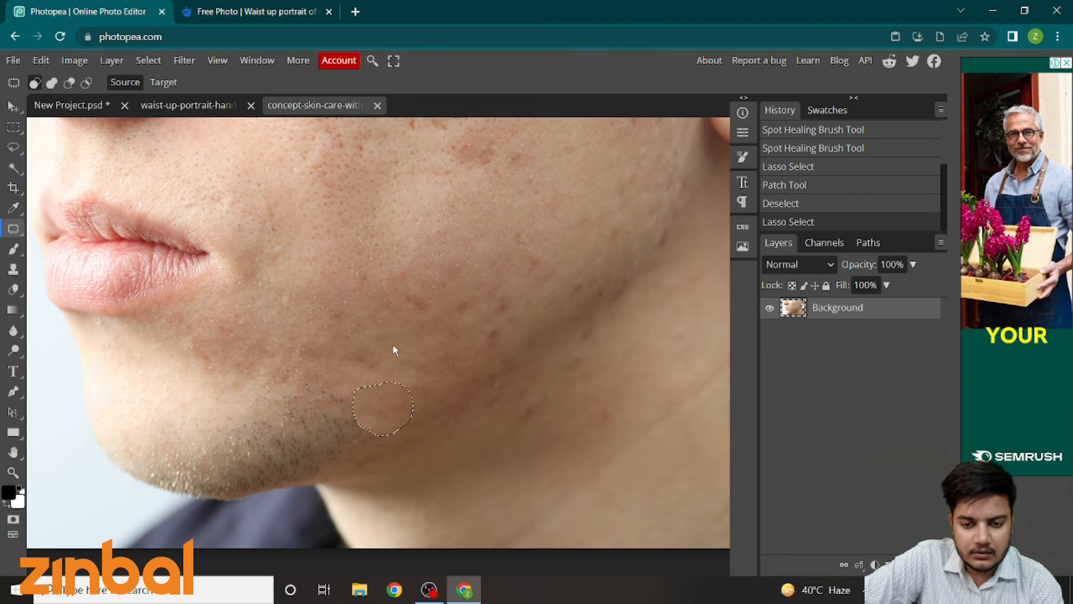
pyautogui.moveTo(393, 346); pyautogui.dragTo(354, 345)
pyautogui.hotkey('ctrl', 'd')
pyautogui.hotkey('ctrl', 'd')
pyautogui.hotkey('ctrl', 'd')
pyautogui.hotkey('ctrl', 'd')
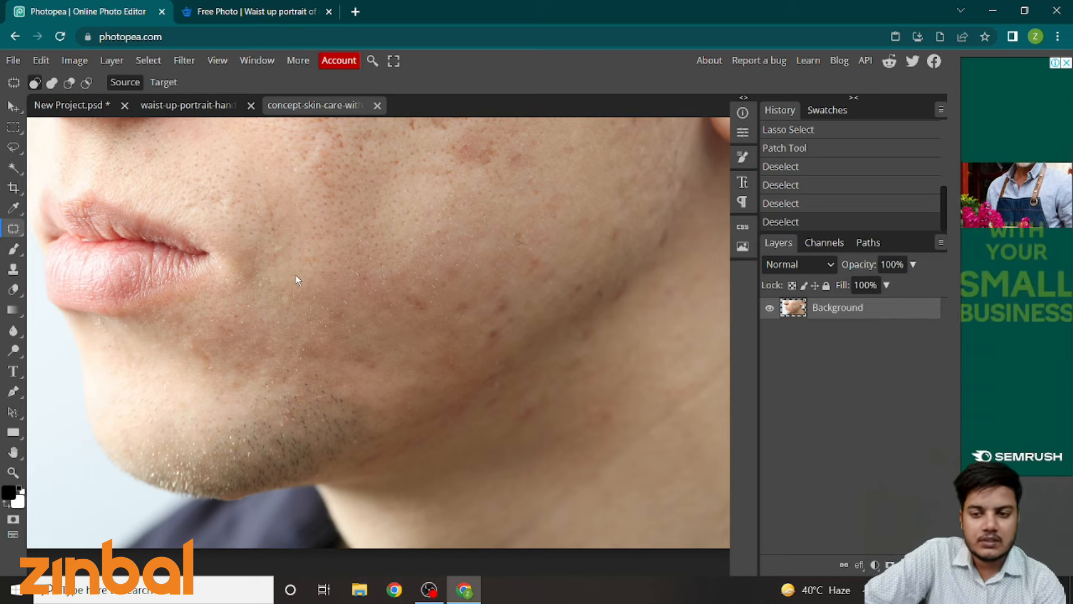
# - Try the Healing Brush on the acne spots of the lower cheek, using nearby skin as the source
pyautogui.rightClick(14, 232)
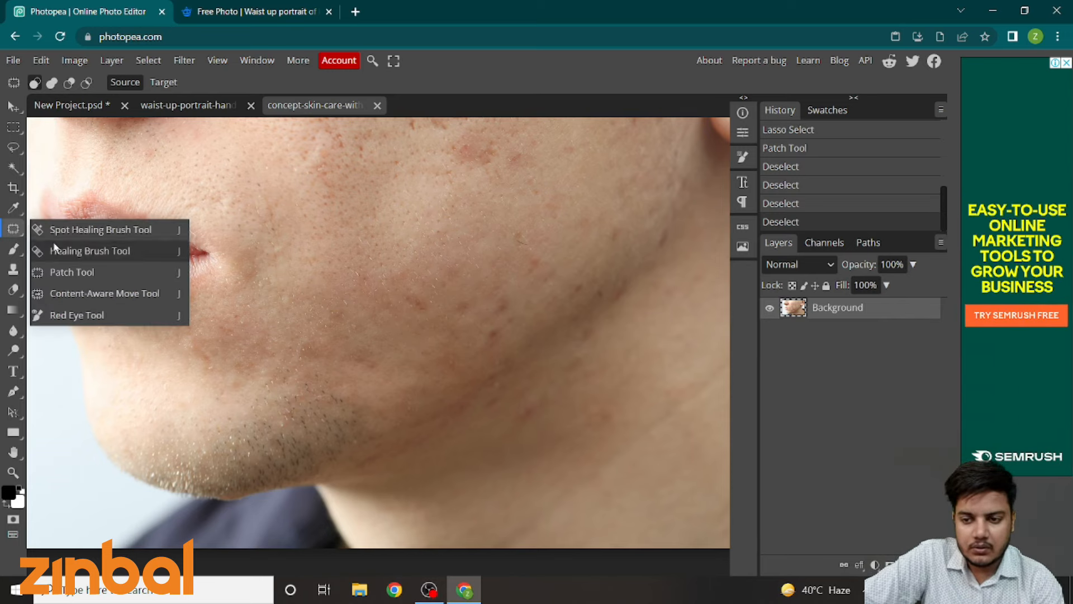
pyautogui.click(89, 251)
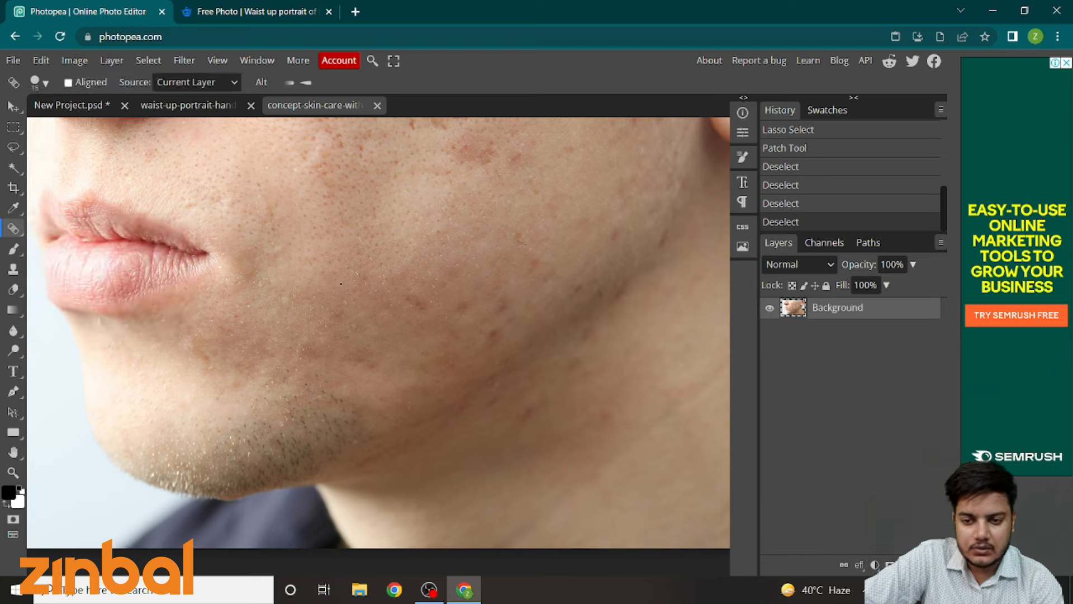
pyautogui.click(492, 330)
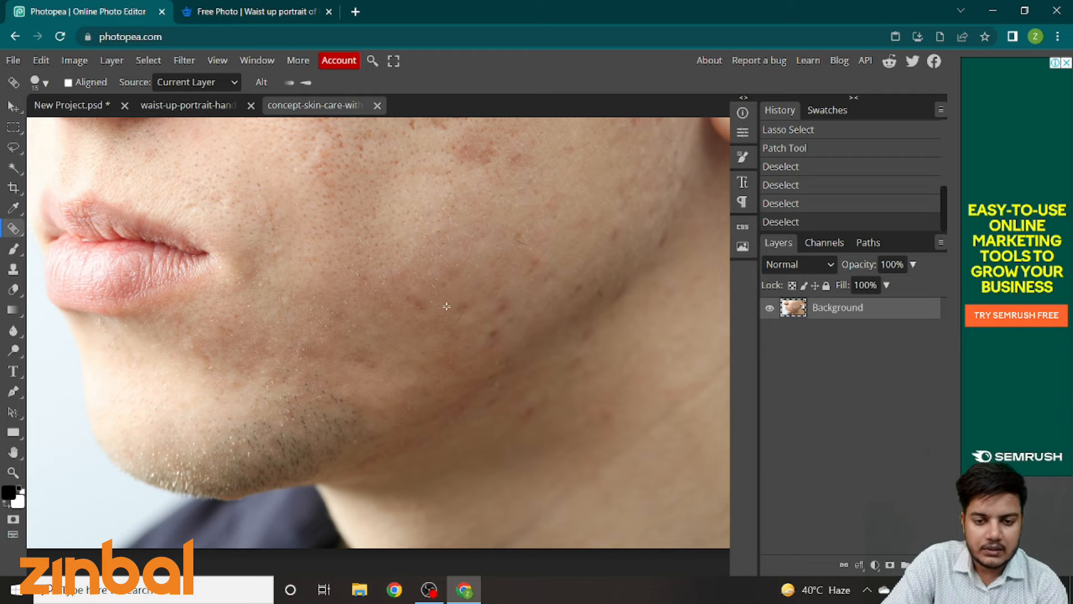
pyautogui.click(423, 299)
pyautogui.click(413, 301)
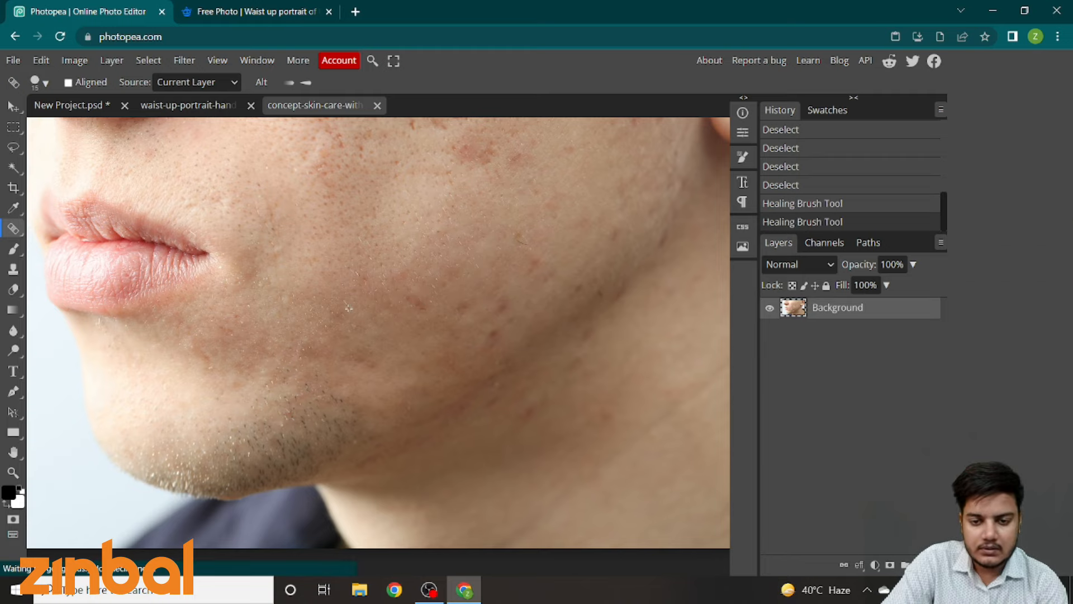
# - Set the Healing Brush size to 223 px
pyautogui.scroll(-5, 339, 309)
pyautogui.scroll(4, 289, 321)
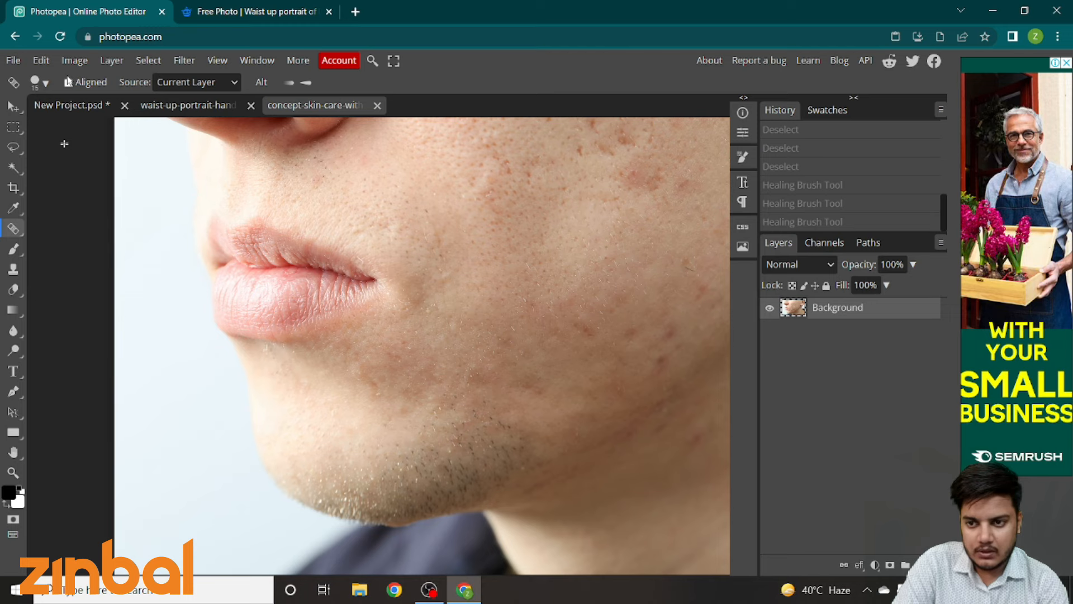
pyautogui.click(46, 83)
pyautogui.moveTo(128, 120)
pyautogui.mouseDown()
pyautogui.moveTo(212, 124)
pyautogui.moveTo(155, 124)
pyautogui.moveTo(167, 124)
pyautogui.mouseUp()
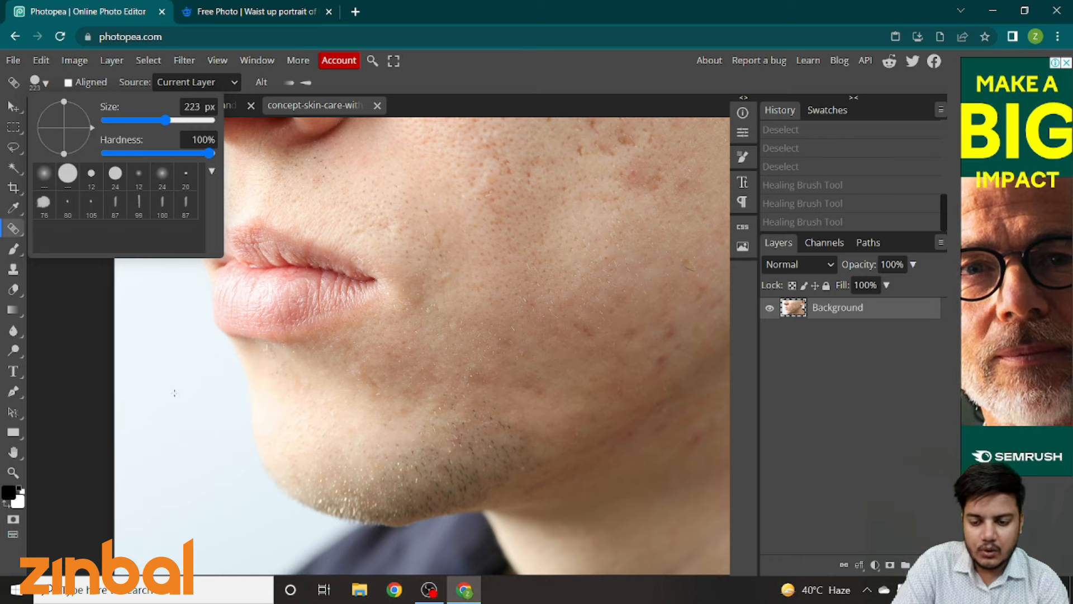
pyautogui.click(39, 81)
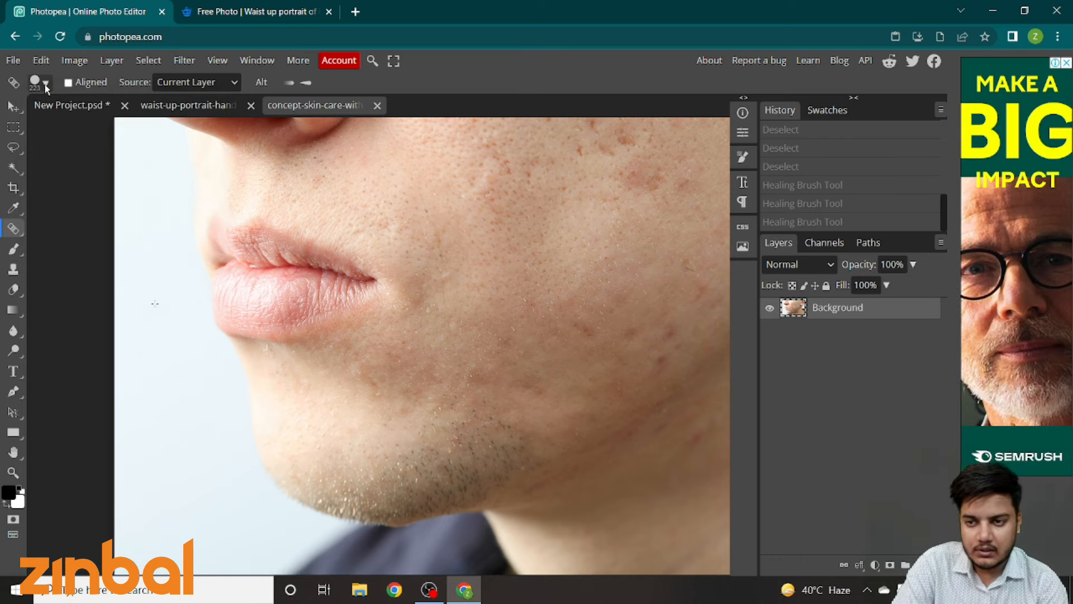
# - Try the Healing Brush with broad strokes over the middle of the acne-marked cheek
pyautogui.rightClick(13, 230)
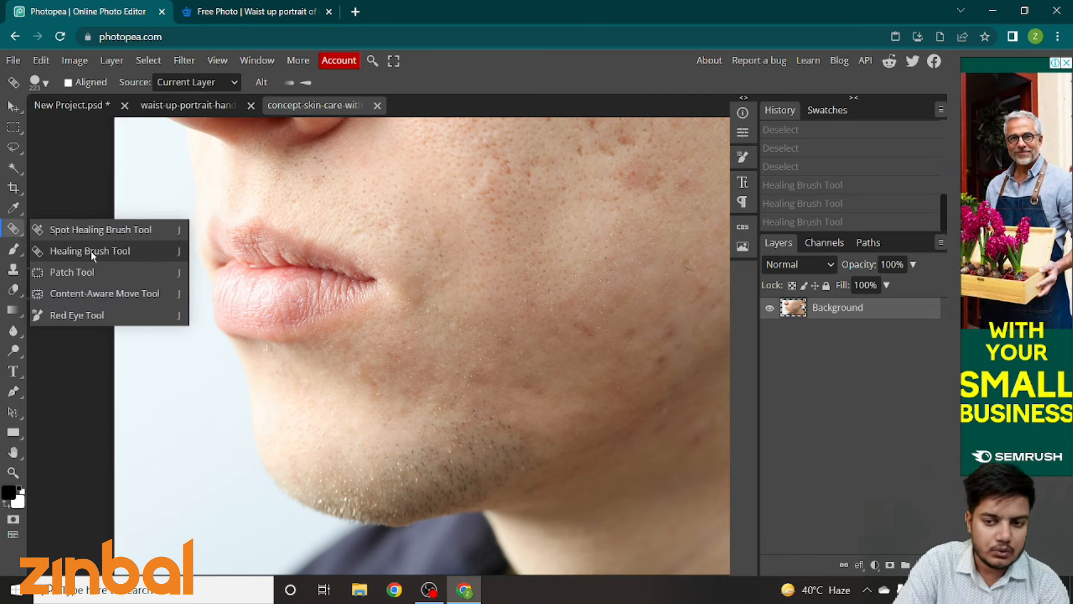
pyautogui.click(91, 250)
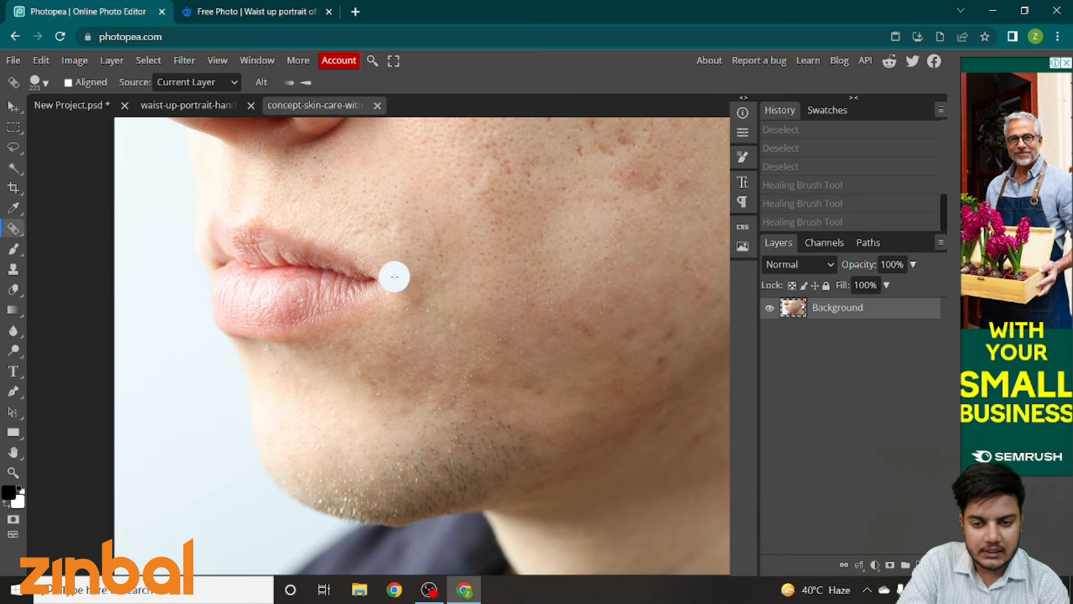
pyautogui.moveTo(546, 230)
pyautogui.mouseDown()
pyautogui.moveTo(549, 277)
pyautogui.moveTo(577, 261)
pyautogui.moveTo(553, 228)
pyautogui.moveTo(538, 232)
pyautogui.moveTo(549, 252)
pyautogui.mouseUp()
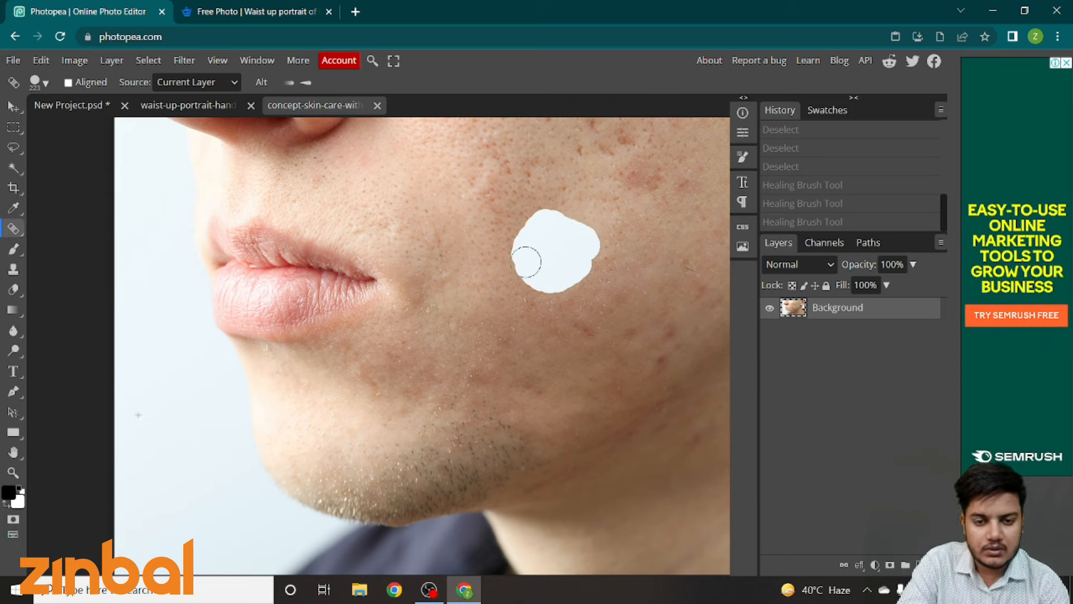
pyautogui.moveTo(568, 264)
pyautogui.mouseDown()
pyautogui.moveTo(603, 241)
pyautogui.moveTo(600, 221)
pyautogui.moveTo(569, 218)
pyautogui.moveTo(650, 198)
pyautogui.moveTo(679, 199)
pyautogui.moveTo(684, 244)
pyautogui.moveTo(639, 218)
pyautogui.moveTo(663, 203)
pyautogui.moveTo(667, 163)
pyautogui.moveTo(694, 164)
pyautogui.moveTo(558, 171)
pyautogui.moveTo(630, 193)
pyautogui.moveTo(613, 176)
pyautogui.moveTo(620, 234)
pyautogui.moveTo(686, 237)
pyautogui.moveTo(624, 242)
pyautogui.moveTo(727, 267)
pyautogui.moveTo(684, 239)
pyautogui.moveTo(689, 289)
pyautogui.moveTo(696, 244)
pyautogui.moveTo(711, 293)
pyautogui.moveTo(694, 241)
pyautogui.moveTo(708, 236)
pyautogui.moveTo(683, 231)
pyautogui.moveTo(686, 222)
pyautogui.moveTo(679, 233)
pyautogui.moveTo(670, 197)
pyautogui.moveTo(677, 218)
pyautogui.moveTo(660, 227)
pyautogui.moveTo(689, 296)
pyautogui.moveTo(664, 313)
pyautogui.moveTo(624, 277)
pyautogui.moveTo(648, 260)
pyautogui.mouseUp()
pyautogui.moveTo(643, 298)
pyautogui.mouseDown()
pyautogui.moveTo(663, 324)
pyautogui.moveTo(709, 280)
pyautogui.moveTo(649, 291)
pyautogui.moveTo(584, 274)
pyautogui.moveTo(560, 307)
pyautogui.moveTo(517, 199)
pyautogui.moveTo(535, 220)
pyautogui.moveTo(536, 179)
pyautogui.moveTo(611, 354)
pyautogui.moveTo(665, 347)
pyautogui.moveTo(650, 289)
pyautogui.mouseUp()
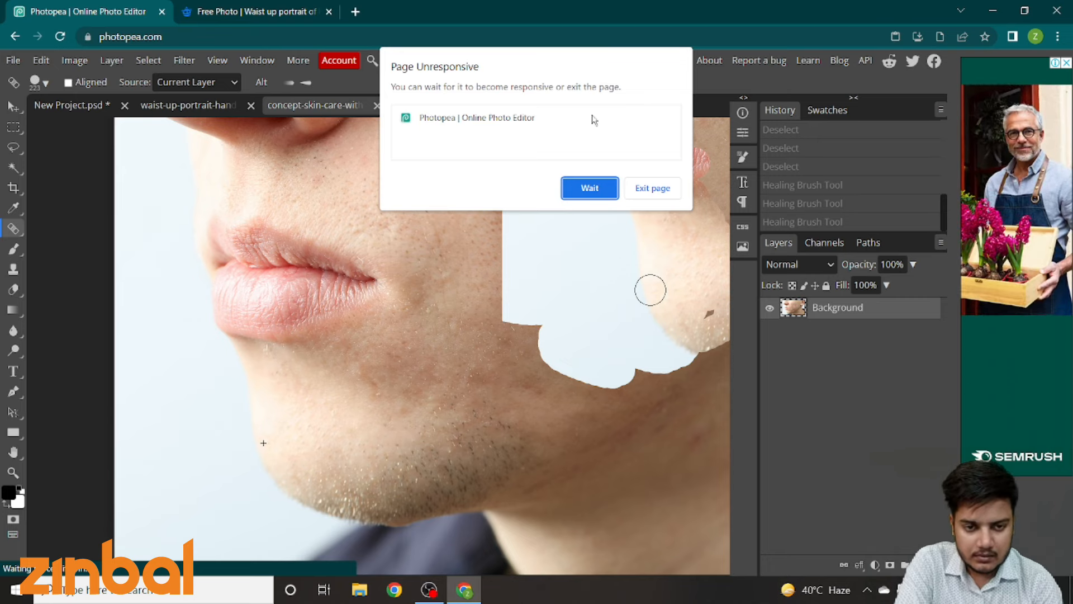
# - Exit and reload the unresponsive page, and create a 1080 x 1080 px project from the Instagram preset with a white background
pyautogui.click(635, 188)
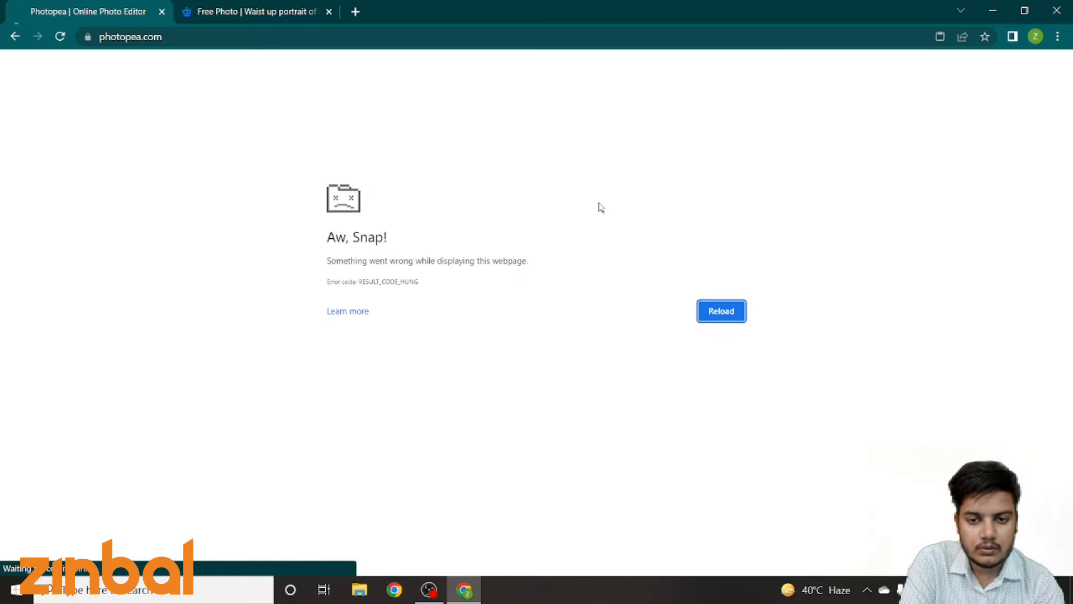
pyautogui.click(58, 38)
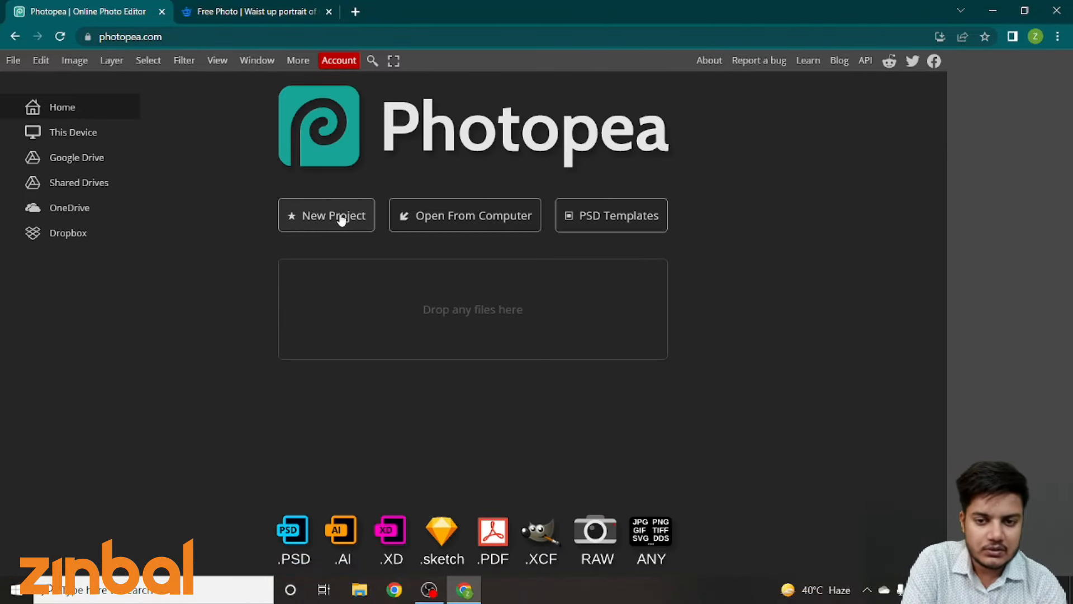
pyautogui.click(342, 220)
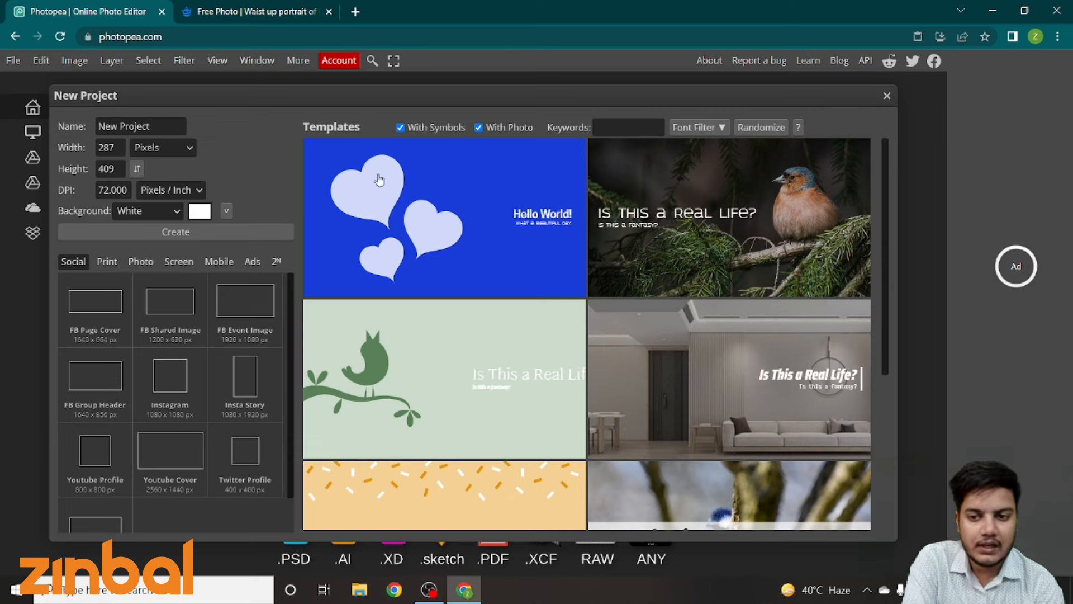
pyautogui.click(108, 262)
pyautogui.click(140, 262)
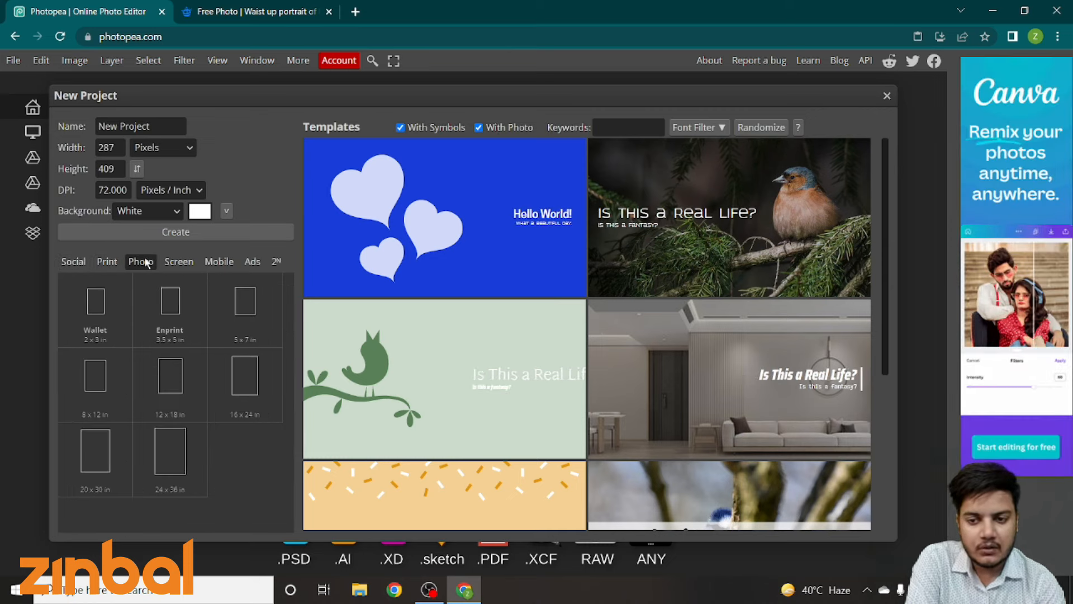
pyautogui.click(68, 266)
pyautogui.click(169, 378)
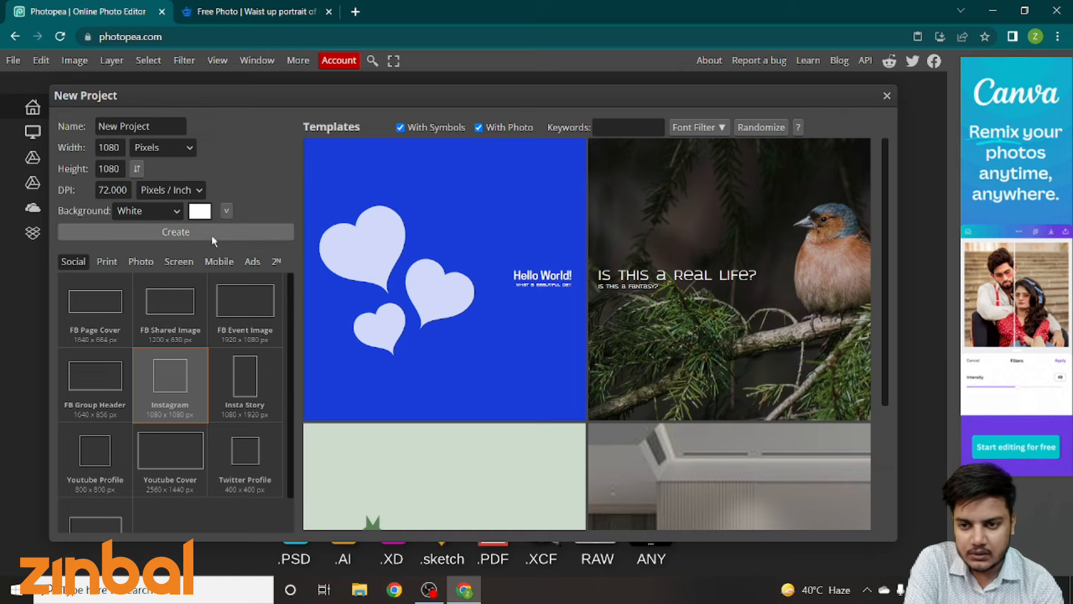
pyautogui.click(189, 233)
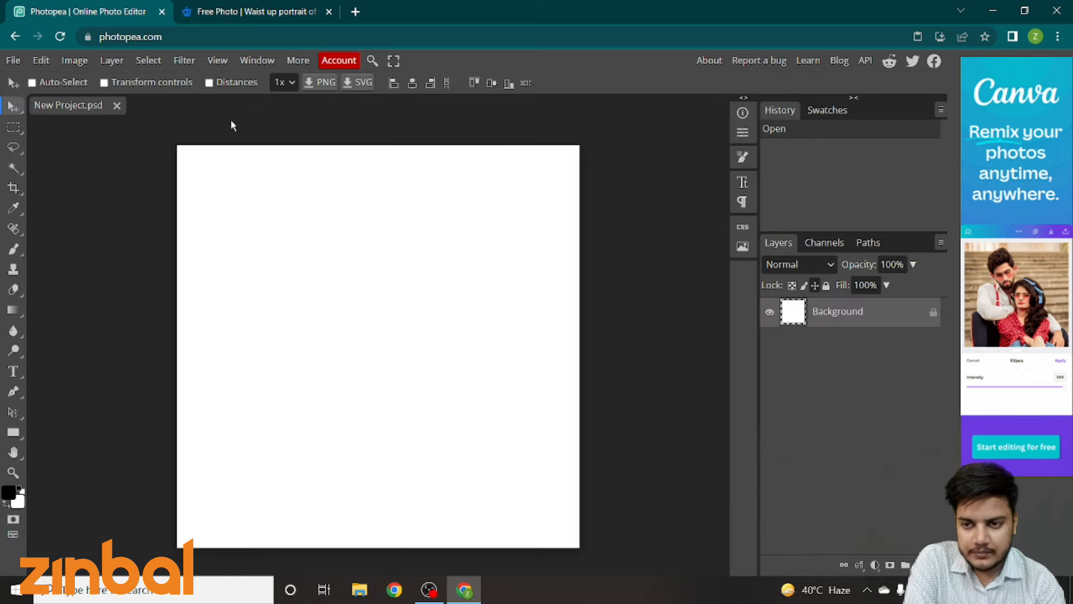
# - Open the image concept-skin-care-with-problem-skin-close-up from the computer
pyautogui.click(11, 62)
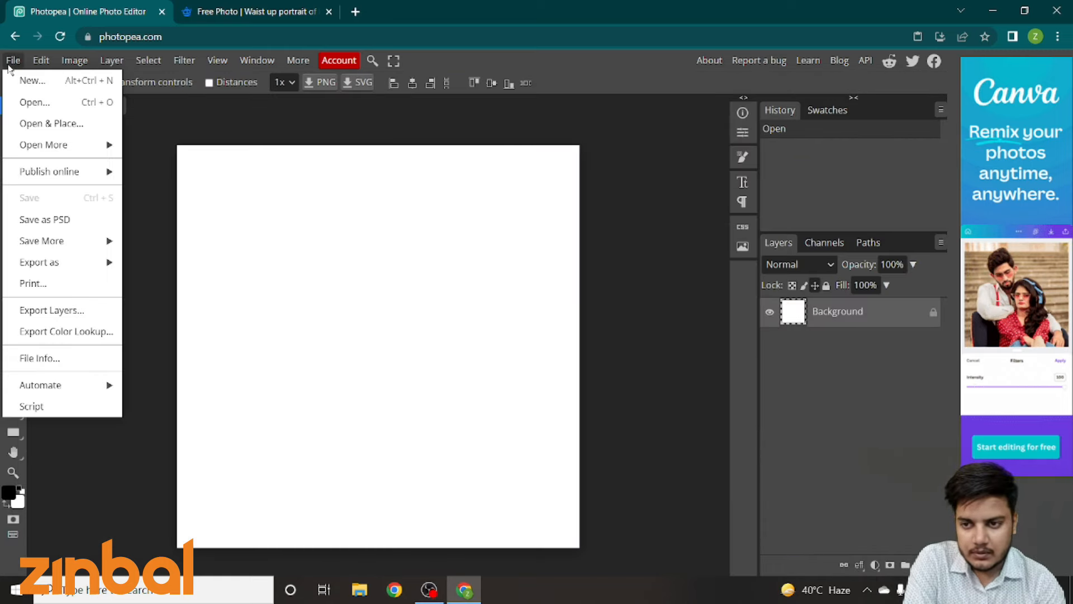
pyautogui.click(35, 104)
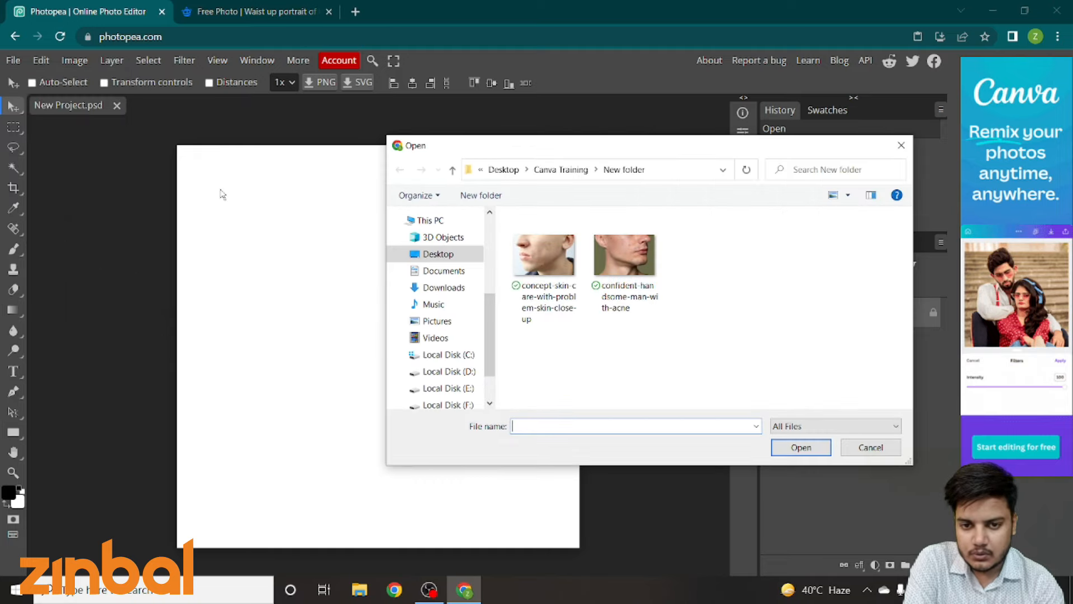
pyautogui.click(547, 256)
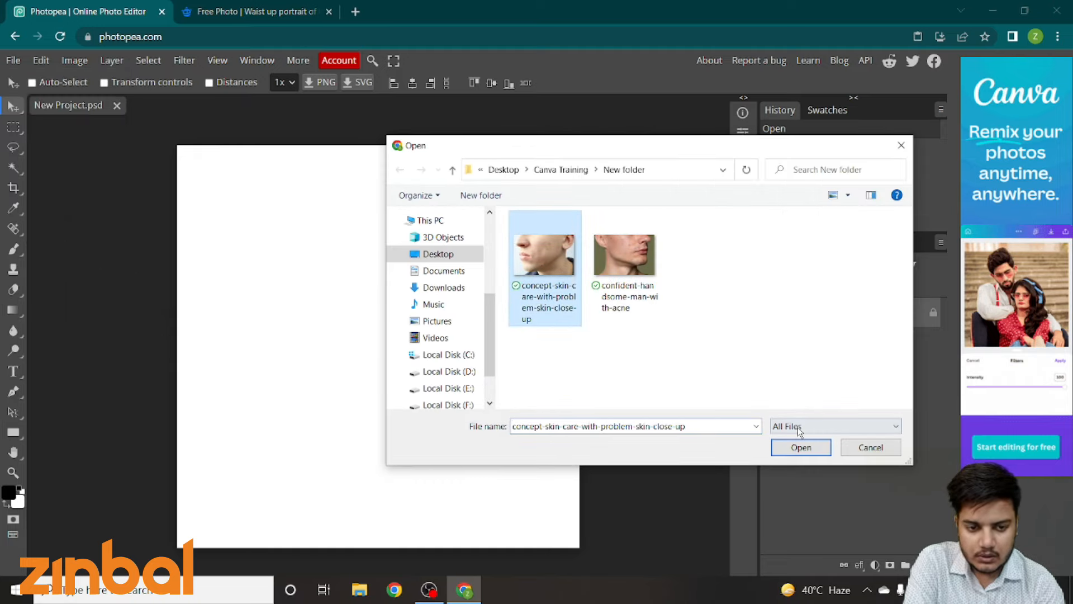
pyautogui.click(801, 447)
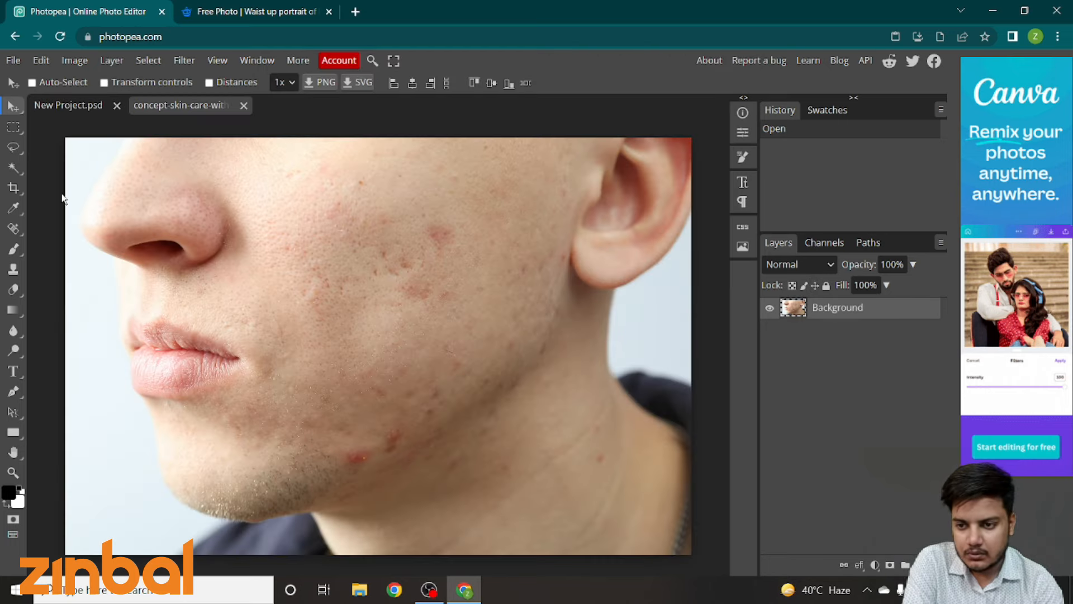
# - Outline the elongated red spot on the jawline with the Patch Tool, replace it with clear skin nearby, and deselect
pyautogui.click(19, 235)
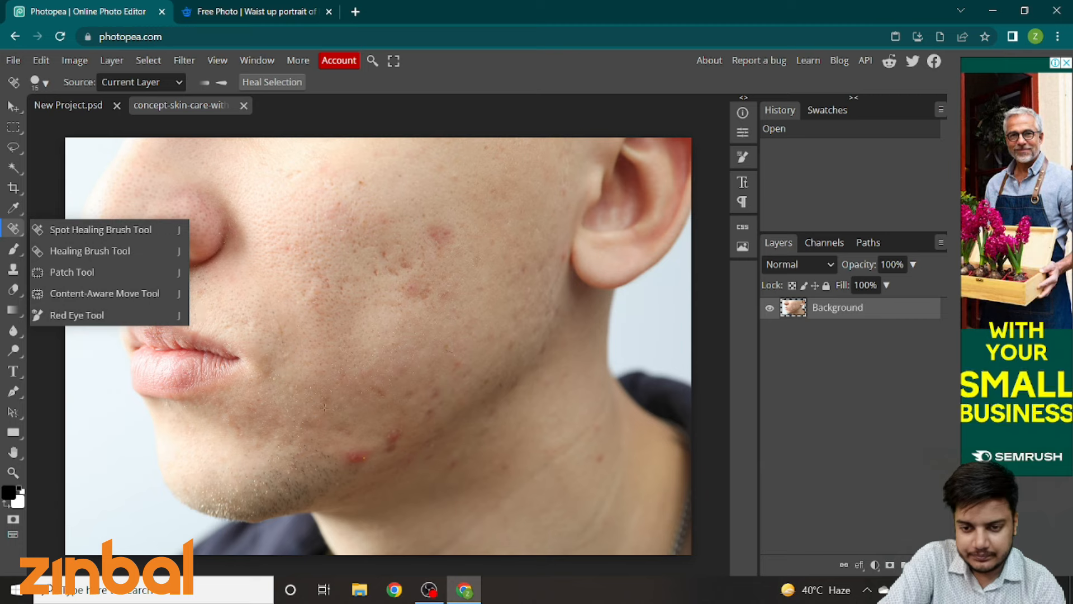
pyautogui.click(77, 272)
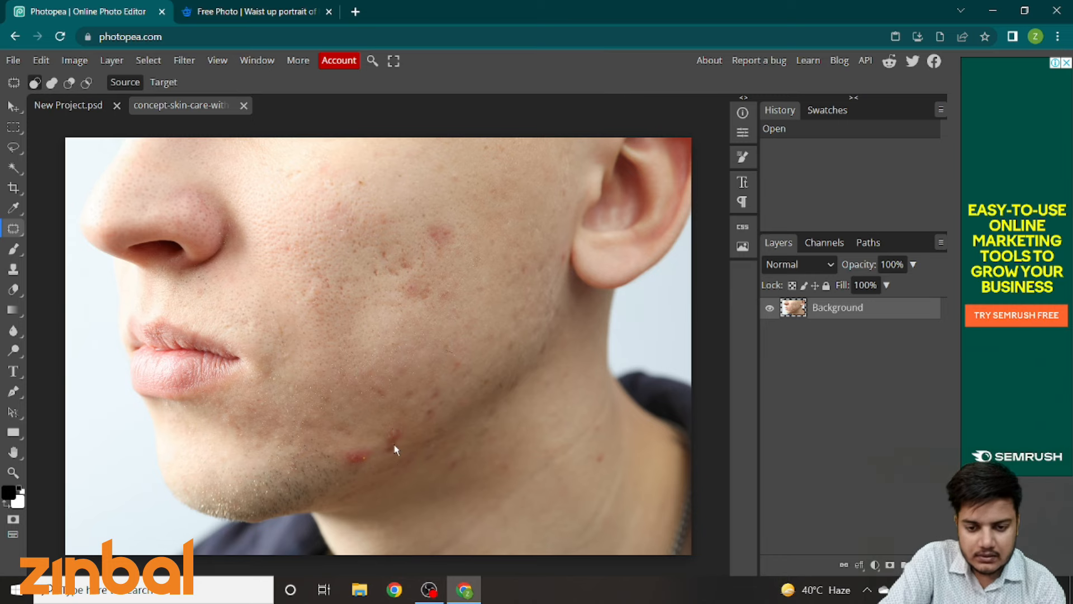
pyautogui.scroll(4, 395, 449)
pyautogui.scroll(-2, 397, 402)
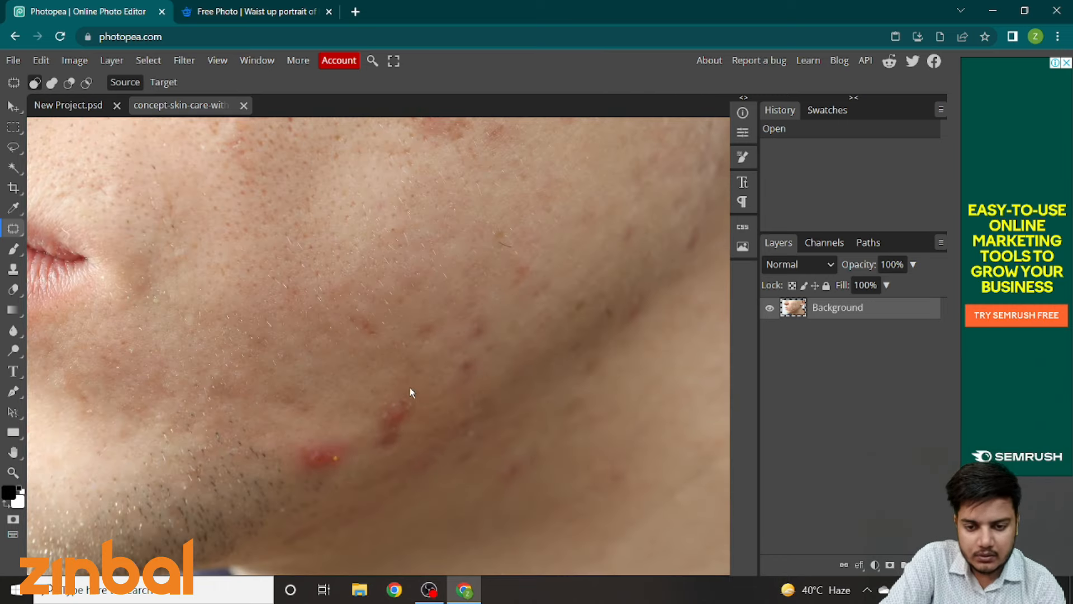
pyautogui.moveTo(393, 389)
pyautogui.mouseDown()
pyautogui.moveTo(359, 443)
pyautogui.moveTo(444, 425)
pyautogui.moveTo(406, 381)
pyautogui.moveTo(398, 390)
pyautogui.moveTo(407, 422)
pyautogui.moveTo(462, 321)
pyautogui.moveTo(421, 314)
pyautogui.moveTo(450, 317)
pyautogui.moveTo(384, 328)
pyautogui.moveTo(378, 386)
pyautogui.moveTo(341, 382)
pyautogui.mouseUp()
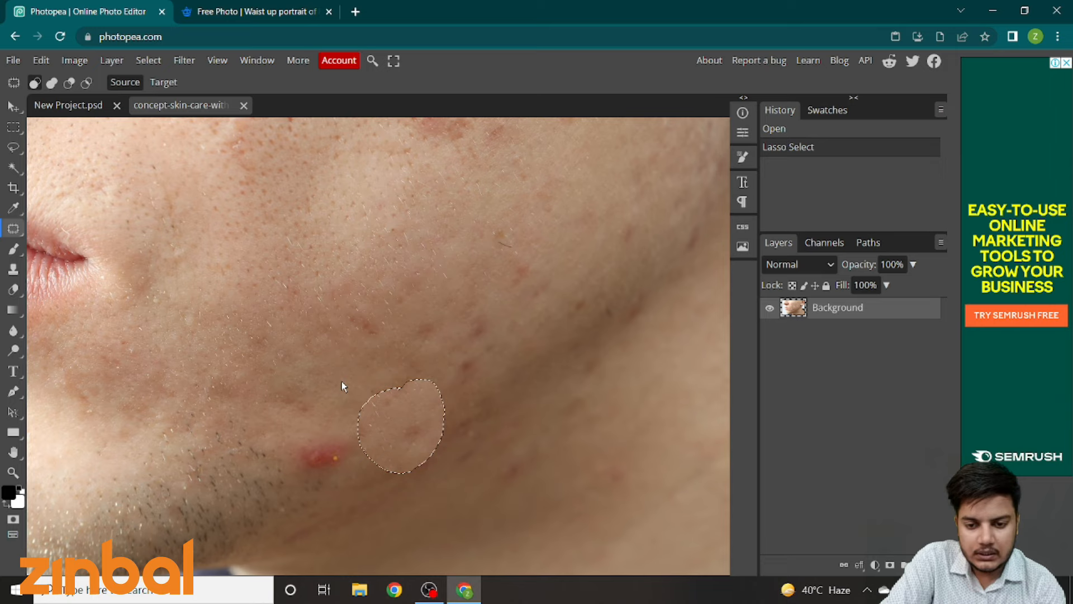
pyautogui.hotkey('ctrl', 'd')
pyautogui.hotkey('ctrl', 'd')
pyautogui.hotkey('ctrl', 'd')
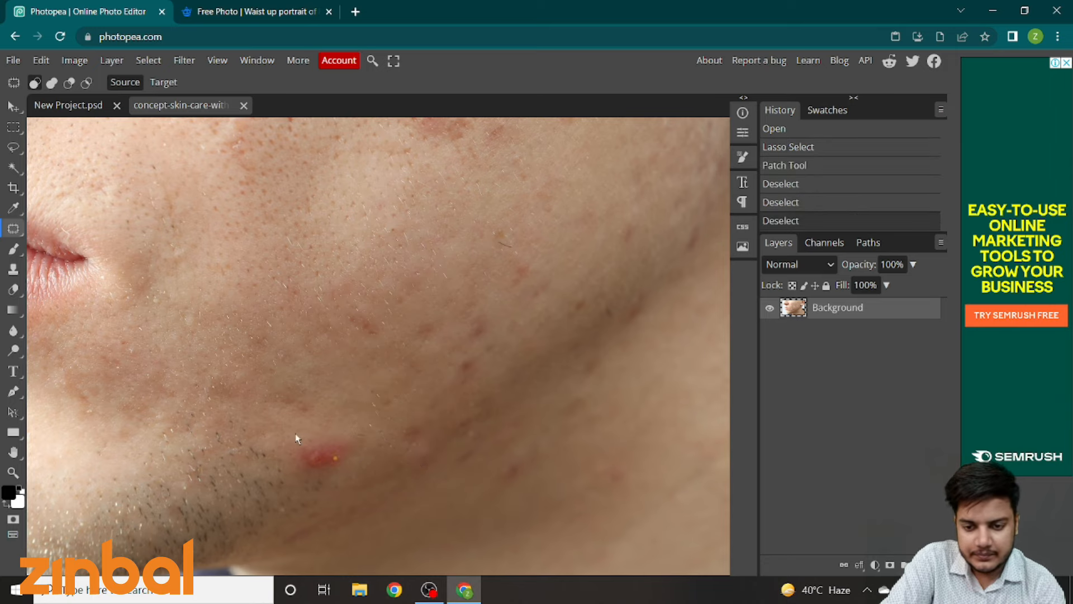
# - Outline the bright red pimple beside the beard stubble and patch it with clear skin from nearby
pyautogui.moveTo(346, 422)
pyautogui.mouseDown()
pyautogui.moveTo(291, 434)
pyautogui.moveTo(266, 475)
pyautogui.moveTo(364, 520)
pyautogui.moveTo(406, 463)
pyautogui.moveTo(359, 422)
pyautogui.moveTo(333, 420)
pyautogui.mouseUp()
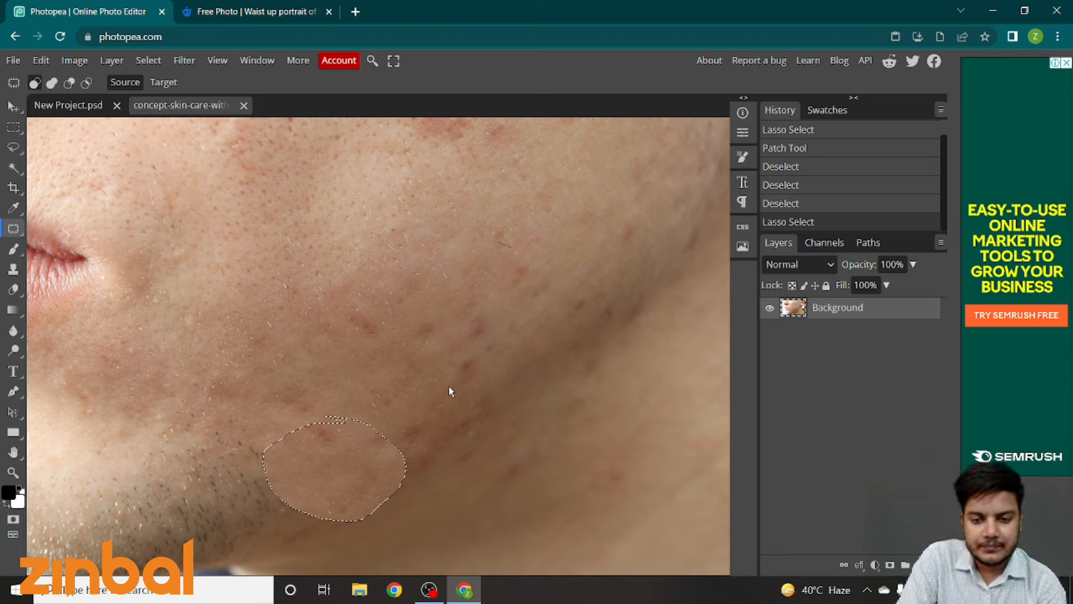
pyautogui.moveTo(347, 455); pyautogui.dragTo(347, 424)
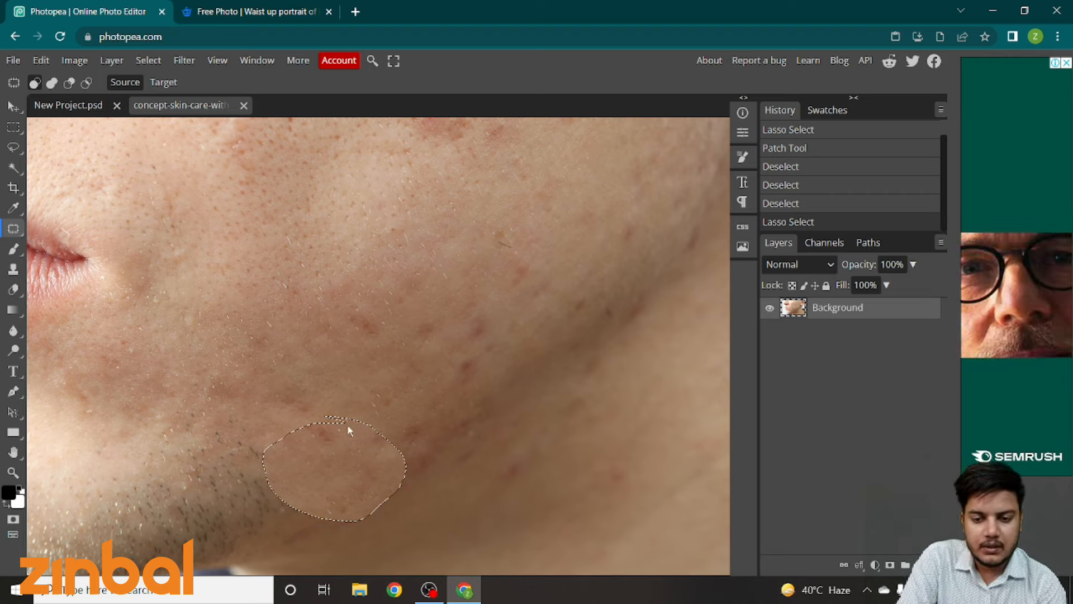
pyautogui.scroll(-2, 506, 451)
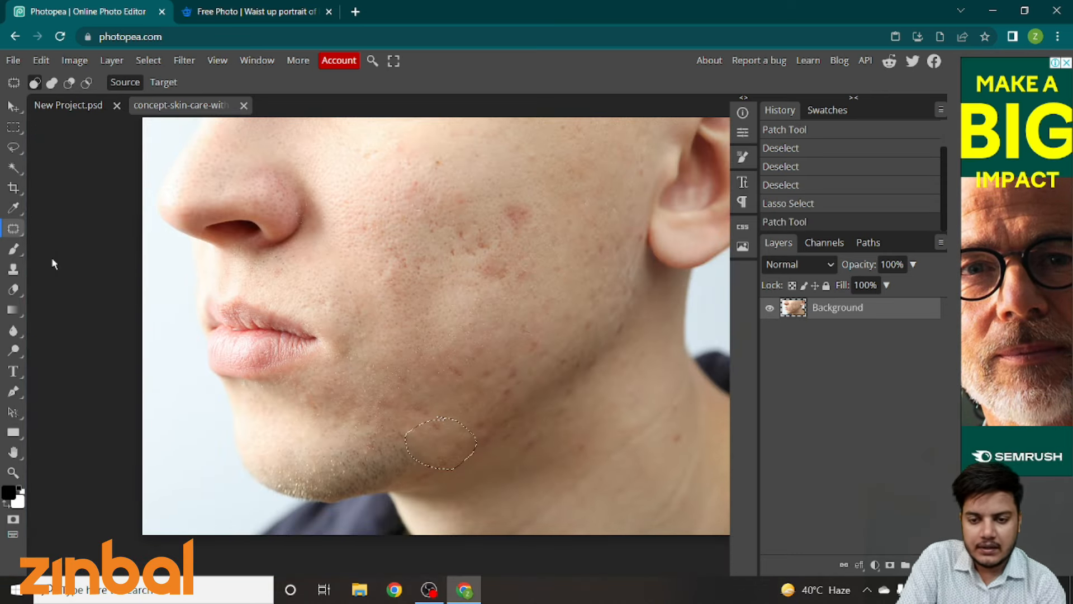
# - Switch to the Brush Tool and try a stroke on the upper cheek
pyautogui.click(17, 249)
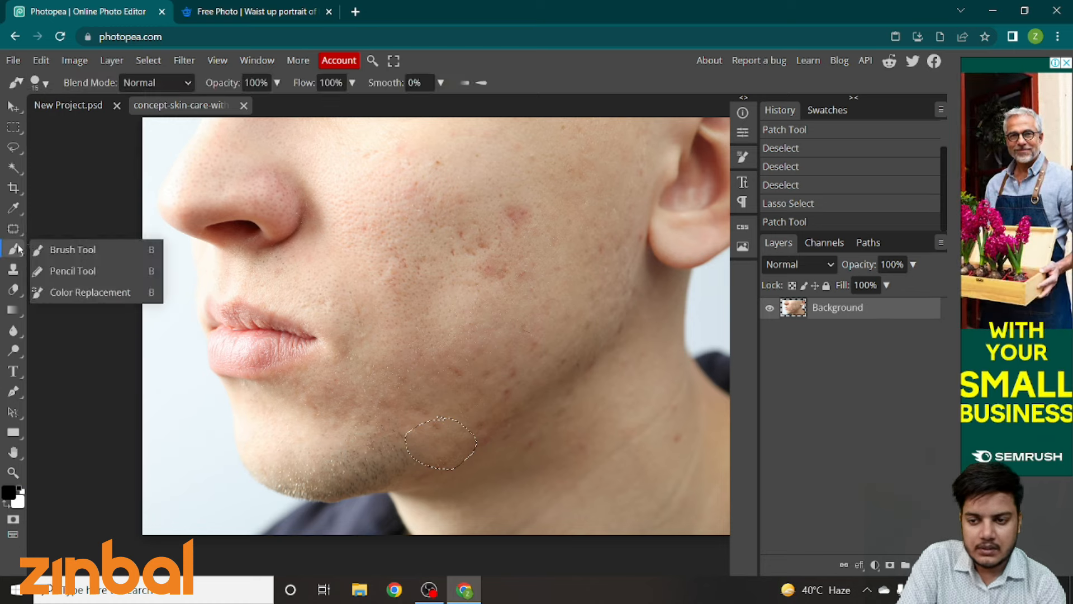
pyautogui.click(70, 250)
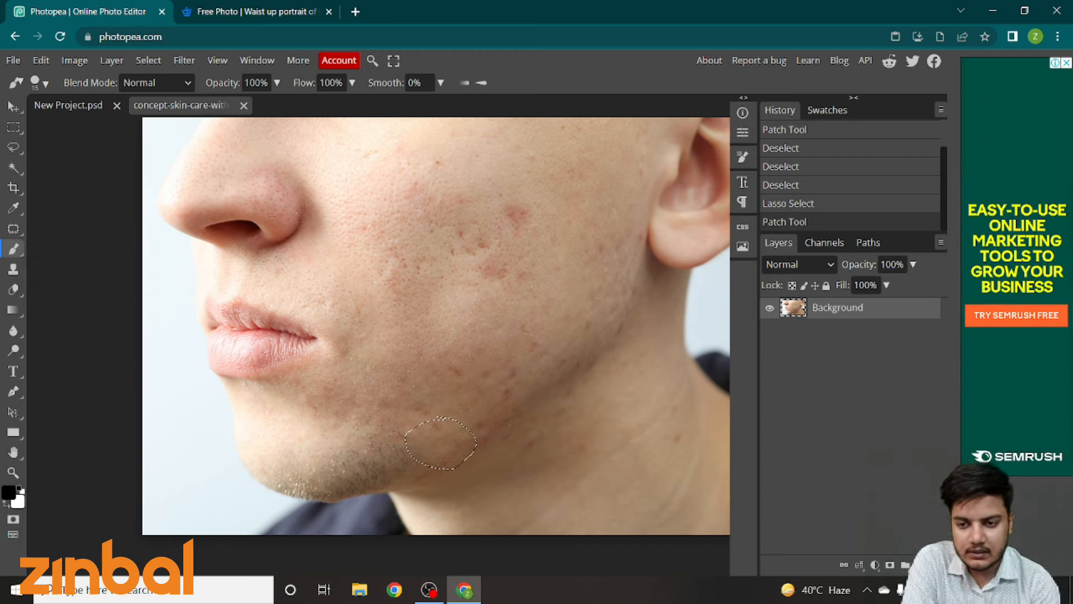
pyautogui.moveTo(433, 203); pyautogui.dragTo(408, 194)
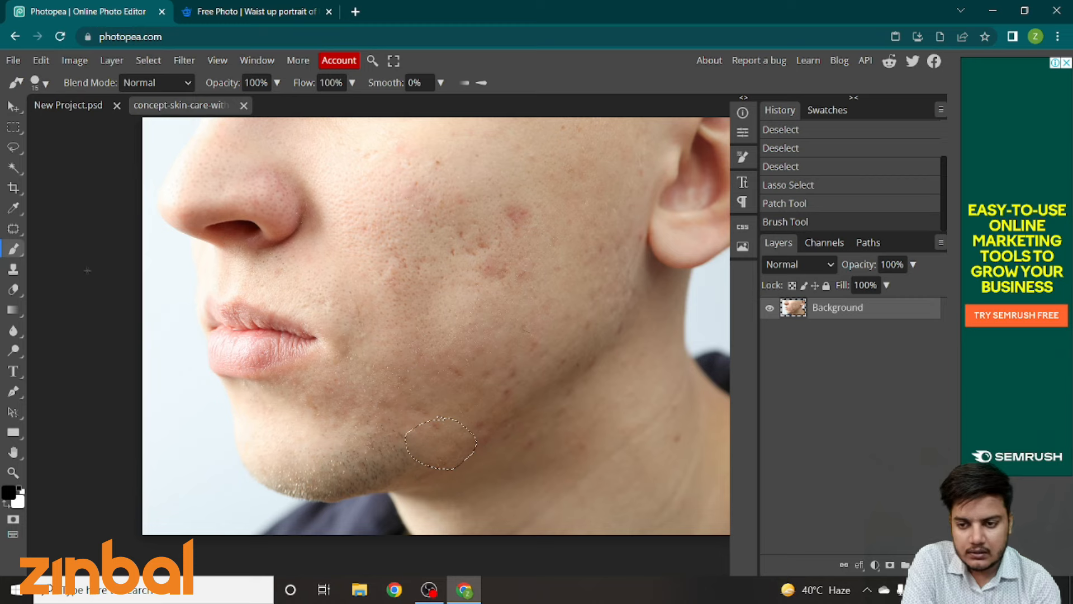
pyautogui.rightClick(13, 249)
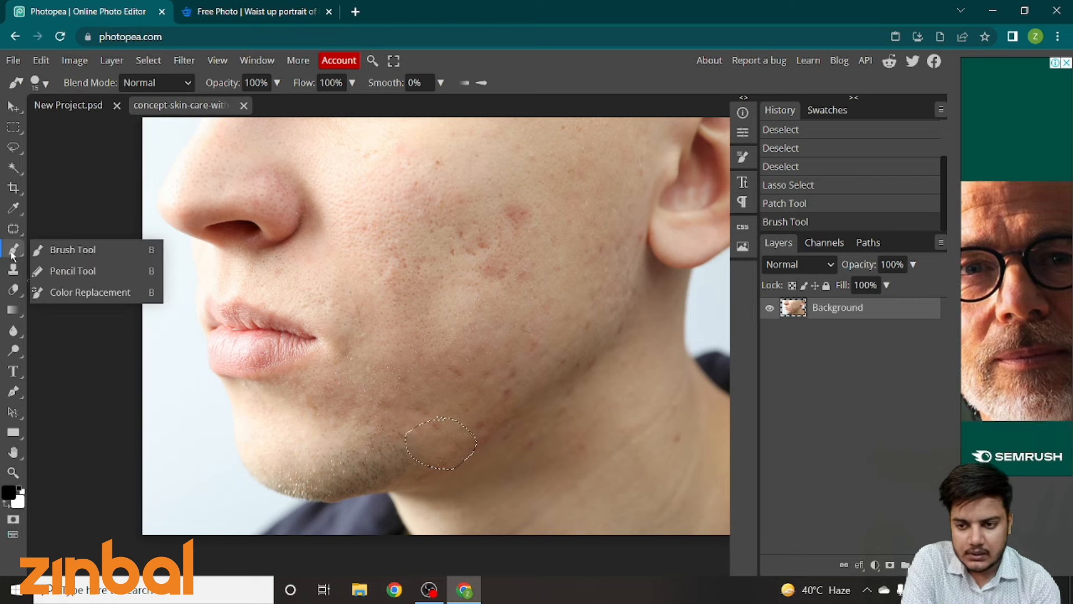
pyautogui.click(57, 249)
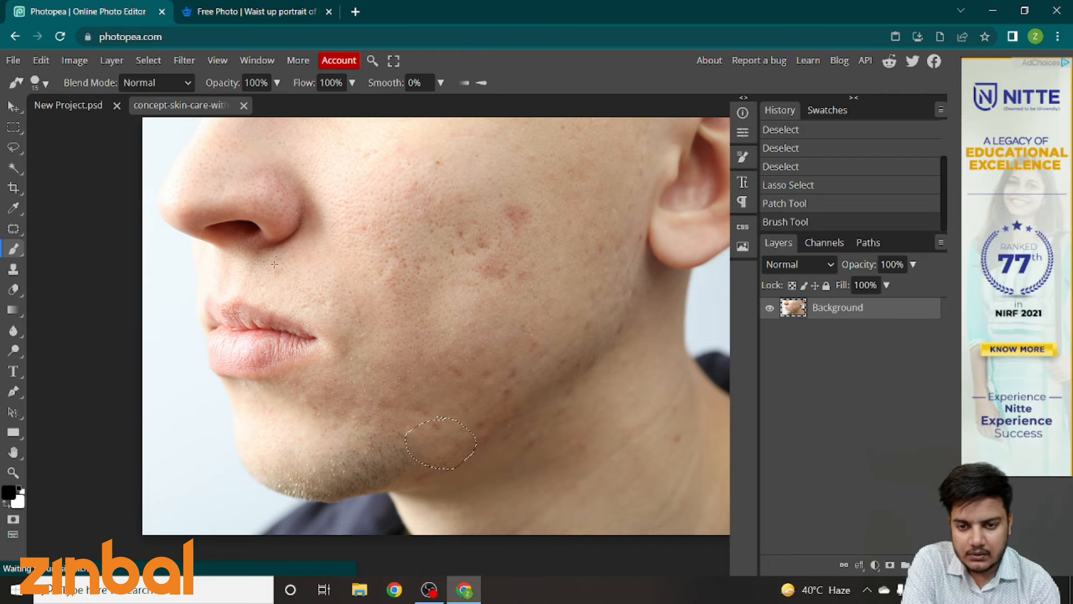
# - Enlarge the brush to about 108 px and try painting several strokes and dabs across the cheek
pyautogui.rightClick(19, 255)
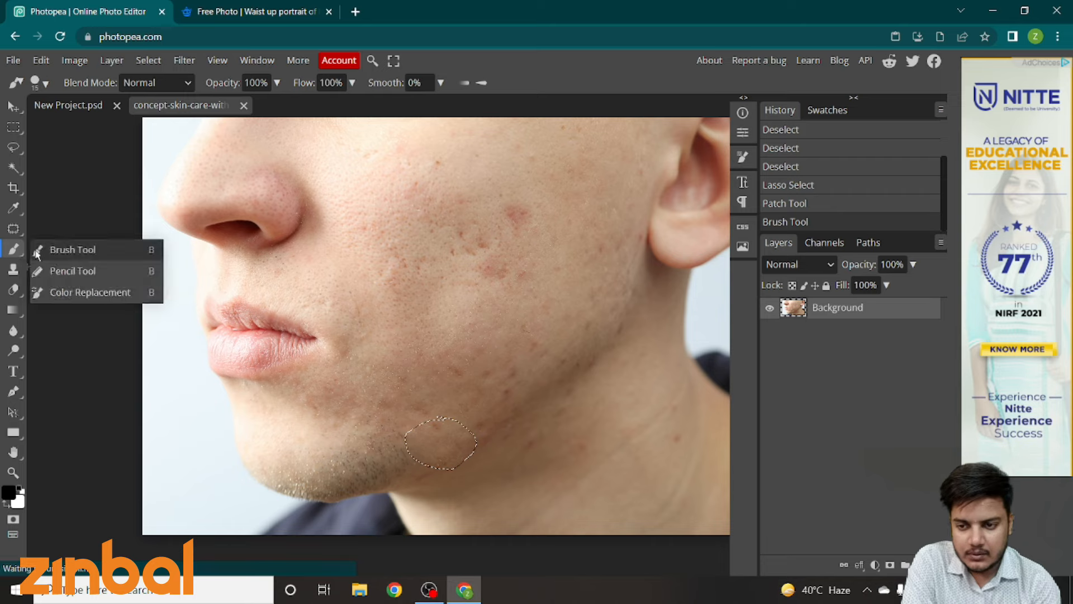
pyautogui.click(38, 83)
pyautogui.moveTo(129, 124)
pyautogui.mouseDown()
pyautogui.moveTo(179, 121)
pyautogui.moveTo(152, 121)
pyautogui.mouseUp()
pyautogui.click(373, 239)
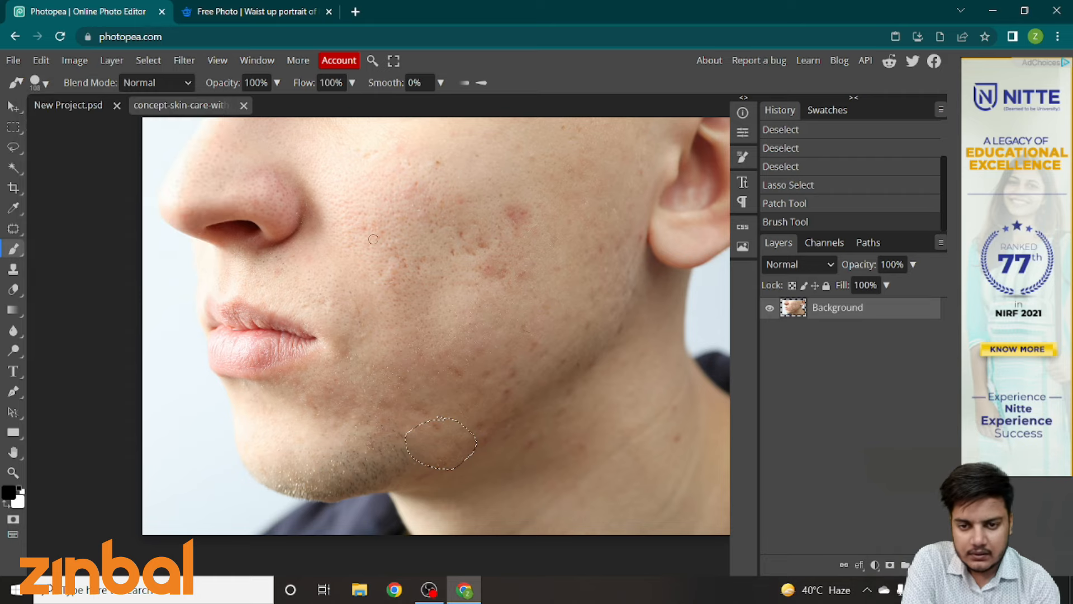
pyautogui.moveTo(378, 198); pyautogui.dragTo(382, 197)
pyautogui.click(404, 244)
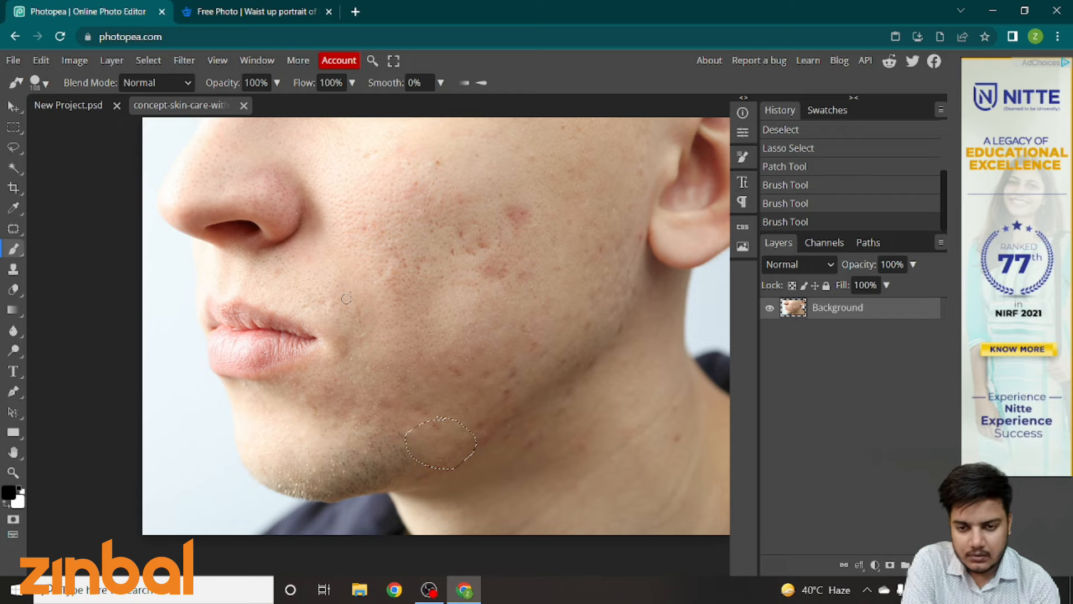
pyautogui.click(413, 368)
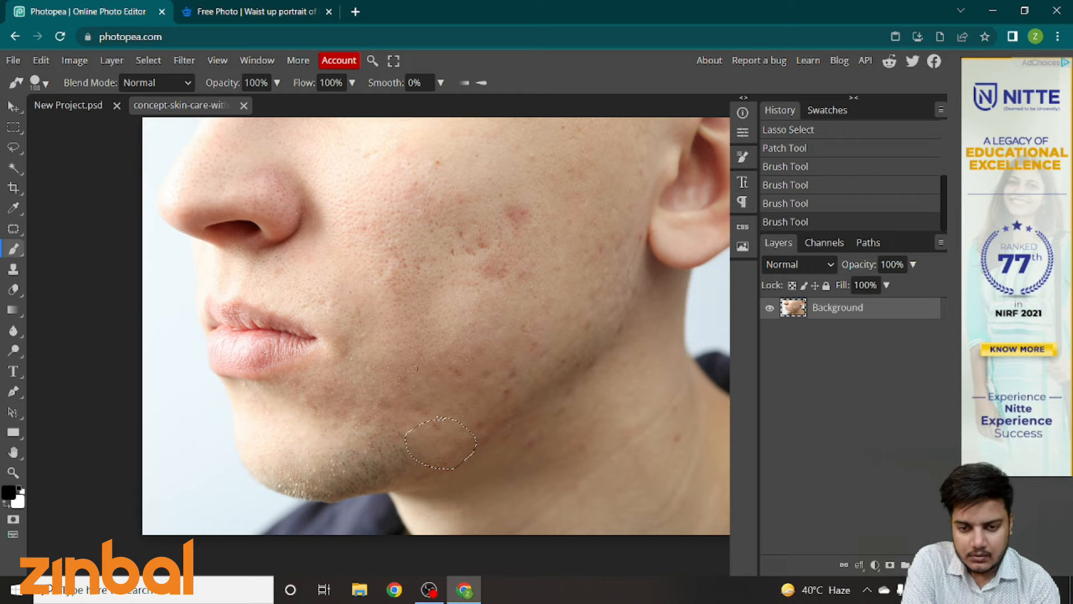
pyautogui.click(499, 226)
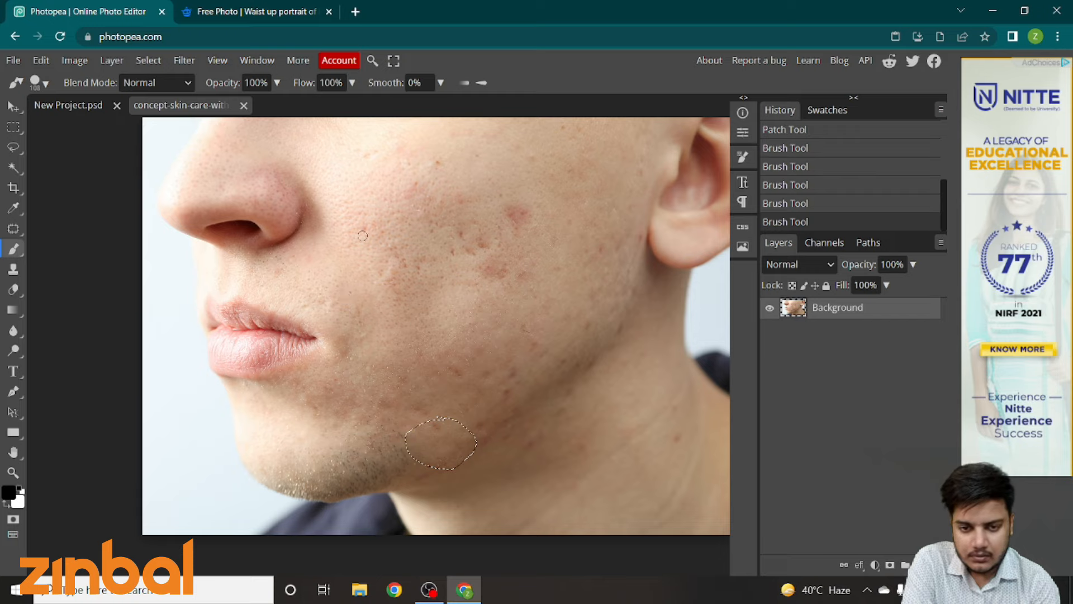
# - Check the size and hardness settings of the Brush Tool
pyautogui.rightClick(15, 254)
pyautogui.click(49, 254)
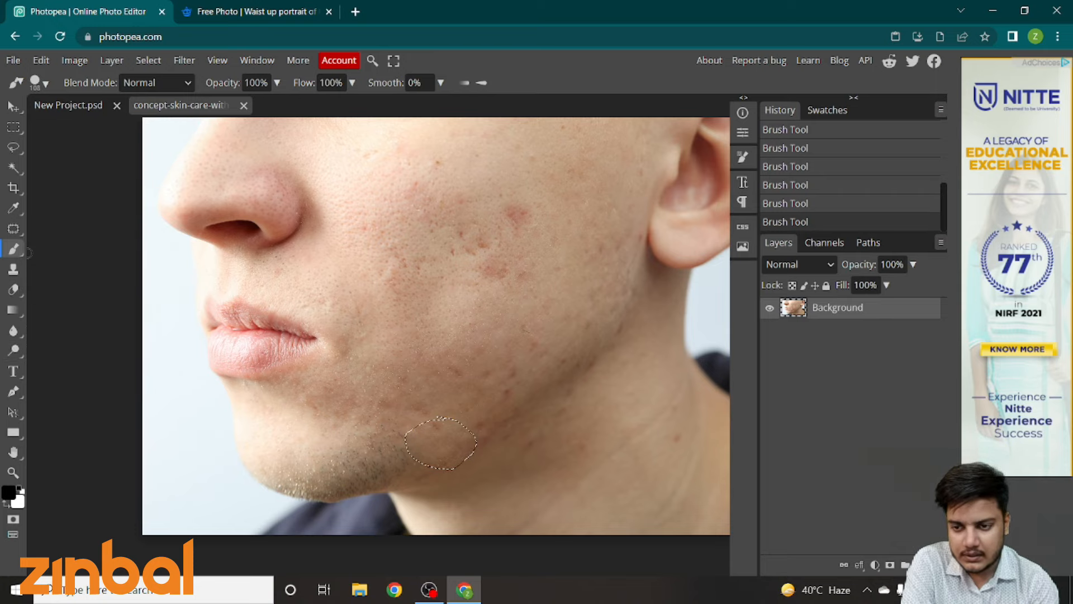
pyautogui.click(38, 83)
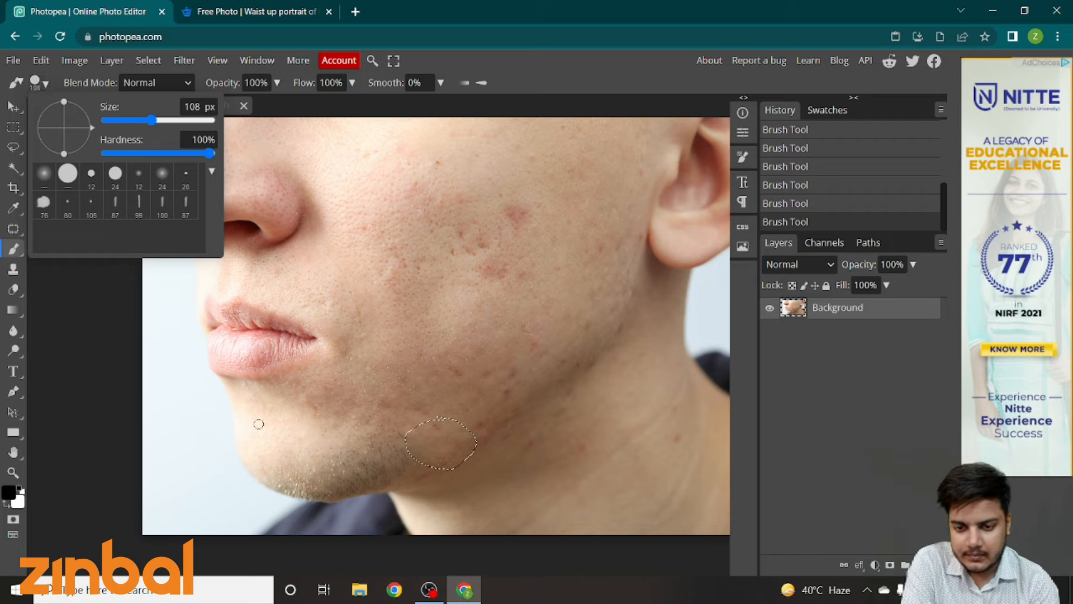
pyautogui.click(85, 375)
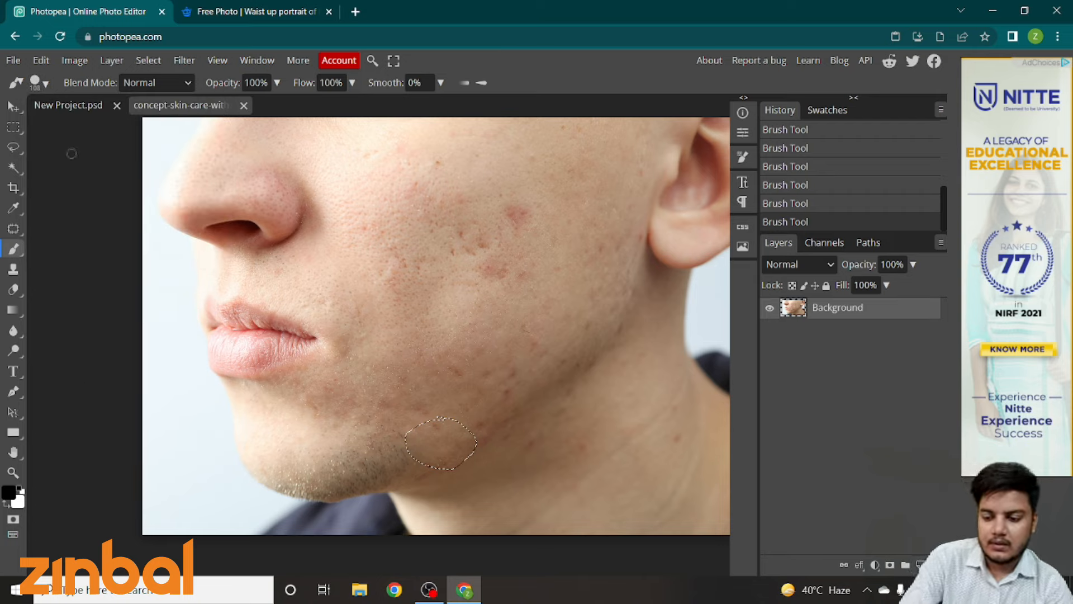
# - Reload the editor page, discarding unsaved changes, and create a blank 1080 × 1080 px project from the Instagram preset
pyautogui.click(60, 37)
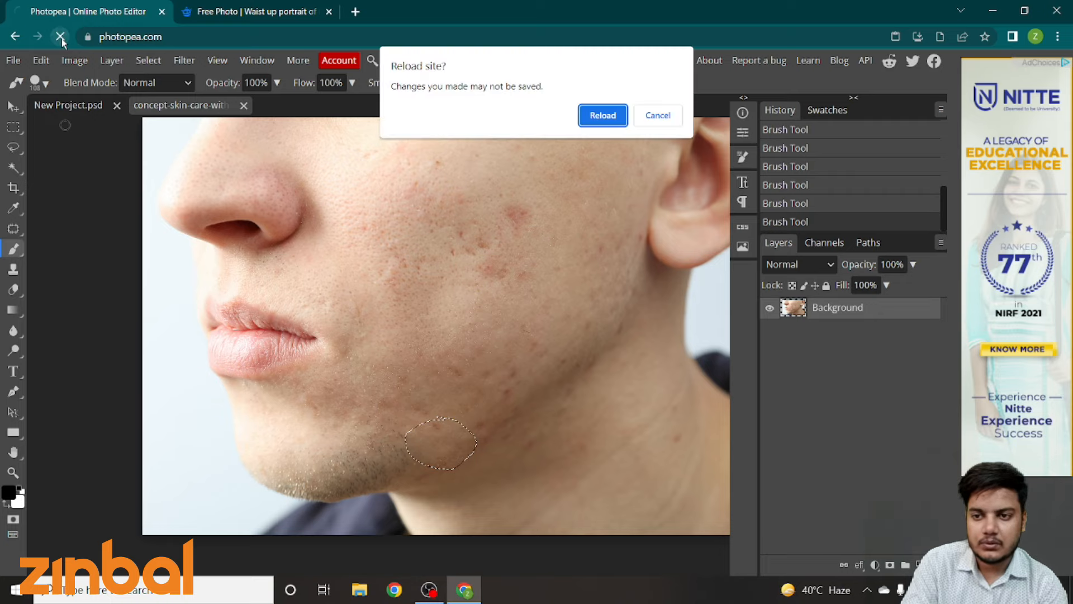
pyautogui.click(602, 115)
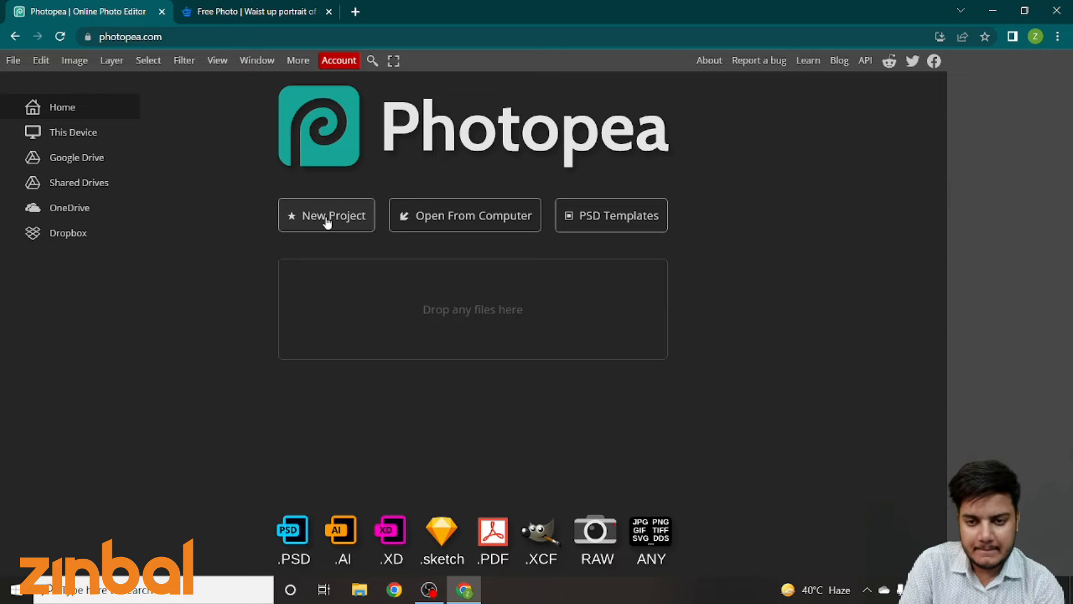
pyautogui.click(328, 222)
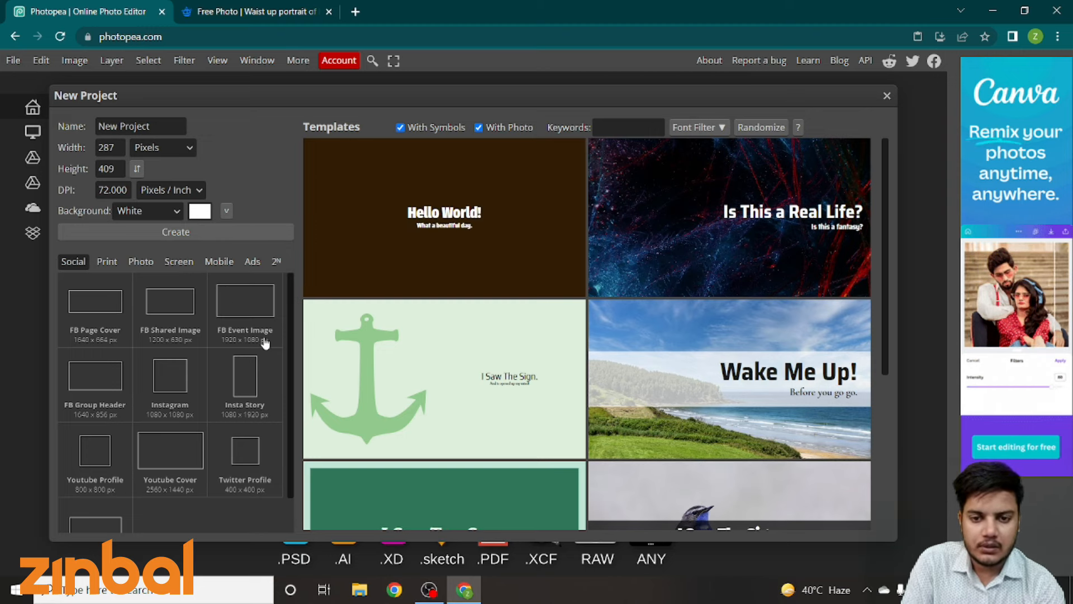
pyautogui.click(179, 379)
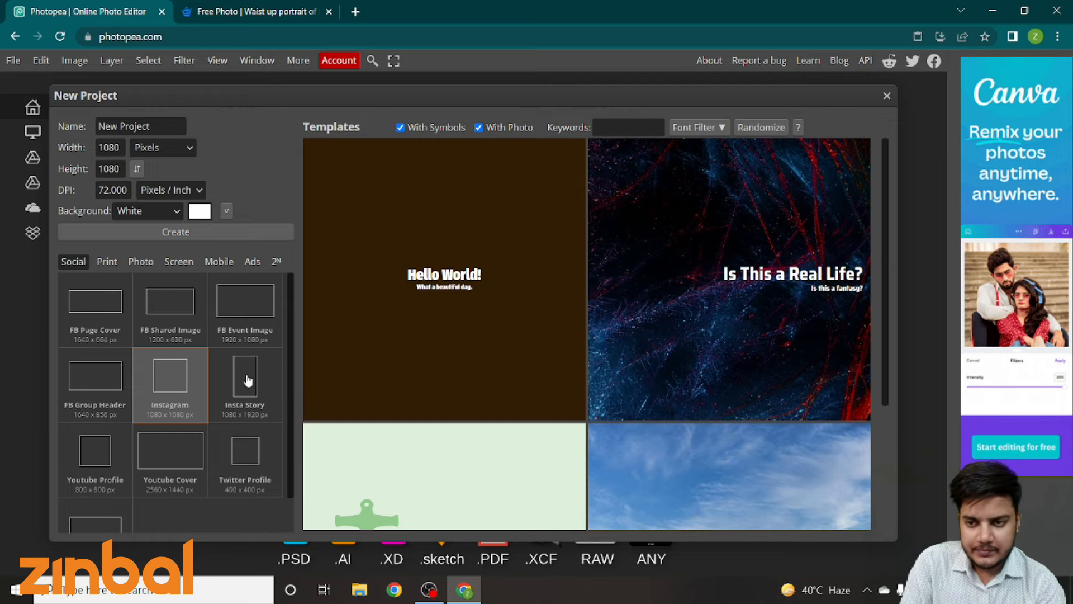
pyautogui.click(186, 236)
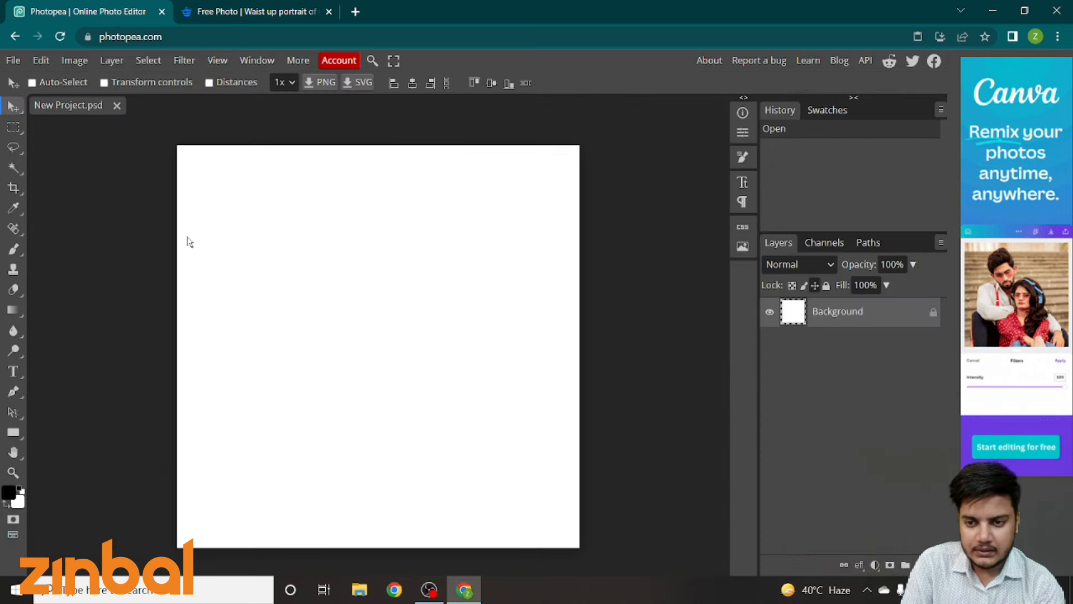
pyautogui.click(13, 59)
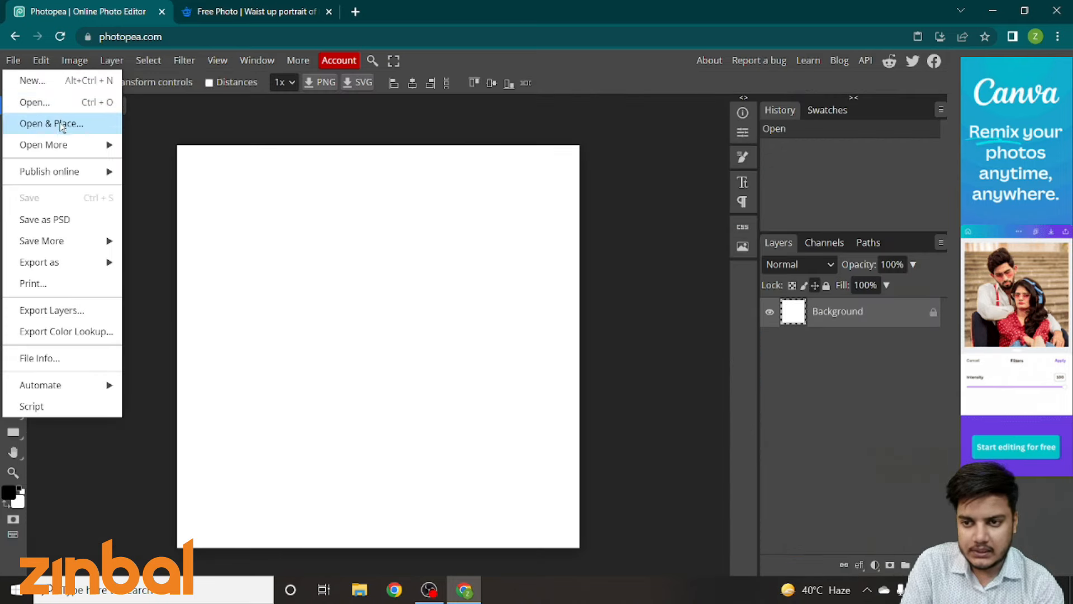
pyautogui.moveTo(75, 158)
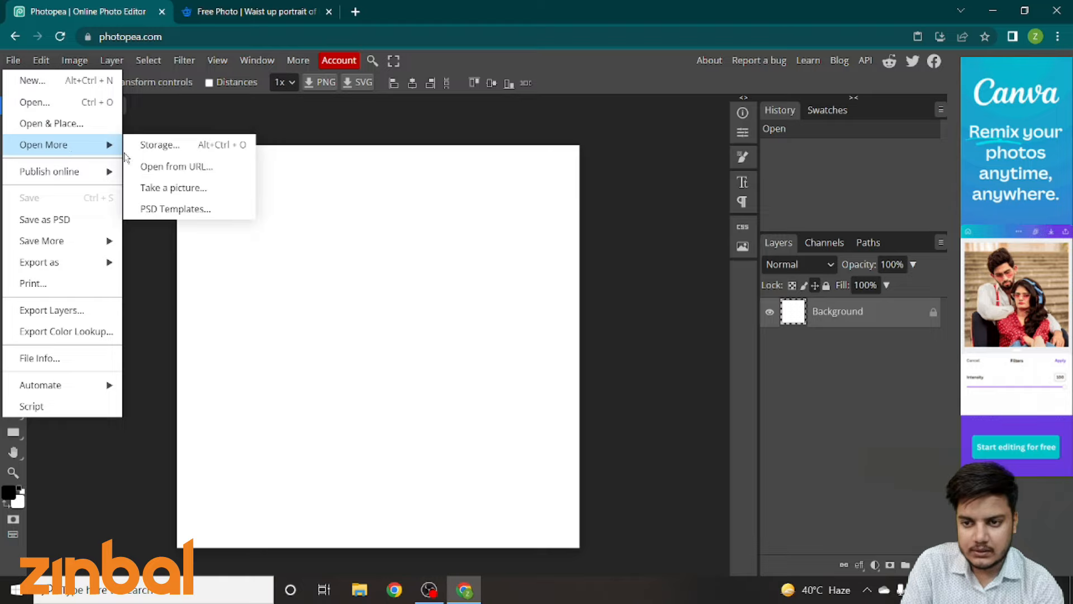
pyautogui.click(160, 190)
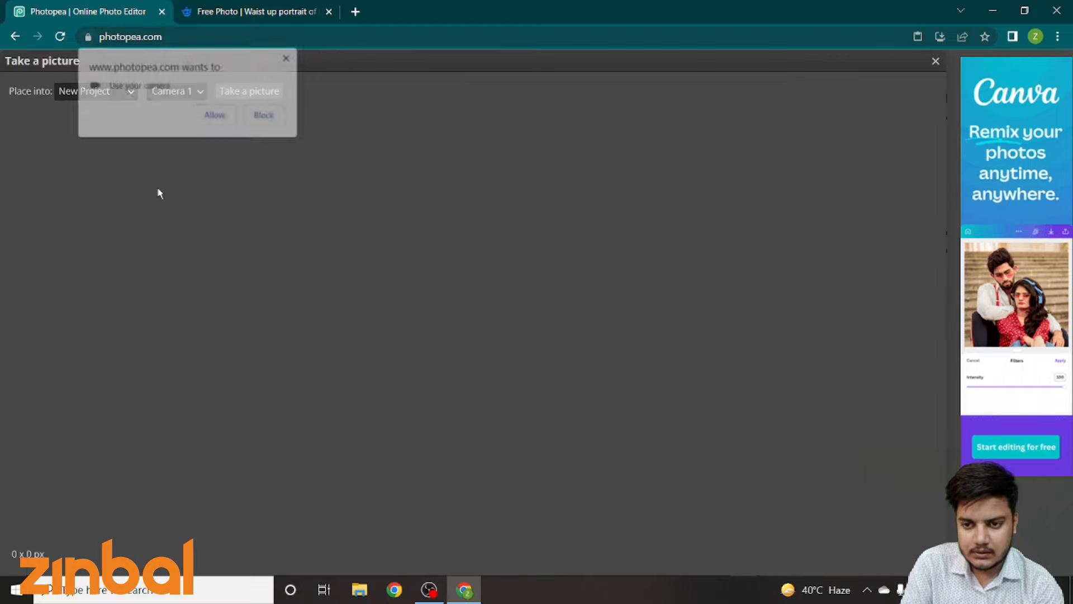
pyautogui.click(289, 55)
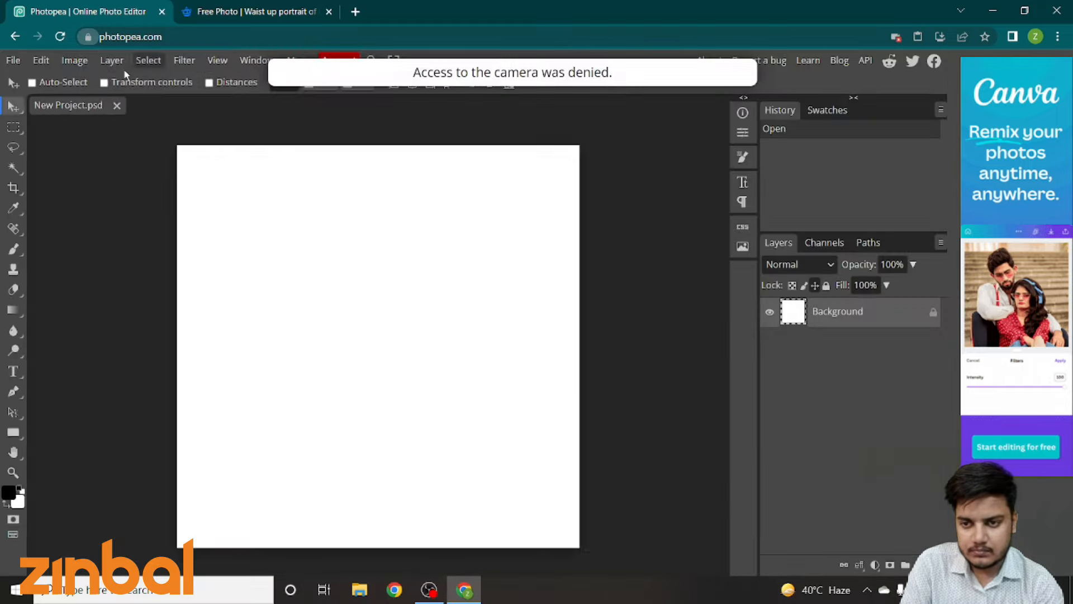
# - Open the image concept-skin-care-with-problem-skin-close-up from the New folder directory
pyautogui.click(17, 63)
pyautogui.moveTo(53, 145)
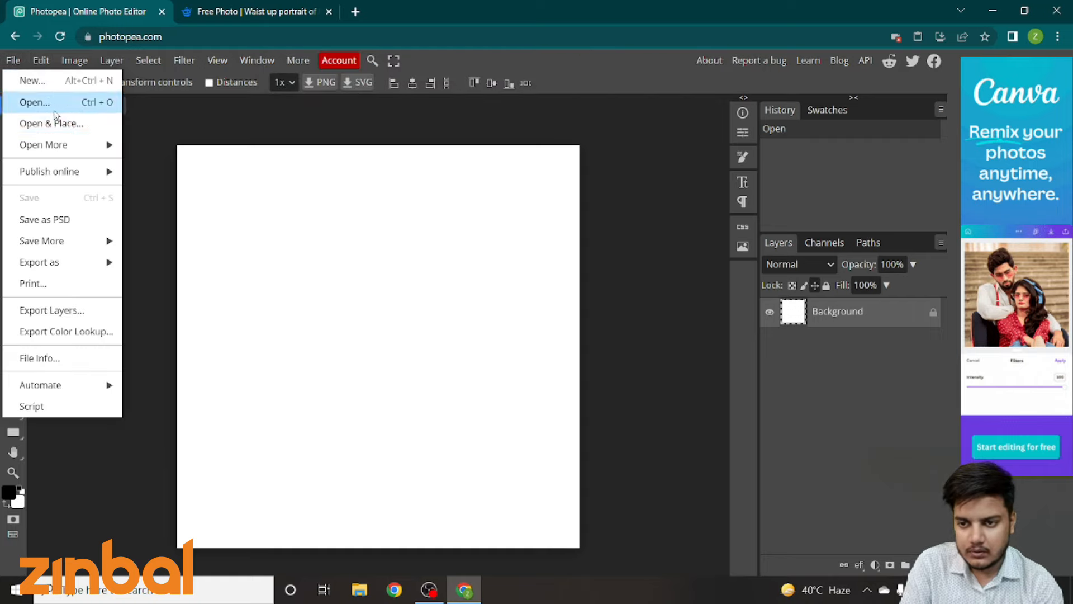
pyautogui.click(35, 102)
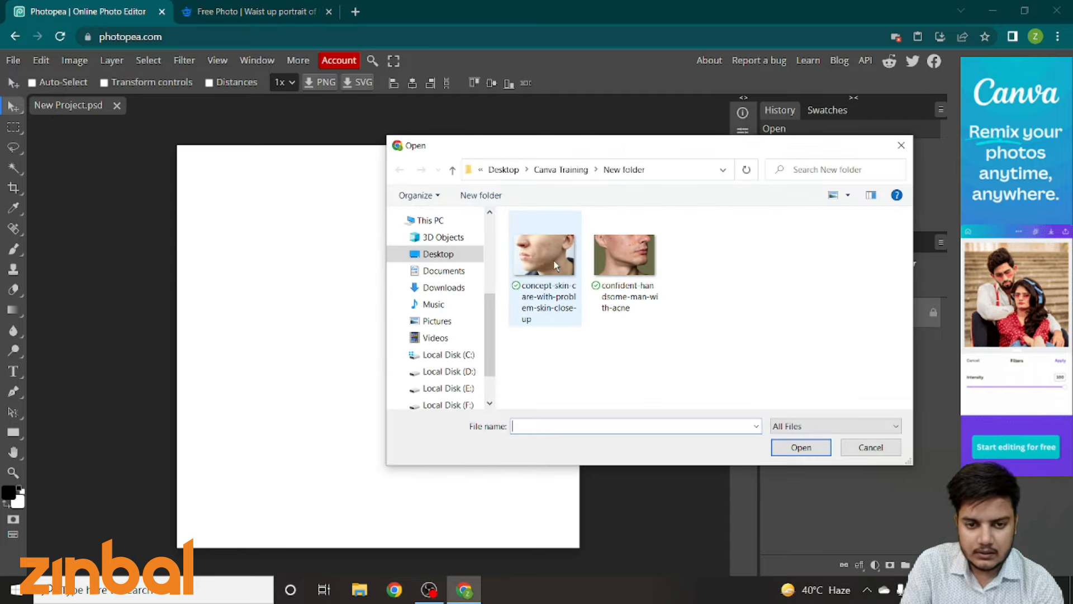
pyautogui.click(553, 265)
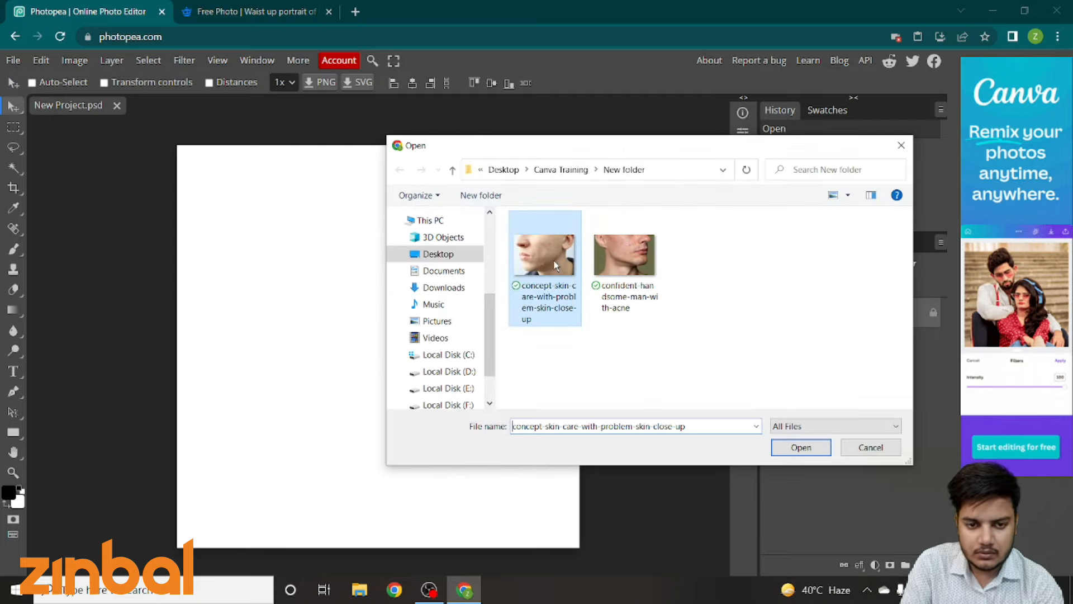
pyautogui.click(814, 447)
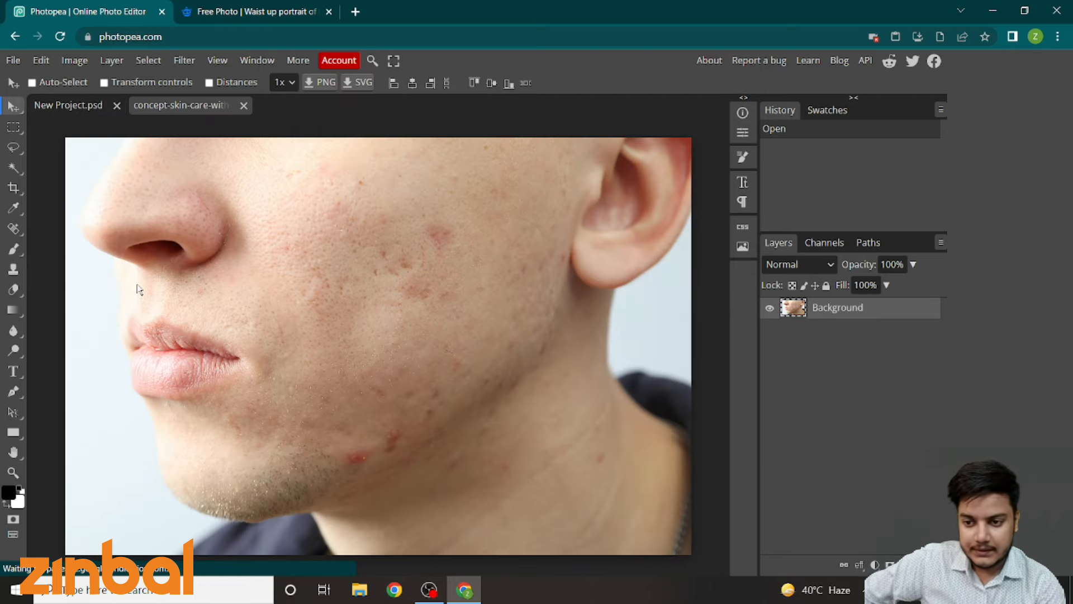
# - Set the Brush Tool to about 176 px and scribble in black across the middle of the cheek
pyautogui.click(15, 253)
pyautogui.click(53, 253)
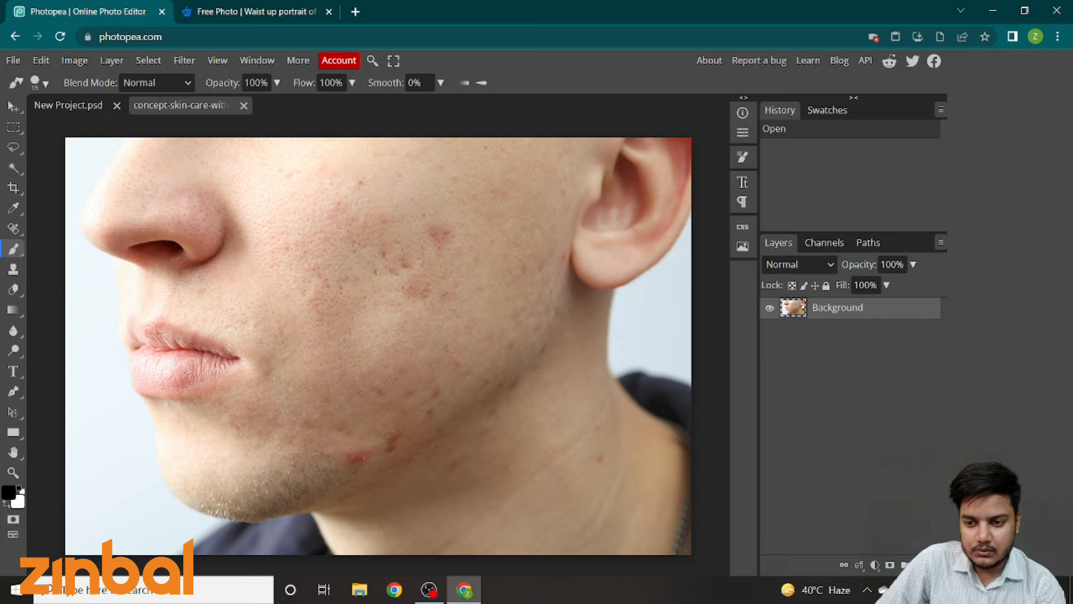
pyautogui.click(46, 85)
pyautogui.moveTo(120, 122); pyautogui.dragTo(162, 124)
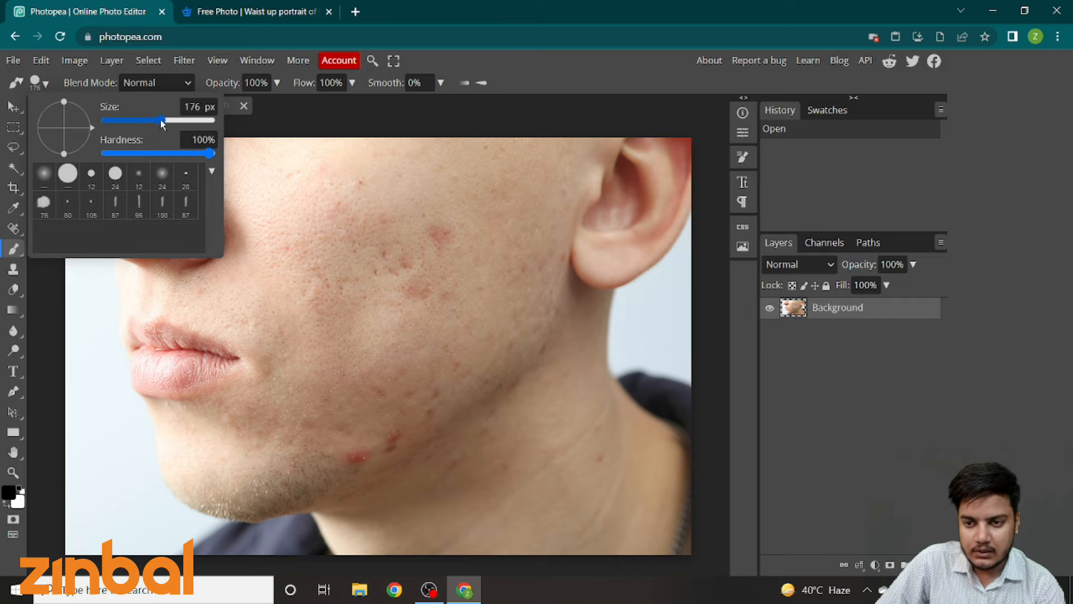
pyautogui.moveTo(350, 231)
pyautogui.mouseDown()
pyautogui.moveTo(375, 203)
pyautogui.moveTo(420, 206)
pyautogui.moveTo(369, 261)
pyautogui.moveTo(320, 290)
pyautogui.moveTo(366, 266)
pyautogui.moveTo(382, 230)
pyautogui.moveTo(392, 252)
pyautogui.mouseUp()
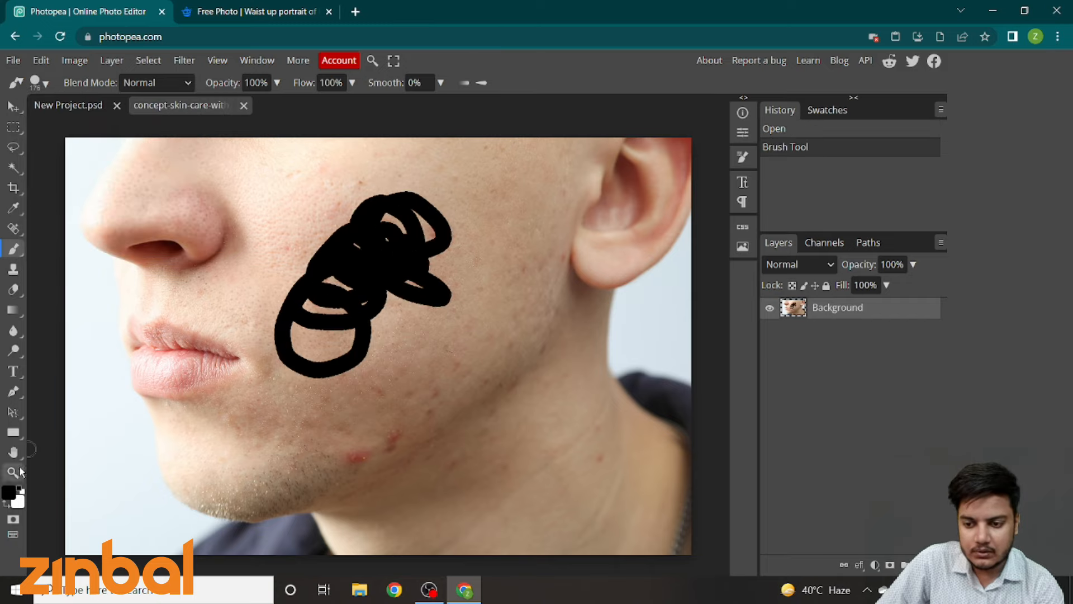
# - Set the foreground colour to white (ffffff) and scribble with the brush over the cheek beside the black stroke
pyautogui.click(8, 493)
pyautogui.moveTo(209, 282); pyautogui.dragTo(117, 192)
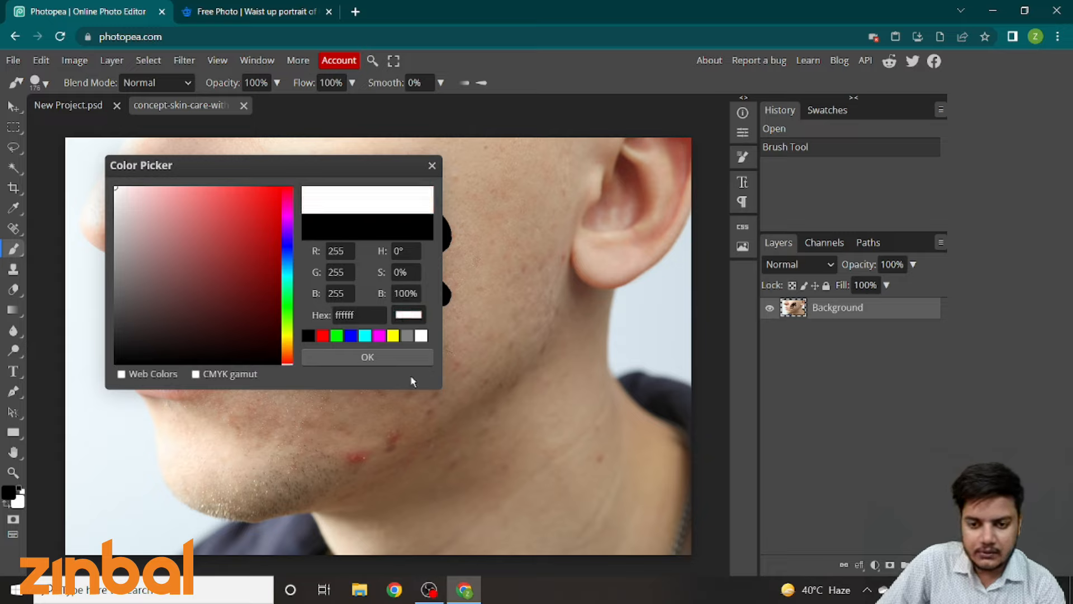
pyautogui.click(384, 358)
pyautogui.moveTo(445, 288)
pyautogui.mouseDown()
pyautogui.moveTo(447, 323)
pyautogui.moveTo(467, 252)
pyautogui.moveTo(458, 223)
pyautogui.moveTo(461, 291)
pyautogui.moveTo(422, 262)
pyautogui.moveTo(450, 292)
pyautogui.moveTo(404, 281)
pyautogui.mouseUp()
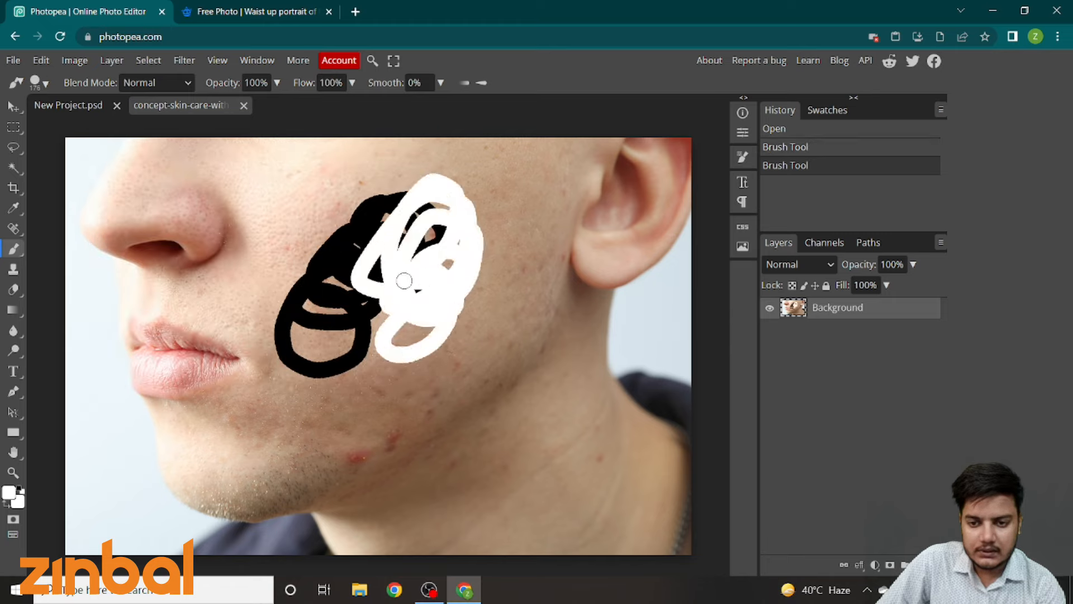
# - Sample a brownish skin tone from the face with the Eyedropper and paint it in loops over the mouth and cheek
pyautogui.click(13, 207)
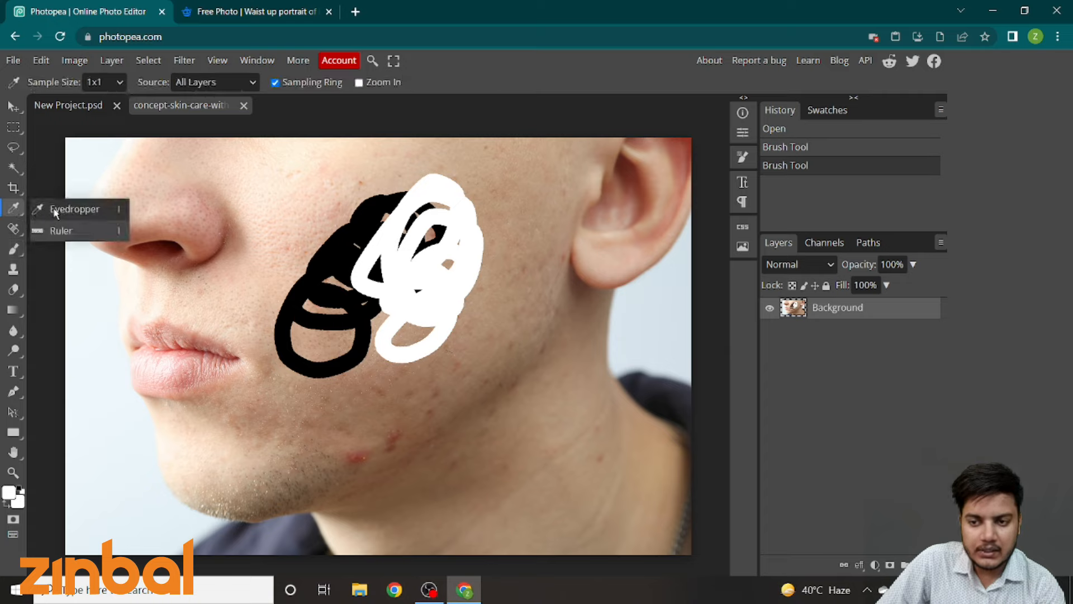
pyautogui.click(72, 210)
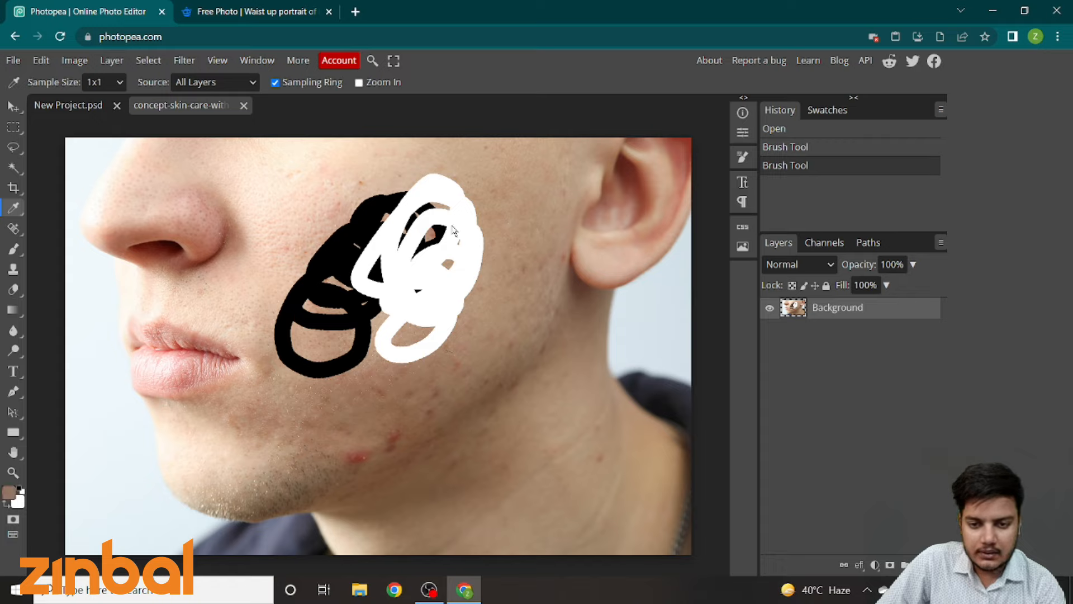
pyautogui.rightClick(14, 252)
pyautogui.click(44, 252)
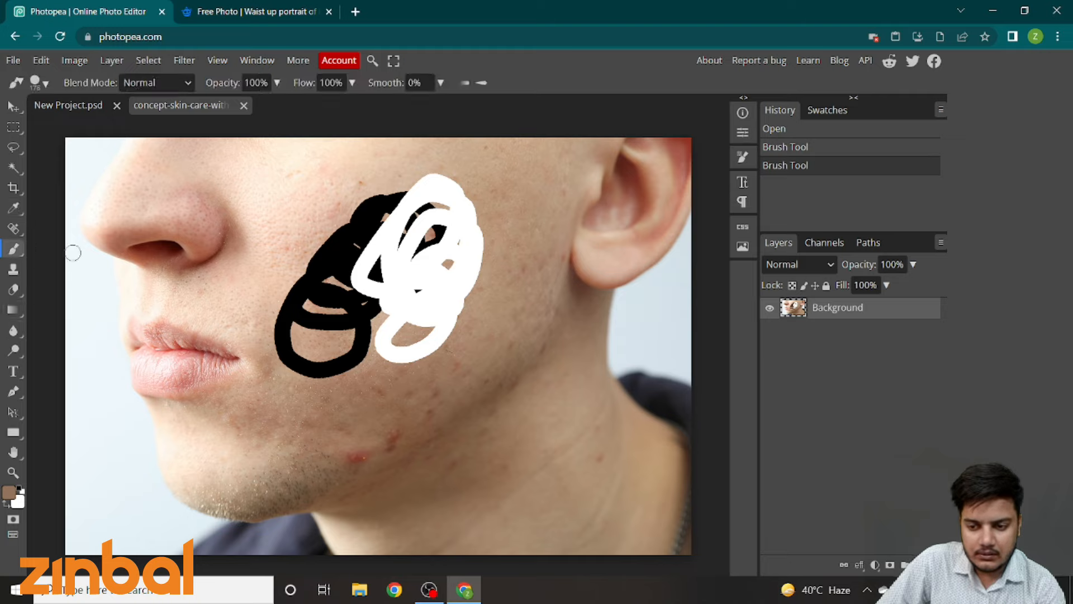
pyautogui.moveTo(252, 210)
pyautogui.mouseDown()
pyautogui.moveTo(175, 255)
pyautogui.moveTo(188, 216)
pyautogui.moveTo(220, 229)
pyautogui.moveTo(183, 304)
pyautogui.moveTo(197, 284)
pyautogui.moveTo(208, 324)
pyautogui.moveTo(265, 324)
pyautogui.moveTo(300, 429)
pyautogui.moveTo(282, 419)
pyautogui.moveTo(277, 440)
pyautogui.moveTo(228, 436)
pyautogui.moveTo(220, 406)
pyautogui.moveTo(204, 438)
pyautogui.moveTo(259, 460)
pyautogui.moveTo(333, 389)
pyautogui.moveTo(421, 185)
pyautogui.moveTo(324, 153)
pyautogui.moveTo(314, 234)
pyautogui.moveTo(290, 219)
pyautogui.moveTo(389, 218)
pyautogui.mouseUp()
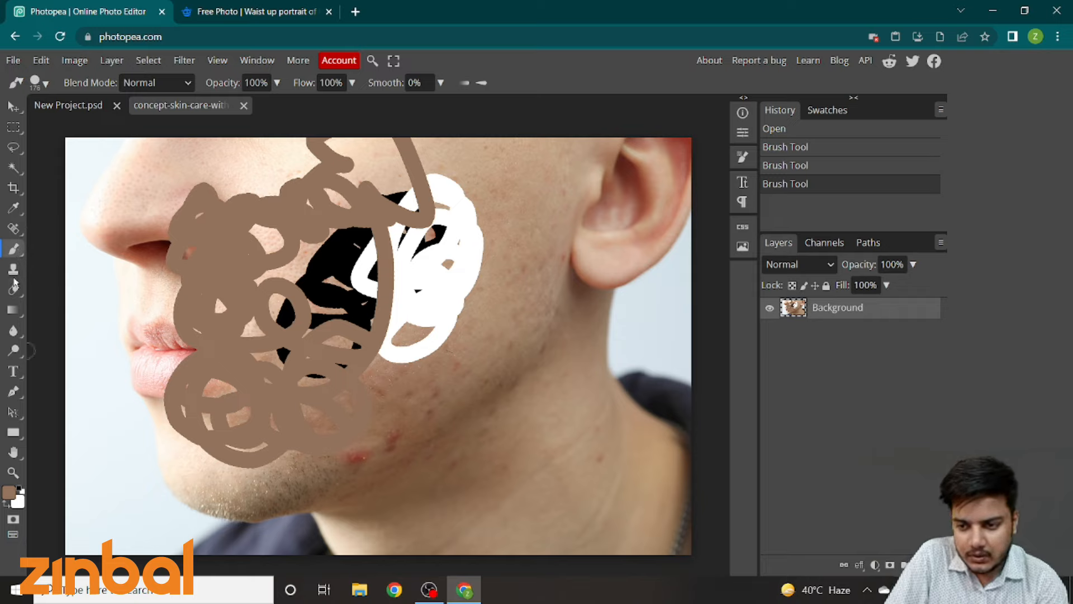
# - Switch to the Clone Tool and undo the black, white and brown brush strokes on the face
pyautogui.click(14, 270)
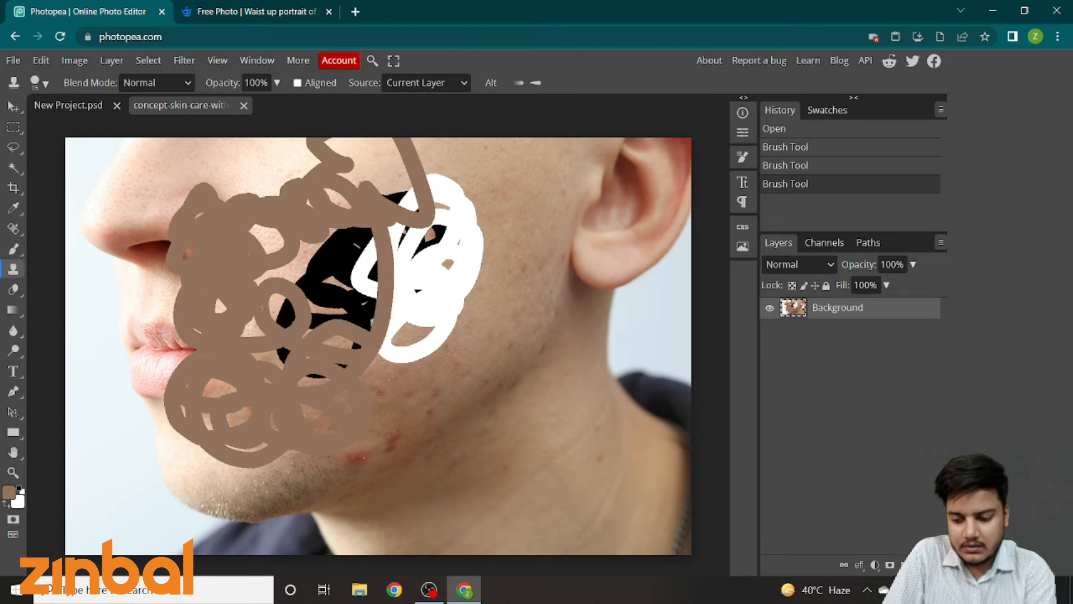
pyautogui.hotkey('ctrl', 'z')
pyautogui.hotkey('ctrl', 'z')
pyautogui.hotkey('ctrl', 'z')
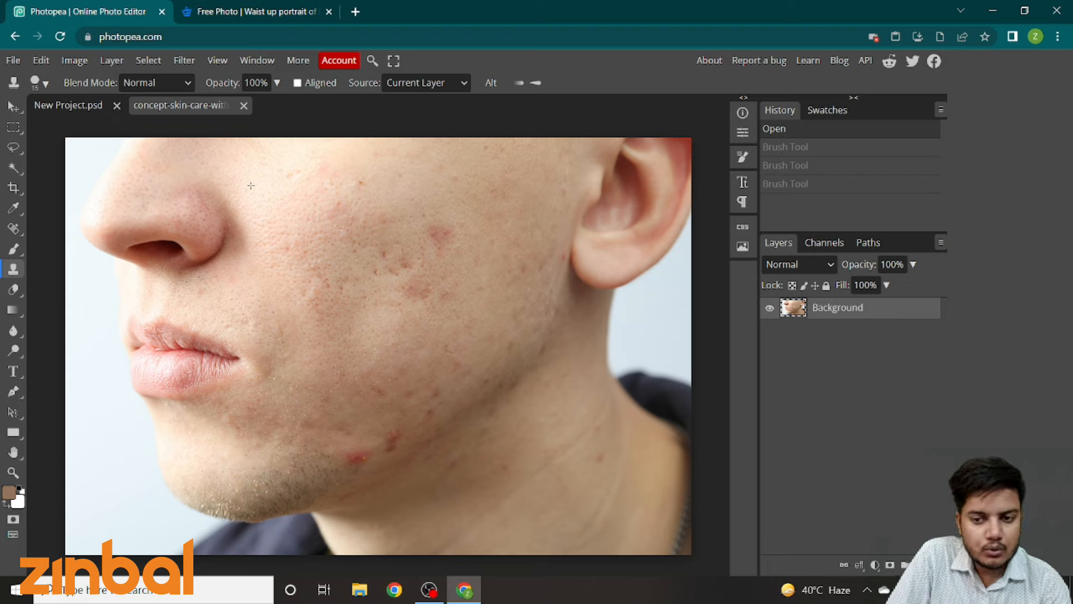
# - With the Clone Tool enlarged to about 420 px, clone the lips onto the middle of the cheek and undo it
pyautogui.click(278, 185)
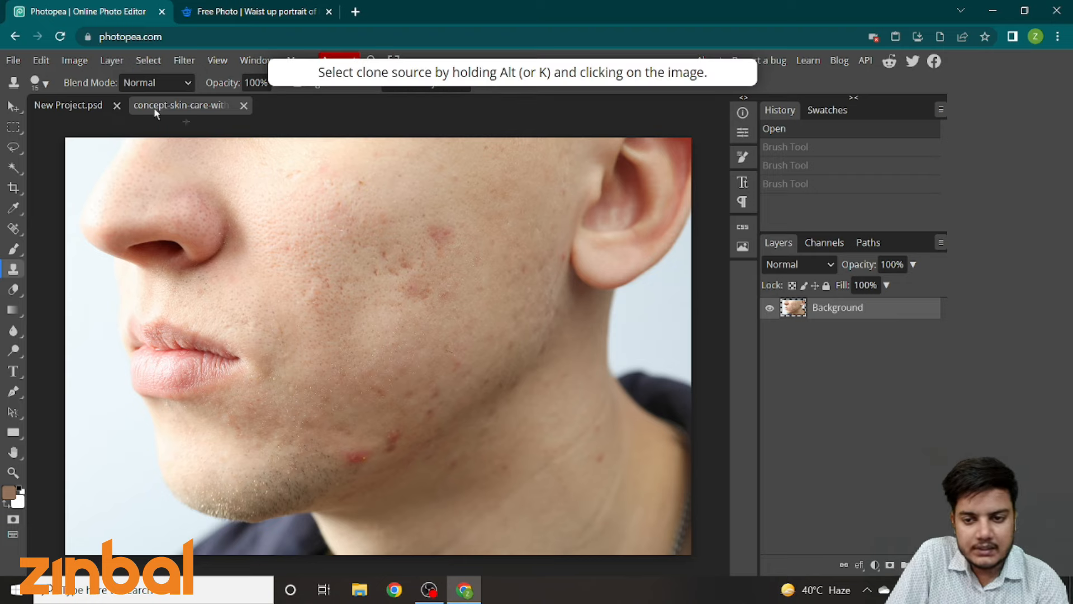
pyautogui.click(45, 85)
pyautogui.moveTo(126, 119)
pyautogui.mouseDown()
pyautogui.moveTo(112, 120)
pyautogui.moveTo(182, 120)
pyautogui.mouseUp()
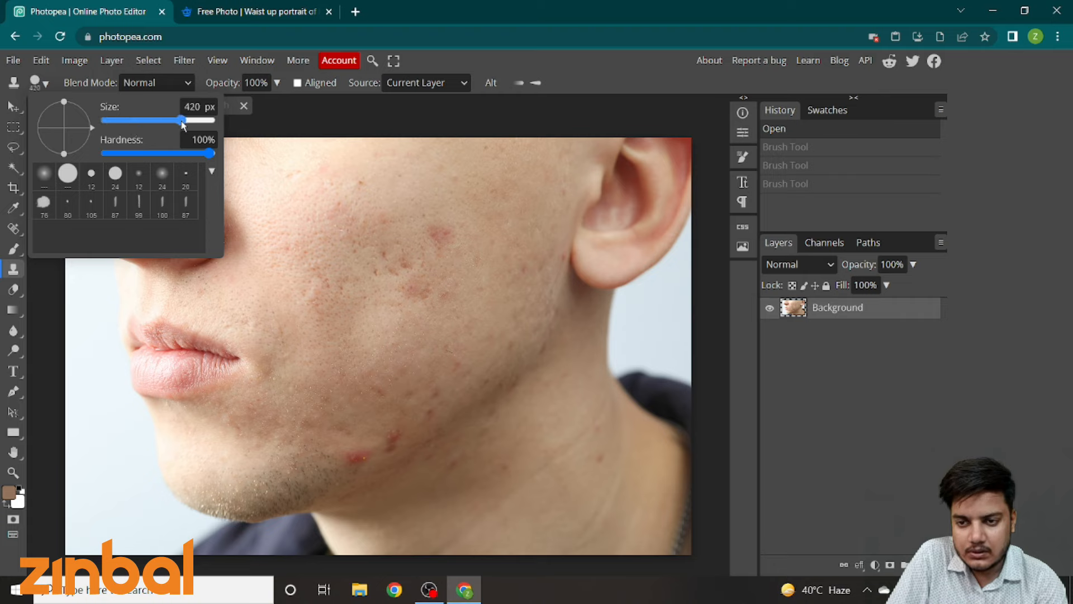
pyautogui.click(386, 230)
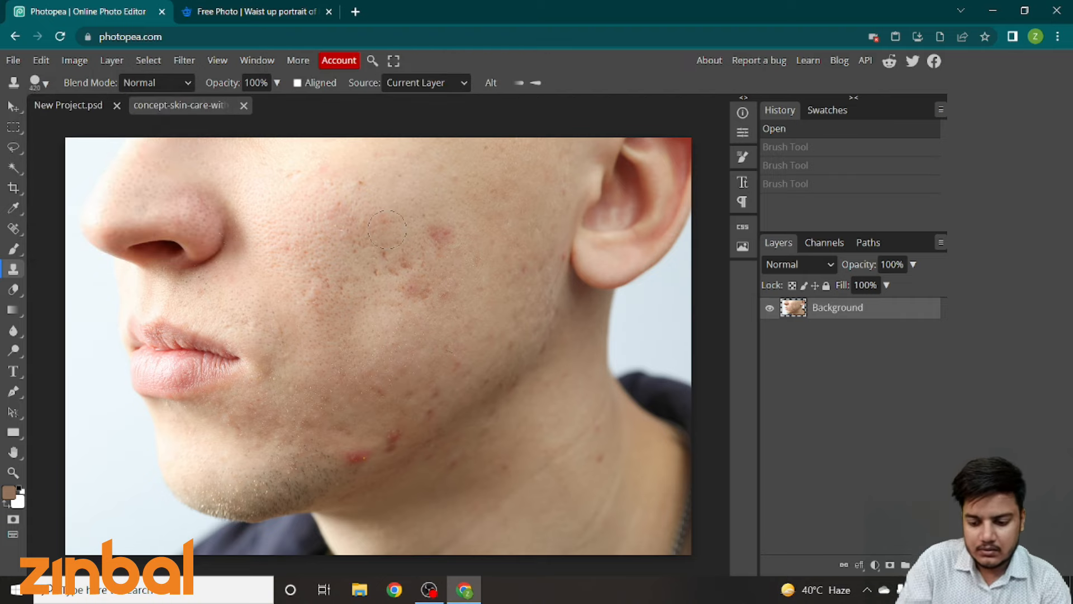
pyautogui.keyDown('alt'); pyautogui.click(149, 376); pyautogui.keyUp('alt')
pyautogui.moveTo(310, 253)
pyautogui.mouseDown()
pyautogui.moveTo(385, 283)
pyautogui.moveTo(350, 240)
pyautogui.moveTo(375, 251)
pyautogui.moveTo(335, 251)
pyautogui.moveTo(341, 211)
pyautogui.moveTo(309, 244)
pyautogui.moveTo(278, 227)
pyautogui.moveTo(294, 266)
pyautogui.moveTo(317, 289)
pyautogui.moveTo(417, 273)
pyautogui.mouseUp()
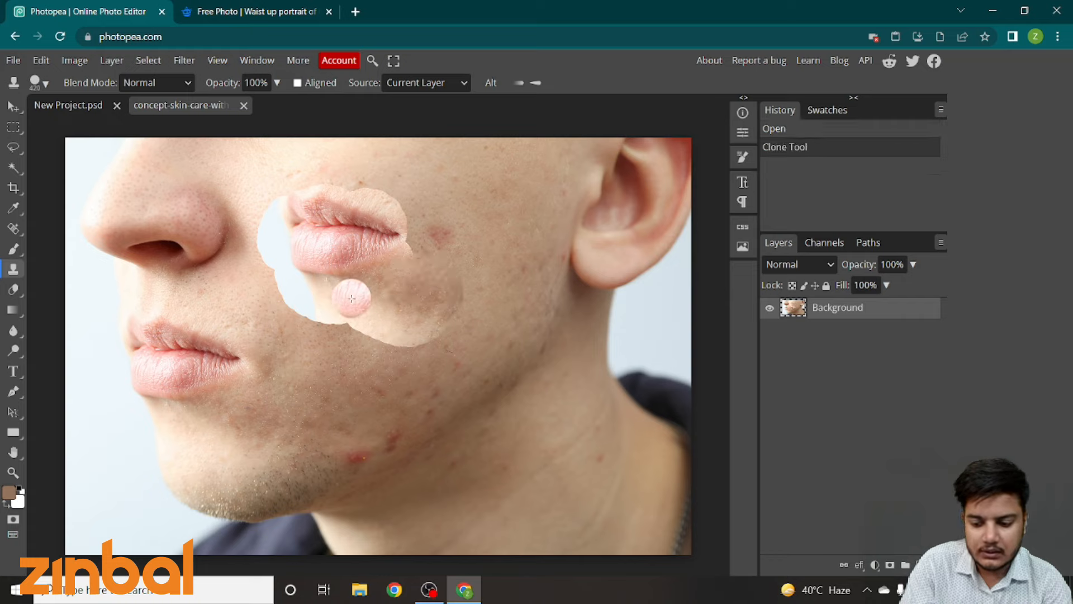
pyautogui.hotkey('ctrl', 'z')
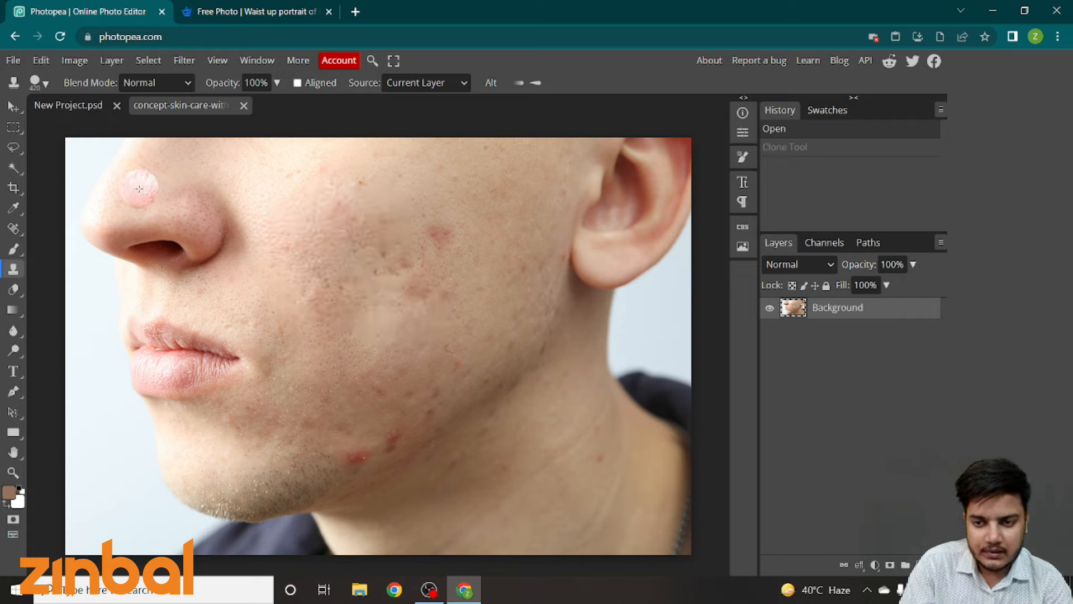
# - Sample the nose as the clone source, try cloning it onto the face and cheek, and undo each stroke
pyautogui.click(141, 189)
pyautogui.moveTo(177, 196)
pyautogui.mouseDown()
pyautogui.moveTo(162, 231)
pyautogui.moveTo(203, 189)
pyautogui.moveTo(235, 210)
pyautogui.moveTo(196, 213)
pyautogui.moveTo(184, 187)
pyautogui.moveTo(243, 175)
pyautogui.moveTo(256, 267)
pyautogui.mouseUp()
pyautogui.hotkey('ctrl', 'z')
pyautogui.hotkey('ctrl', 'z')
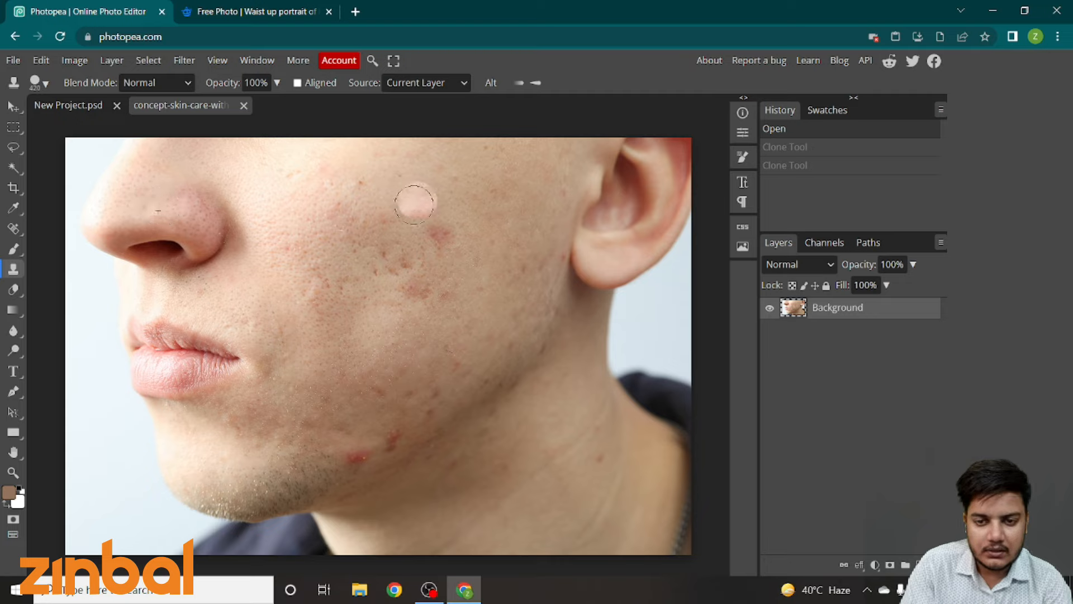
pyautogui.moveTo(414, 204)
pyautogui.mouseDown()
pyautogui.moveTo(446, 194)
pyautogui.moveTo(457, 244)
pyautogui.moveTo(370, 201)
pyautogui.moveTo(418, 181)
pyautogui.moveTo(424, 286)
pyautogui.moveTo(383, 275)
pyautogui.moveTo(428, 279)
pyautogui.moveTo(430, 249)
pyautogui.mouseUp()
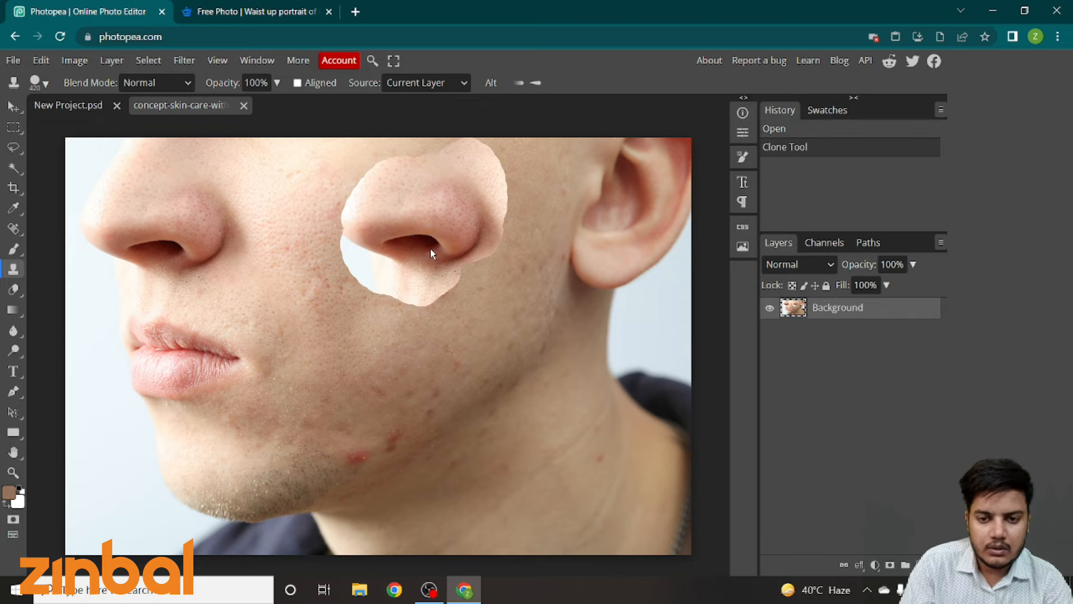
pyautogui.hotkey('ctrl', 'z')
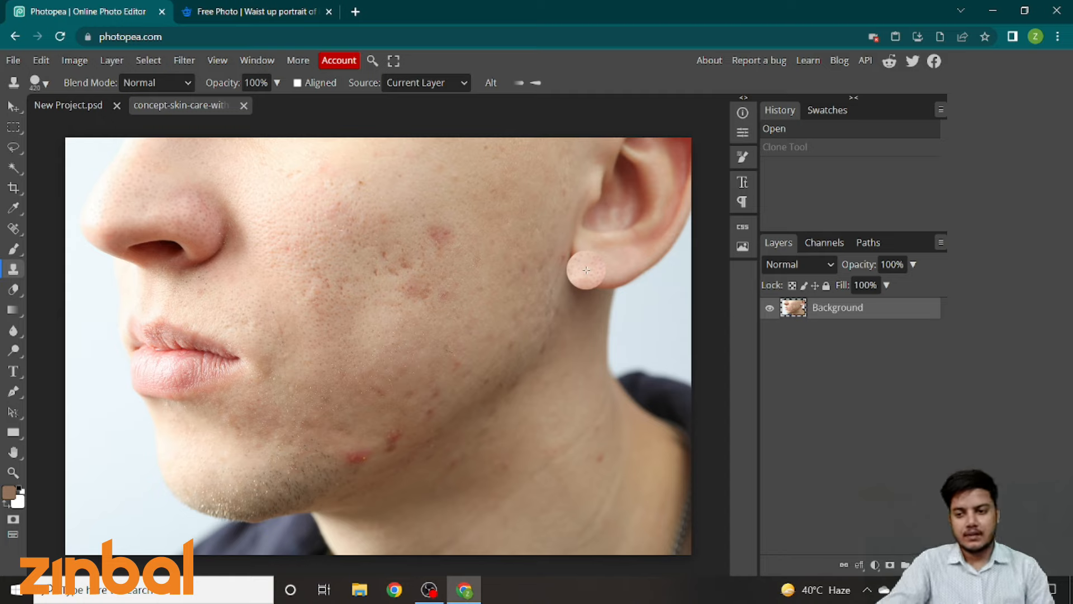
# - Erase a small patch of the light background in front of the lips with the Eraser Tool
pyautogui.click(16, 299)
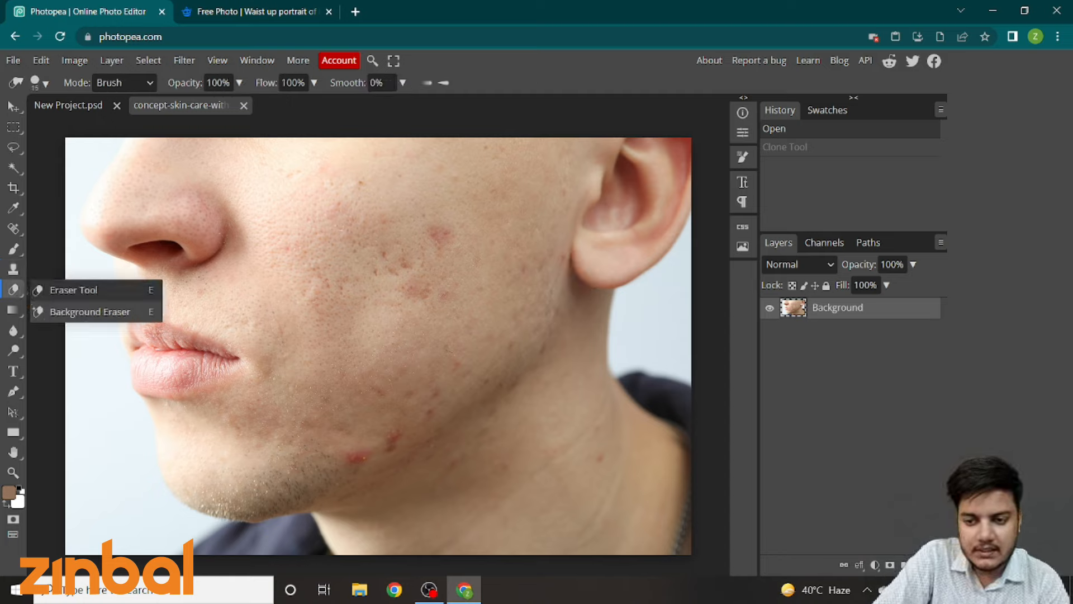
pyautogui.click(104, 289)
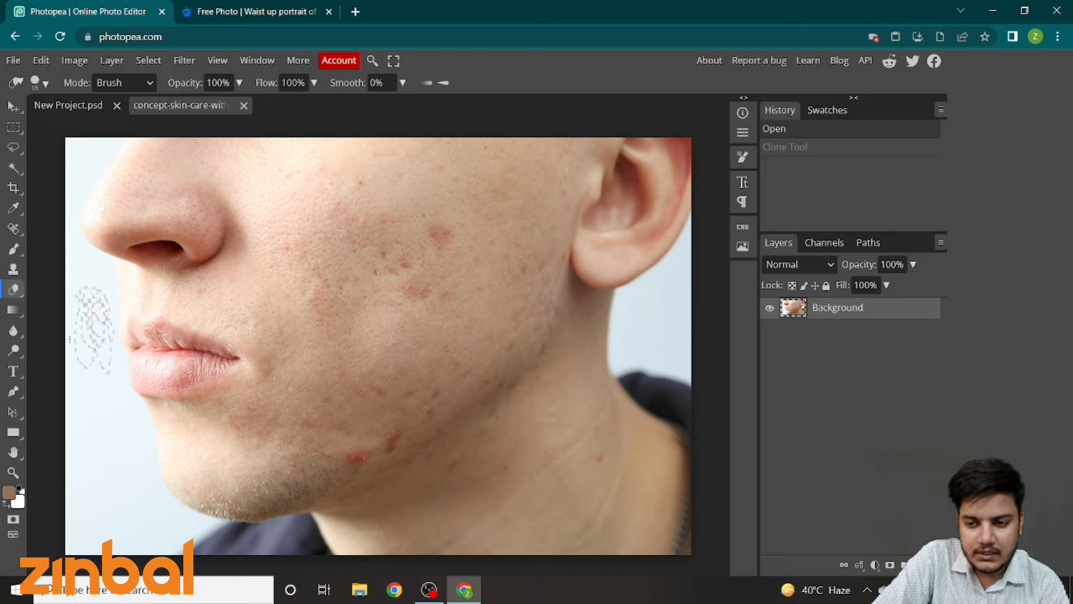
pyautogui.click(83, 306)
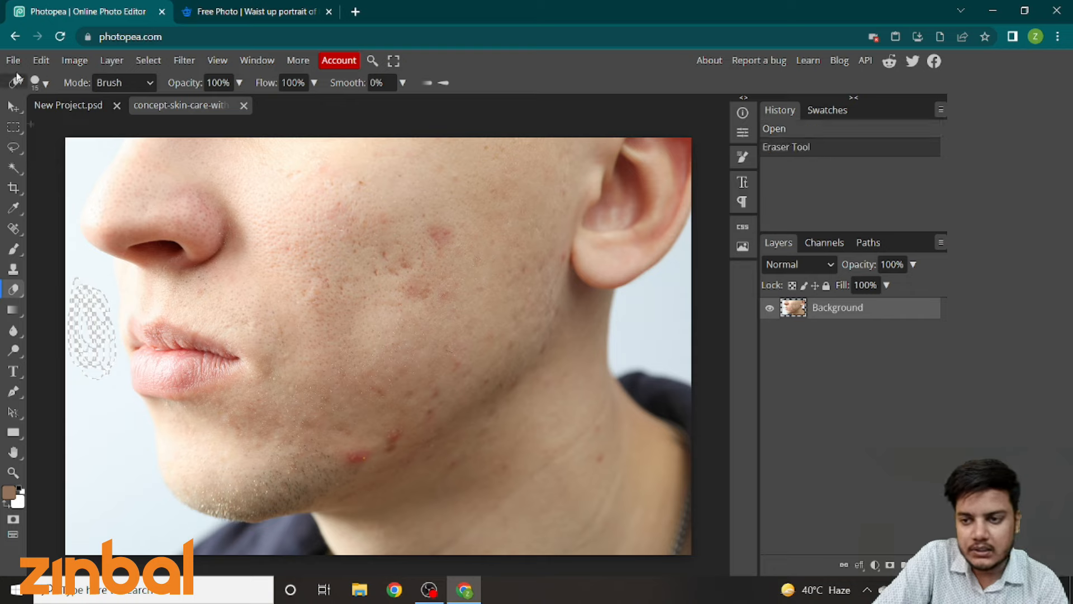
# - Enlarge the Eraser brush and erase the light background in front of the face and between the ear and shoulder
pyautogui.click(39, 82)
pyautogui.moveTo(118, 112); pyautogui.dragTo(179, 112)
pyautogui.moveTo(111, 344)
pyautogui.mouseDown()
pyautogui.moveTo(120, 452)
pyautogui.moveTo(95, 445)
pyautogui.moveTo(64, 330)
pyautogui.moveTo(91, 485)
pyautogui.moveTo(91, 531)
pyautogui.moveTo(76, 526)
pyautogui.moveTo(102, 531)
pyautogui.moveTo(128, 470)
pyautogui.moveTo(177, 523)
pyautogui.moveTo(160, 546)
pyautogui.moveTo(87, 556)
pyautogui.moveTo(140, 535)
pyautogui.moveTo(81, 503)
pyautogui.mouseUp()
pyautogui.moveTo(50, 350)
pyautogui.mouseDown()
pyautogui.moveTo(84, 269)
pyautogui.moveTo(56, 196)
pyautogui.moveTo(106, 101)
pyautogui.mouseUp()
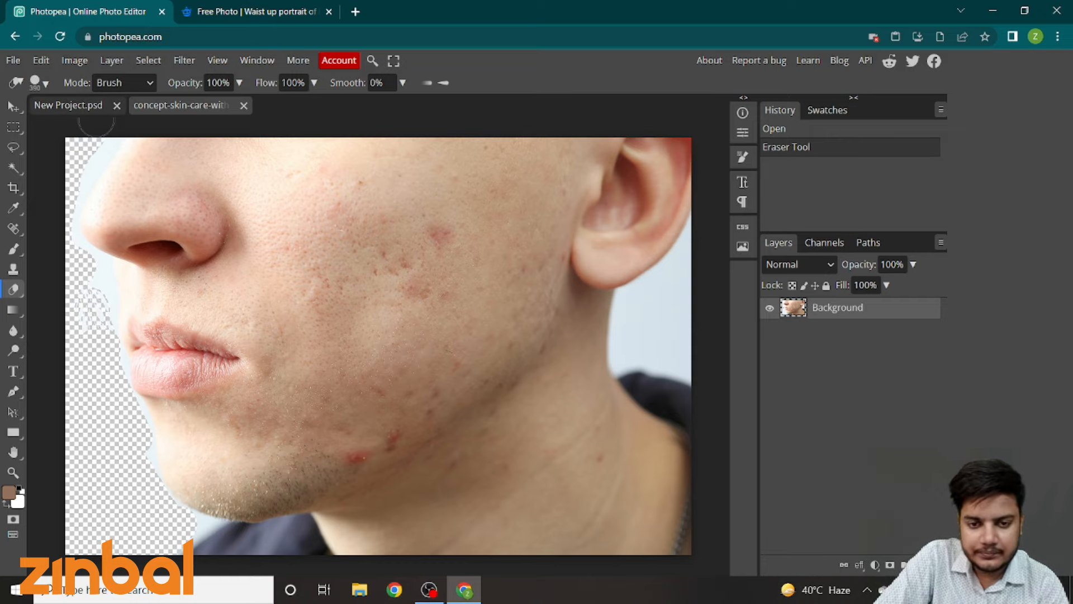
pyautogui.moveTo(680, 340)
pyautogui.mouseDown()
pyautogui.moveTo(645, 348)
pyautogui.moveTo(681, 352)
pyautogui.moveTo(631, 341)
pyautogui.moveTo(635, 310)
pyautogui.moveTo(661, 280)
pyautogui.moveTo(691, 282)
pyautogui.moveTo(681, 314)
pyautogui.moveTo(683, 253)
pyautogui.moveTo(703, 278)
pyautogui.moveTo(684, 301)
pyautogui.moveTo(654, 263)
pyautogui.mouseUp()
# - Cover the photo layer with a diagonal linear brown-to-white gradient using the Gradient Tool
pyautogui.rightClick(13, 313)
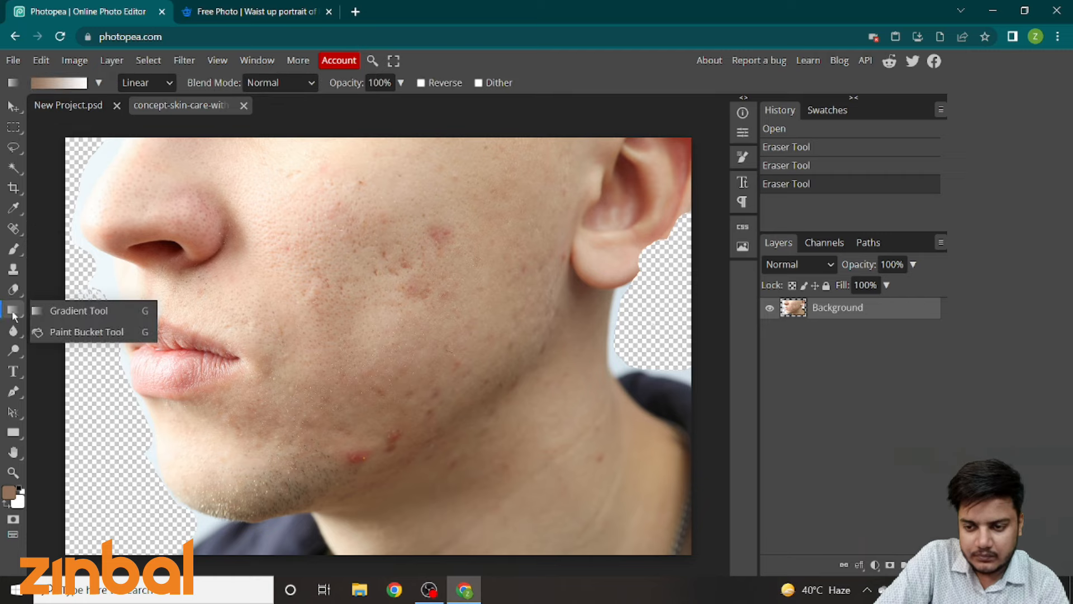
pyautogui.click(60, 313)
pyautogui.moveTo(390, 220); pyautogui.dragTo(216, 364)
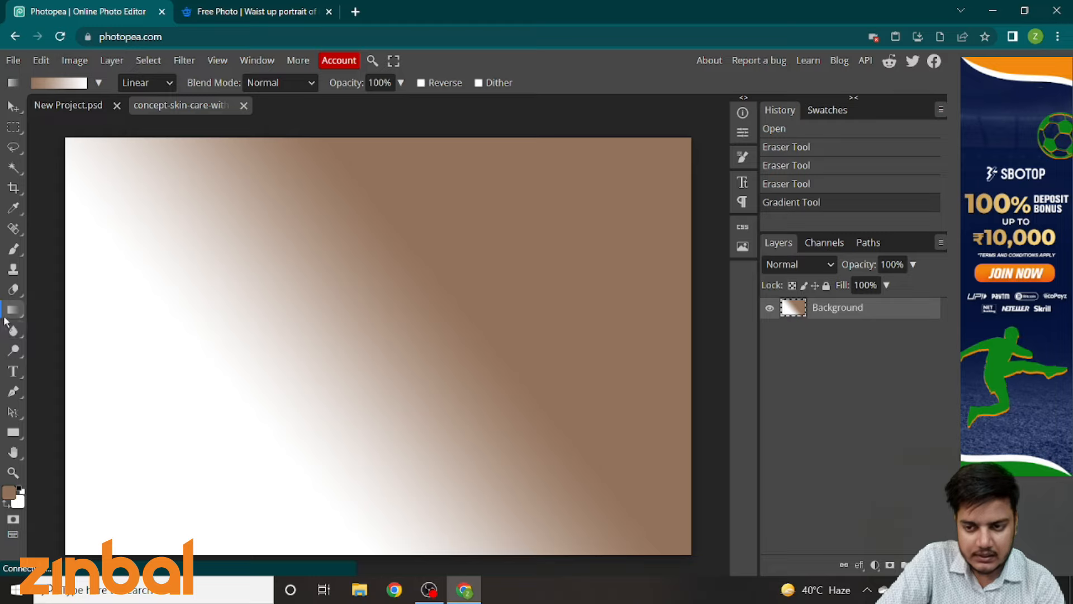
# - Try the Blur Tool on the gradient and undo the blur, the gradient and all eraser strokes
pyautogui.click(13, 331)
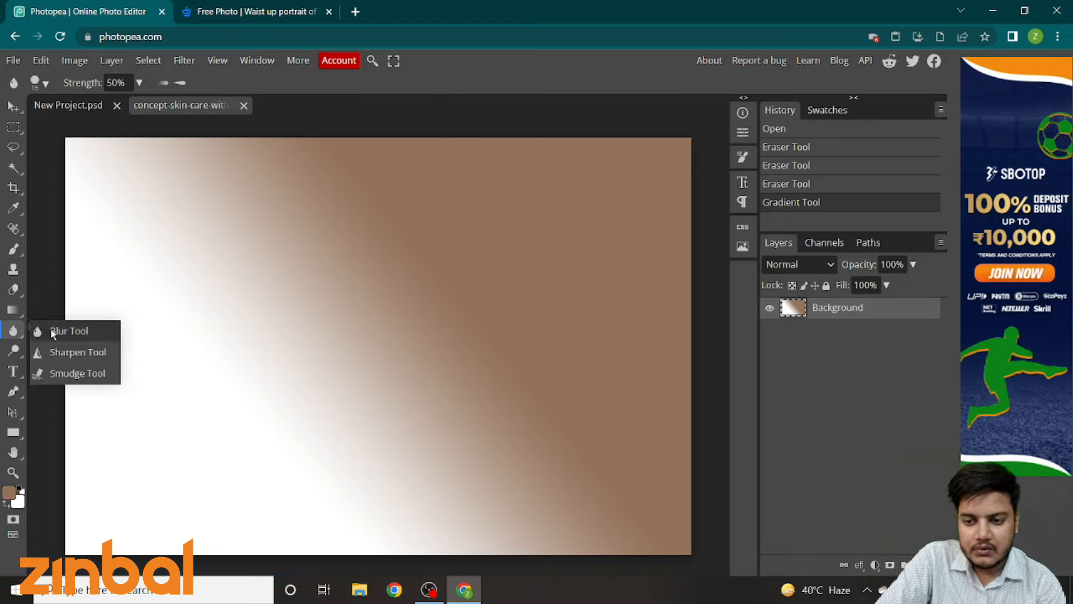
pyautogui.click(321, 274)
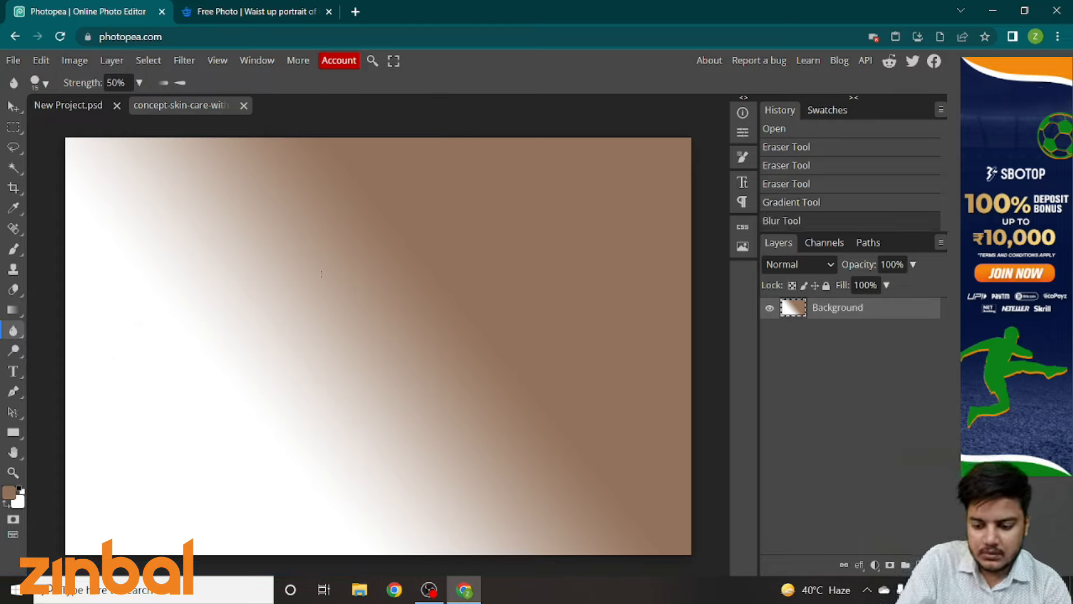
pyautogui.hotkey('ctrl', 'z')
pyautogui.hotkey('ctrl', 'z')
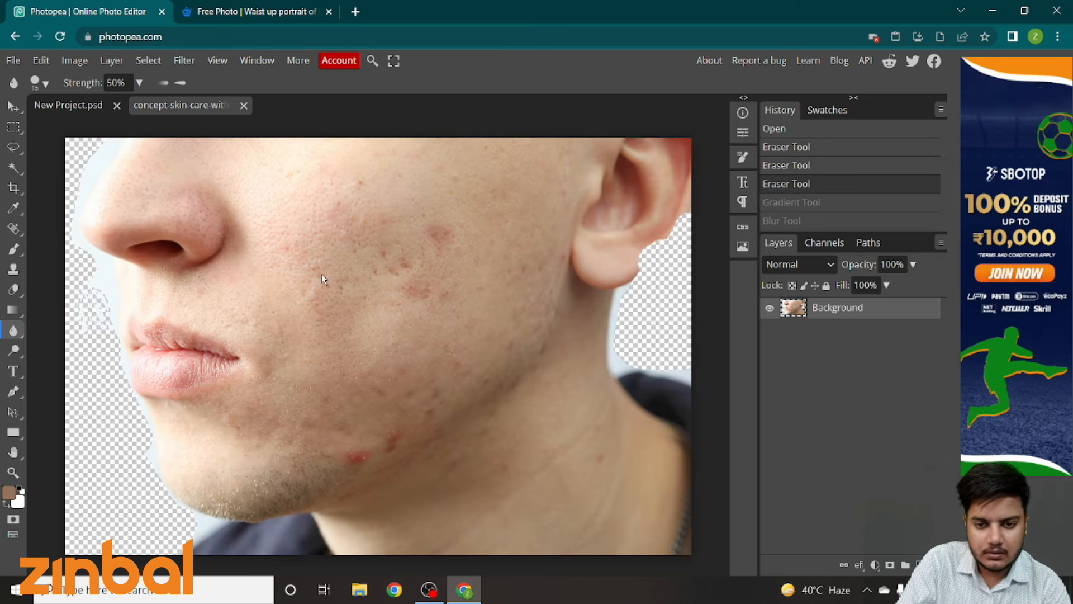
pyautogui.hotkey('ctrl', 'z')
pyautogui.hotkey('ctrl', 'z')
pyautogui.hotkey('ctrl', 'z')
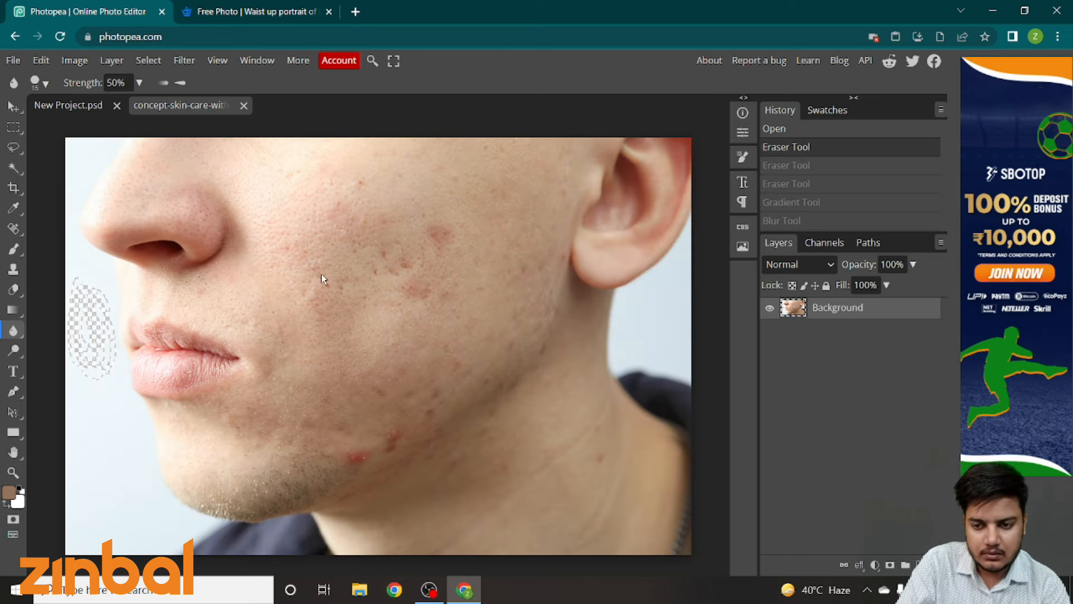
# - Set the Blur Tool's brush size to 412 px and blur the lips and the skin on the lower cheek
pyautogui.rightClick(17, 332)
pyautogui.click(53, 330)
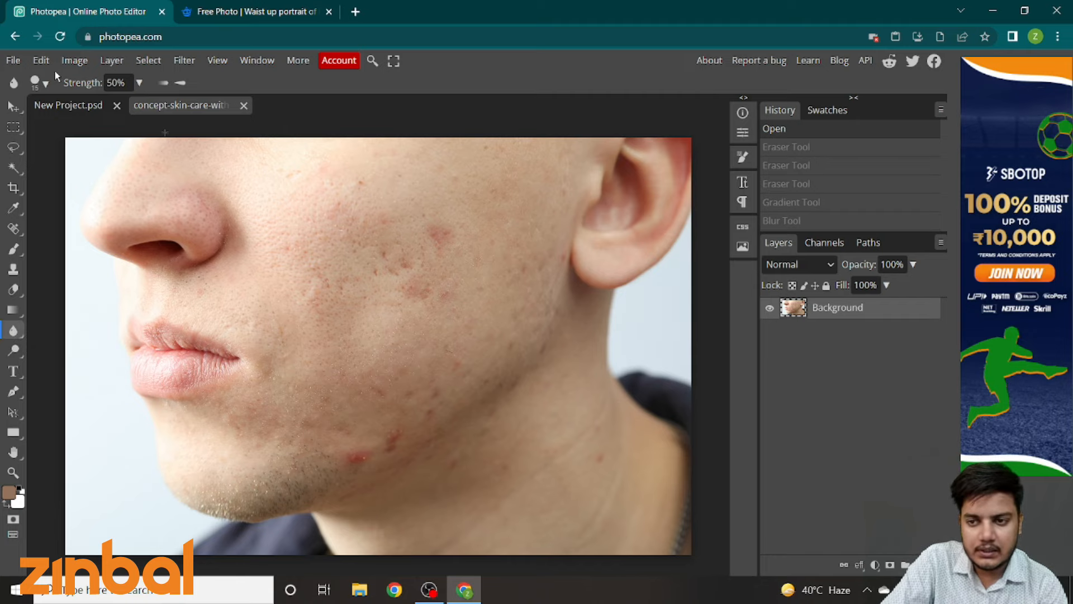
pyautogui.click(37, 81)
pyautogui.moveTo(129, 120); pyautogui.dragTo(181, 120)
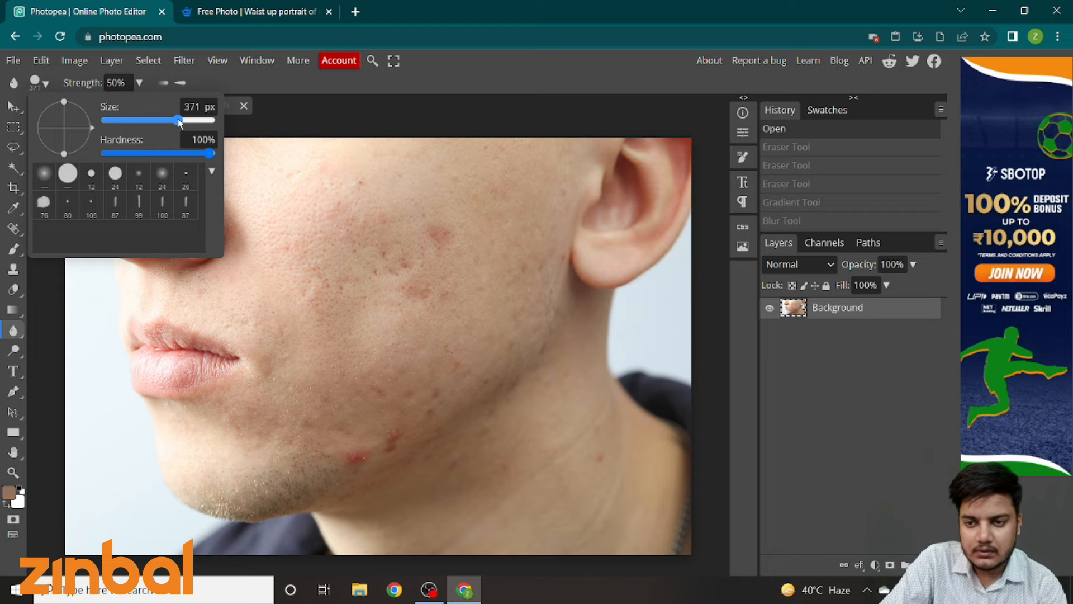
pyautogui.click(221, 360)
pyautogui.moveTo(166, 361)
pyautogui.mouseDown()
pyautogui.moveTo(195, 347)
pyautogui.moveTo(200, 360)
pyautogui.moveTo(147, 344)
pyautogui.moveTo(165, 356)
pyautogui.moveTo(205, 351)
pyautogui.moveTo(179, 361)
pyautogui.moveTo(227, 365)
pyautogui.mouseUp()
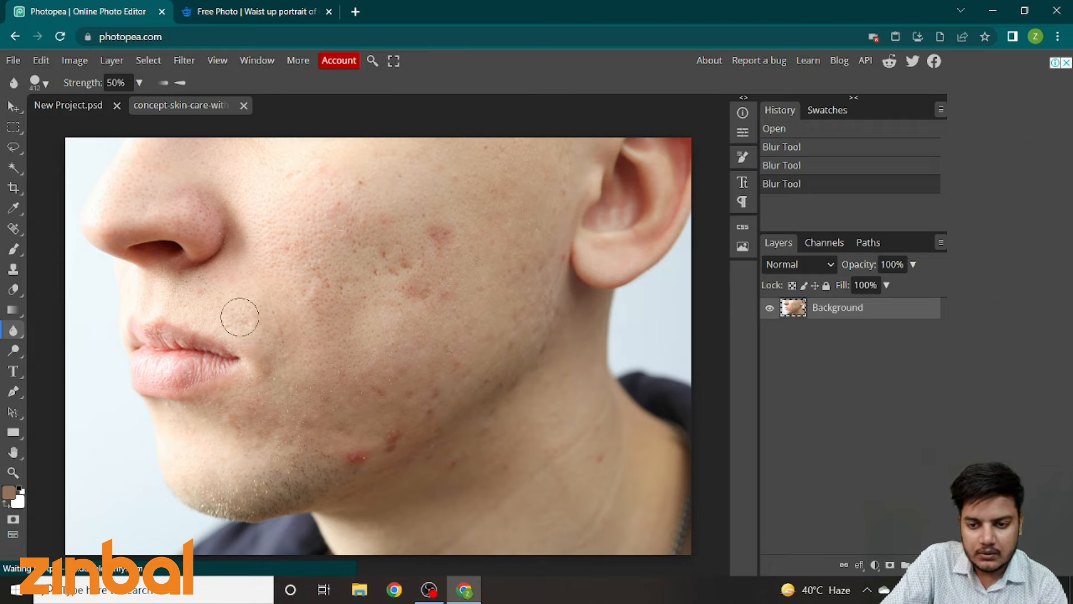
pyautogui.moveTo(273, 319); pyautogui.dragTo(322, 481)
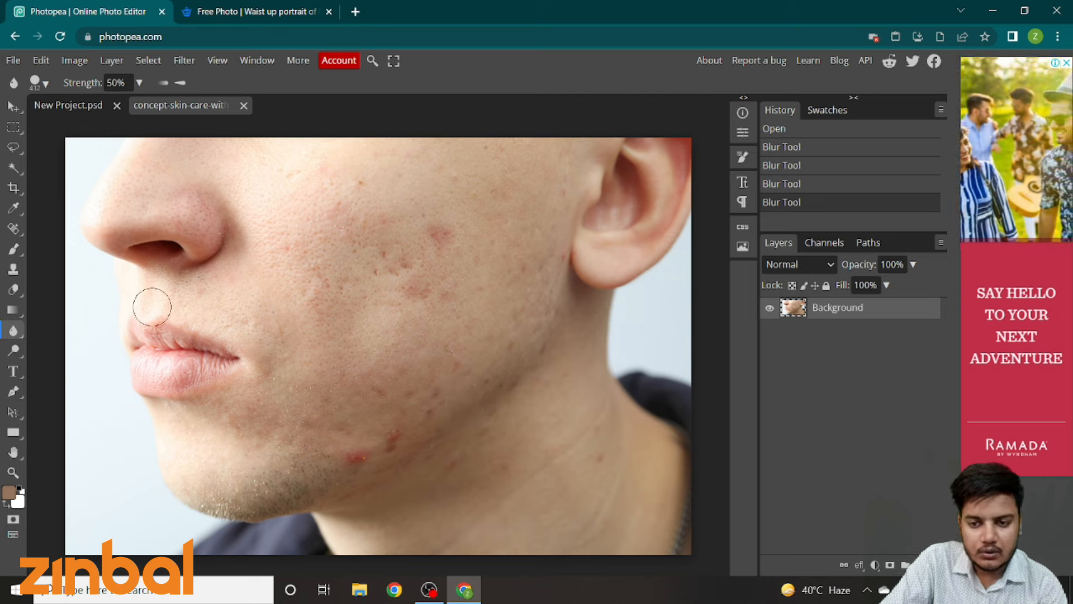
pyautogui.moveTo(229, 343); pyautogui.dragTo(190, 332)
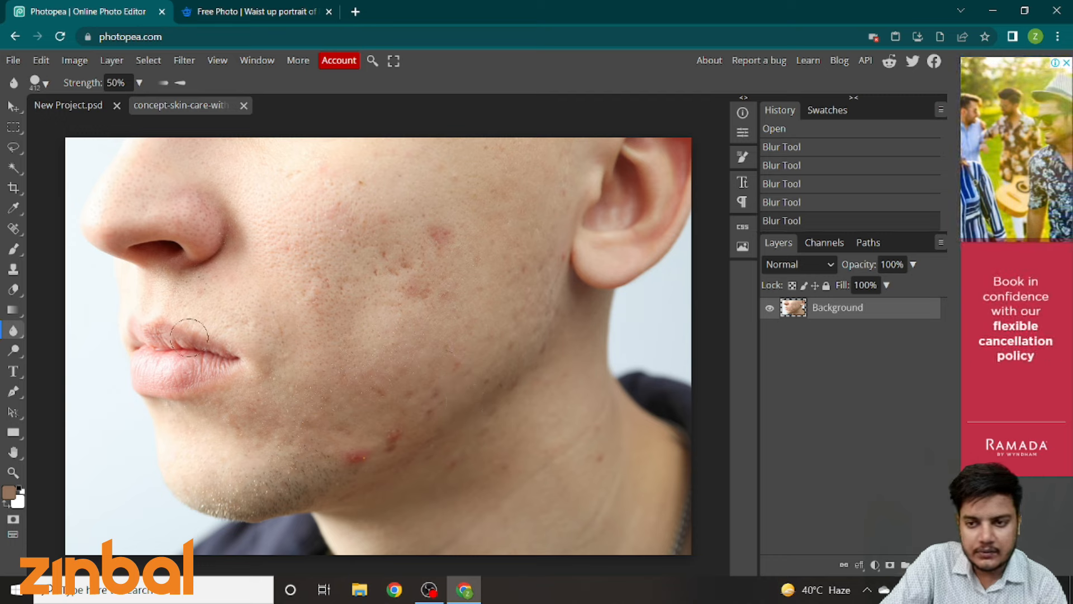
# - Lower the blur brush's hardness to 92% and blur the cheek beside the nose
pyautogui.click(47, 84)
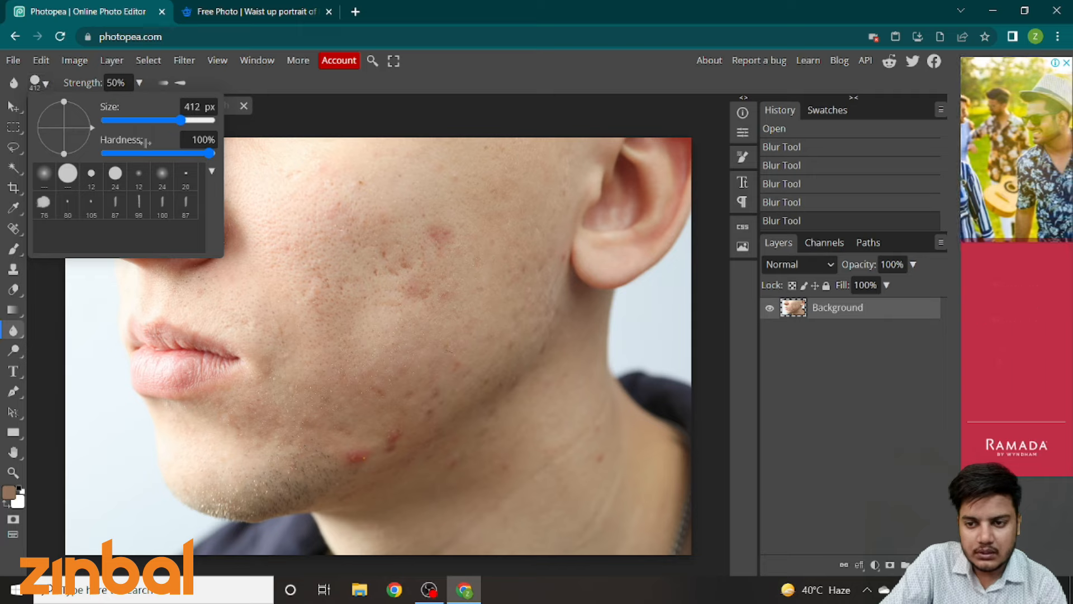
pyautogui.moveTo(211, 155)
pyautogui.mouseDown()
pyautogui.moveTo(137, 154)
pyautogui.moveTo(201, 154)
pyautogui.mouseUp()
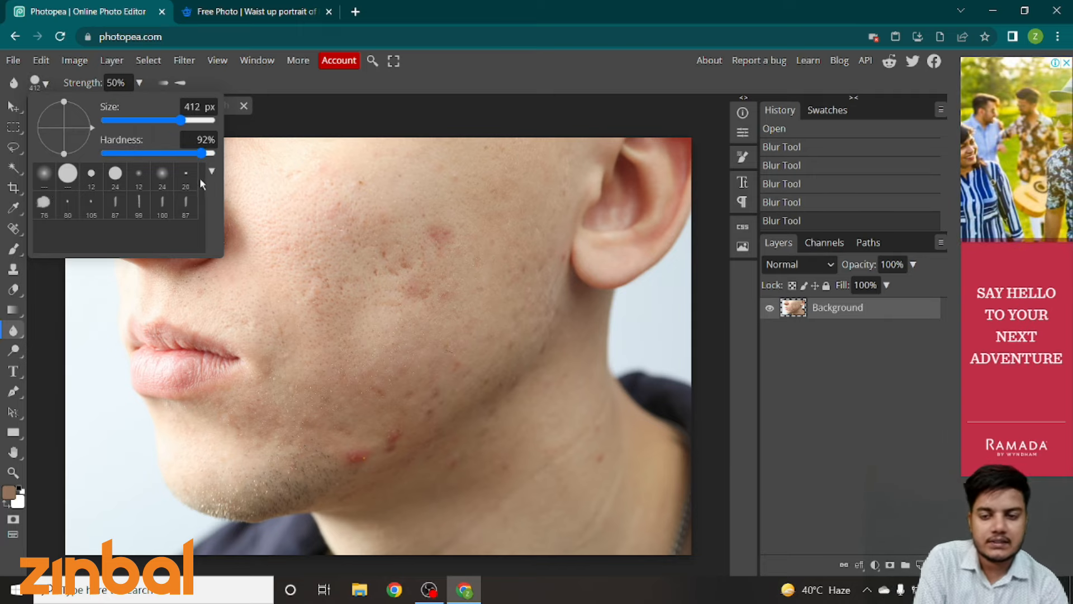
pyautogui.click(291, 290)
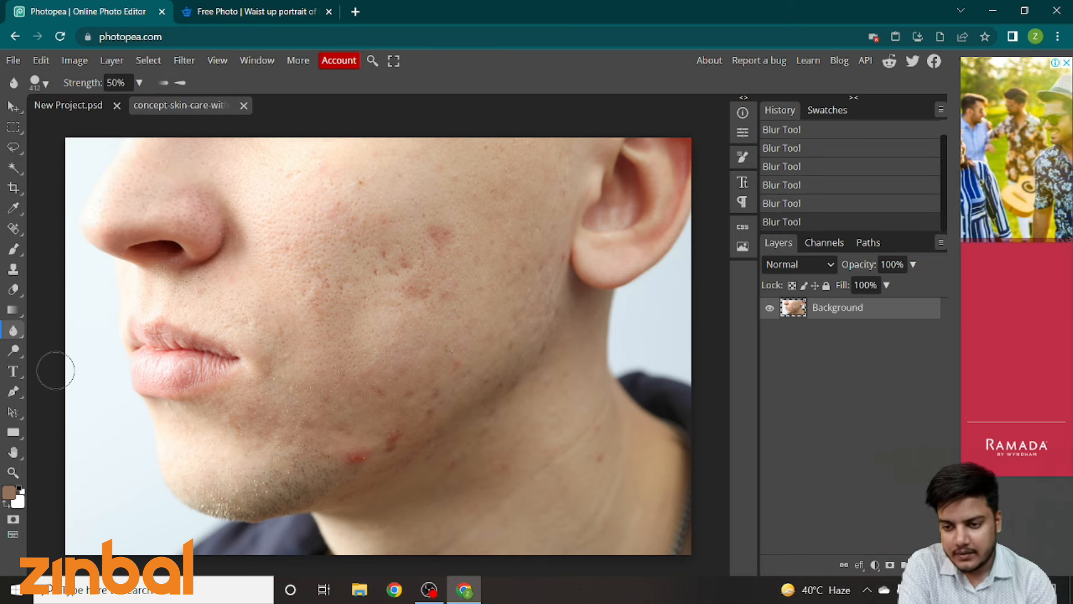
# - Create a text box on the upper cheek with the Type Tool and enter the sample text "ghjdghjghjdhgjdghjdghdjghdjgh"
pyautogui.click(15, 351)
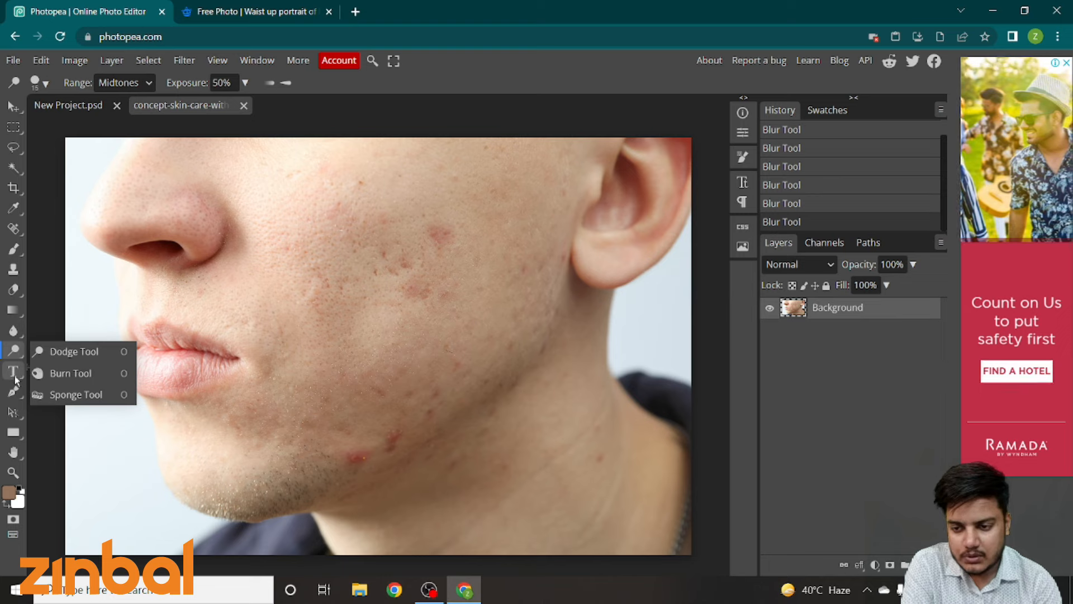
pyautogui.click(15, 376)
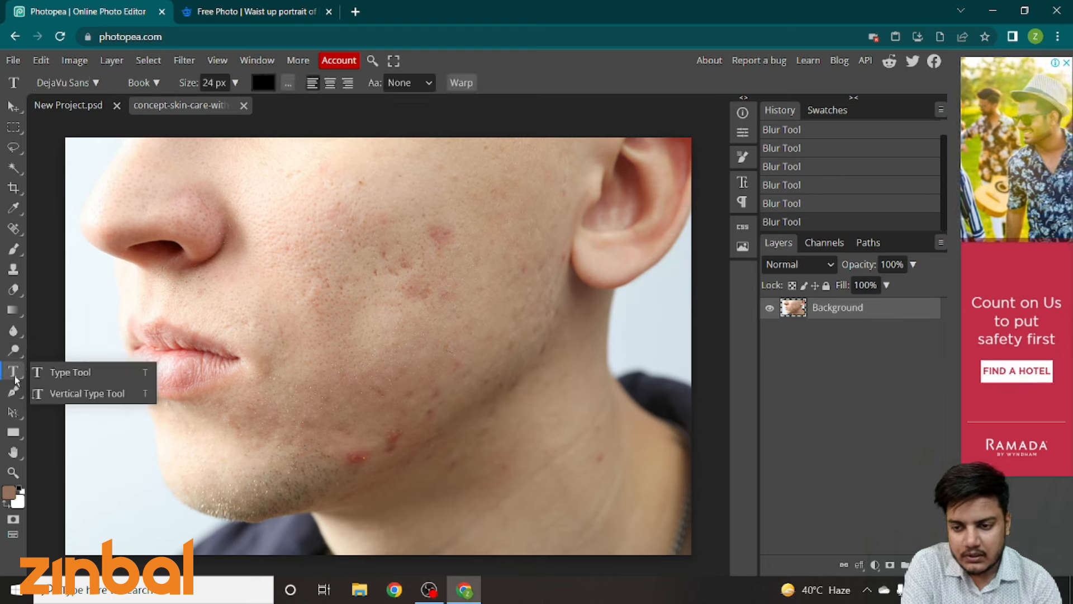
pyautogui.click(62, 374)
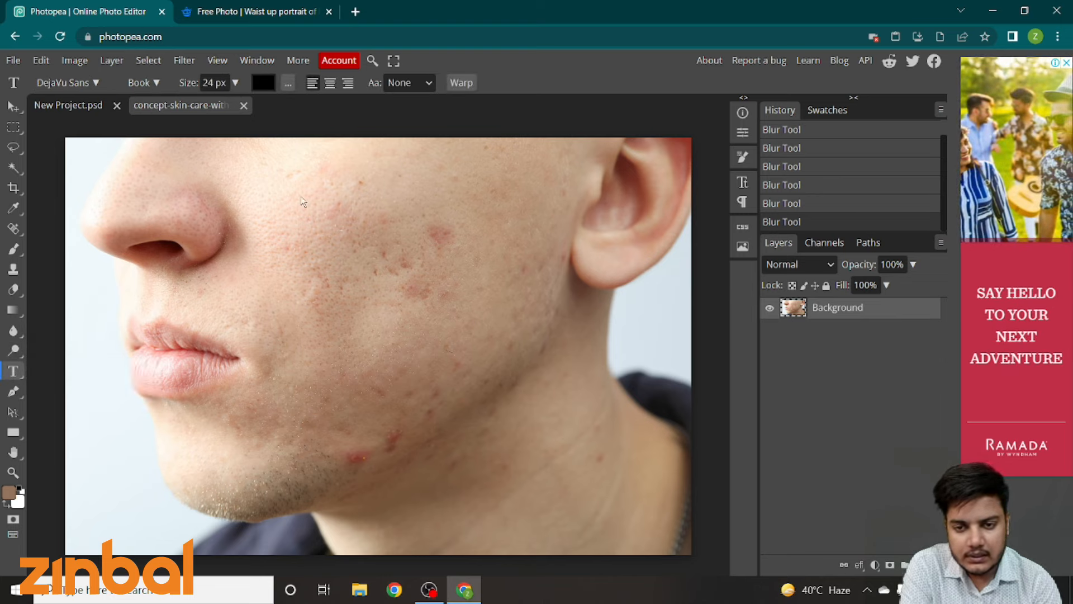
pyautogui.moveTo(287, 189); pyautogui.dragTo(442, 269)
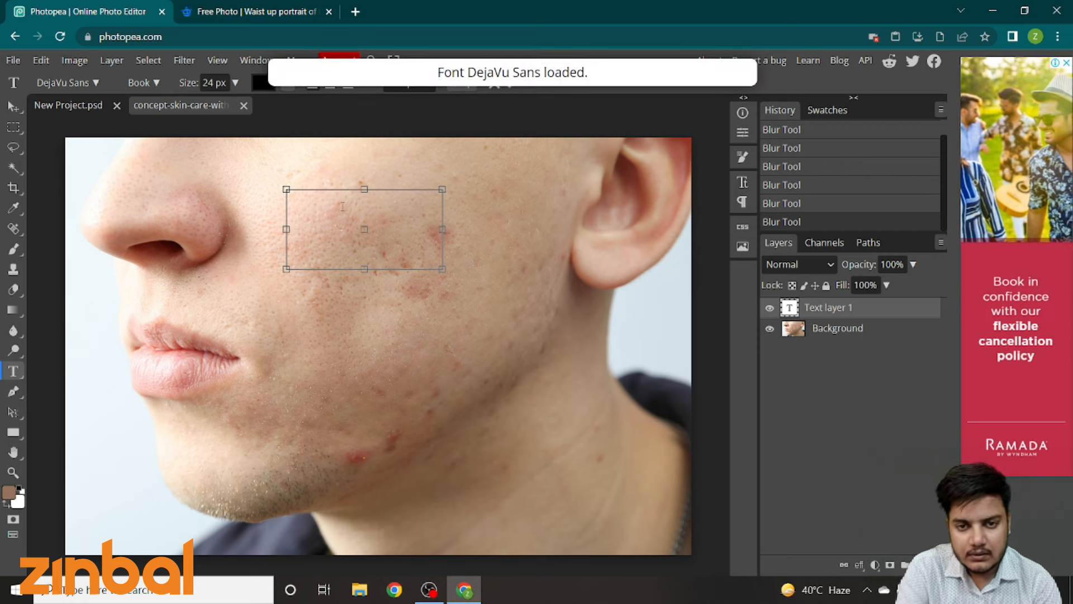
pyautogui.write('asdasdasdasdasdasd')
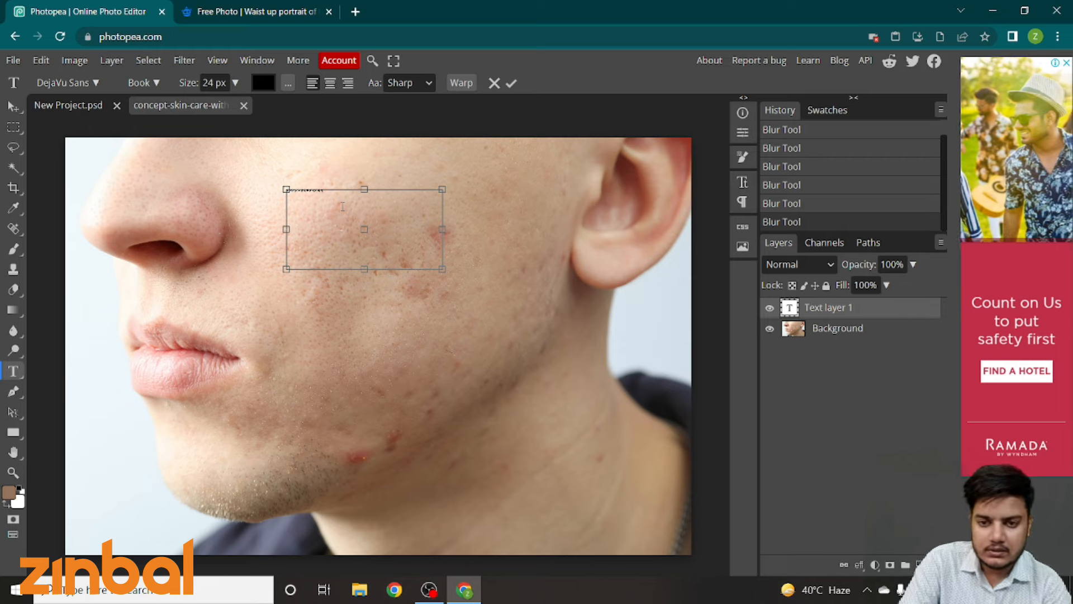
# - Format the sample text at 150 px, centre-aligned, in the Delius font
pyautogui.click(235, 83)
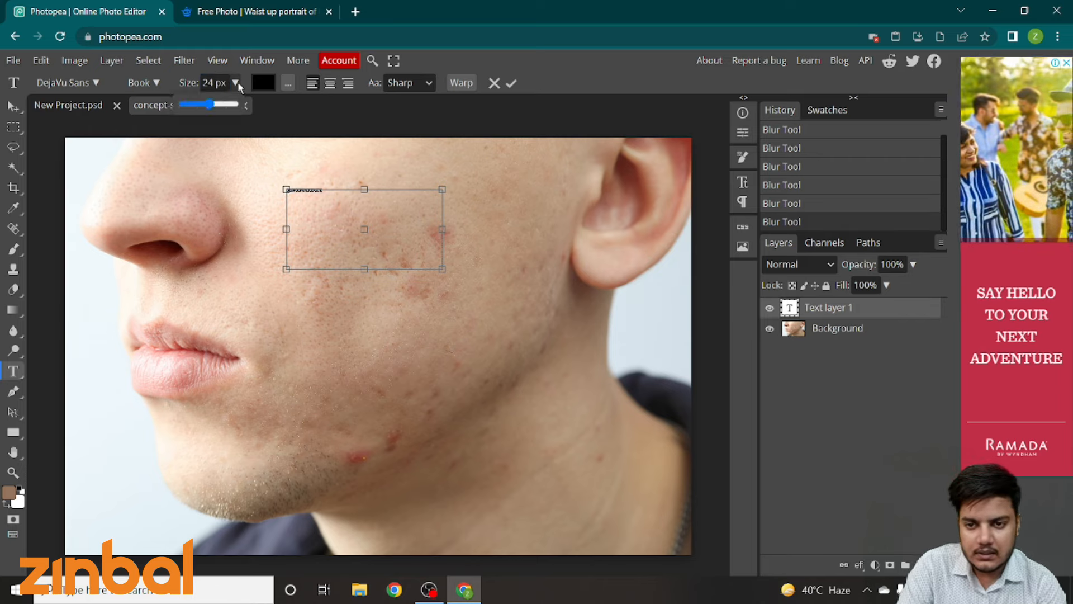
pyautogui.moveTo(217, 107); pyautogui.dragTo(240, 106)
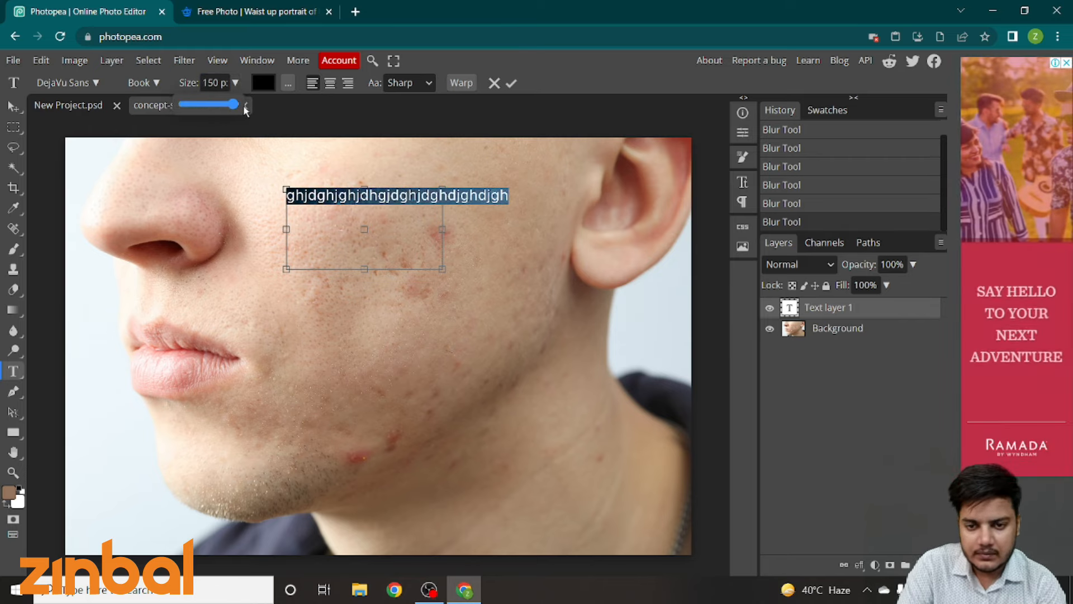
pyautogui.click(326, 85)
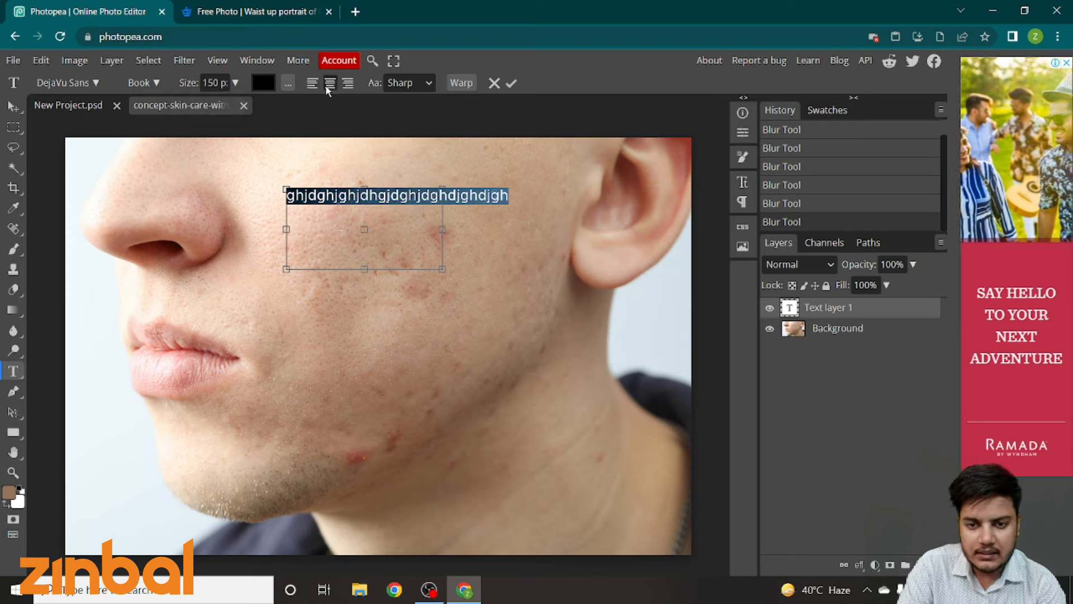
pyautogui.click(88, 84)
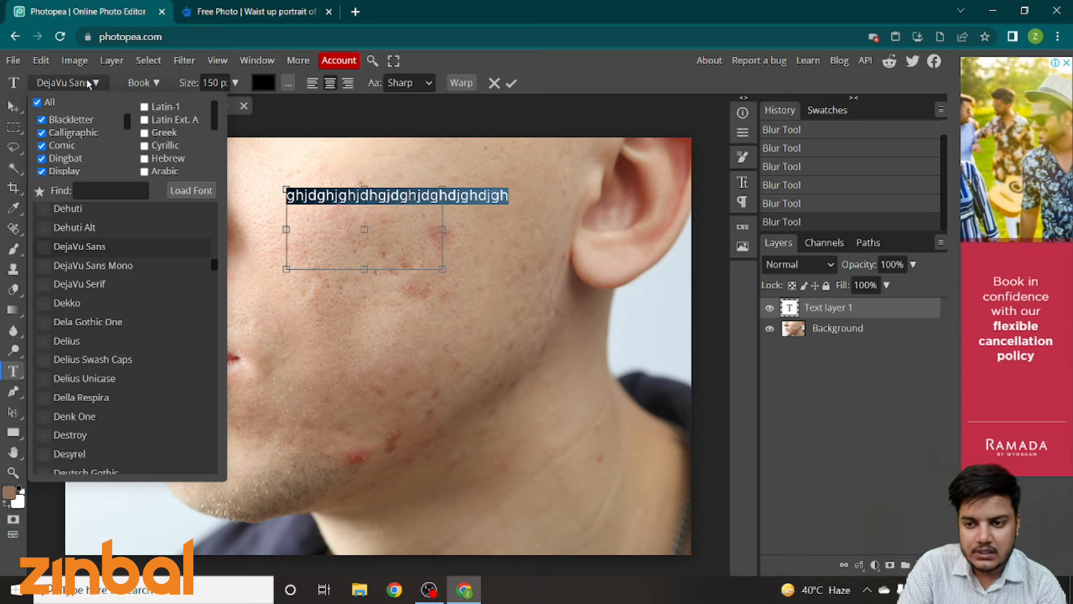
pyautogui.click(92, 342)
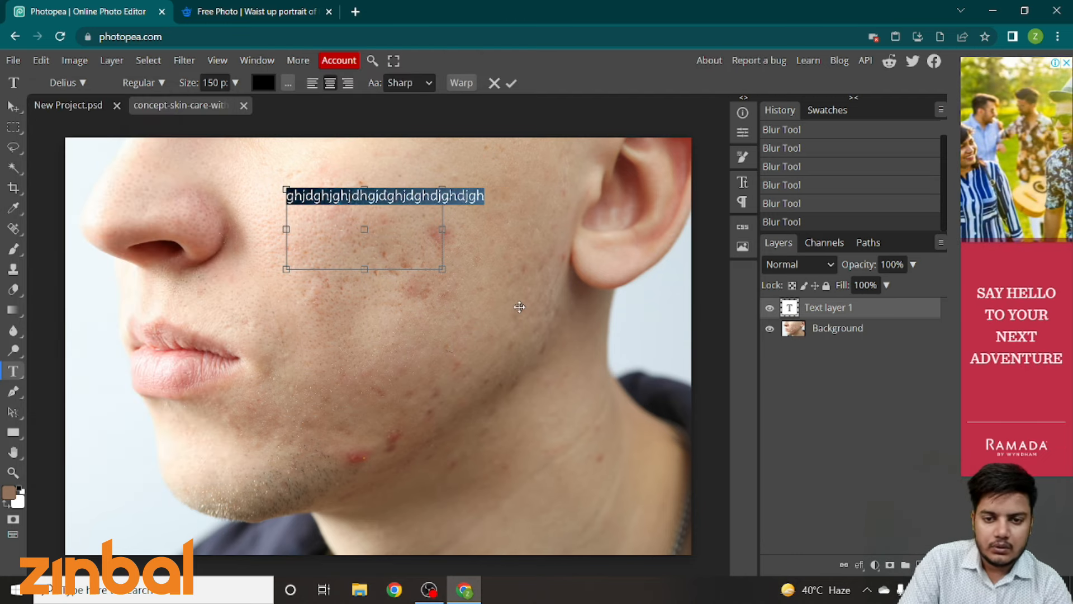
# - Delete all the sample text from the text box on the cheek
pyautogui.press('Right')
pyautogui.press('BackSpace')
pyautogui.press('BackSpace')
pyautogui.press('BackSpace')
pyautogui.press('BackSpace')
pyautogui.press('BackSpace')
pyautogui.press('BackSpace')
pyautogui.press('BackSpace')
pyautogui.press('BackSpace')
pyautogui.press('BackSpace')
pyautogui.press('BackSpace')
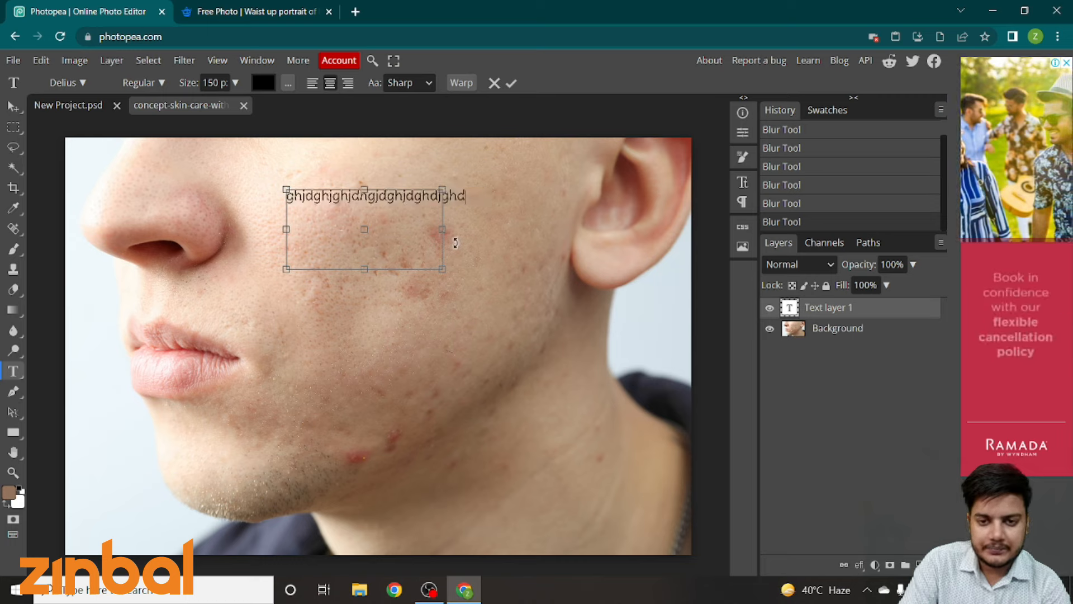
pyautogui.press('BackSpace')
pyautogui.press('BackSpace')
pyautogui.press('BackSpace')
pyautogui.press('BackSpace')
pyautogui.press('BackSpace')
pyautogui.press('BackSpace')
pyautogui.press('BackSpace')
pyautogui.press('BackSpace')
pyautogui.press('BackSpace')
pyautogui.press('BackSpace')
pyautogui.press('BackSpace')
pyautogui.press('BackSpace')
pyautogui.press('BackSpace')
pyautogui.press('BackSpace')
pyautogui.press('BackSpace')
pyautogui.press('BackSpace')
pyautogui.press('BackSpace')
pyautogui.press('BackSpace')
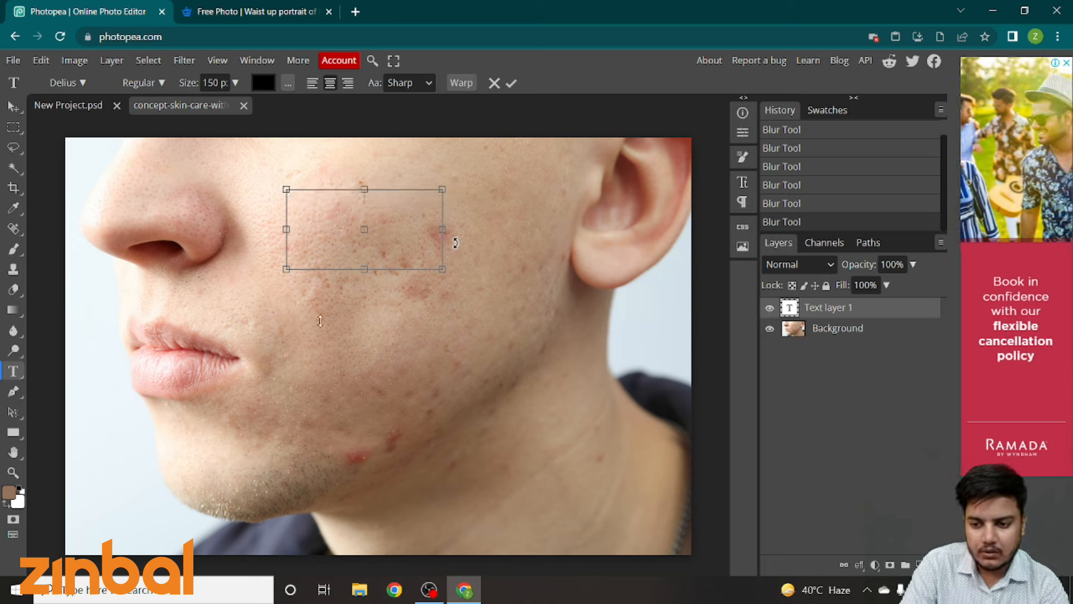
# - With the Pen tool in Shape mode, start a path on the cheek with a curved anchor point and a second point beside it
pyautogui.rightClick(13, 392)
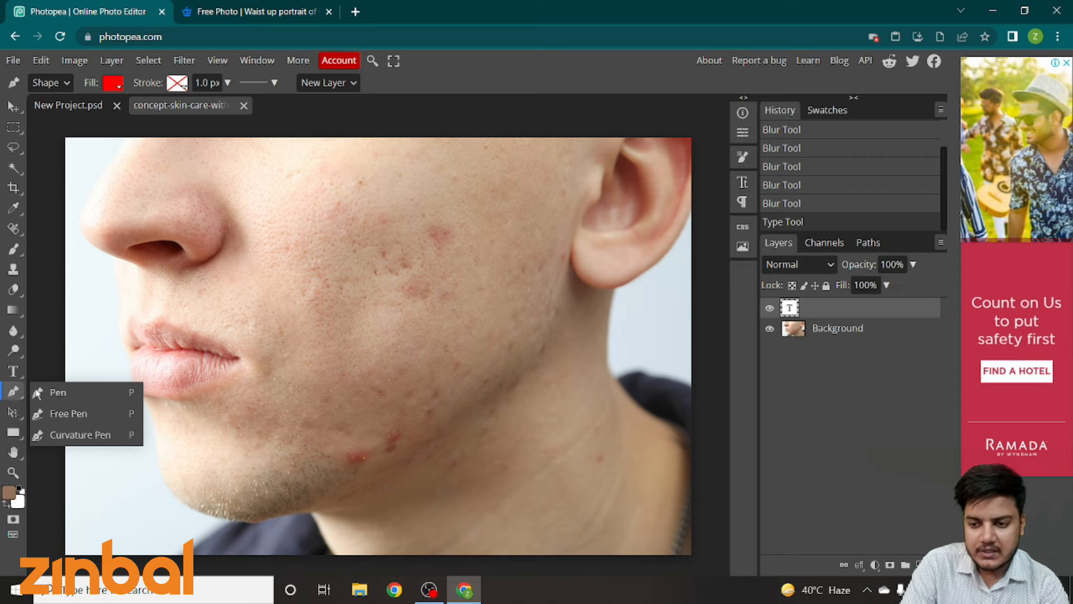
pyautogui.click(58, 393)
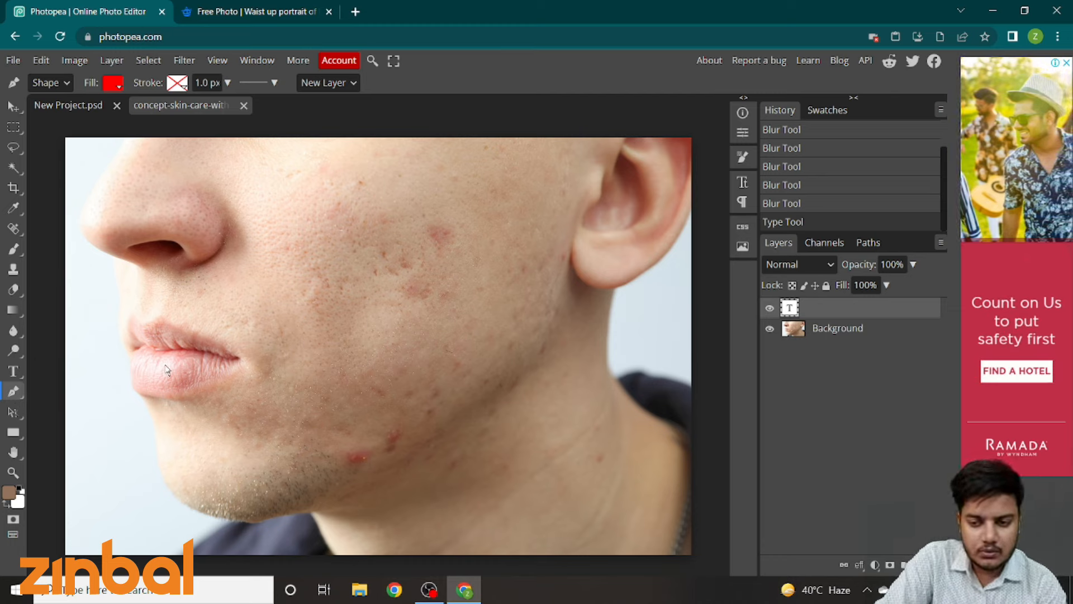
pyautogui.click(20, 391)
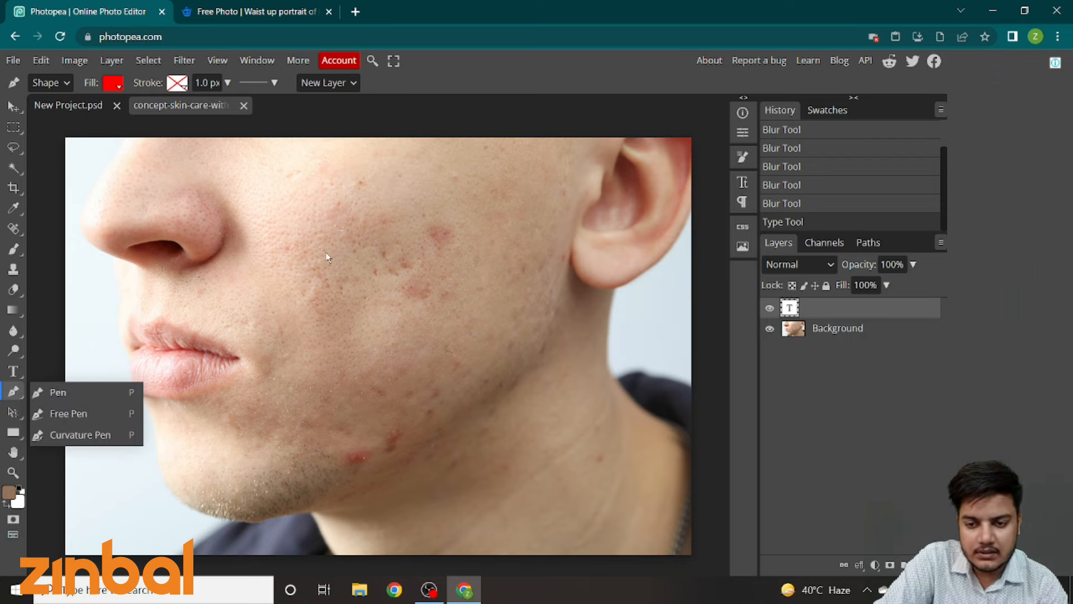
pyautogui.moveTo(375, 239); pyautogui.dragTo(299, 256)
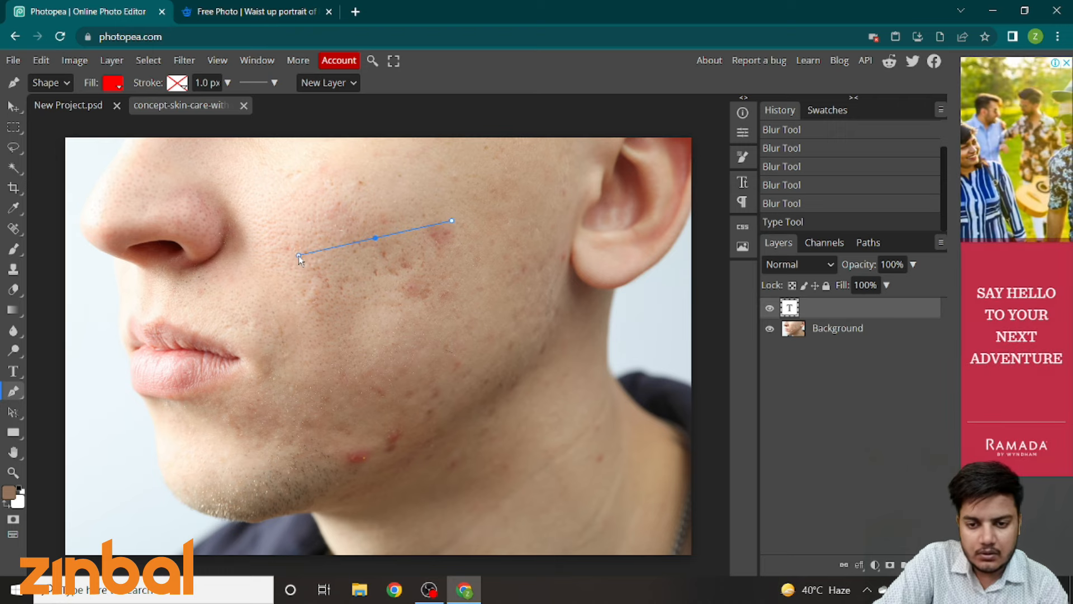
pyautogui.click(298, 255)
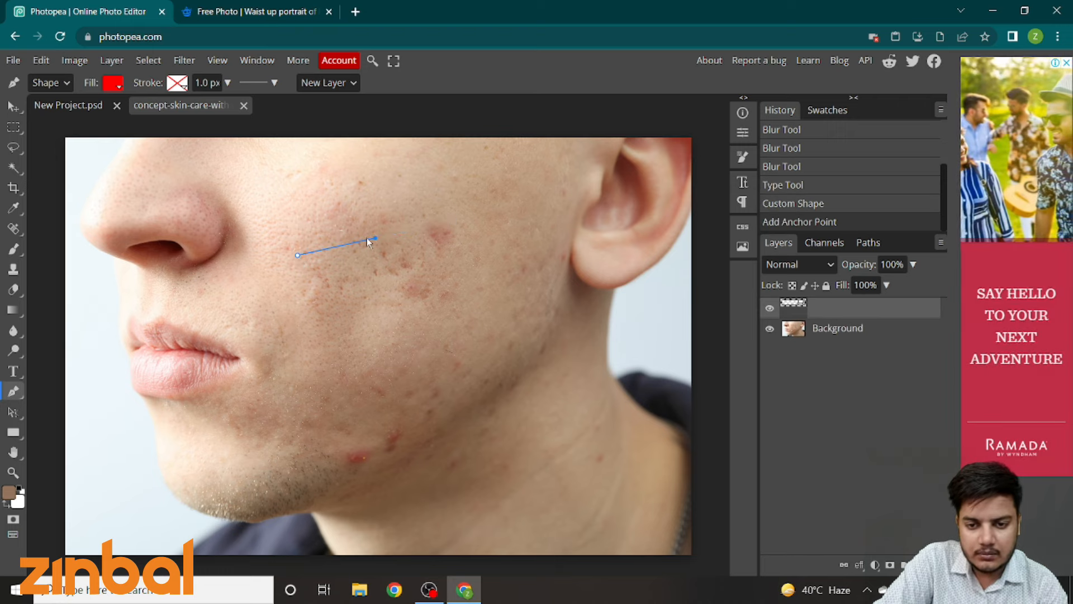
# - Close the pen path on the cheek and delete its anchor points
pyautogui.moveTo(374, 238); pyautogui.dragTo(323, 178)
pyautogui.moveTo(339, 216); pyautogui.dragTo(370, 222)
pyautogui.moveTo(297, 256); pyautogui.dragTo(422, 289)
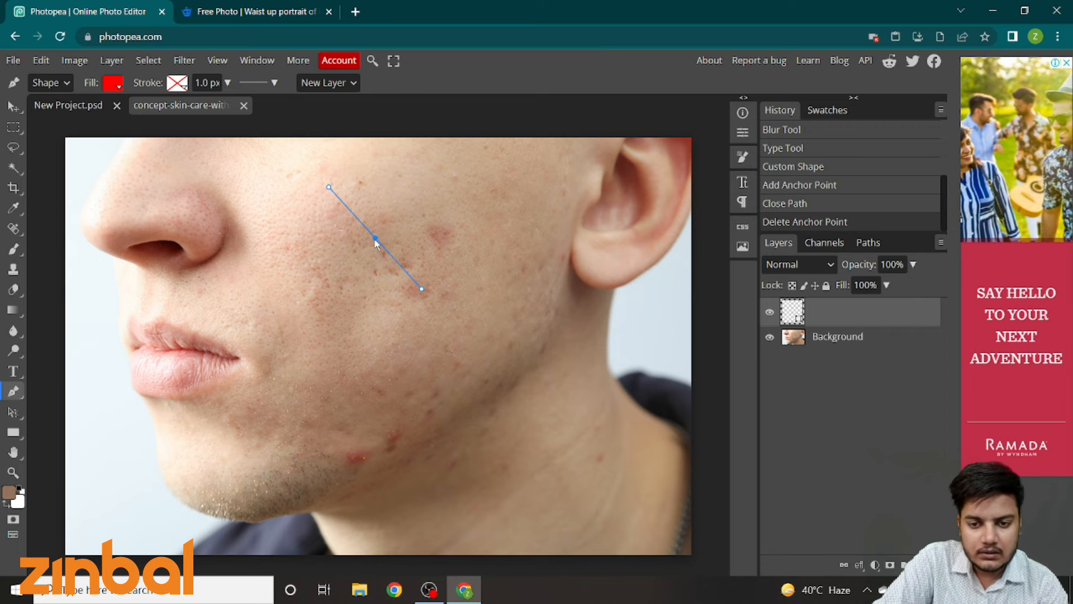
pyautogui.click(376, 239)
# - Draw a curved two-point red shape on the lower cheek with the Pen tool, then delete its second anchor point
pyautogui.moveTo(314, 289); pyautogui.dragTo(498, 284)
pyautogui.moveTo(314, 290); pyautogui.dragTo(333, 377)
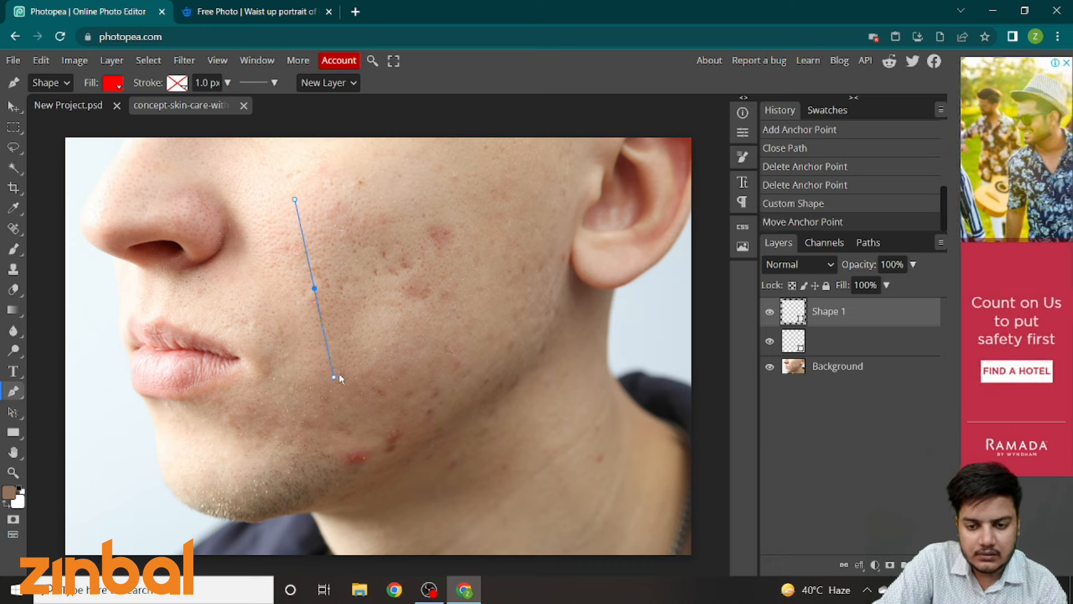
pyautogui.click(359, 368)
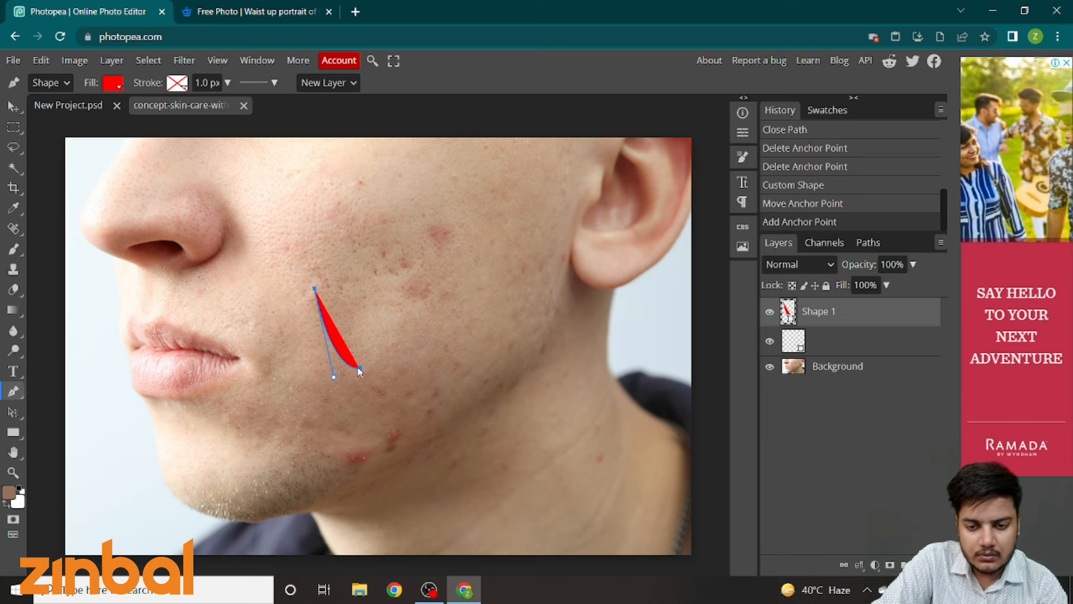
pyautogui.moveTo(359, 368); pyautogui.dragTo(481, 265)
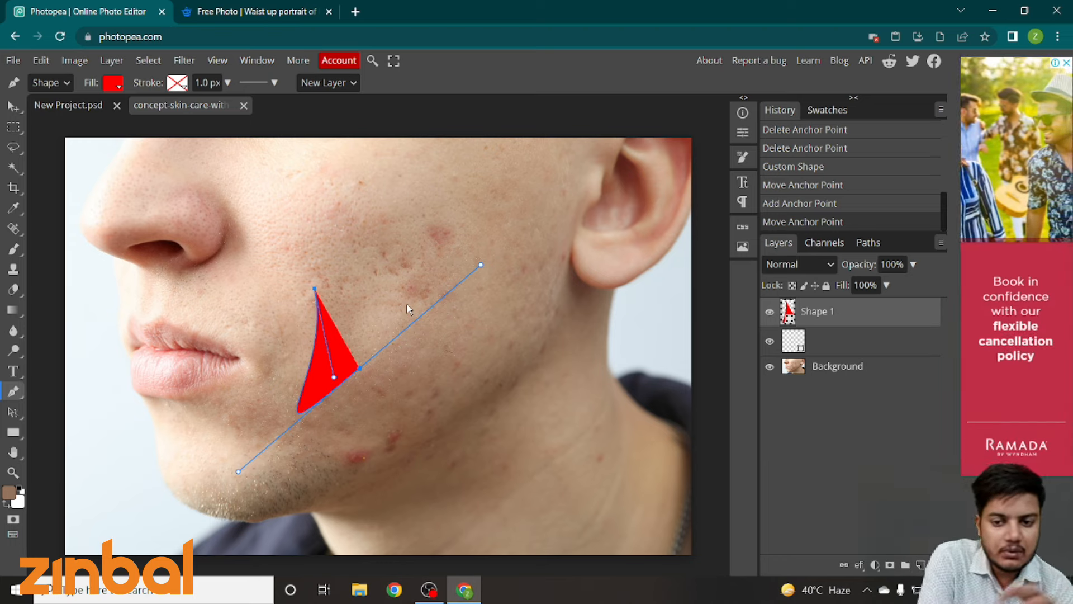
pyautogui.press('Delete')
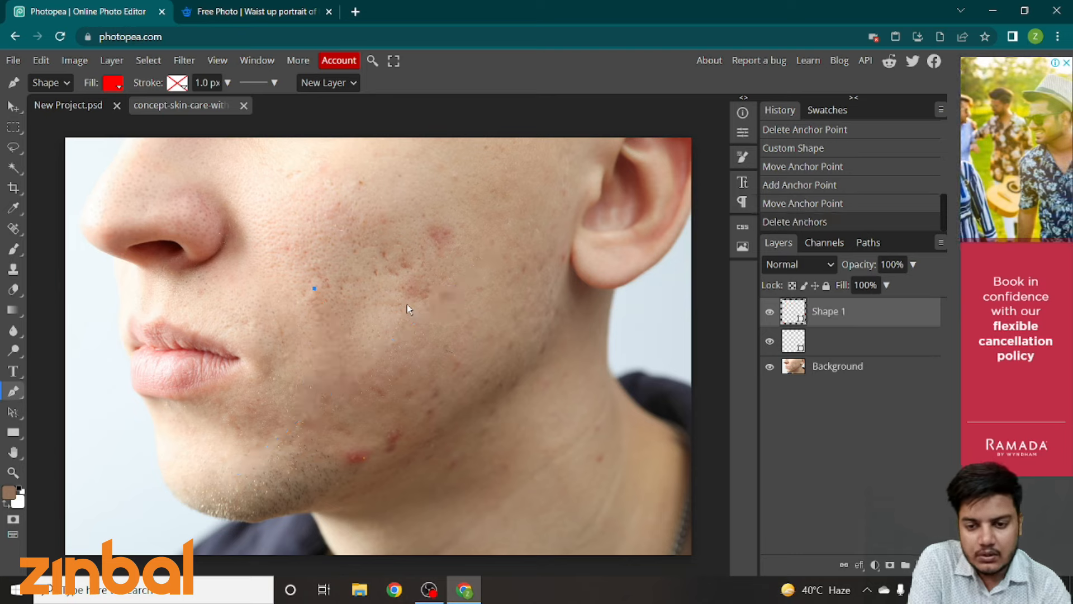
# - Switch to the Custom Shape tool, browse its library of preset shapes, and select the unnamed layer above the Background
pyautogui.click(15, 431)
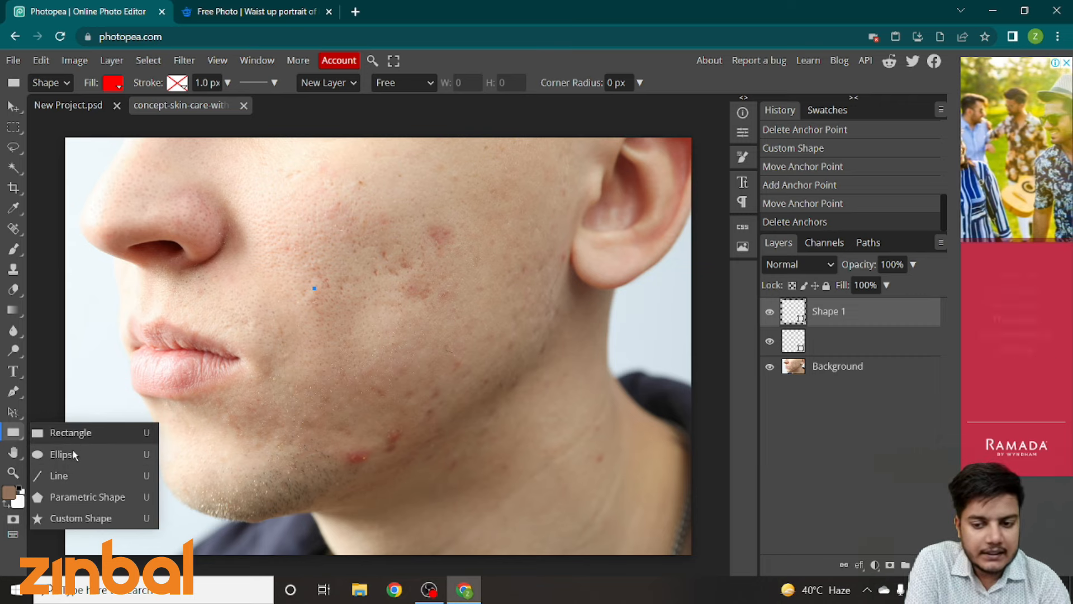
pyautogui.click(66, 519)
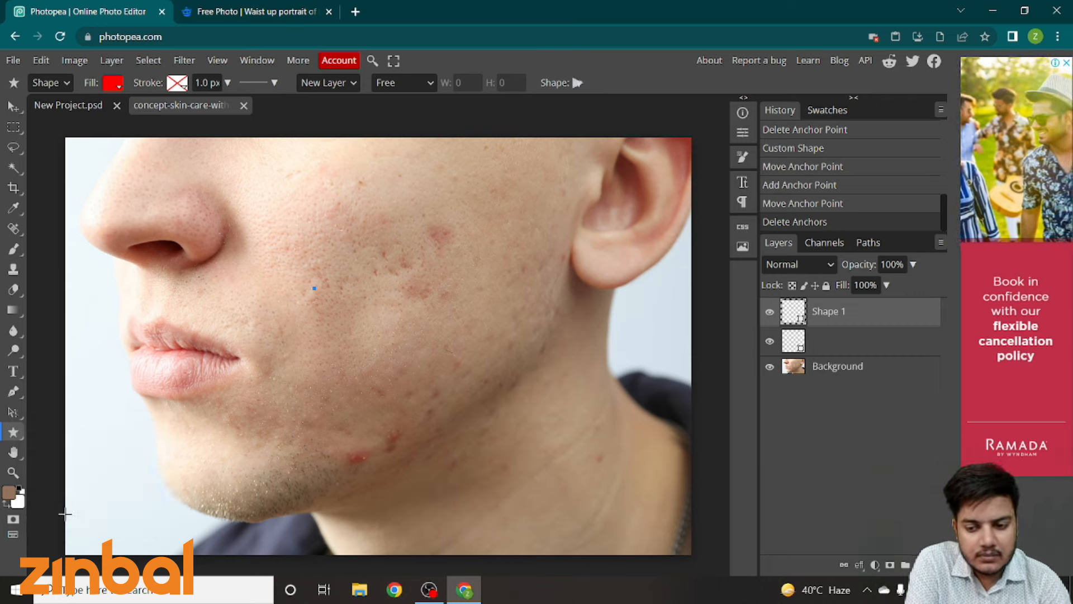
pyautogui.click(576, 83)
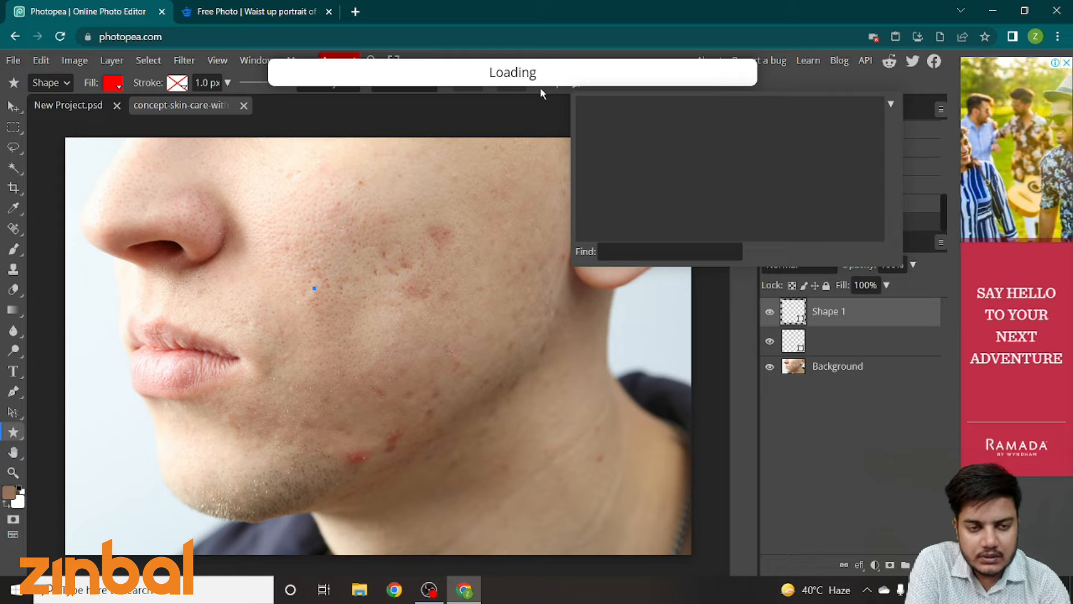
pyautogui.scroll(-15, 709, 178)
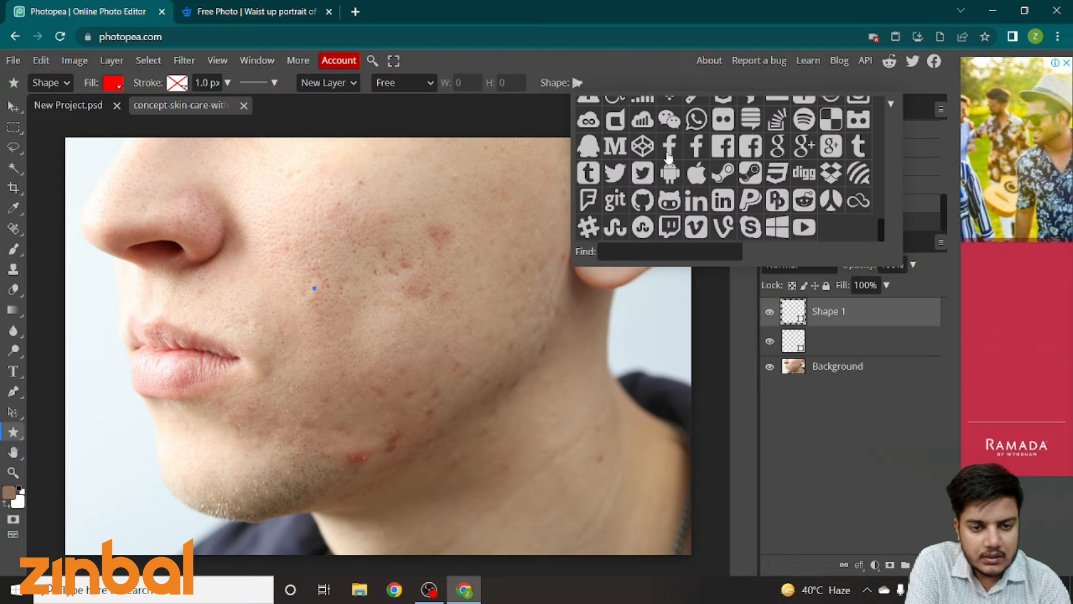
pyautogui.scroll(10, 708, 177)
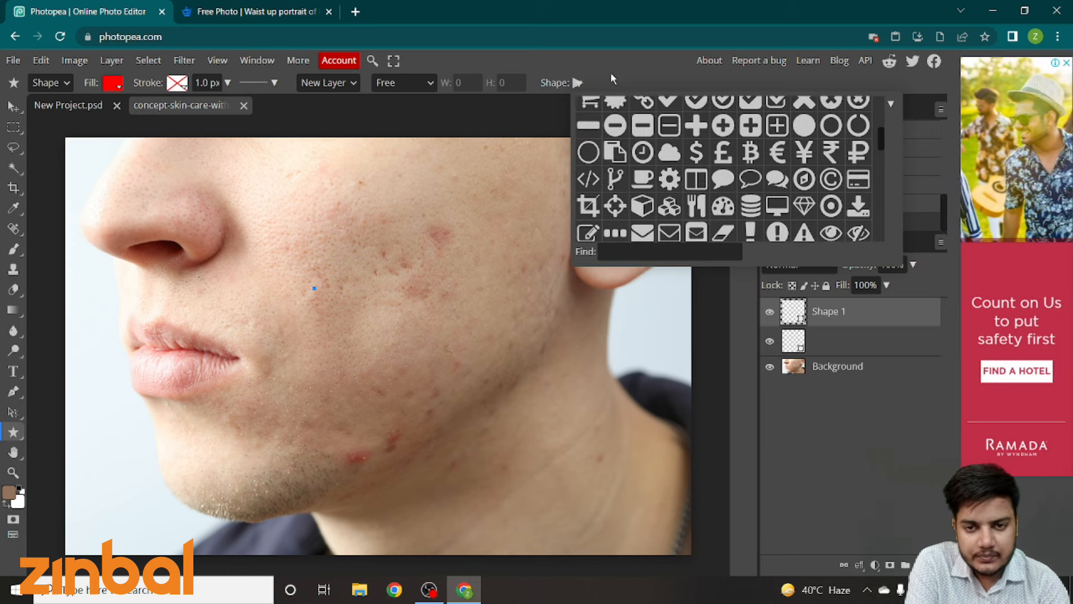
pyautogui.click(614, 79)
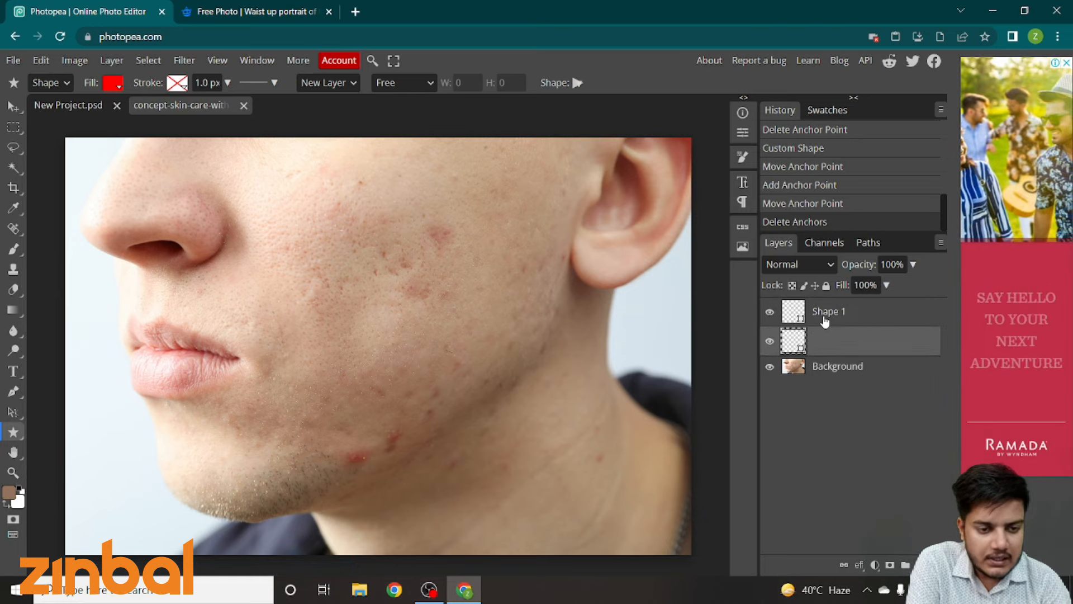
pyautogui.click(829, 342)
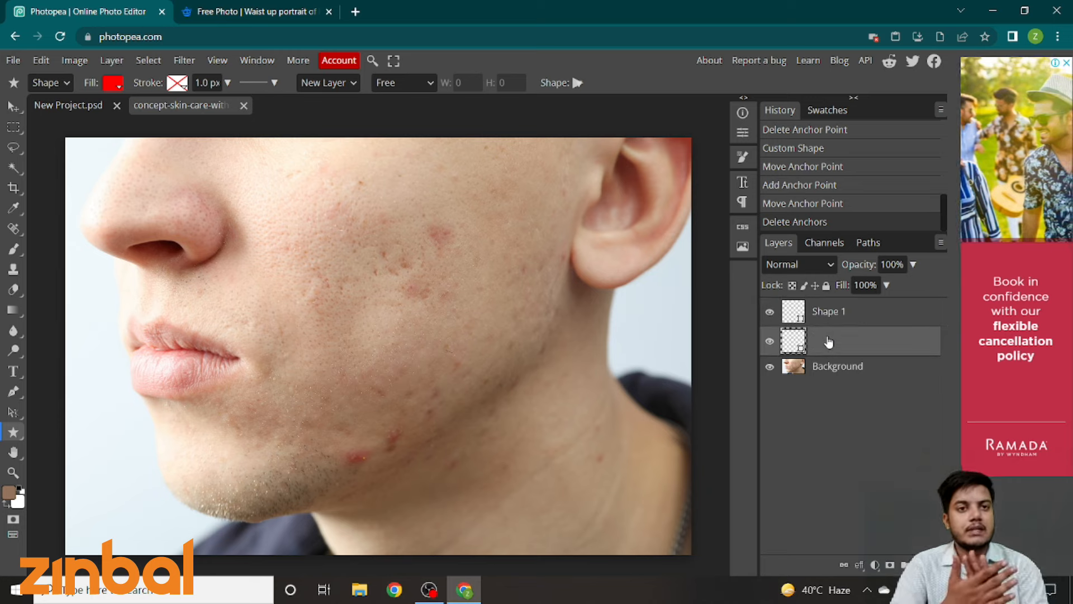
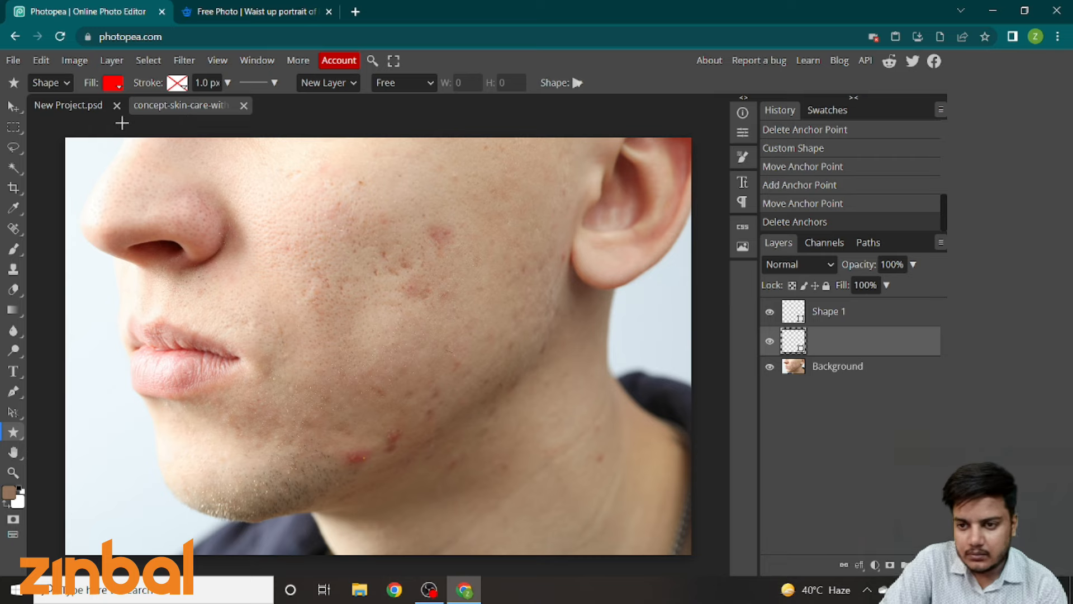
# - Start opening an image from a URL and copy the link of the man's waist-up portrait on the Freepik page
pyautogui.click(13, 61)
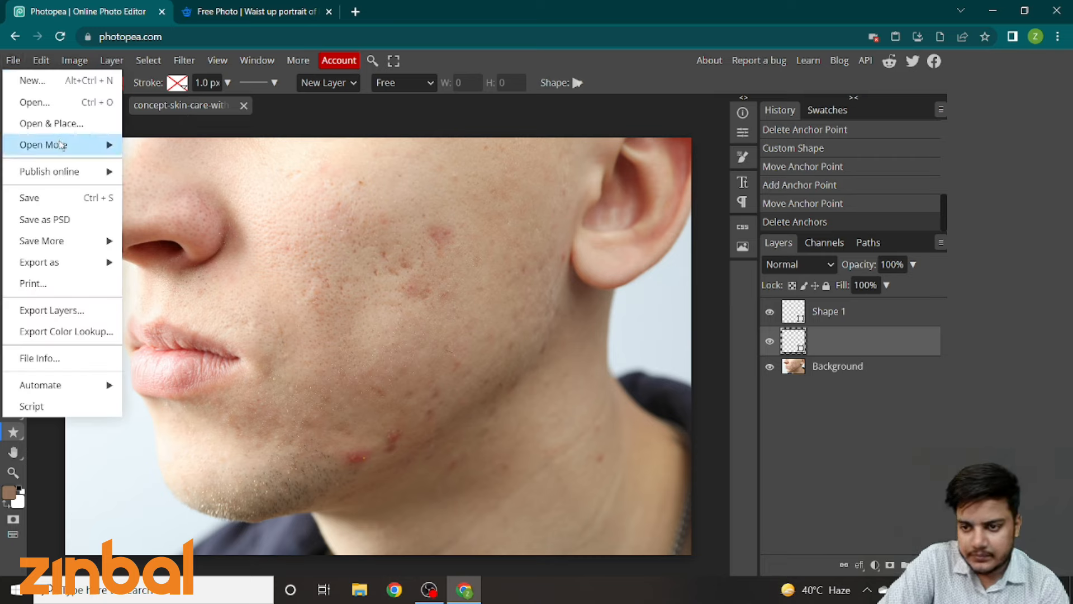
pyautogui.moveTo(62, 145)
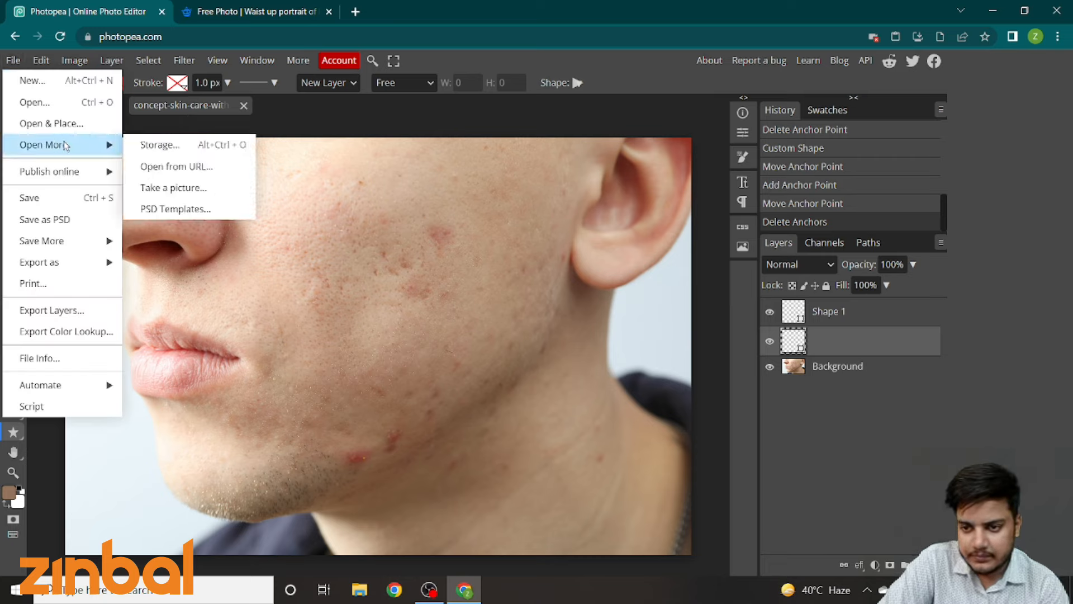
pyautogui.click(165, 174)
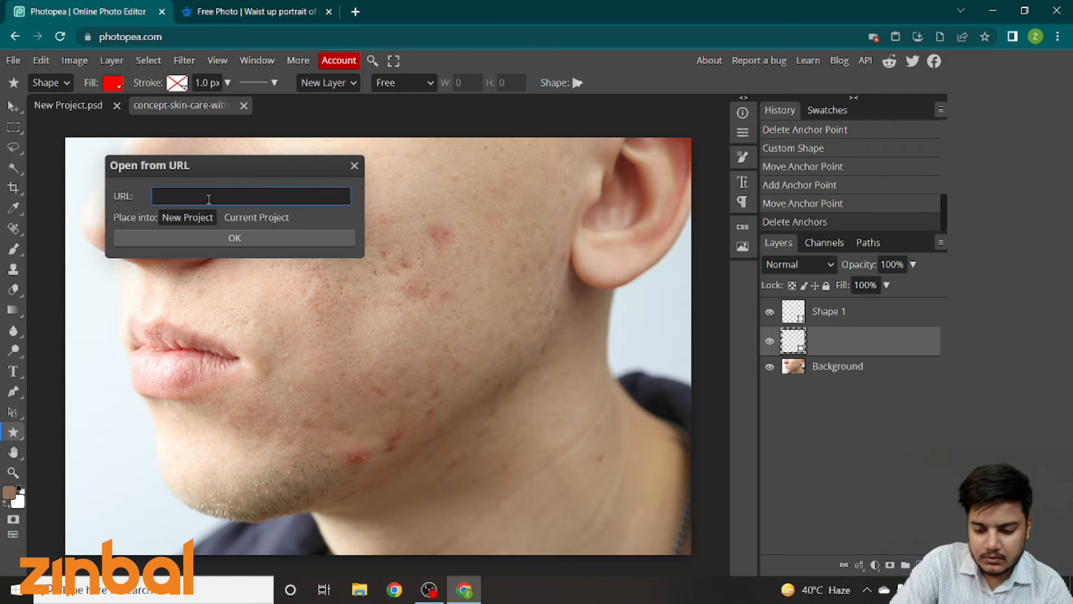
pyautogui.click(297, 10)
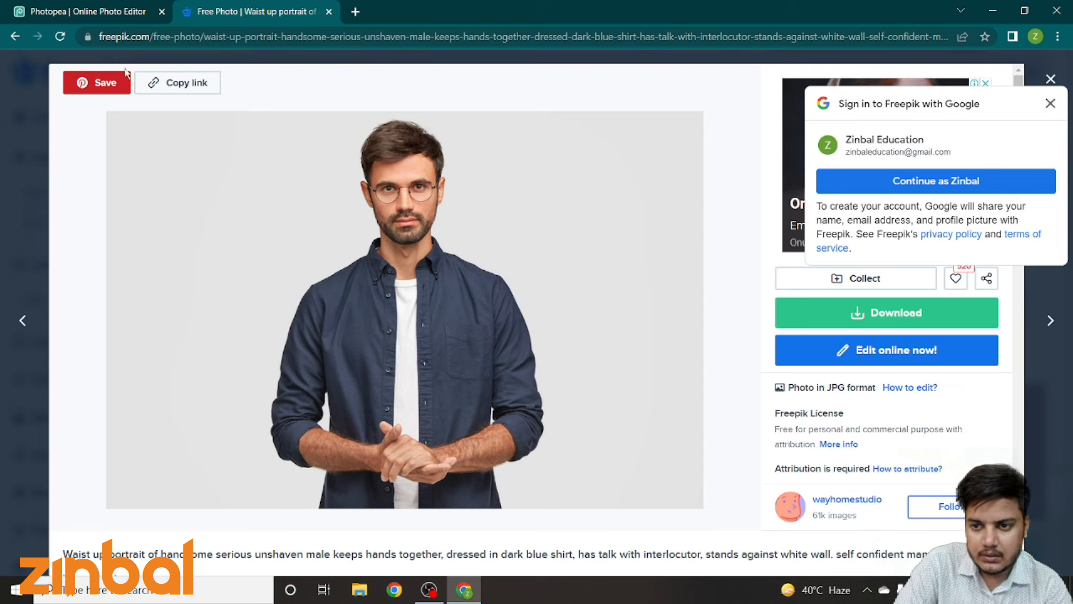
pyautogui.click(165, 84)
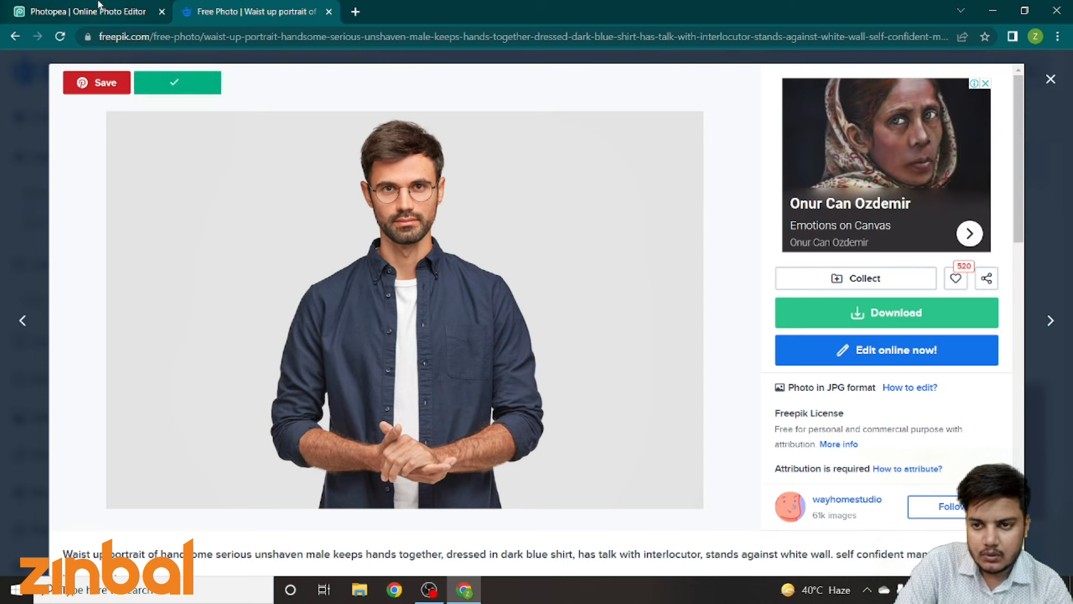
# - Back in Photopea, use the copied link to place the portrait into the Current Project and move it beside the lips
pyautogui.click(89, 11)
pyautogui.hotkey('ctrl', 'v')
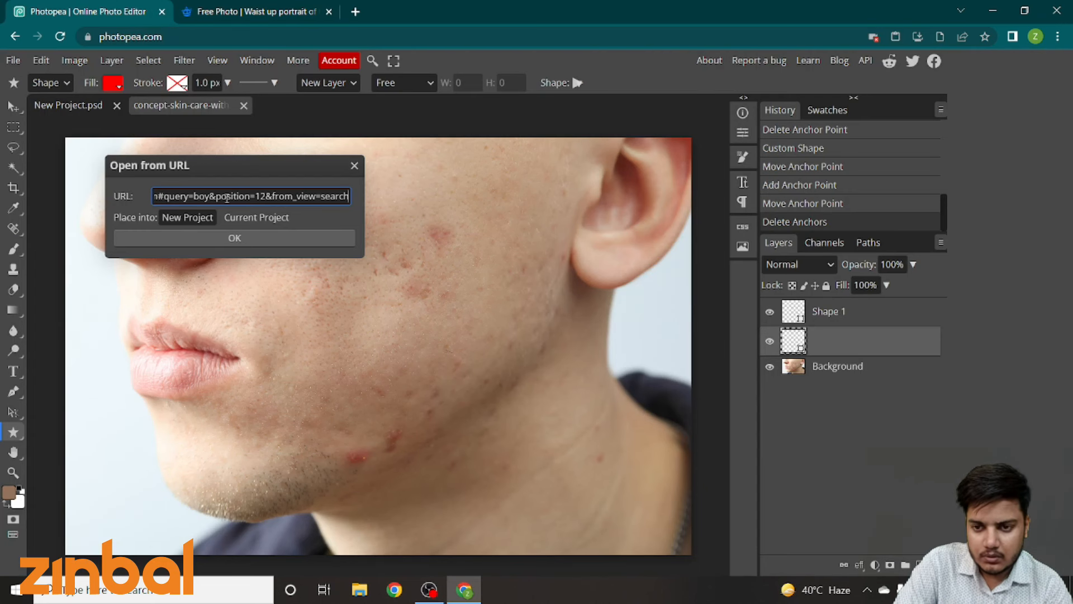
pyautogui.click(263, 218)
pyautogui.click(273, 240)
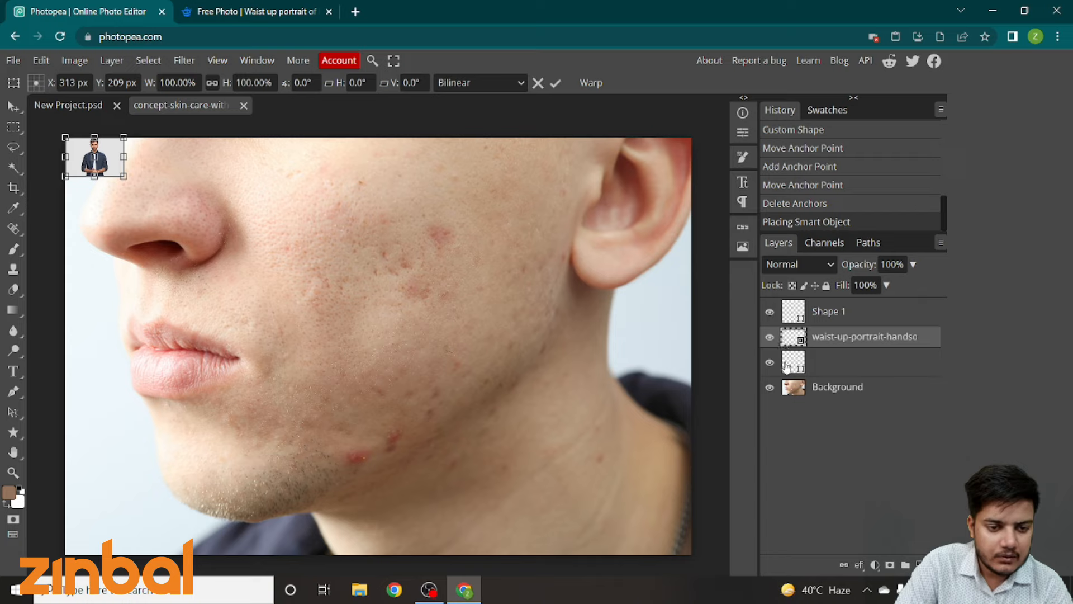
pyautogui.moveTo(96, 168); pyautogui.dragTo(124, 338)
# - Place a second copy of the portrait from the same URL into the Current Project
pyautogui.click(14, 63)
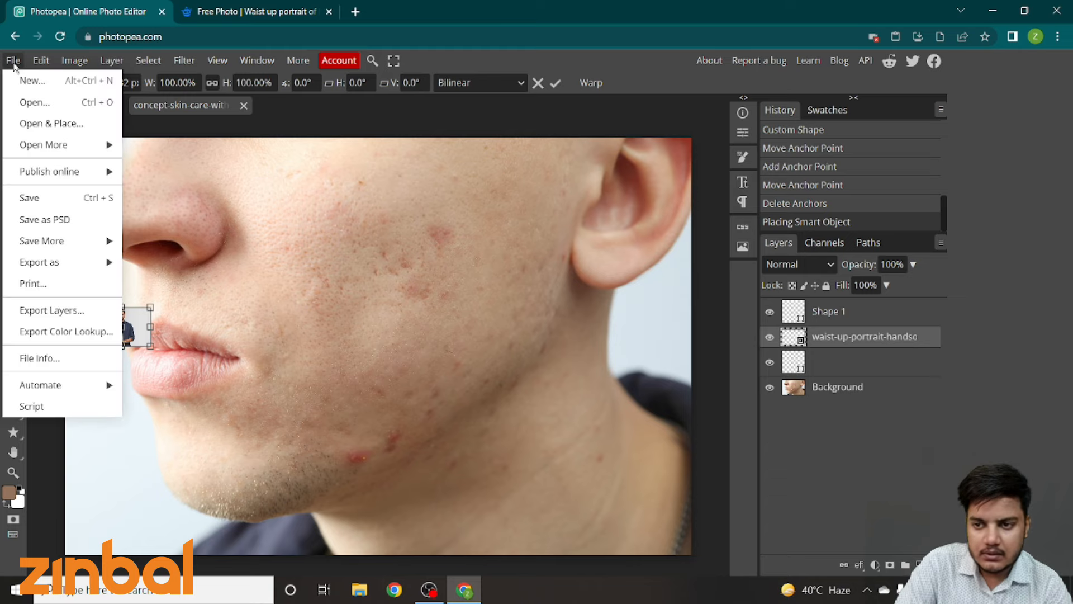
pyautogui.moveTo(67, 147)
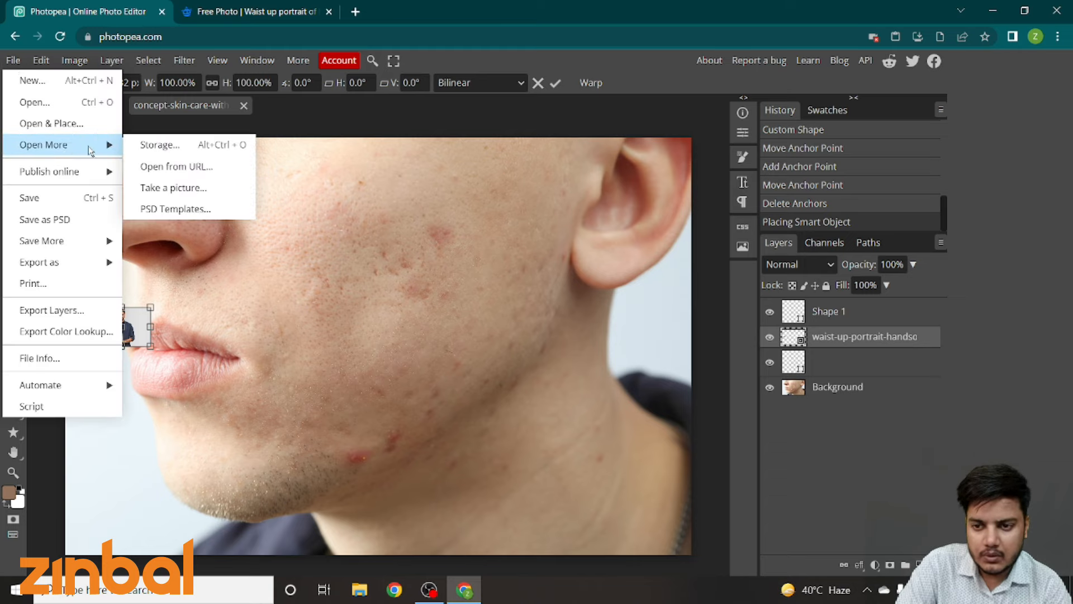
pyautogui.click(185, 162)
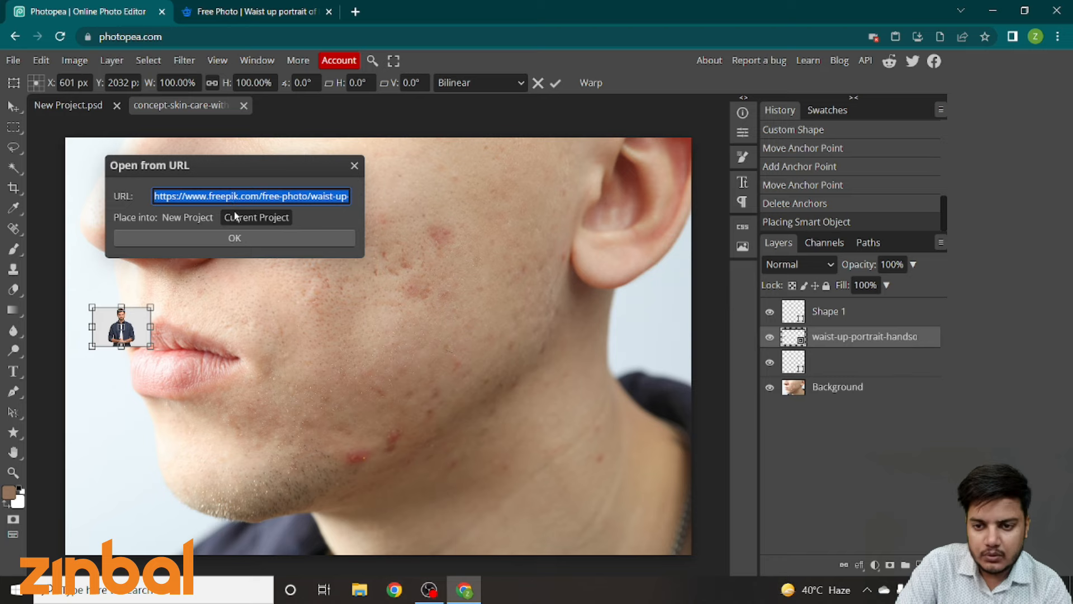
pyautogui.click(247, 240)
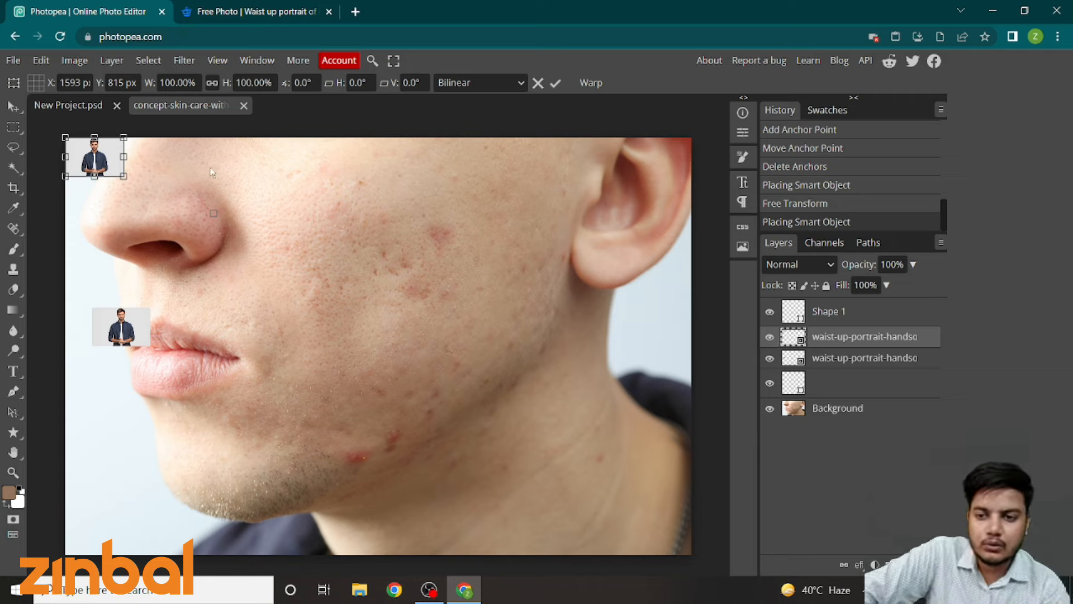
# - Apply the placement and toggle the visibility of both portrait layers off and on to identify each copy
pyautogui.click(770, 337)
pyautogui.click(770, 359)
pyautogui.click(770, 358)
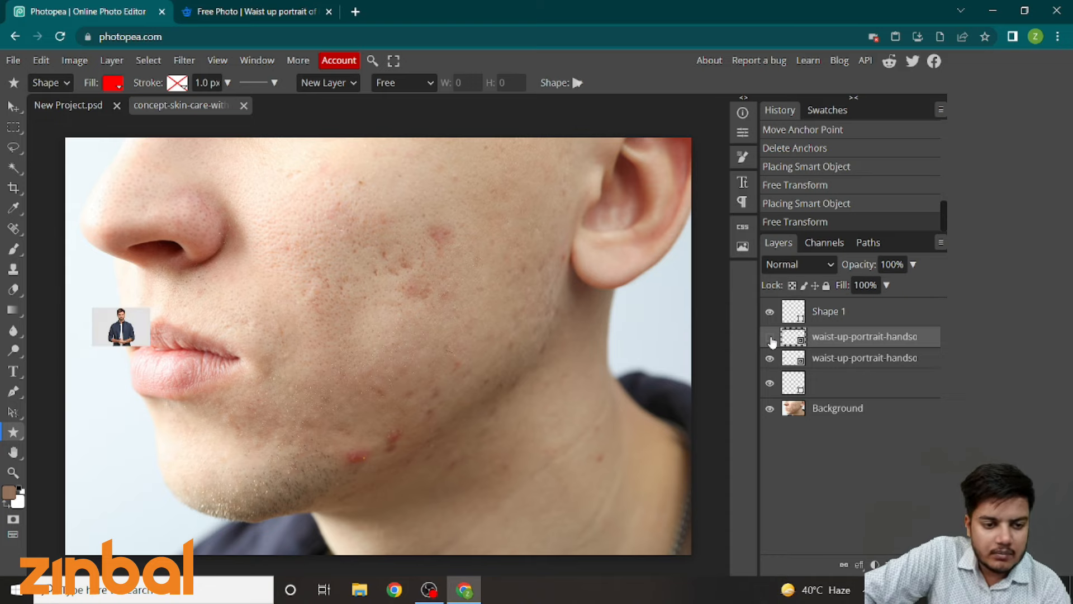
pyautogui.click(770, 339)
pyautogui.doubleClick(930, 338)
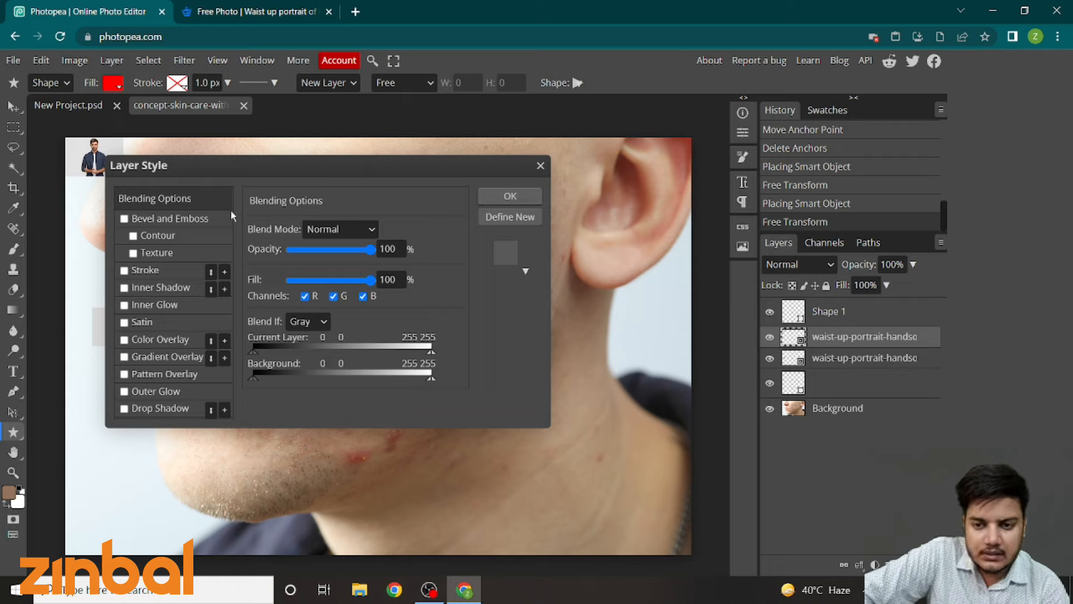
pyautogui.click(541, 166)
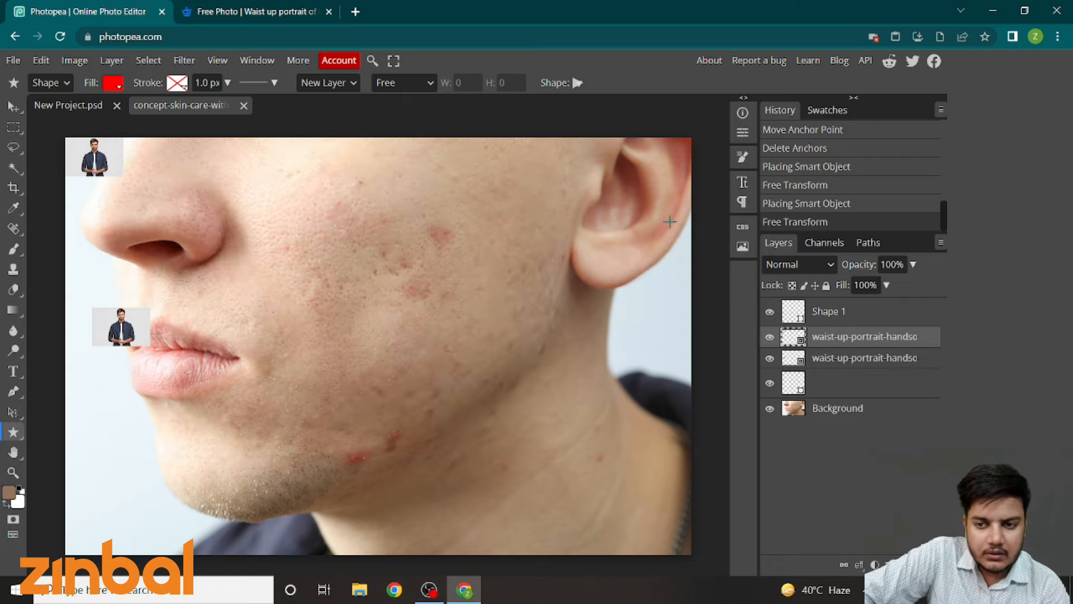
pyautogui.doubleClick(829, 338)
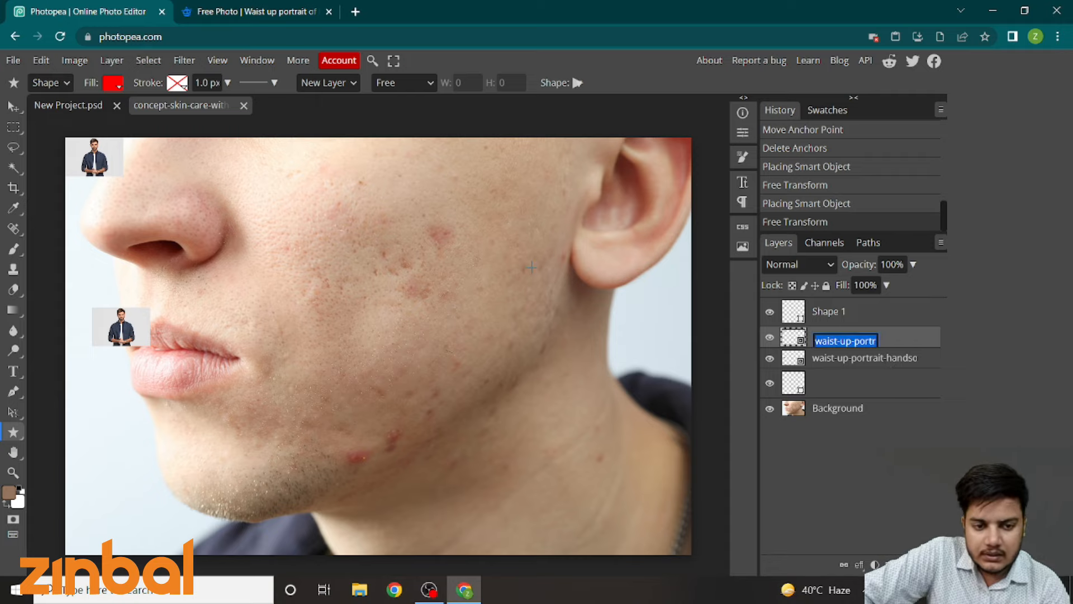
# - Open the upper portrait layer's smart object contents as a separate document, and return to the face close-up document
pyautogui.doubleClick(802, 340)
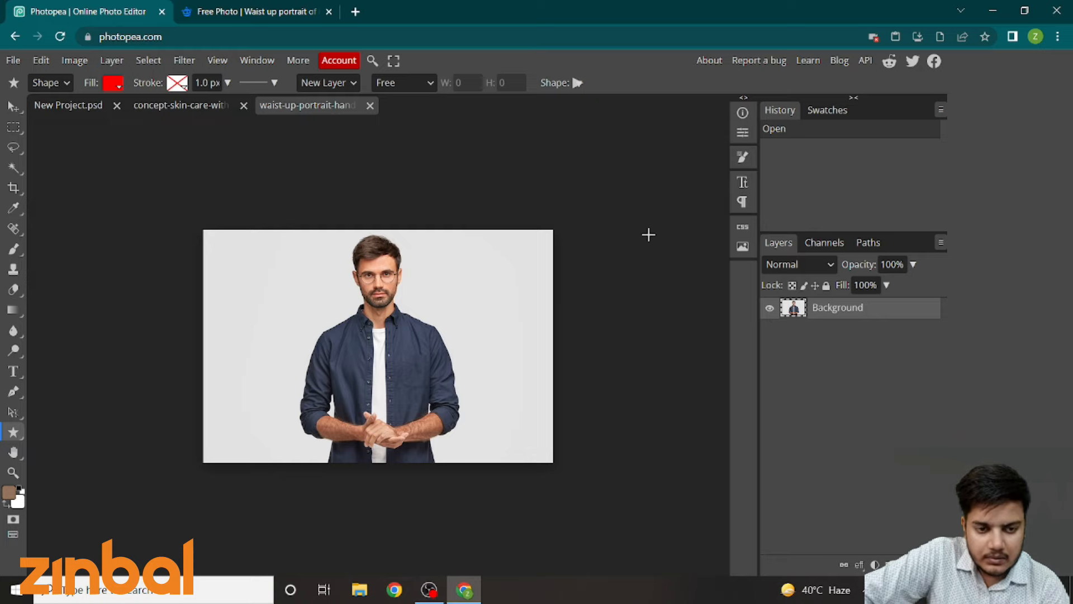
pyautogui.click(175, 111)
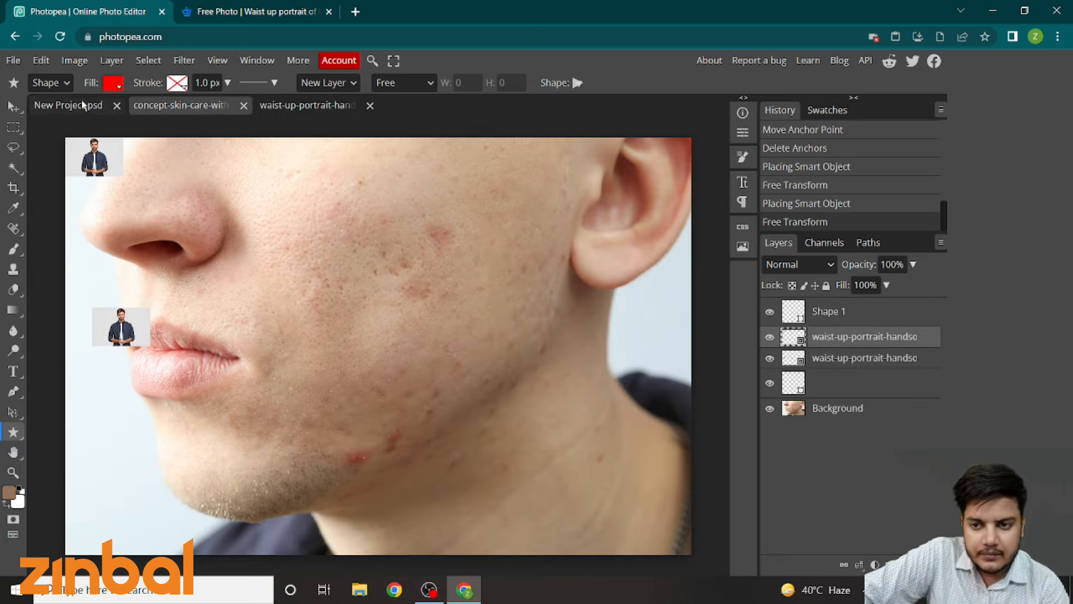
pyautogui.click(84, 109)
pyautogui.click(156, 106)
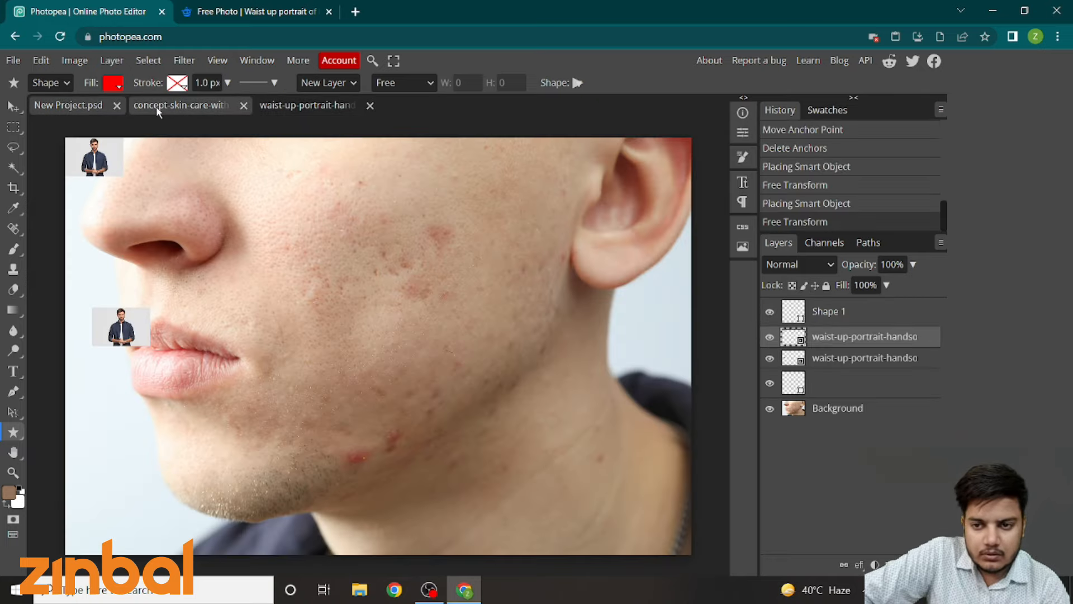
pyautogui.click(99, 160)
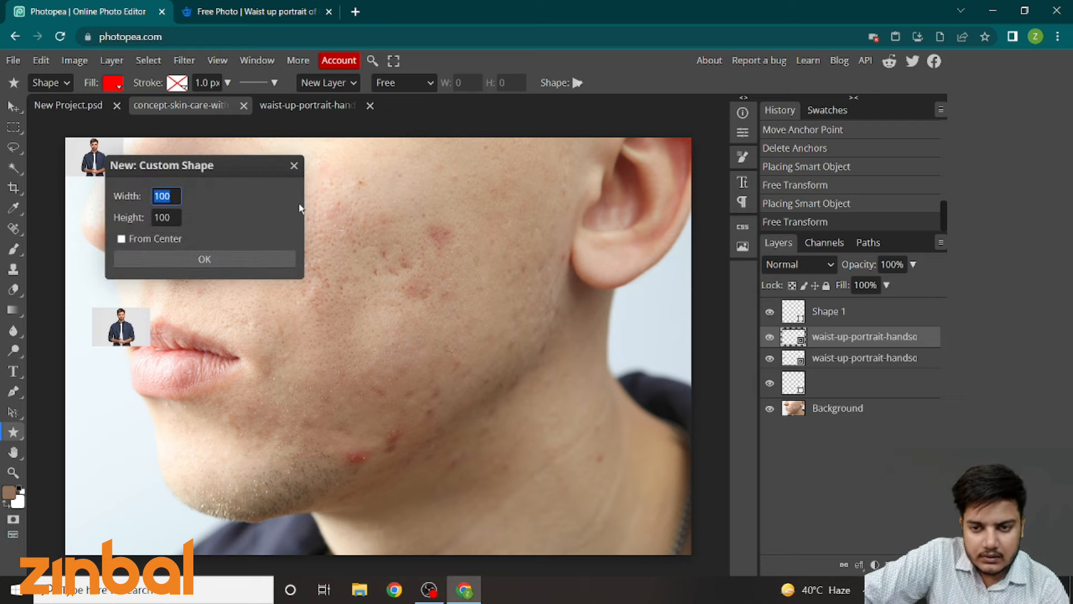
pyautogui.click(293, 166)
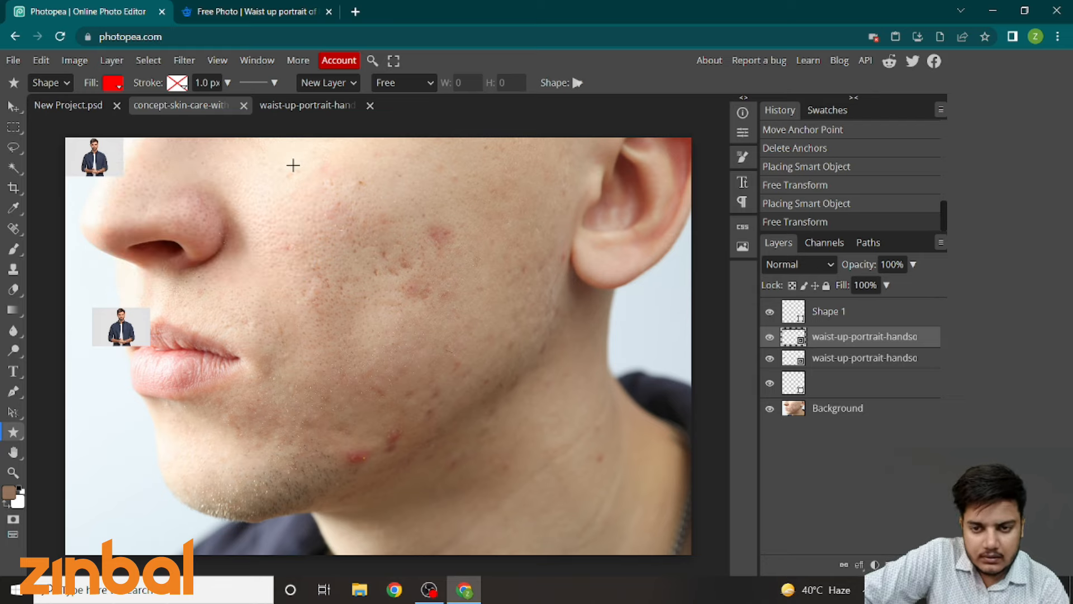
# - Lock the upper portrait layer completely
pyautogui.rightClick(871, 342)
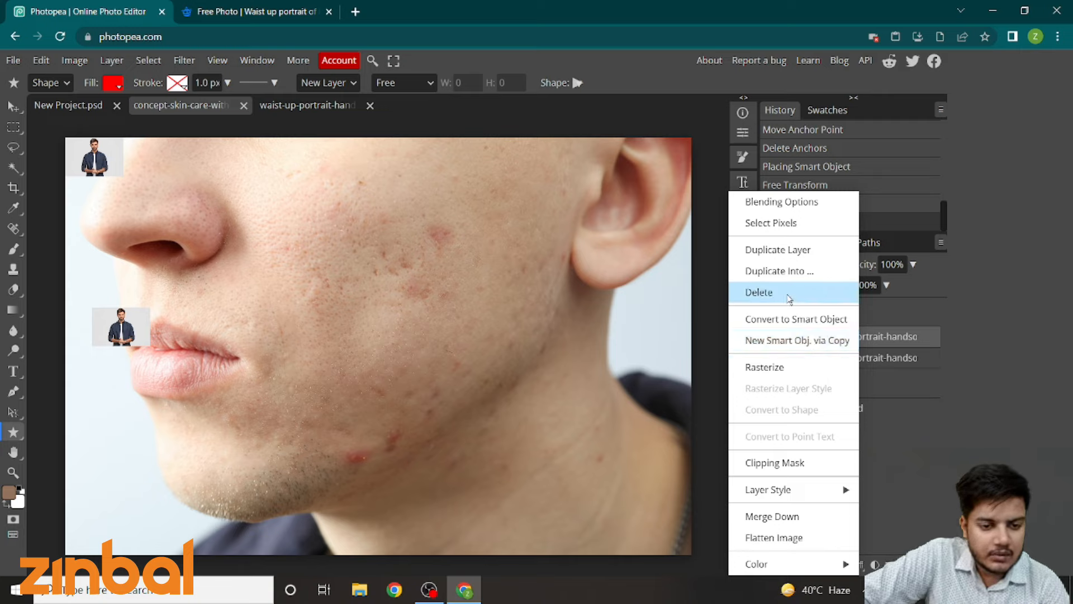
pyautogui.click(953, 394)
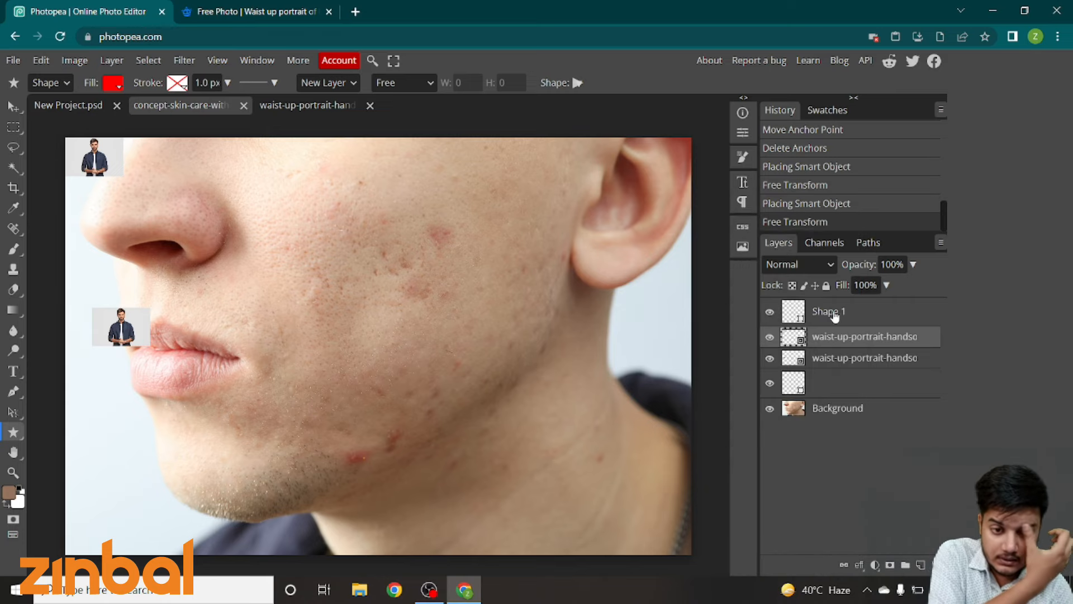
pyautogui.click(826, 286)
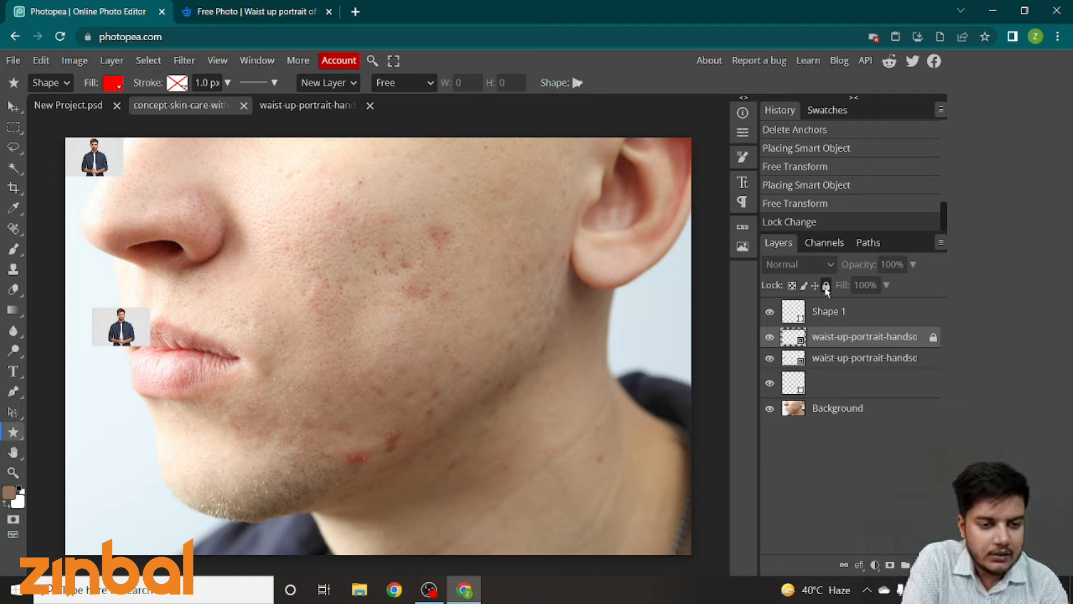
# - Replace the full lock on the upper portrait layer with a position-only lock
pyautogui.click(934, 337)
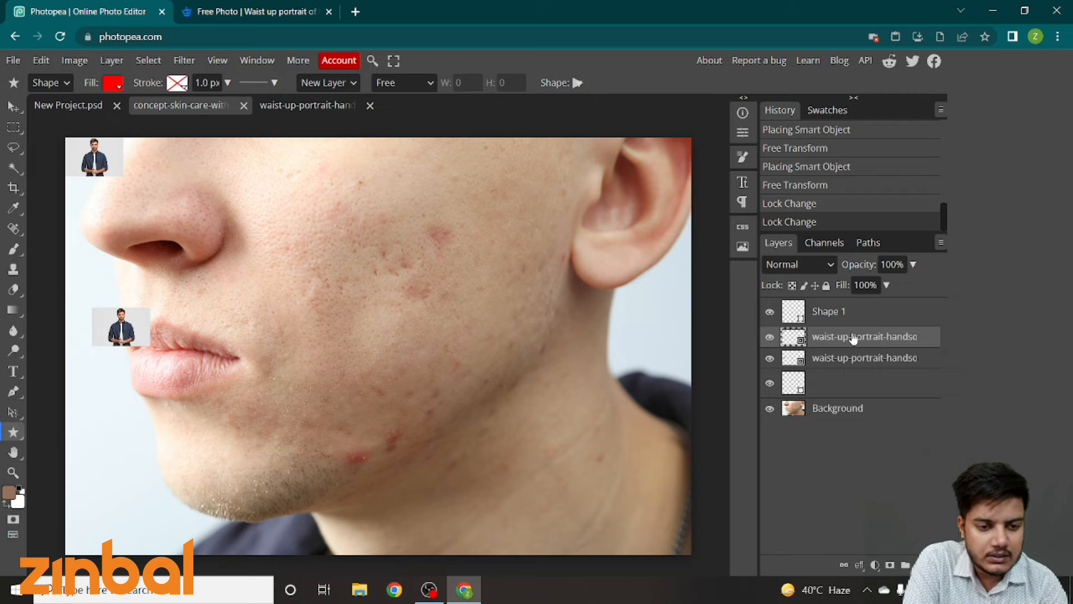
pyautogui.click(815, 285)
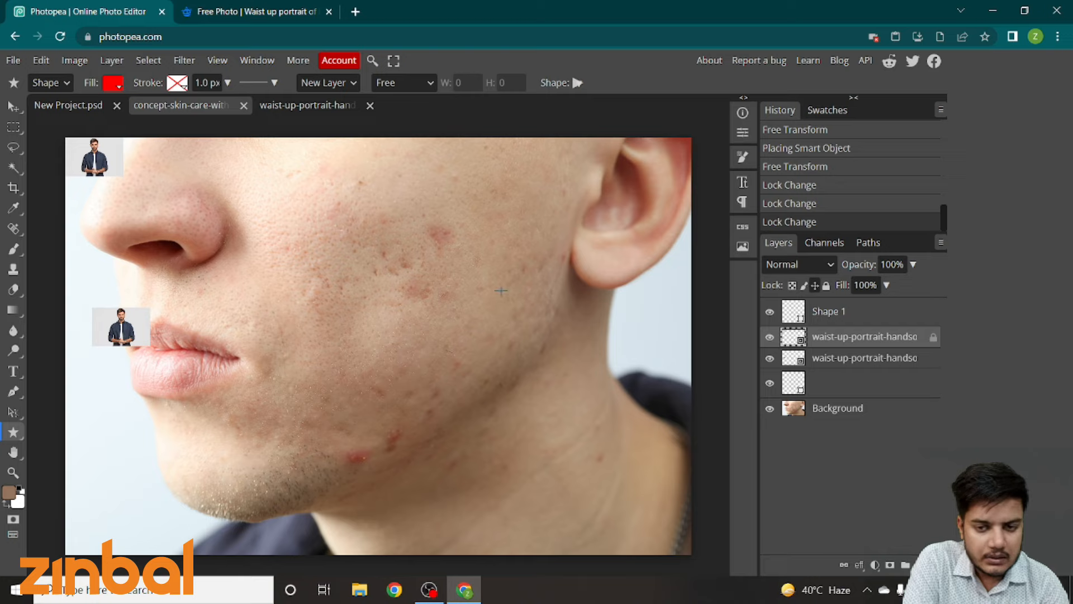
# - Undo the custom shape drawn over the canvas while trying to move the portrait, and unlock the upper portrait layer
pyautogui.moveTo(139, 164); pyautogui.dragTo(195, 216)
pyautogui.hotkey('ctrl', 'z')
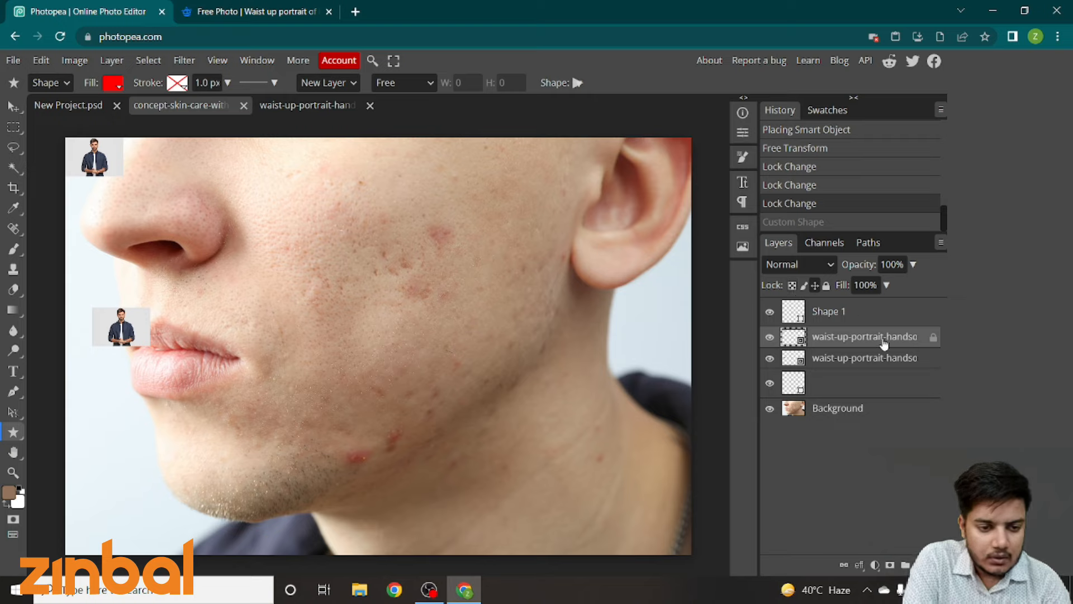
pyautogui.click(934, 338)
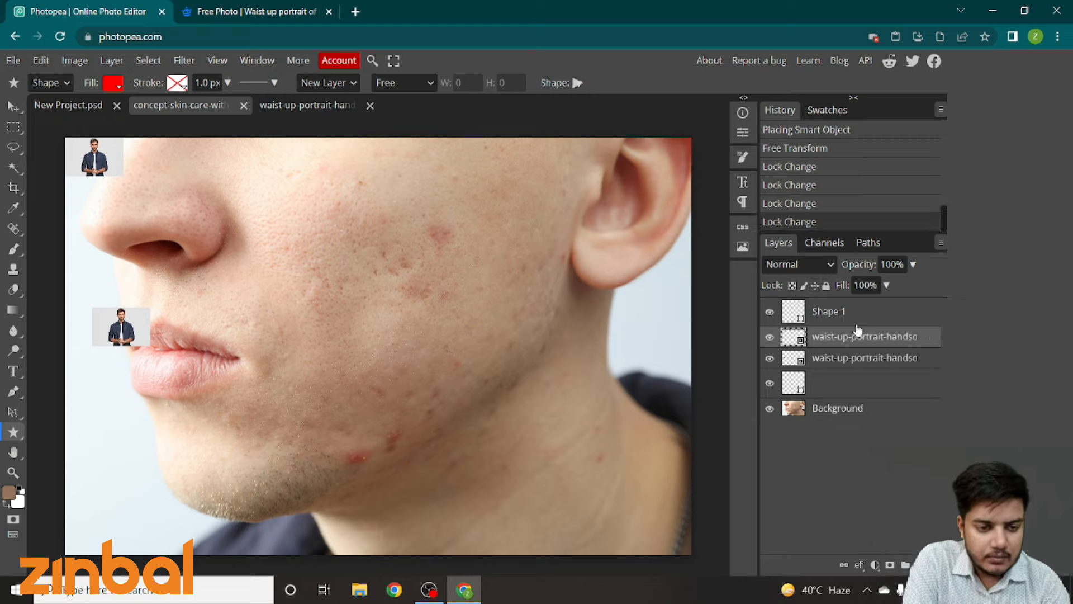
# - Hide all layers of the face close-up document, including the Background, and show them all again
pyautogui.click(771, 338)
pyautogui.click(771, 358)
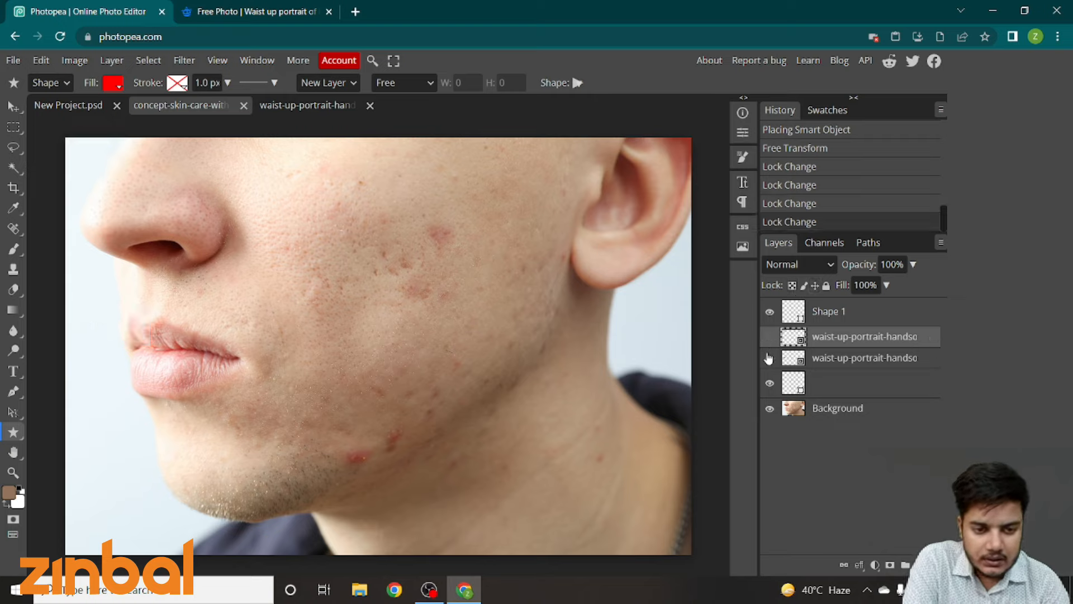
pyautogui.click(769, 409)
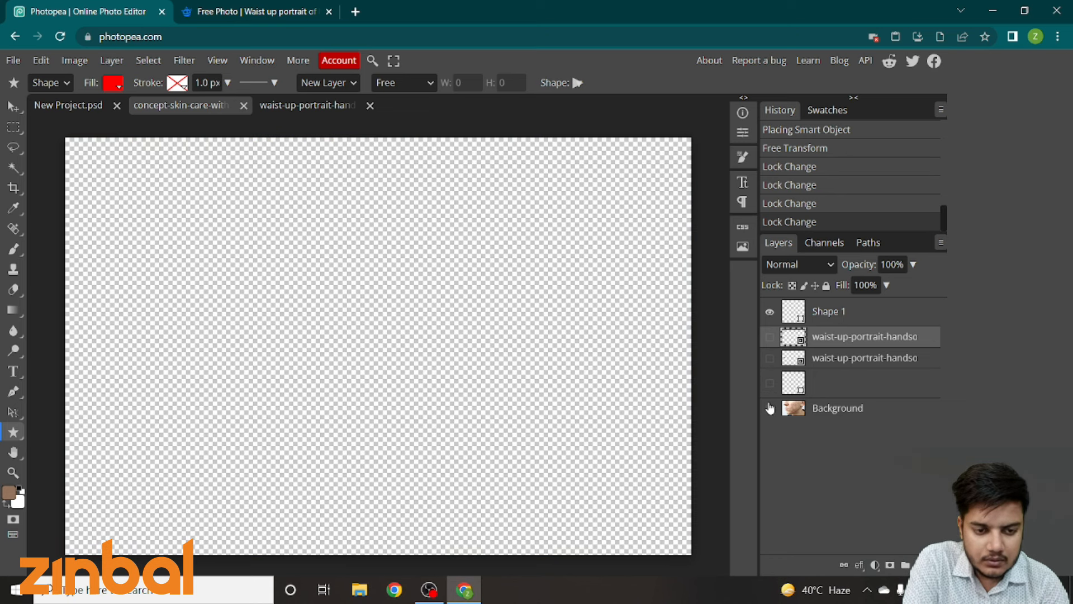
pyautogui.click(770, 312)
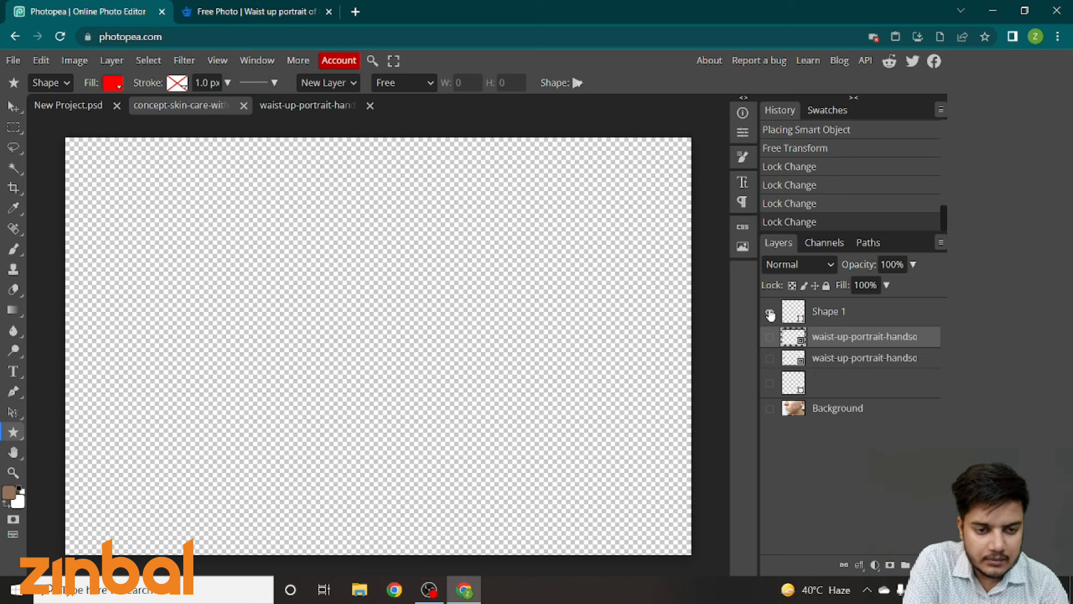
pyautogui.click(770, 359)
pyautogui.click(769, 383)
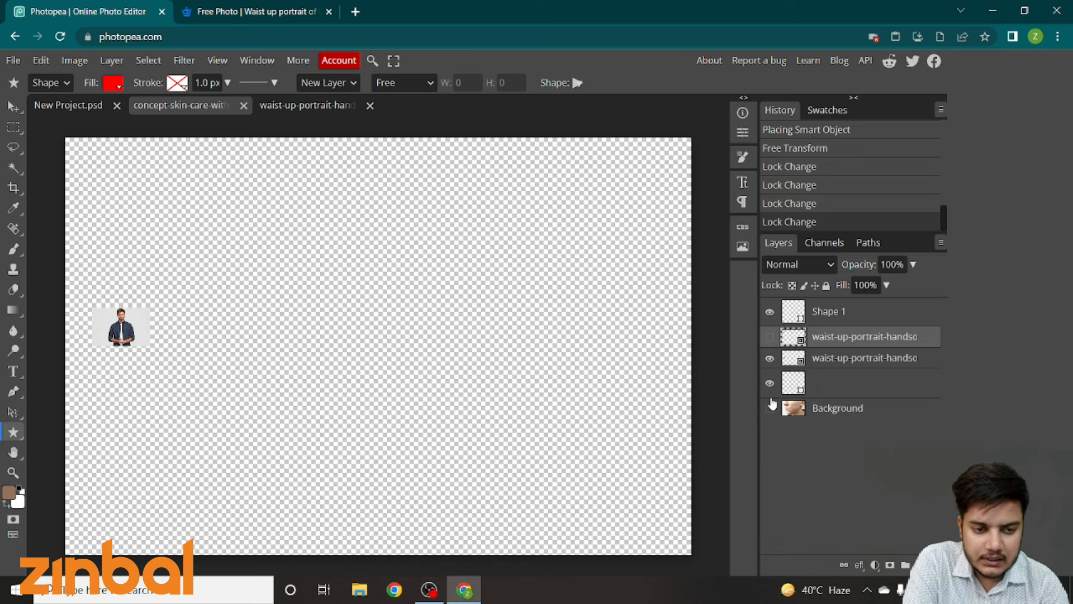
pyautogui.click(771, 409)
pyautogui.click(770, 337)
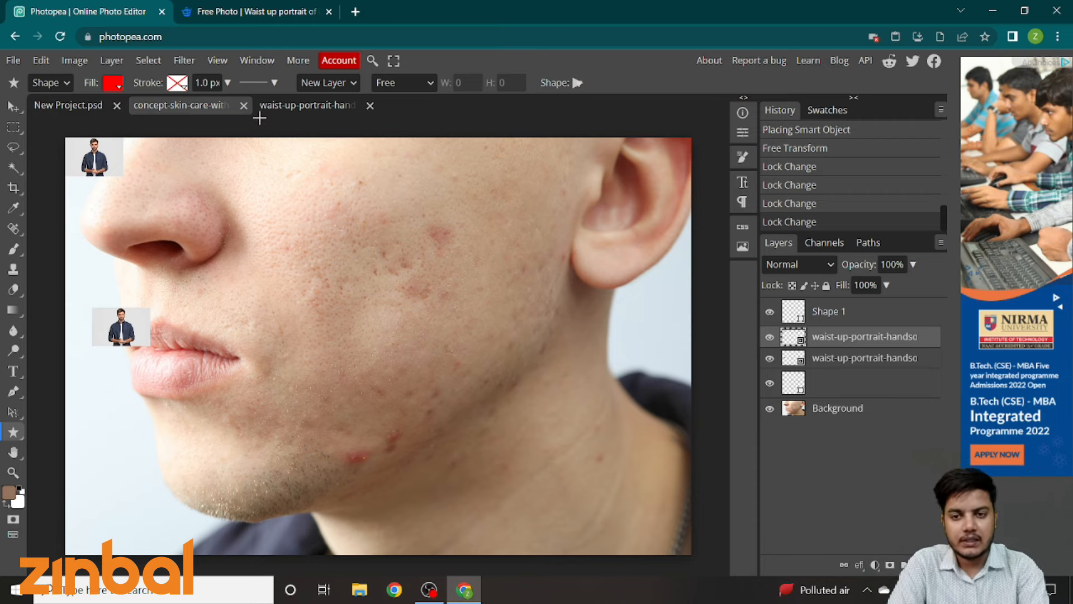
# - Close the face close-up, the waist-up portrait and New Project.psd, discarding the unsaved work
pyautogui.click(244, 106)
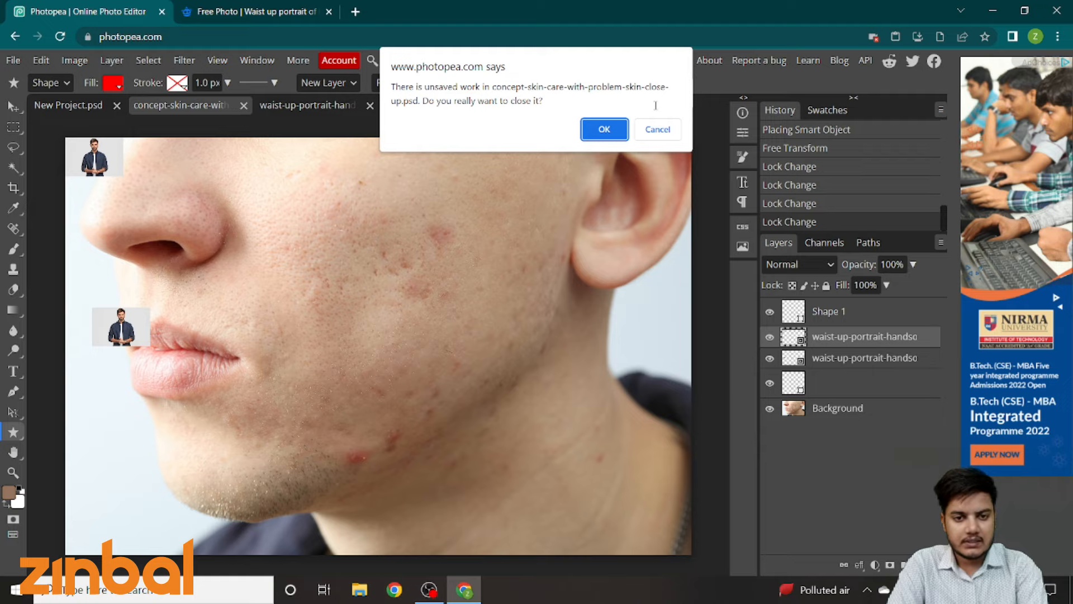
pyautogui.click(604, 133)
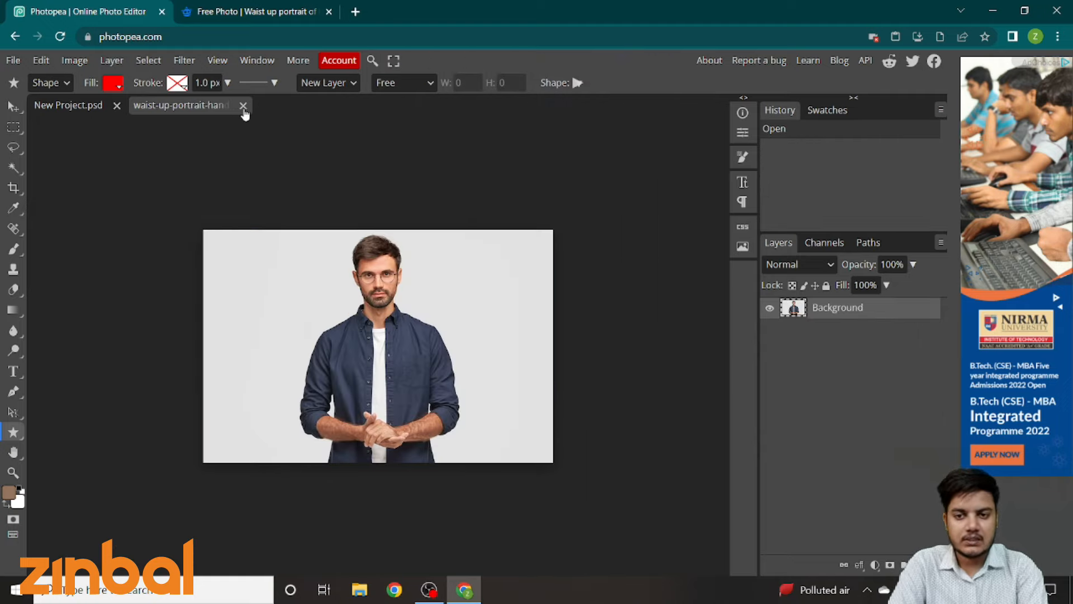
pyautogui.click(244, 108)
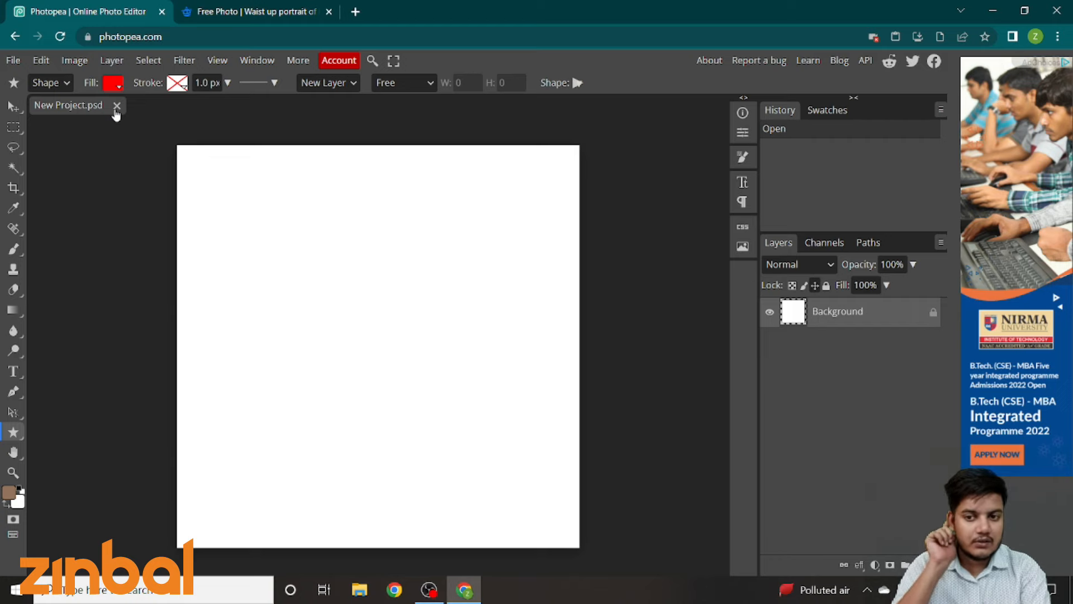
pyautogui.click(116, 106)
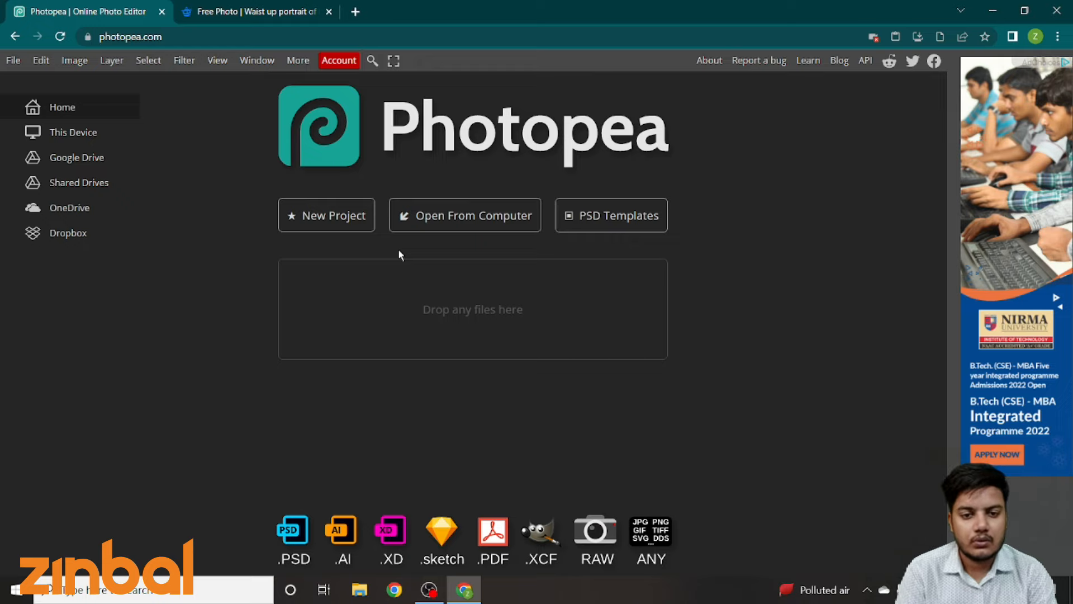
# - Open the PSD Templates gallery and look through the Hot templates
pyautogui.click(599, 221)
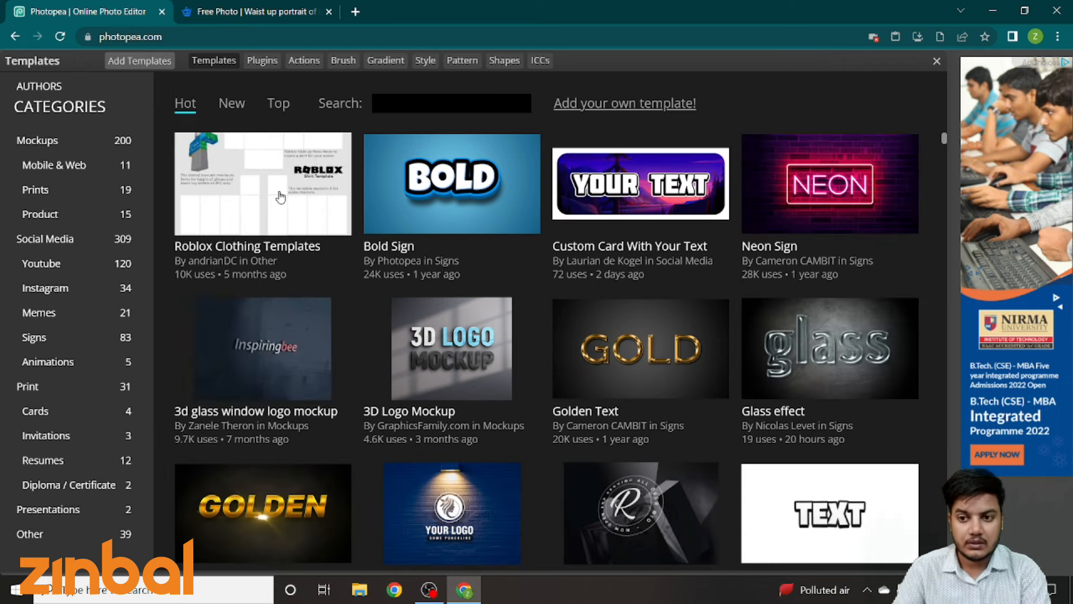
pyautogui.scroll(-3, 559, 399)
pyautogui.scroll(1, 559, 399)
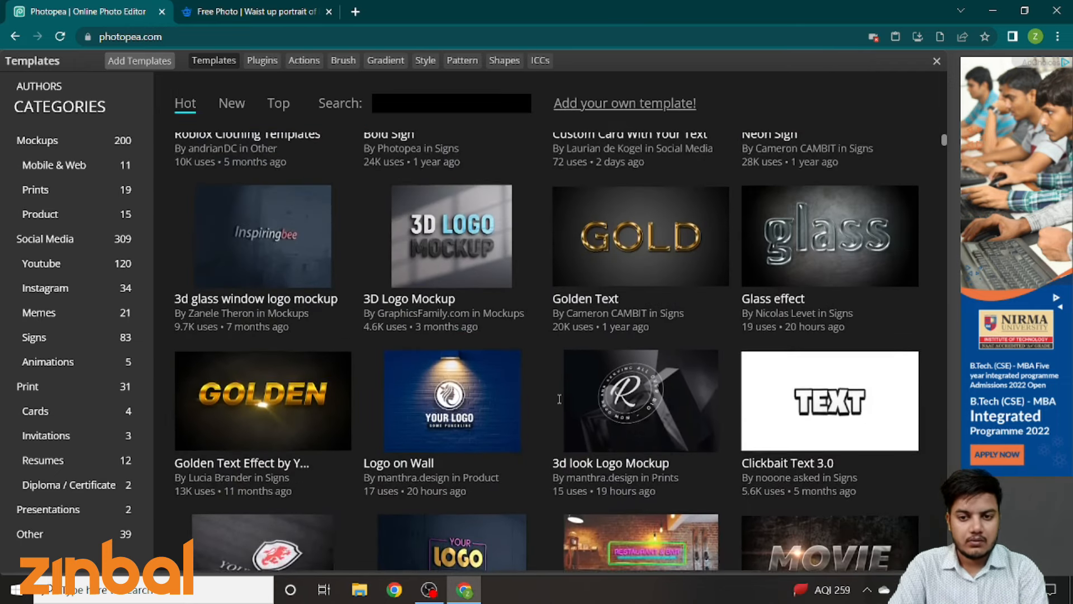
pyautogui.scroll(2, 559, 399)
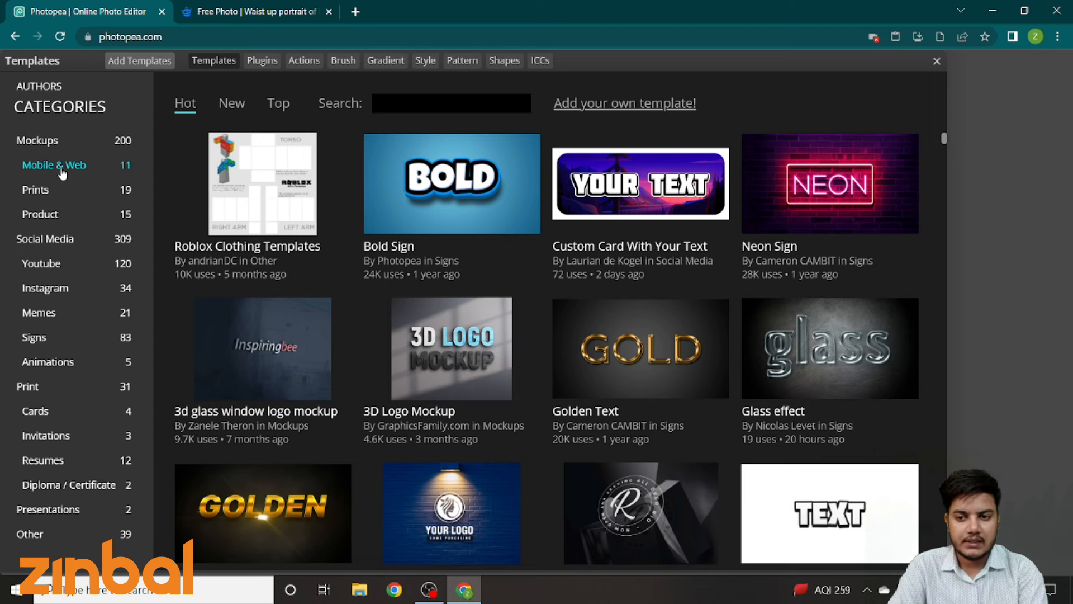
# - Browse the Mobile & Web, Prints and Product mockup categories and look through the Product templates
pyautogui.click(61, 167)
pyautogui.click(63, 190)
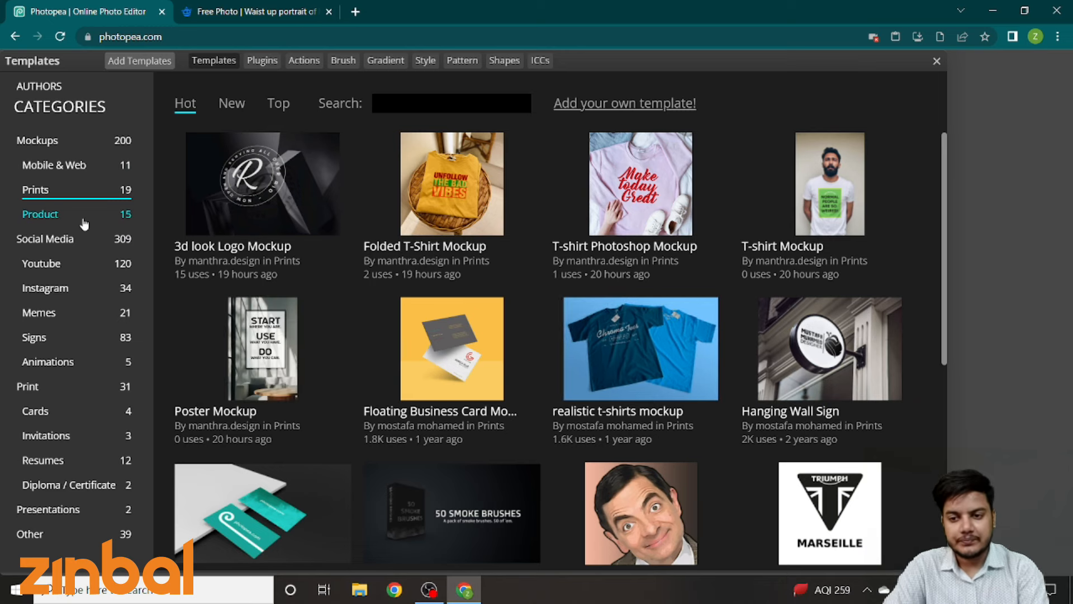
pyautogui.click(56, 214)
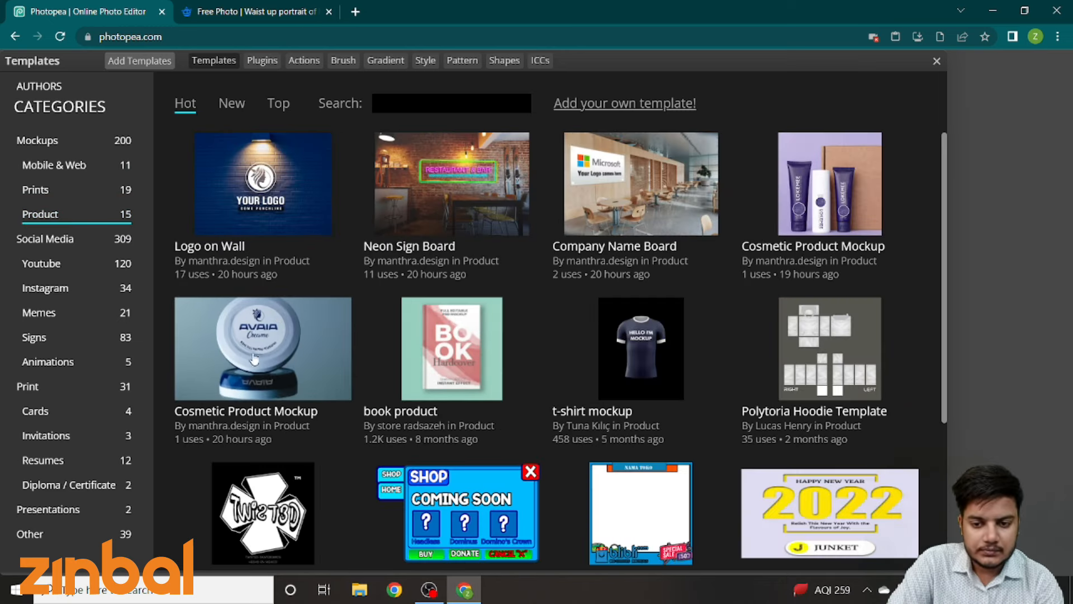
pyautogui.scroll(-3, 246, 436)
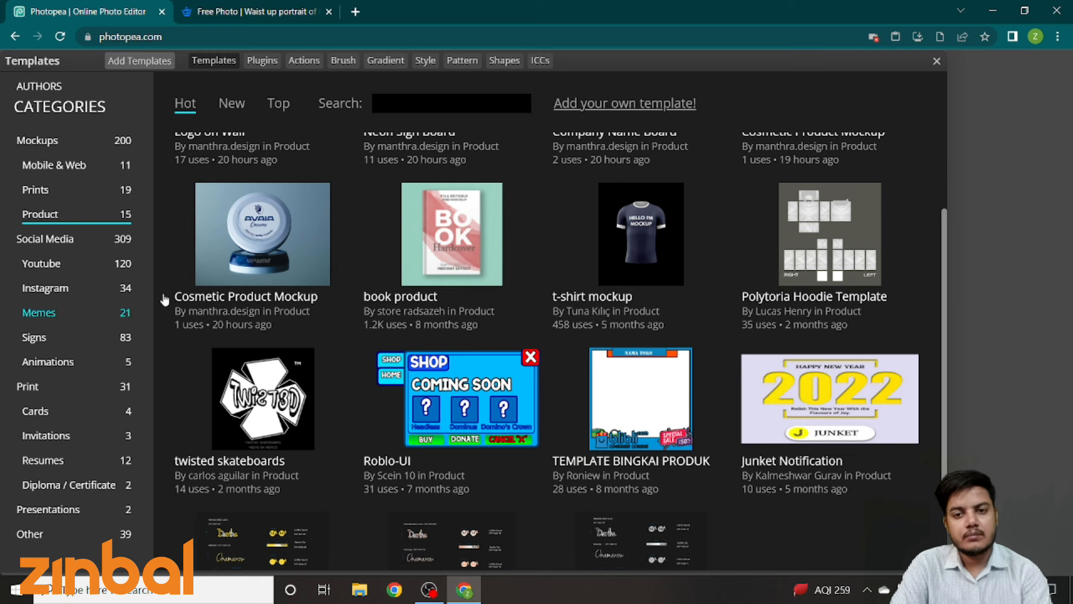
pyautogui.scroll(3, 456, 274)
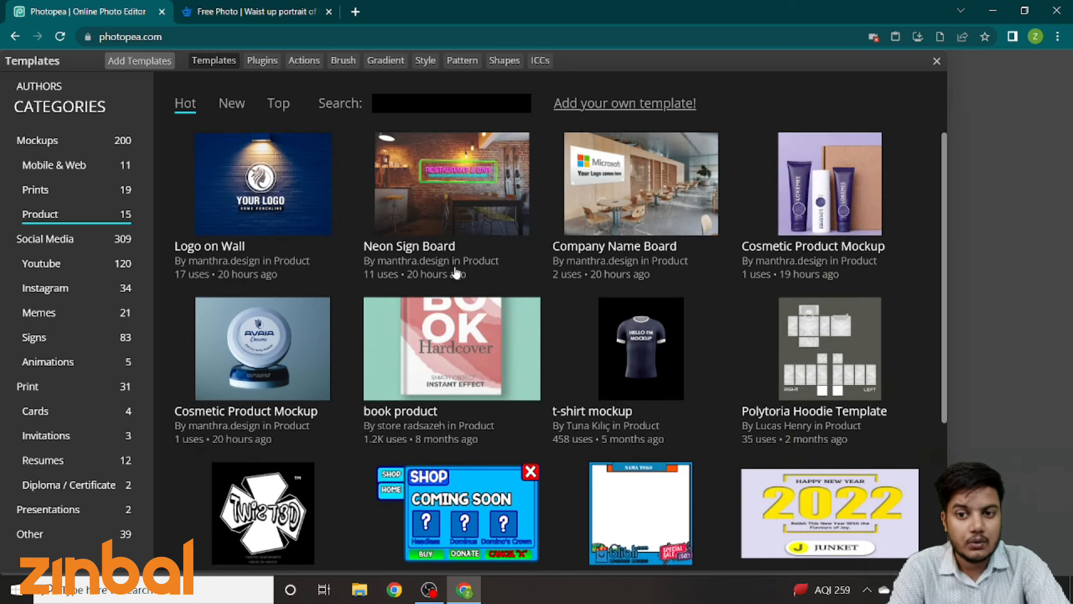